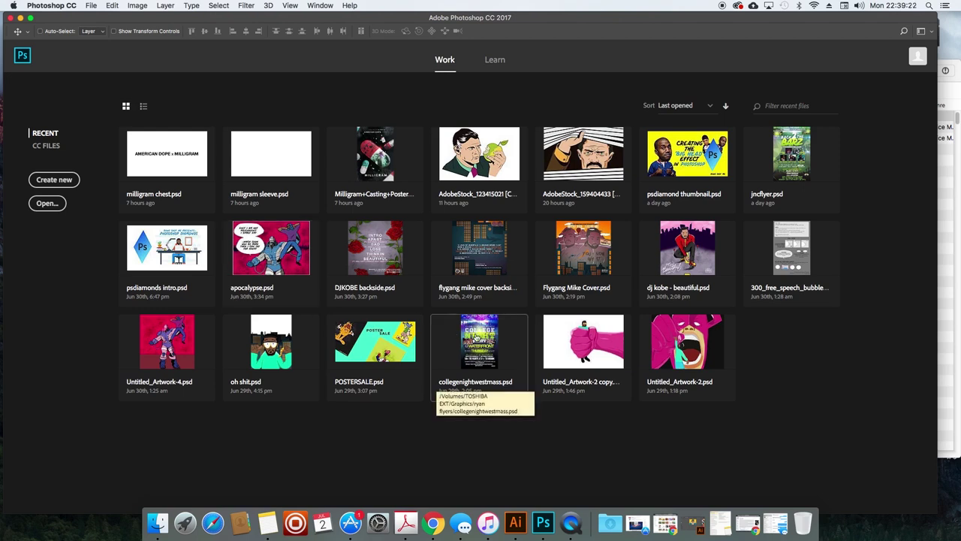
Start a new document with its size measured in inches and a resolution of 150 pixels/inch.
click(72, 180)
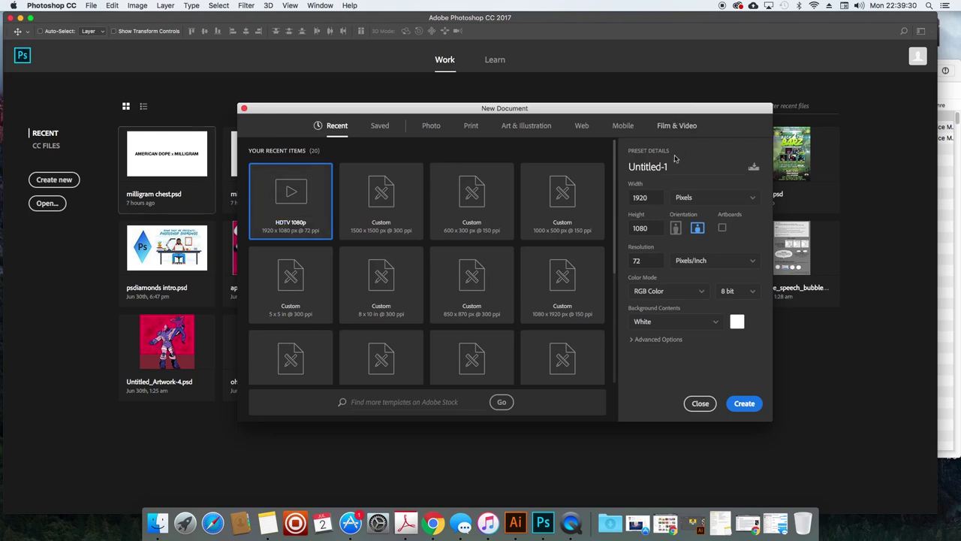
click(685, 197)
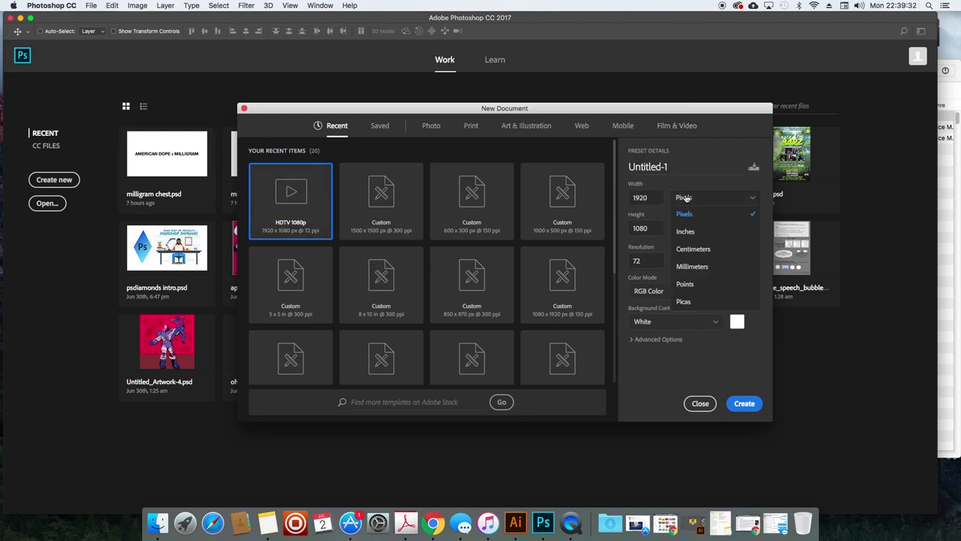
click(685, 231)
click(657, 198)
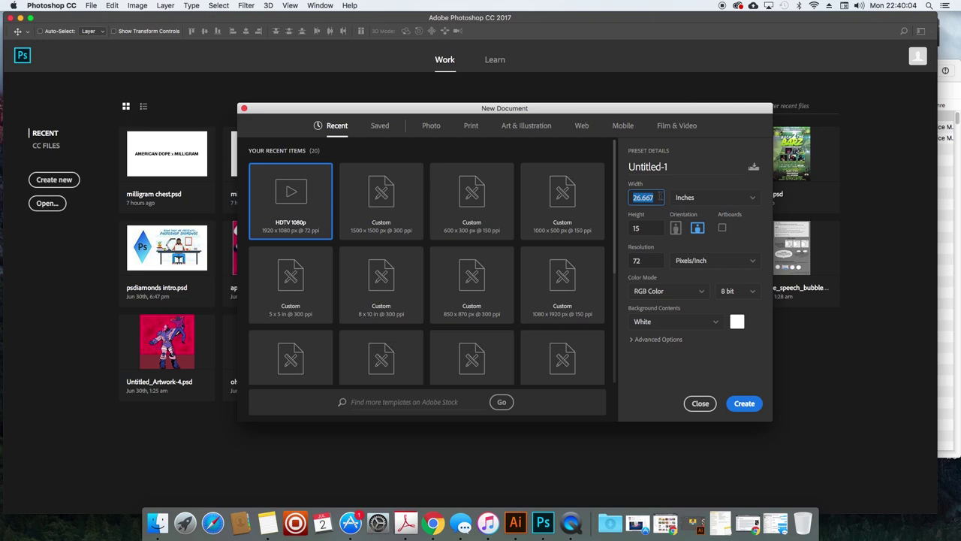
click(643, 260)
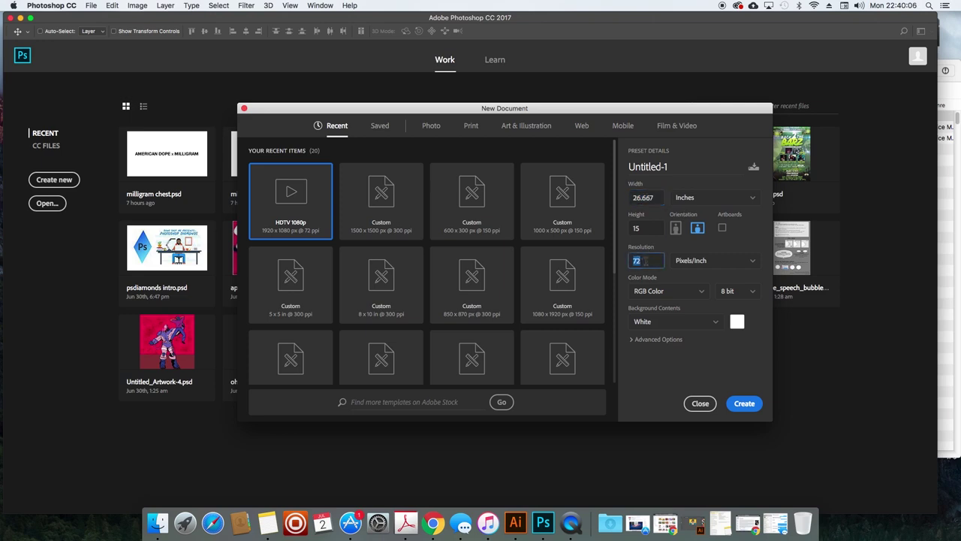
text(150)
Set the new document's width to 10 inches and height to 8 inches, in landscape orientation.
click(658, 197)
text(8)
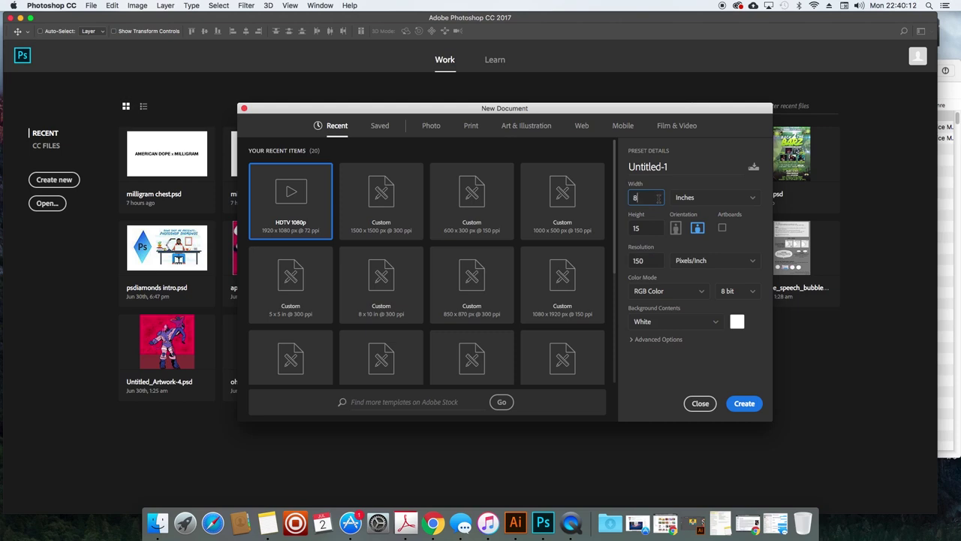
click(642, 228)
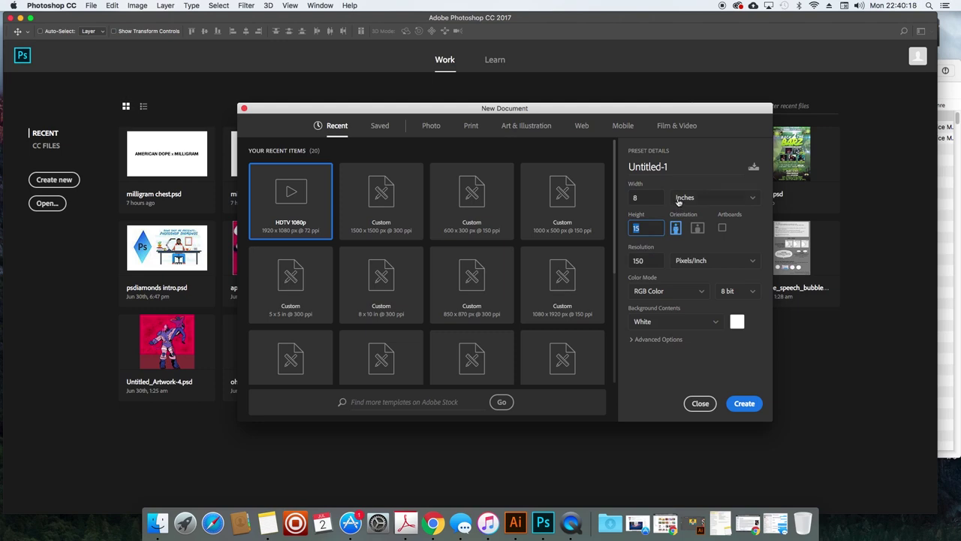
click(655, 198)
text(10)
click(648, 231)
text(8)
click(697, 230)
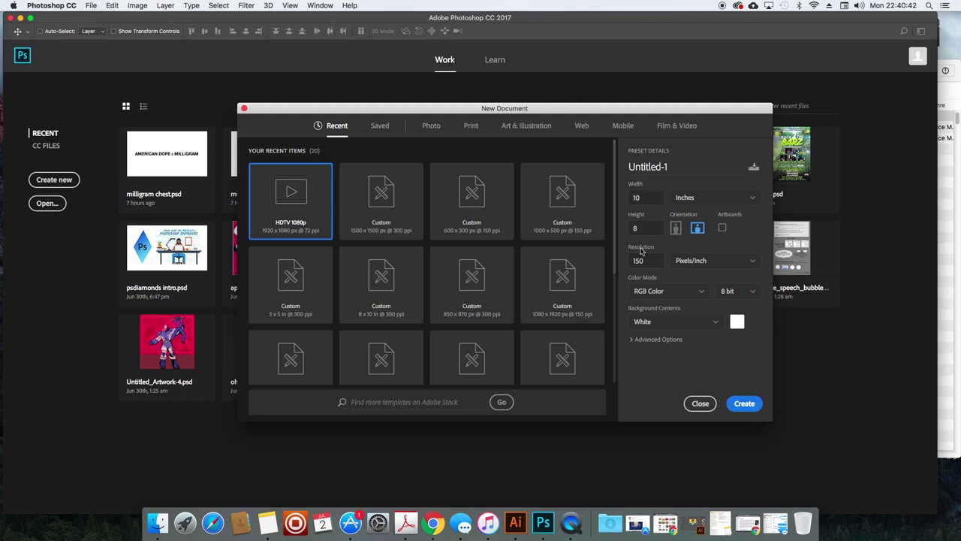
Try a resolution of 72 pixels/inch and set it back to 150.
click(647, 261)
double_click(647, 260)
text(72)
drag(641, 261, 616, 266)
text(150)
Name the document "Obituary Design" and create it.
click(693, 168)
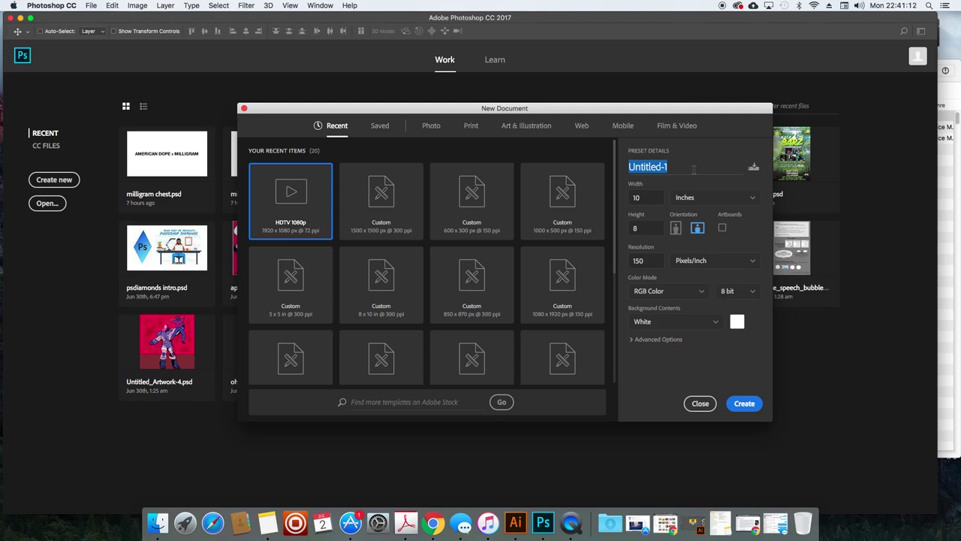
key(BackSpace)
text(Bla)
key(BackSpace)
key(BackSpace)
key(BackSpace)
text(Obituary Design)
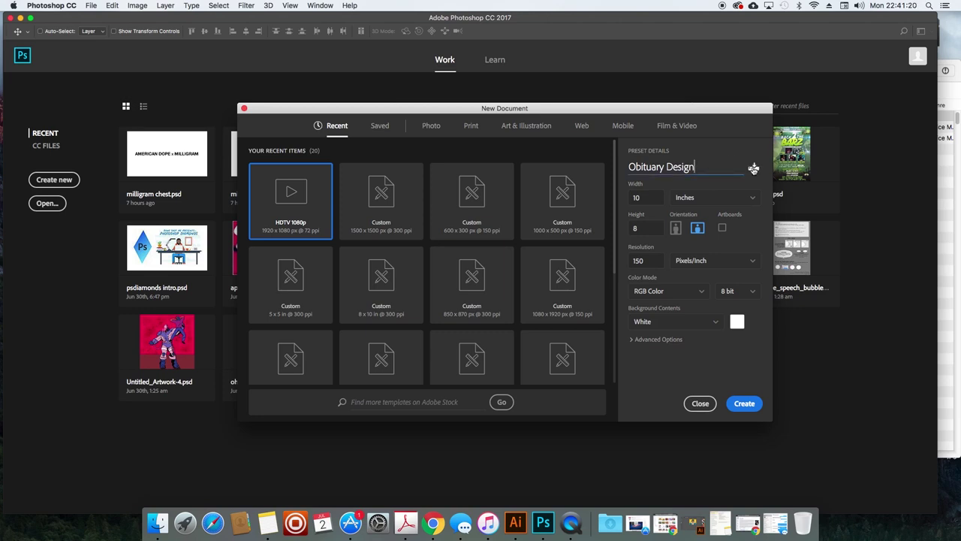
click(744, 403)
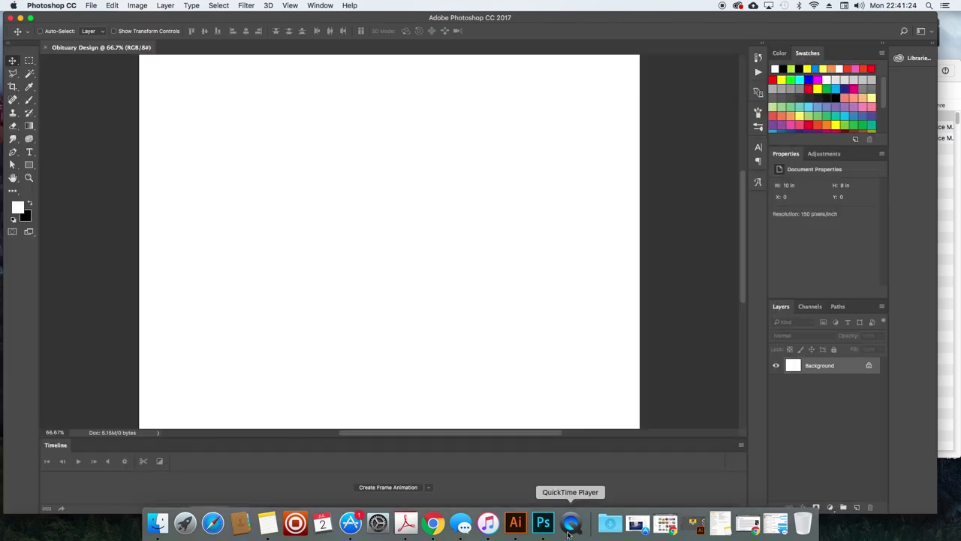
click(571, 524)
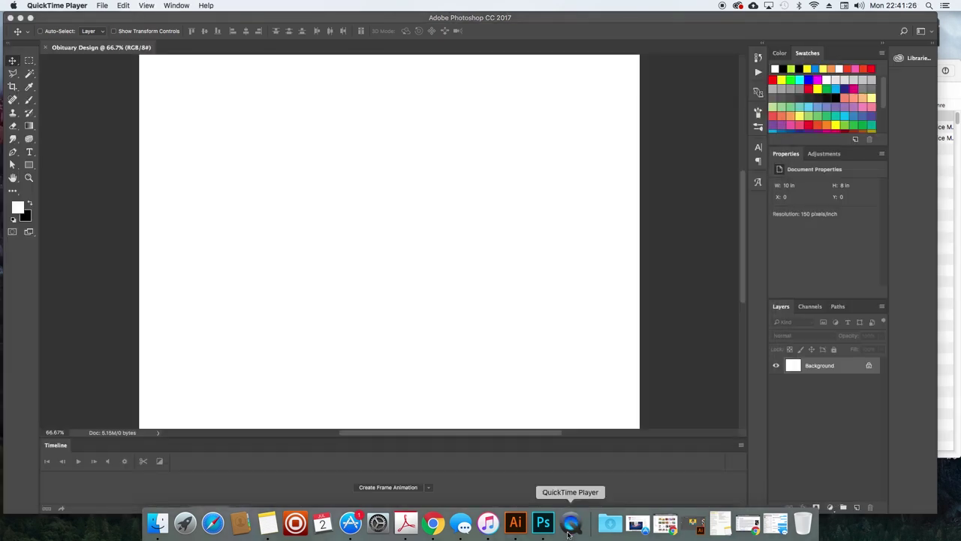
click(603, 399)
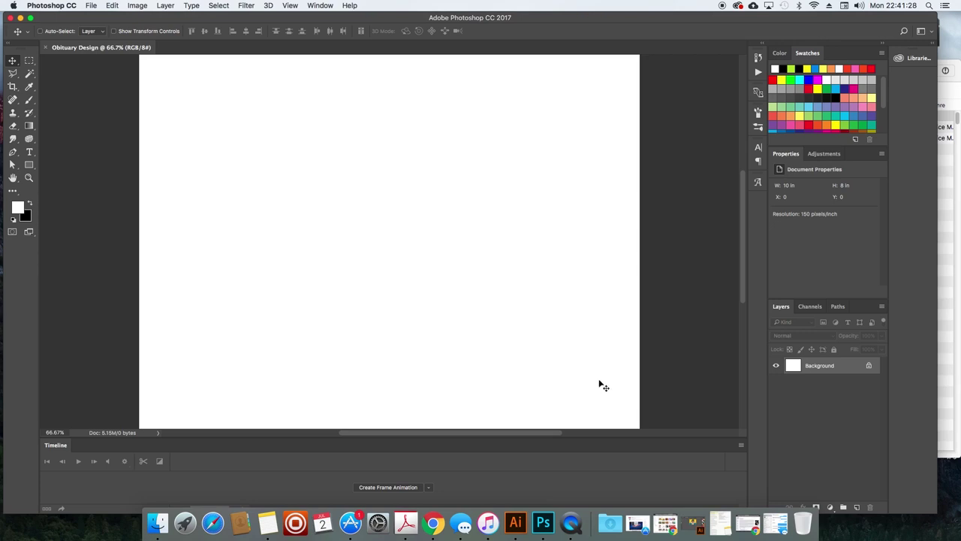
Show the rulers and place a vertical guide at 5 in, down the middle of the page.
key(super+0)
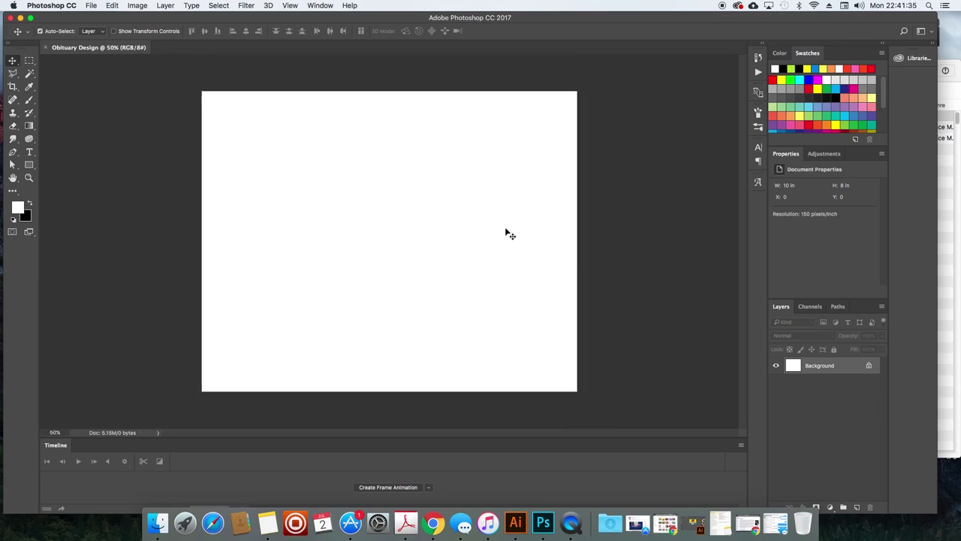
key(super+r)
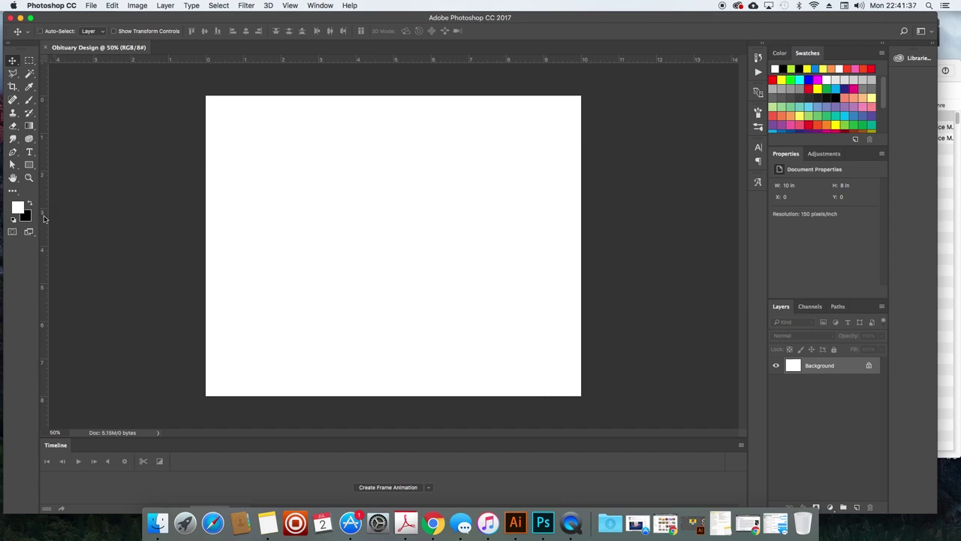
drag(43, 241, 393, 212)
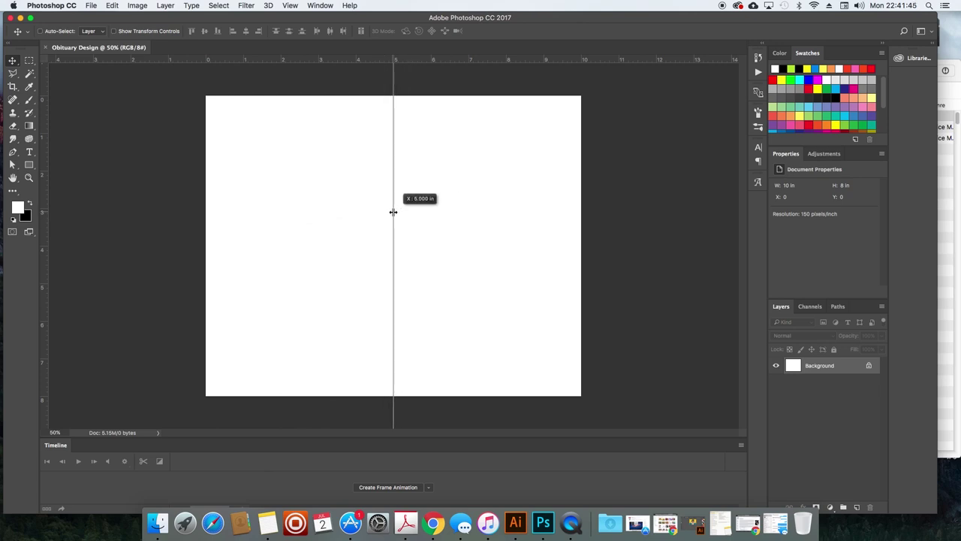
drag(393, 211, 393, 211)
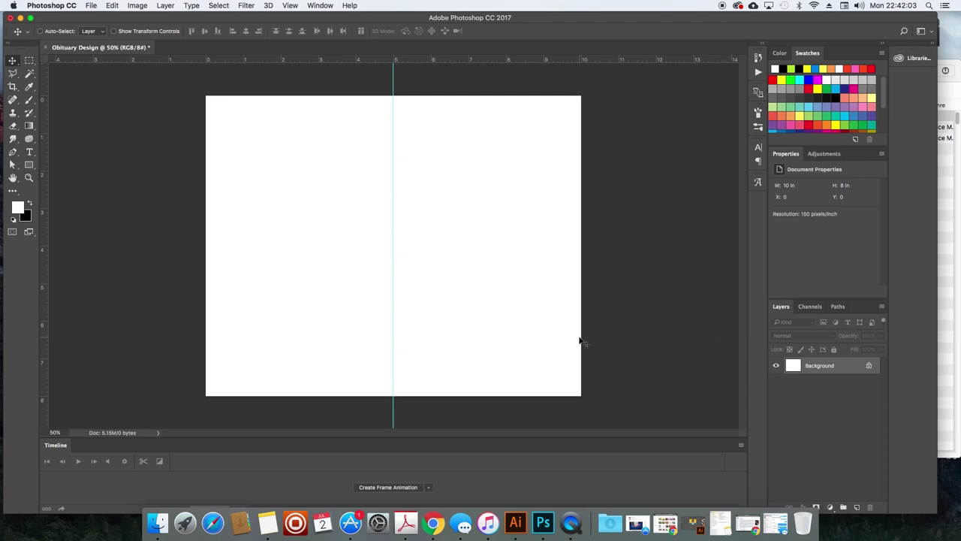
Switch to Chrome and look through the "prince singer png" image results for a suitable portrait.
click(434, 524)
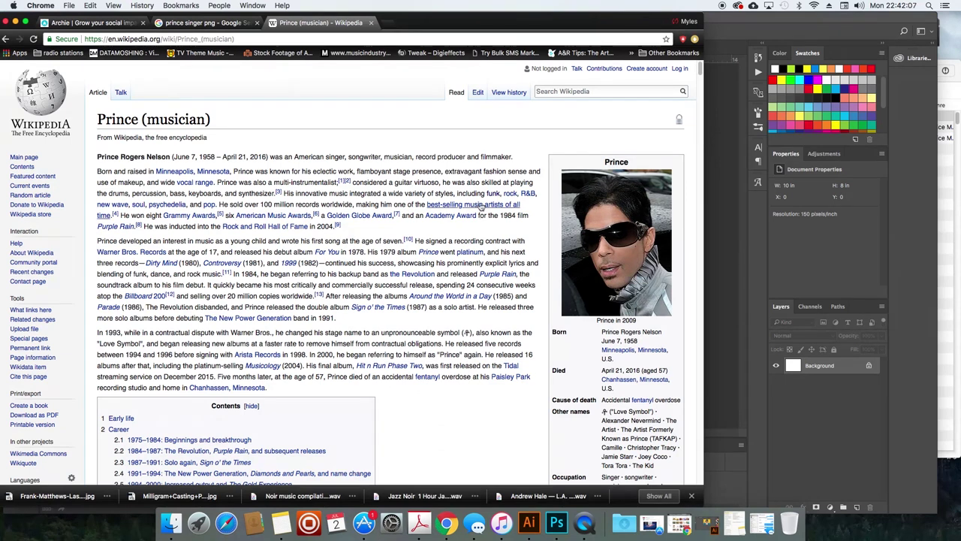
click(203, 24)
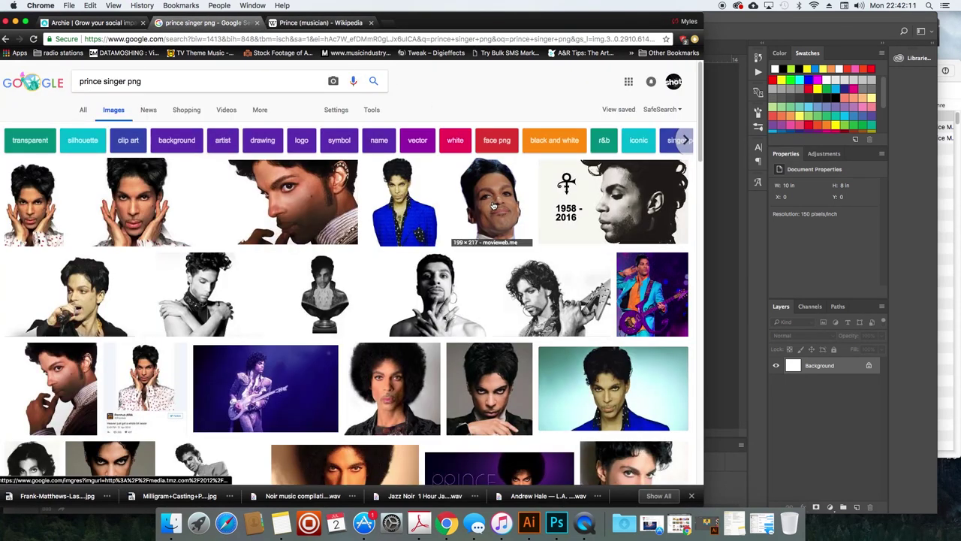
scroll(493, 205, down, 2)
scroll(493, 205, down, 7)
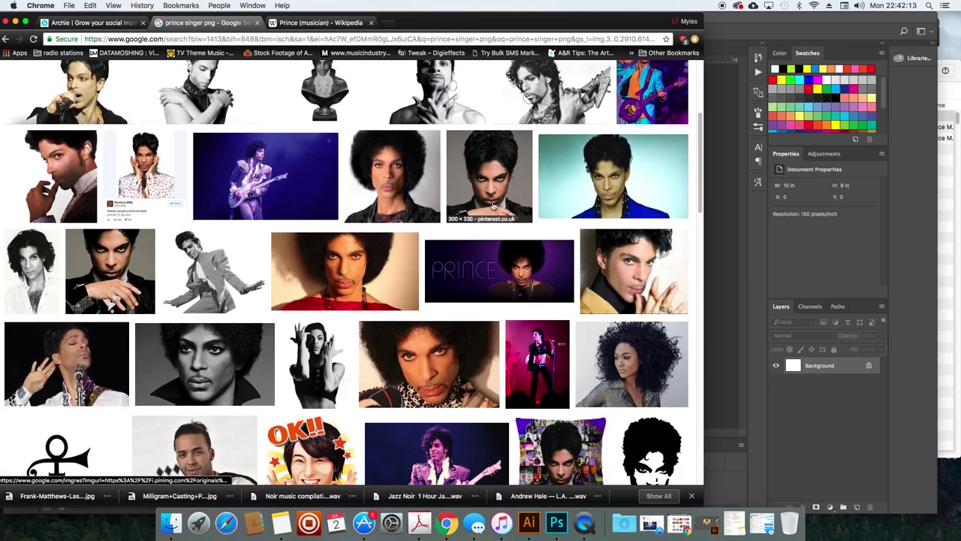
scroll(493, 205, up, 9)
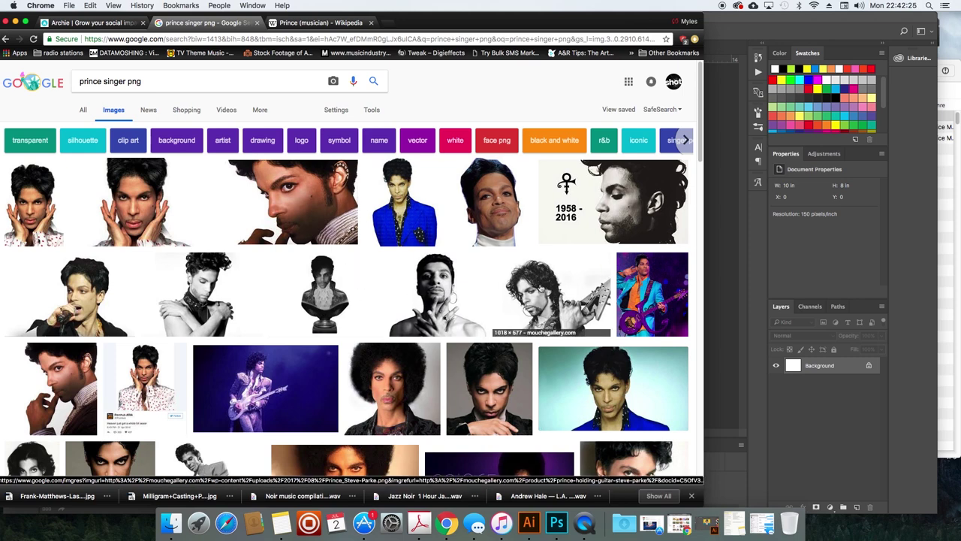
scroll(541, 289, down, 15)
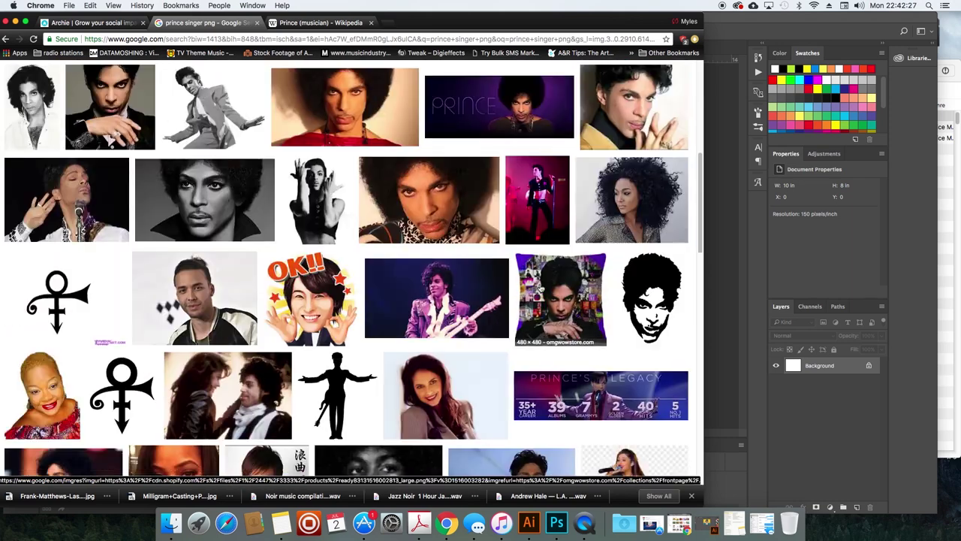
scroll(540, 288, down, 3)
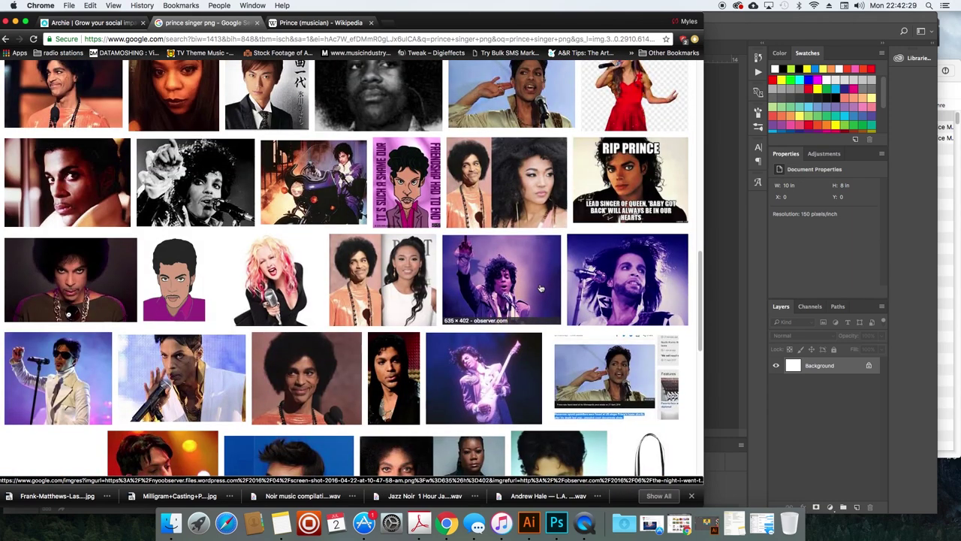
scroll(540, 288, up, 20)
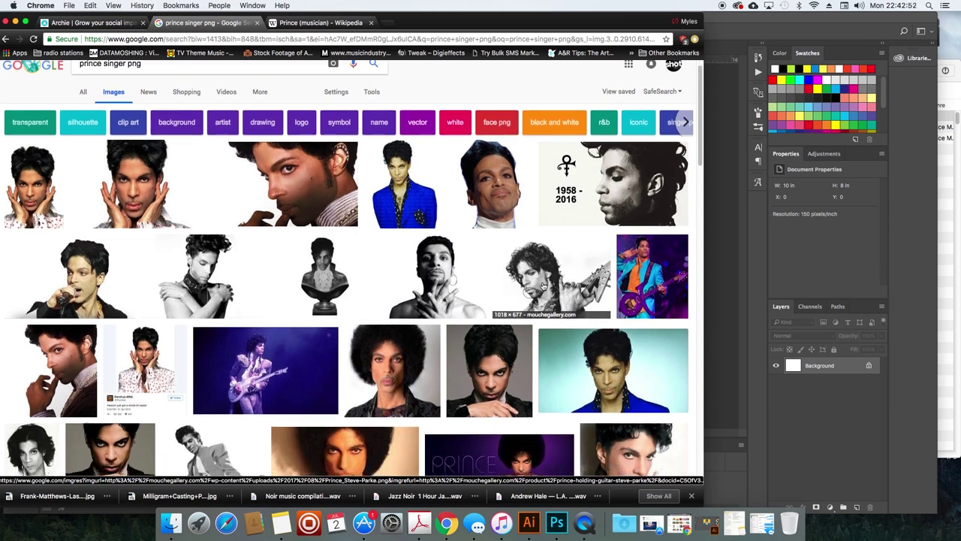
scroll(544, 287, down, 2)
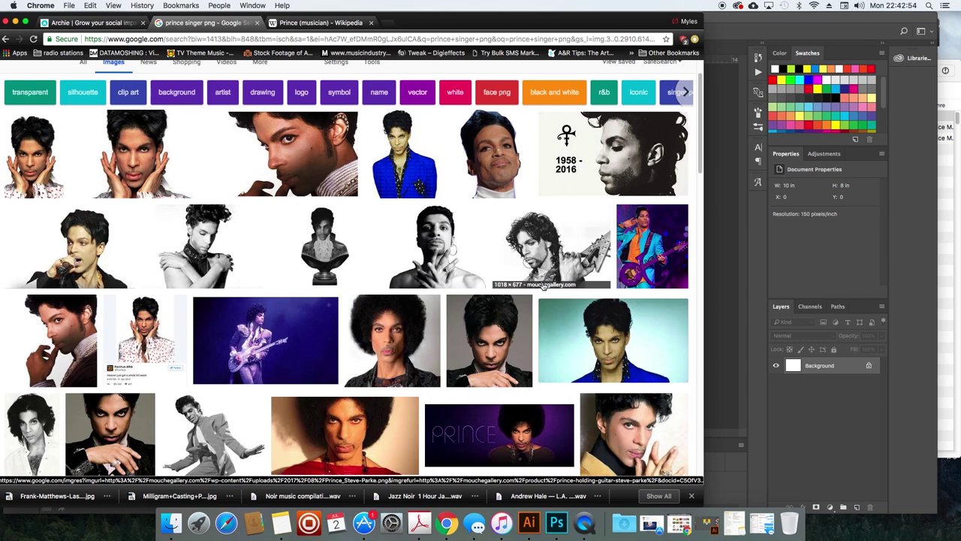
scroll(544, 286, down, 1)
scroll(545, 285, down, 6)
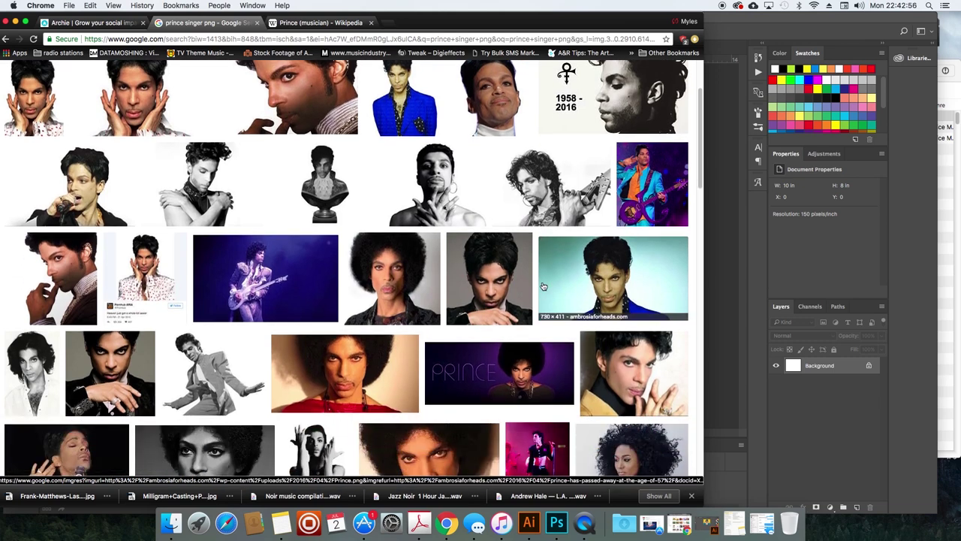
scroll(543, 286, down, 4)
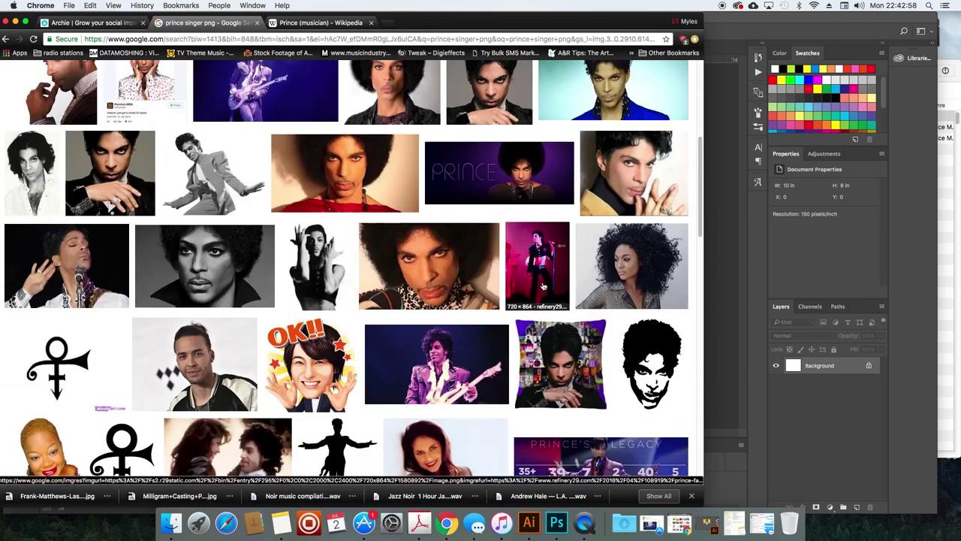
scroll(543, 286, up, 10)
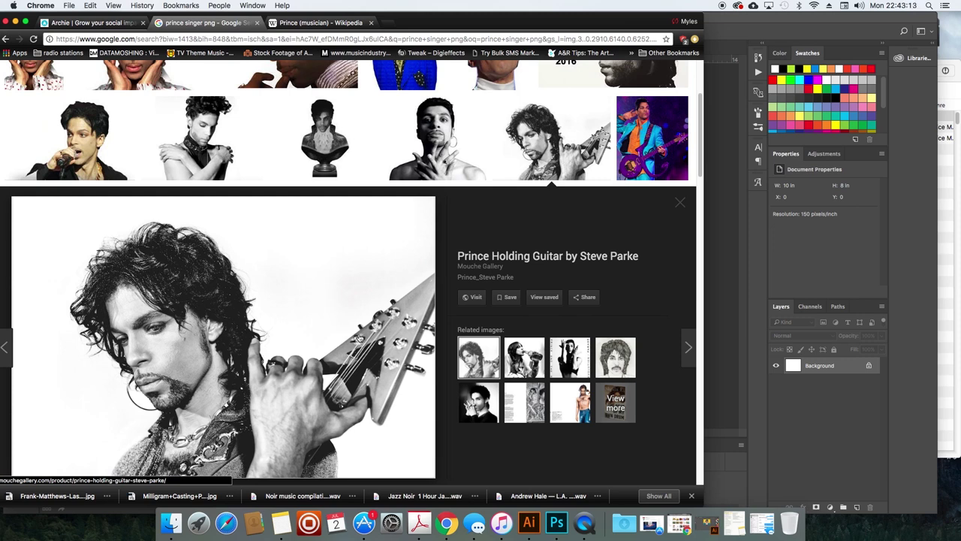
Copy the enlarged "Prince Holding Guitar" image and paste it into the Obituary Design document in Photoshop.
right_click(355, 325)
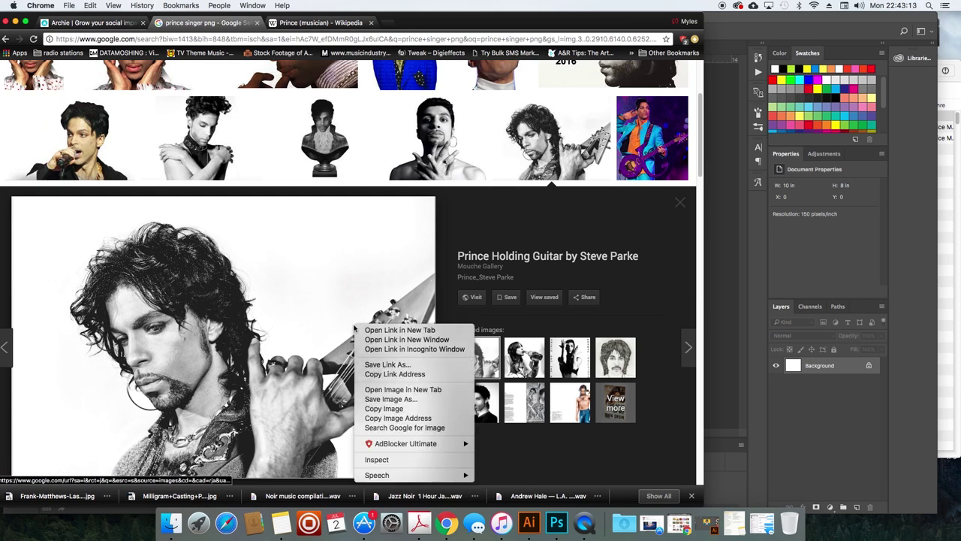
click(386, 410)
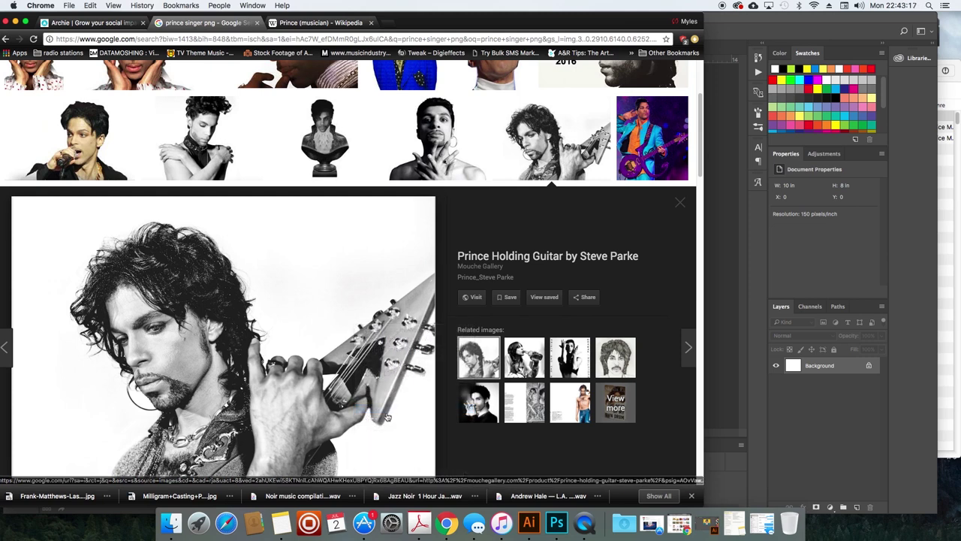
click(736, 356)
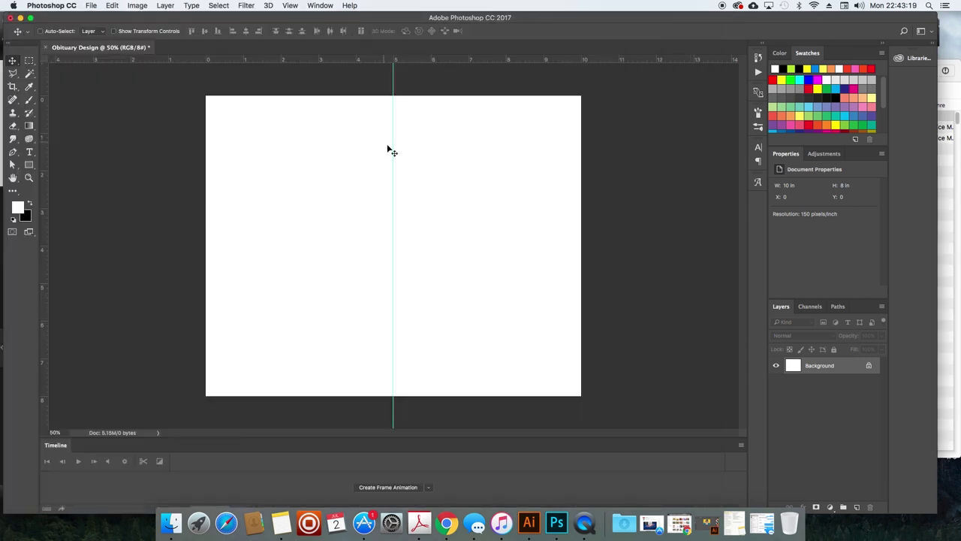
click(112, 5)
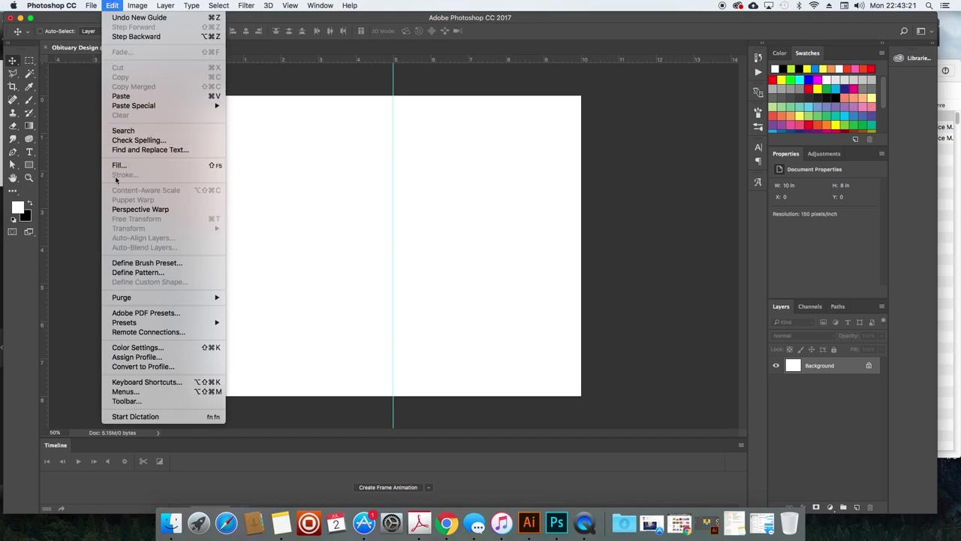
click(142, 98)
Move the pasted photo to about X 4.38 in, Y 0.19 in, on the page's right half, and add a layer mask to it.
drag(392, 193, 515, 127)
drag(529, 185, 487, 204)
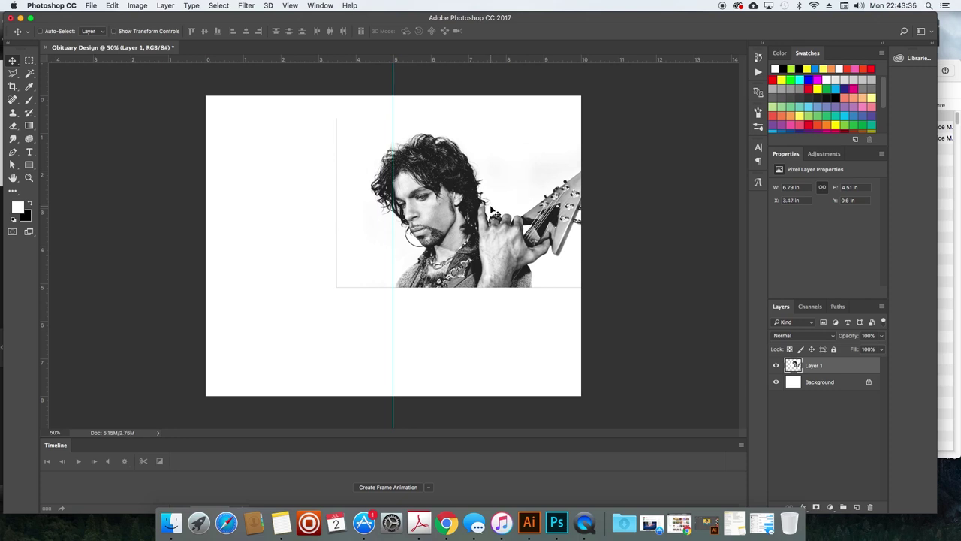
drag(492, 214, 537, 194)
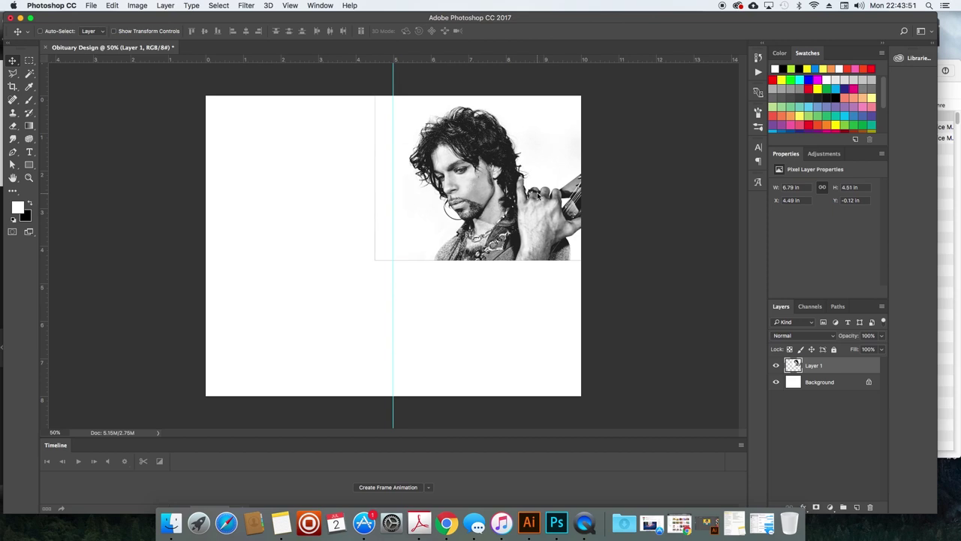
drag(566, 192, 520, 212)
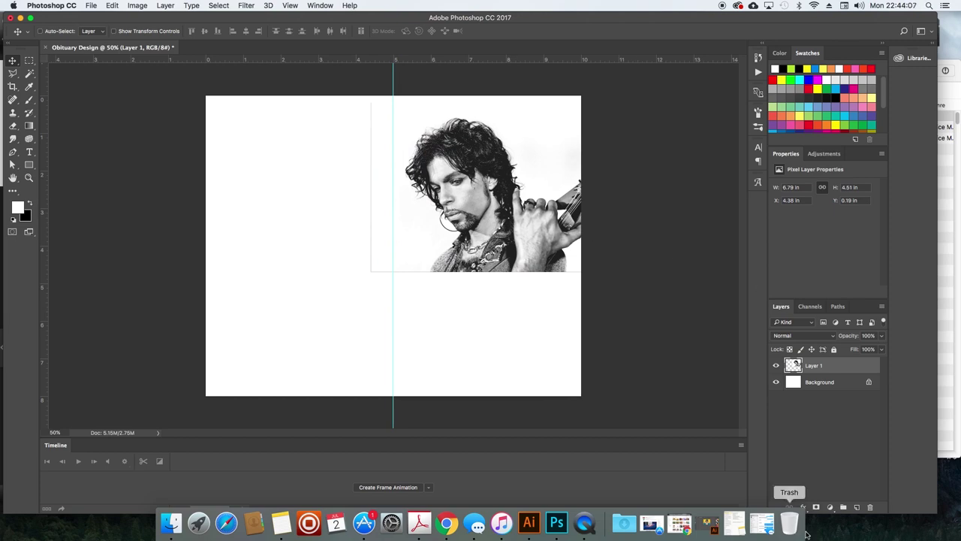
click(816, 507)
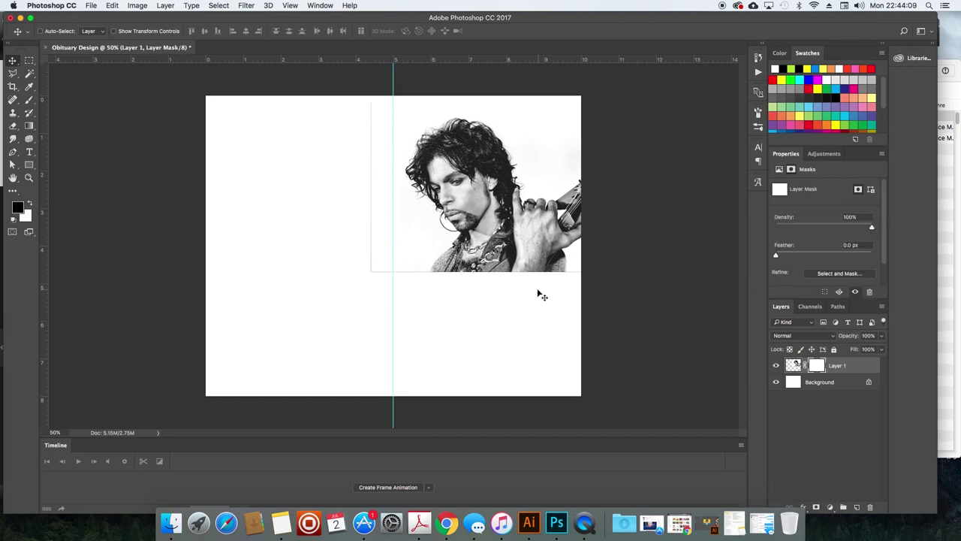
Fade out the photo's lower part and left edge with linear black-to-transparent gradients on Layer 1's mask.
key(g)
key(x)
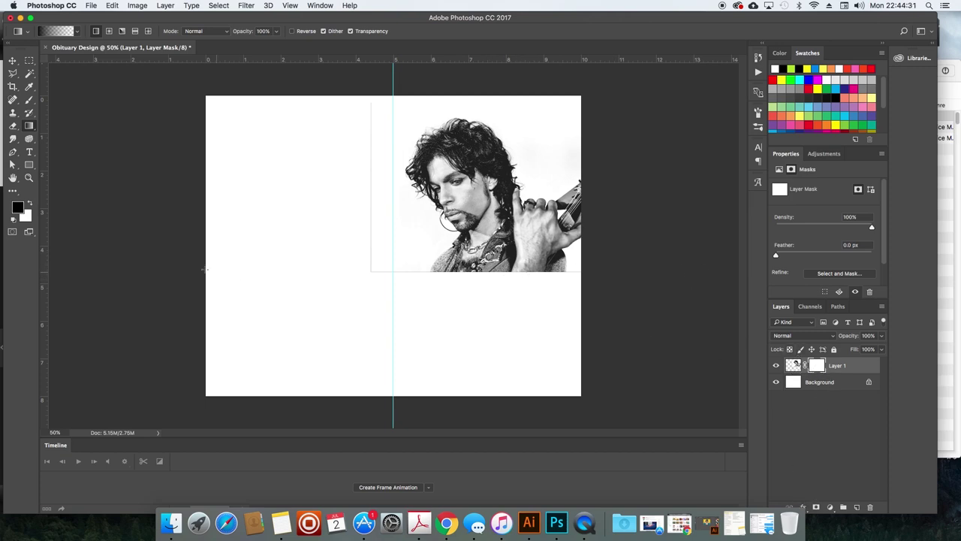
click(77, 32)
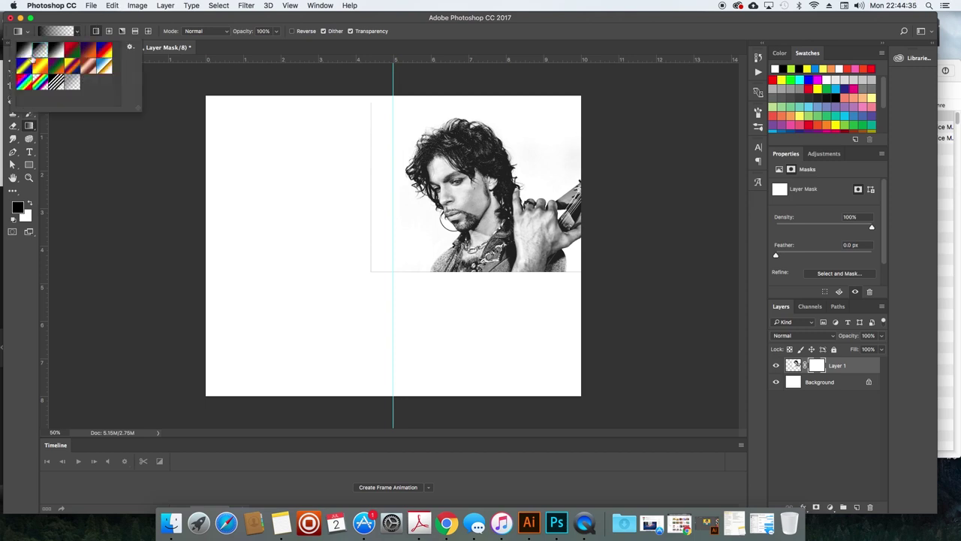
click(77, 31)
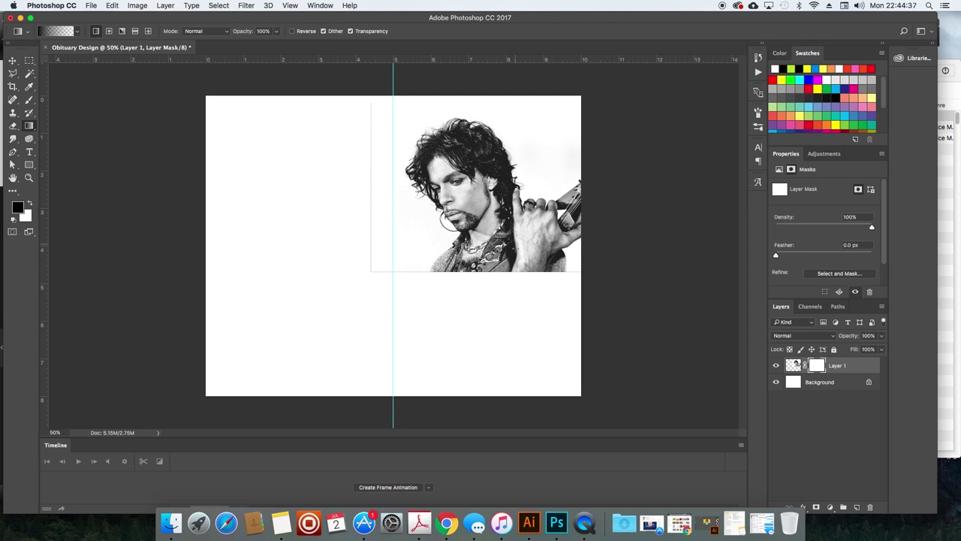
drag(487, 295, 488, 215)
drag(479, 308, 505, 221)
drag(501, 323, 503, 273)
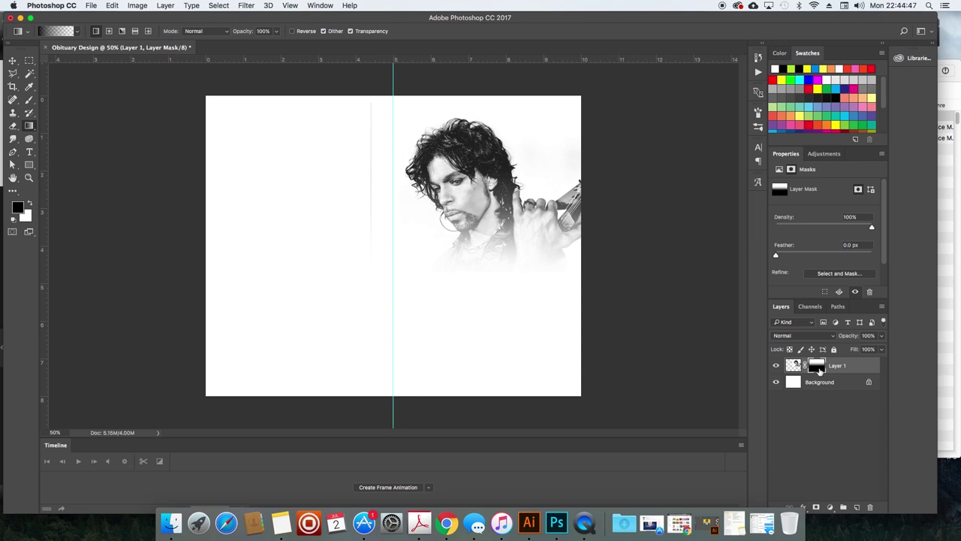
drag(356, 189, 418, 192)
key(v)
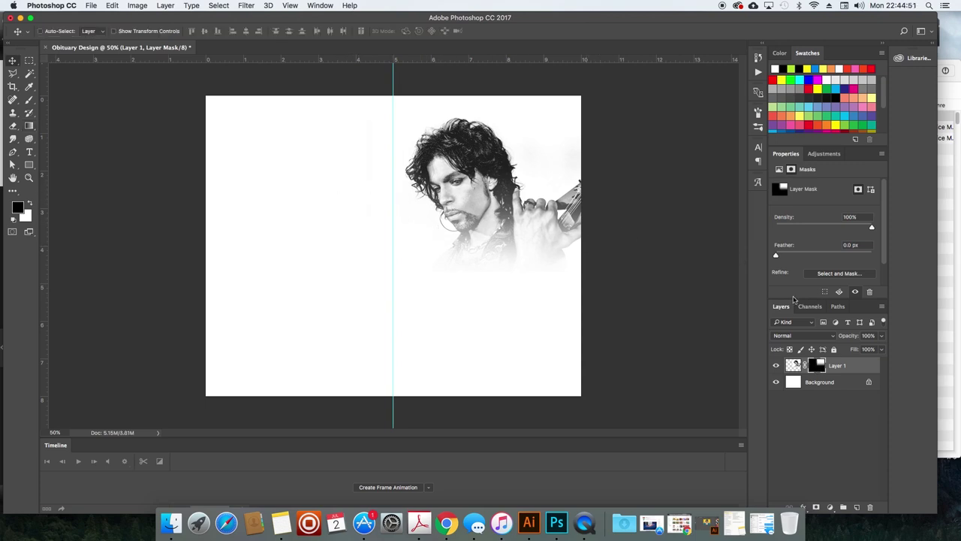
Disable Layer 1's mask and shift the photo left until all of it, including the guitar head, lies on the page.
click(794, 365)
right_click(819, 365)
click(859, 365)
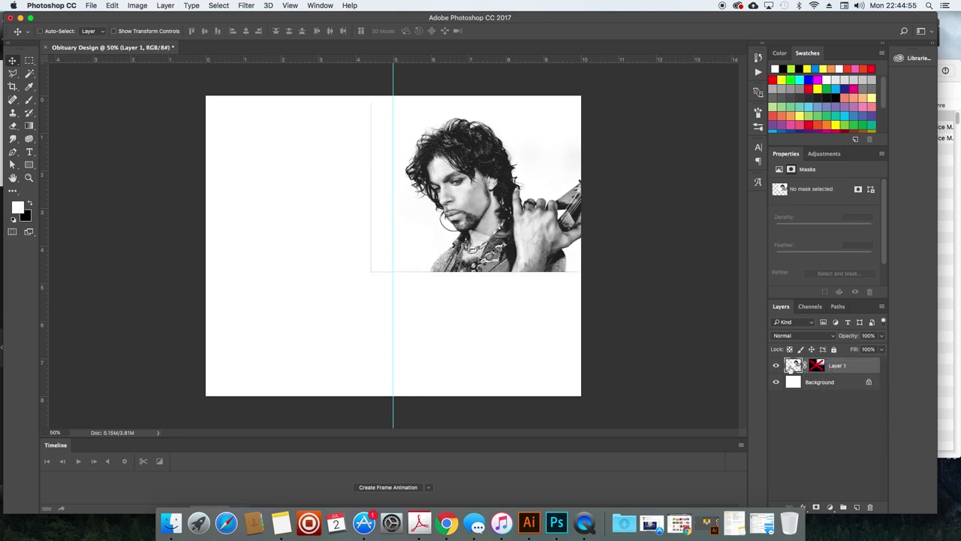
key(w)
click(549, 172)
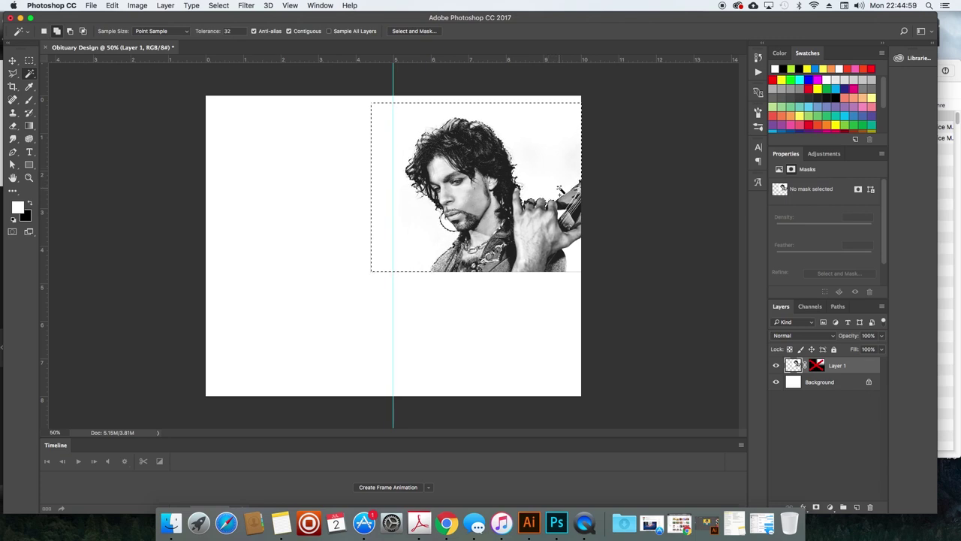
key(v)
drag(563, 237, 488, 228)
Select the photo's white background with the Magic Wand at tolerance 32, delete it and deselect.
click(28, 75)
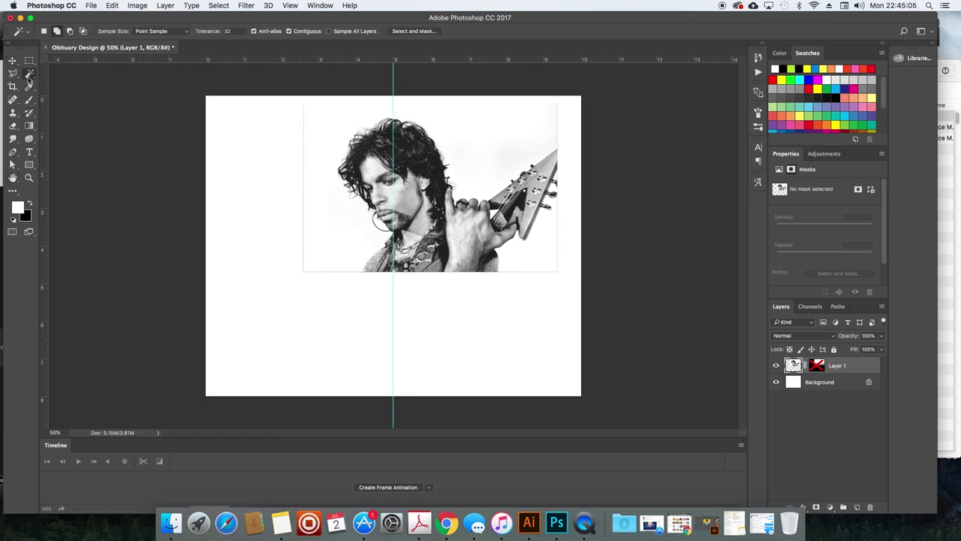
click(483, 149)
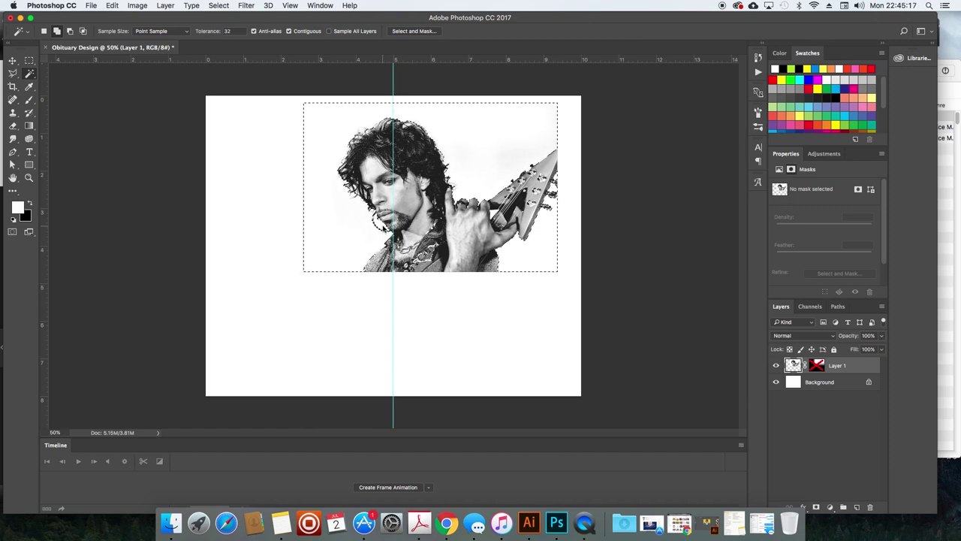
key(super+d)
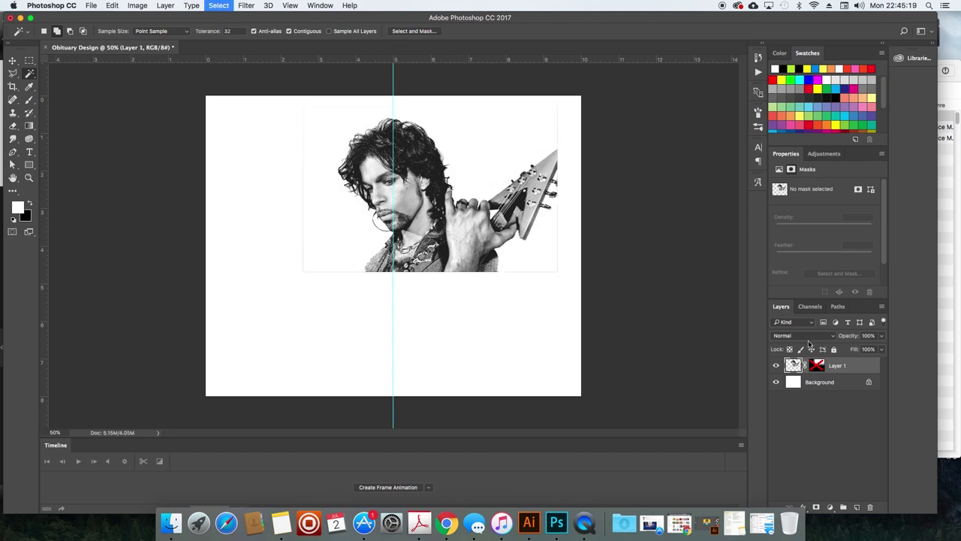
key(v)
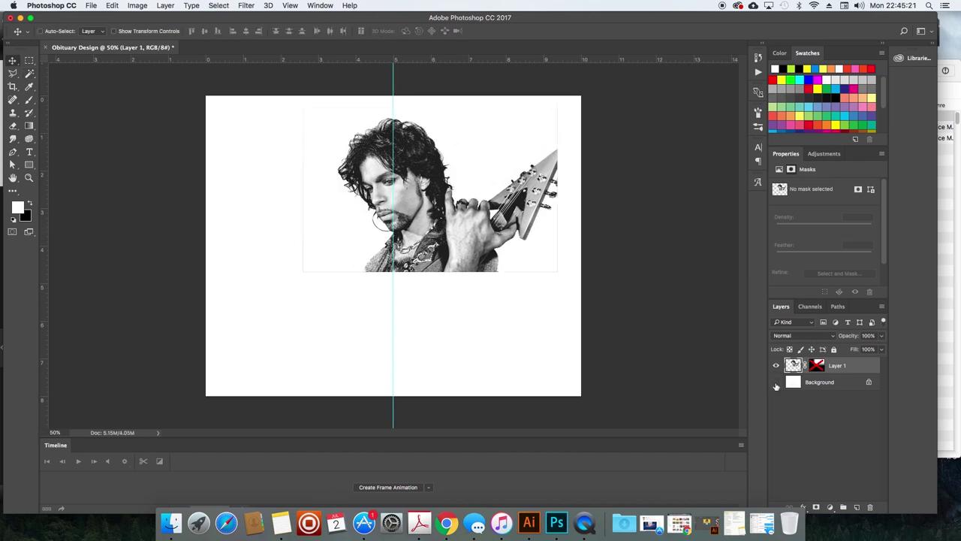
Erase the leftover outline along the photo's left edge by deleting a Polygonal Lasso selection around it.
click(776, 382)
click(776, 384)
click(777, 384)
click(777, 384)
key(l)
click(265, 297)
click(318, 93)
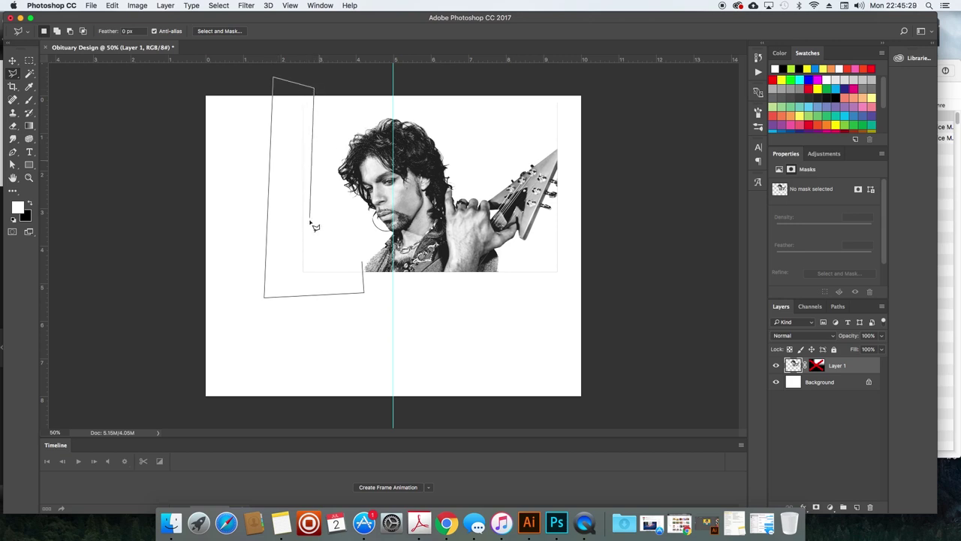
double_click(326, 233)
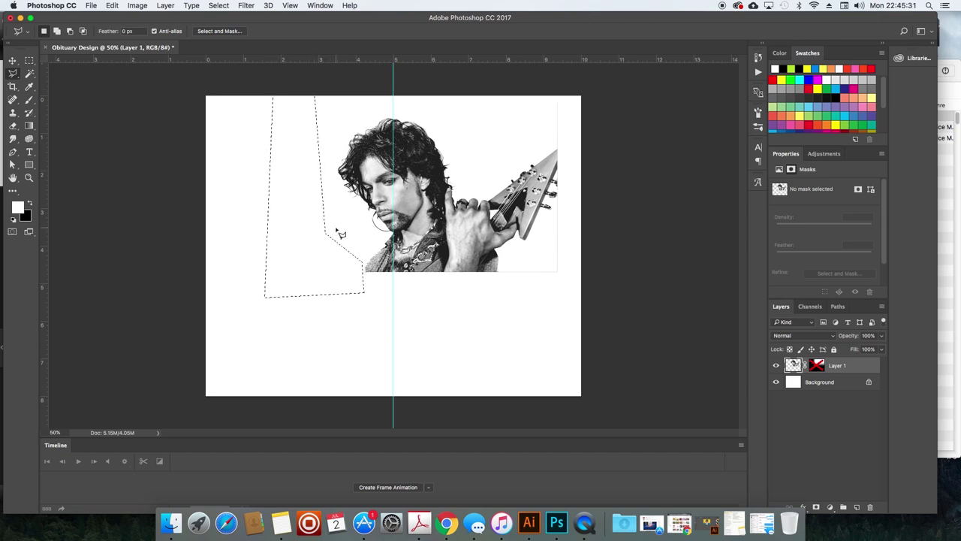
key(super+d)
key(v)
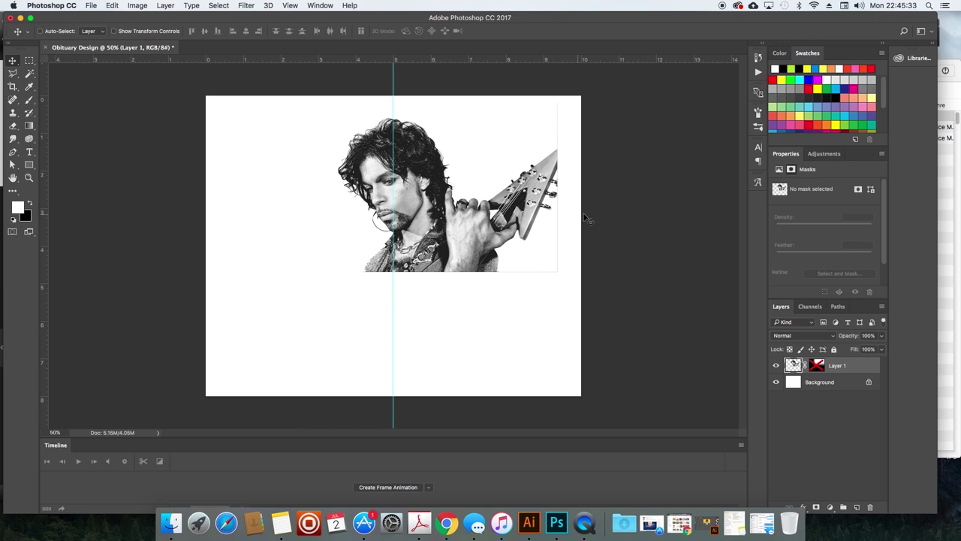
Delete a narrow Polygonal Lasso strip along the photo's right edge, beside the guitar head, and deselect.
key(z)
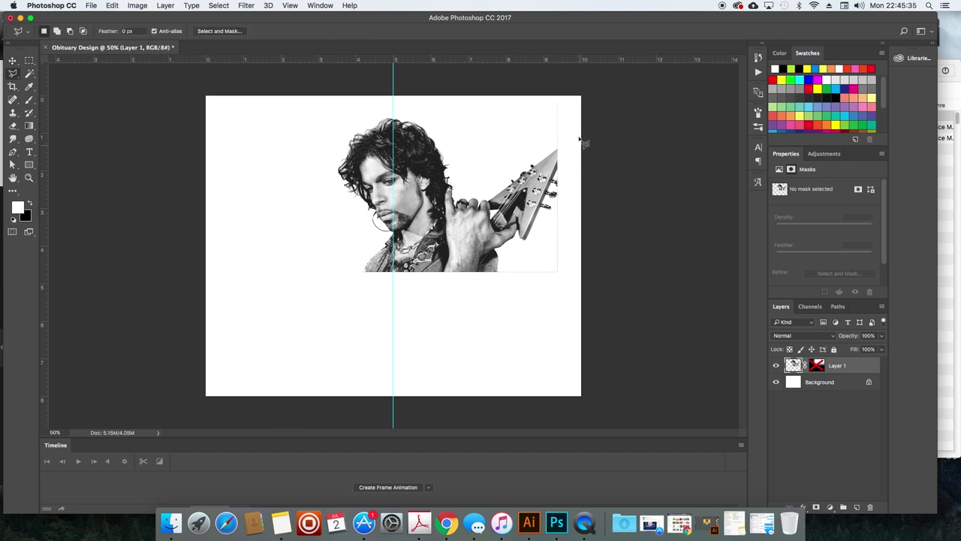
click(555, 139)
mouse_move(555, 139)
mouse_down()
mouse_move(583, 142)
mouse_move(506, 178)
mouse_up()
key(l)
mouse_move(524, 124)
mouse_down()
mouse_move(508, 388)
mouse_move(521, 400)
mouse_move(532, 398)
mouse_move(568, 194)
mouse_move(567, 115)
mouse_up()
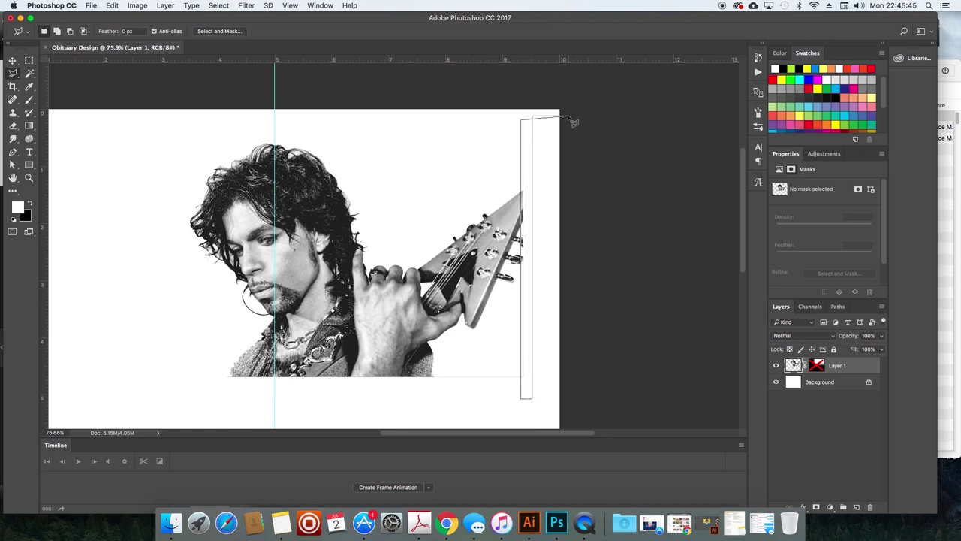
key(Delete)
key(super+d)
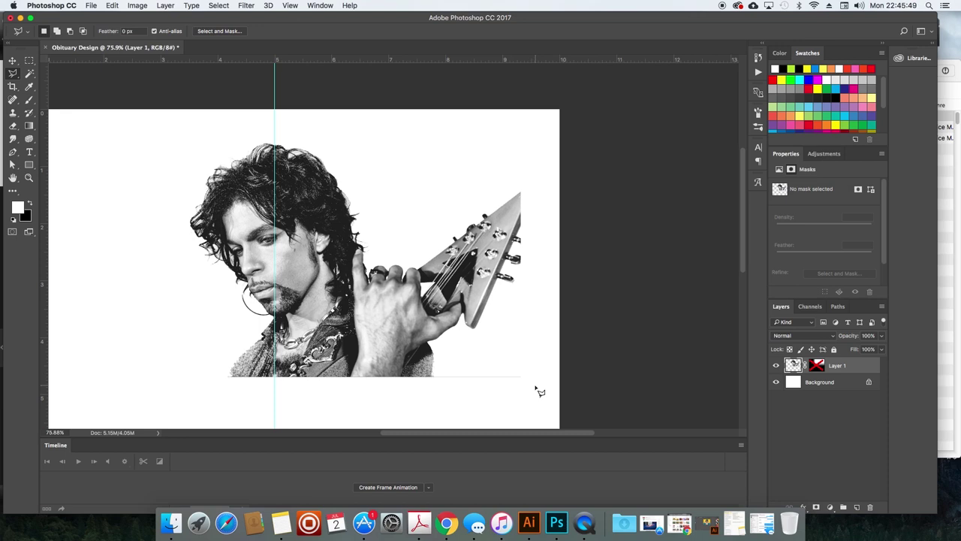
Move the photo onto the front cover half so the hair meets the 5 in guide, and re-enable its layer mask.
key(w)
drag(425, 292, 465, 285)
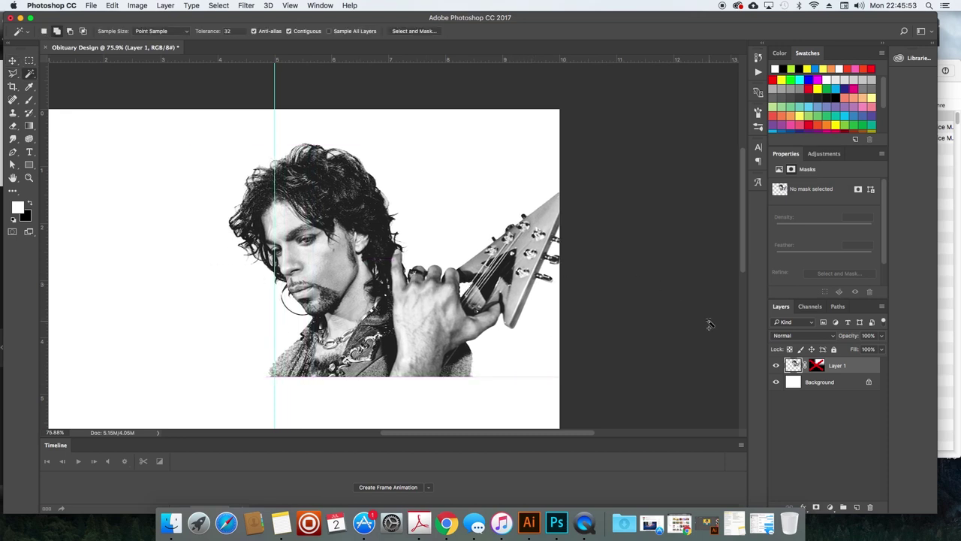
key(v)
drag(464, 287, 500, 264)
shift+click(814, 365)
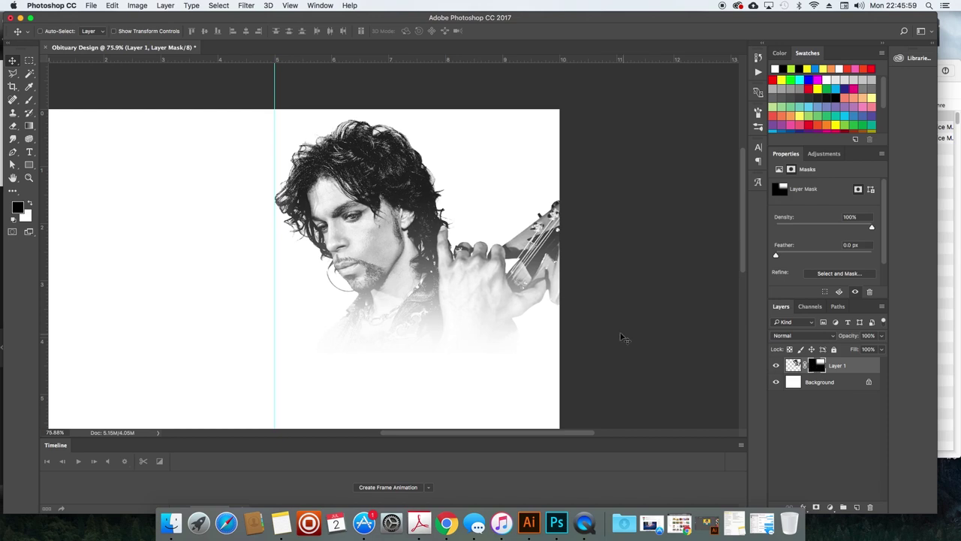
key(super+minus)
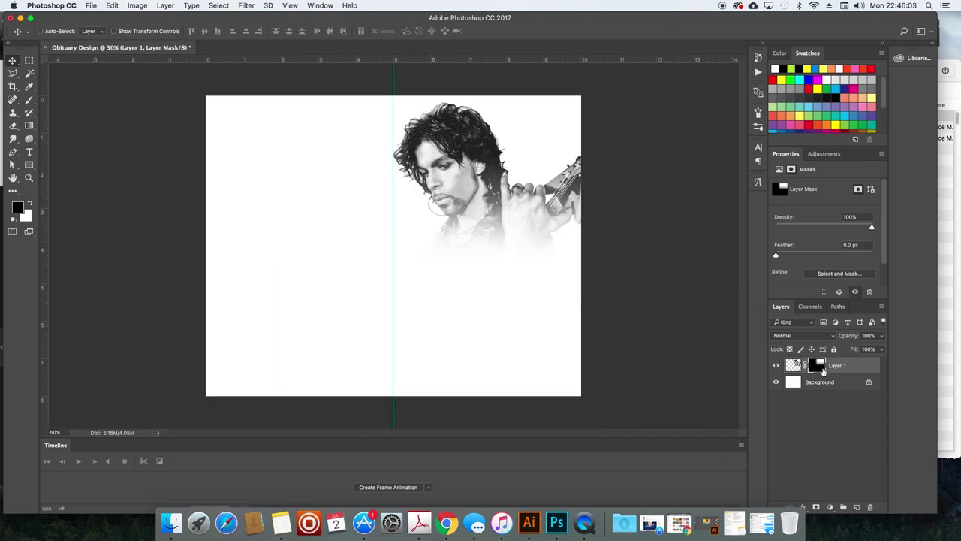
Add a new layer between the photo and the Background and fill it with a purple swatch colour.
click(826, 382)
click(857, 507)
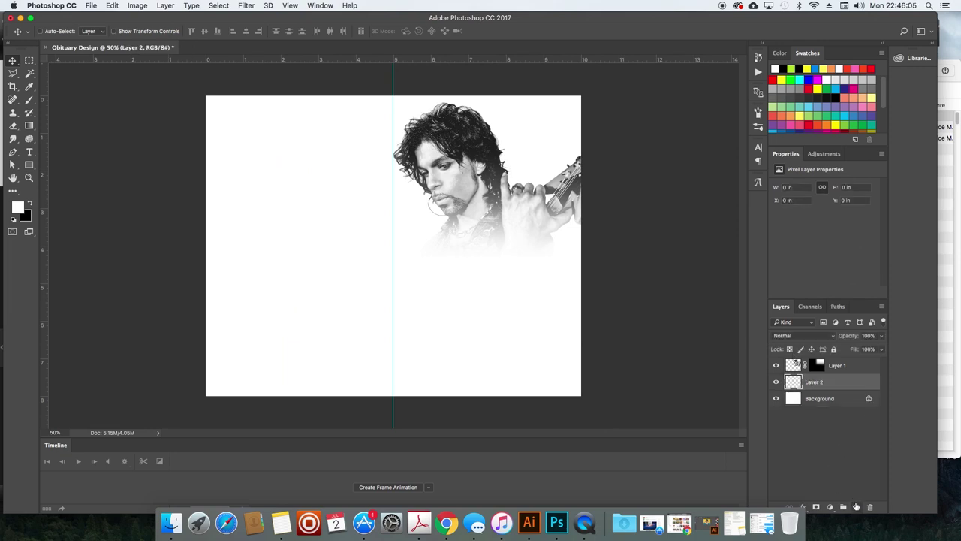
scroll(856, 102, down, 3)
click(811, 113)
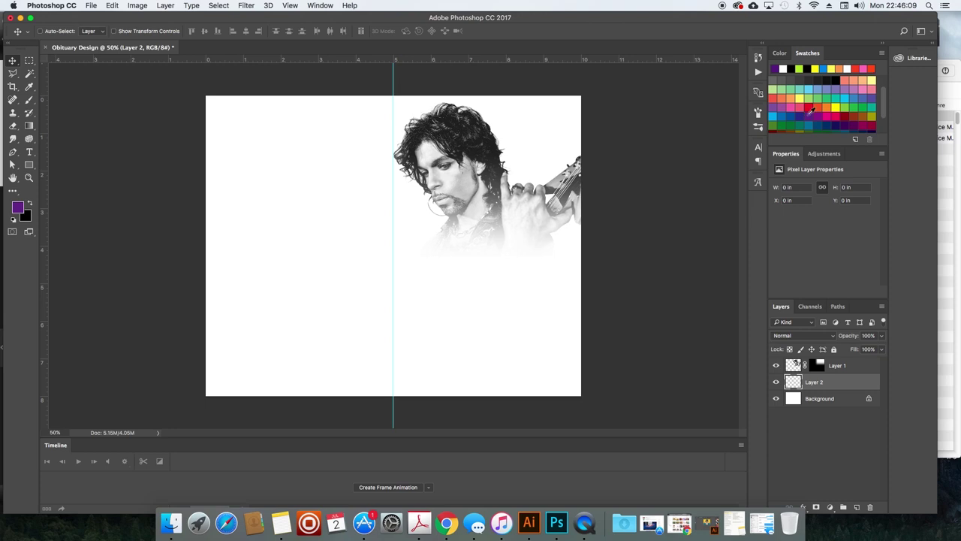
key(x)
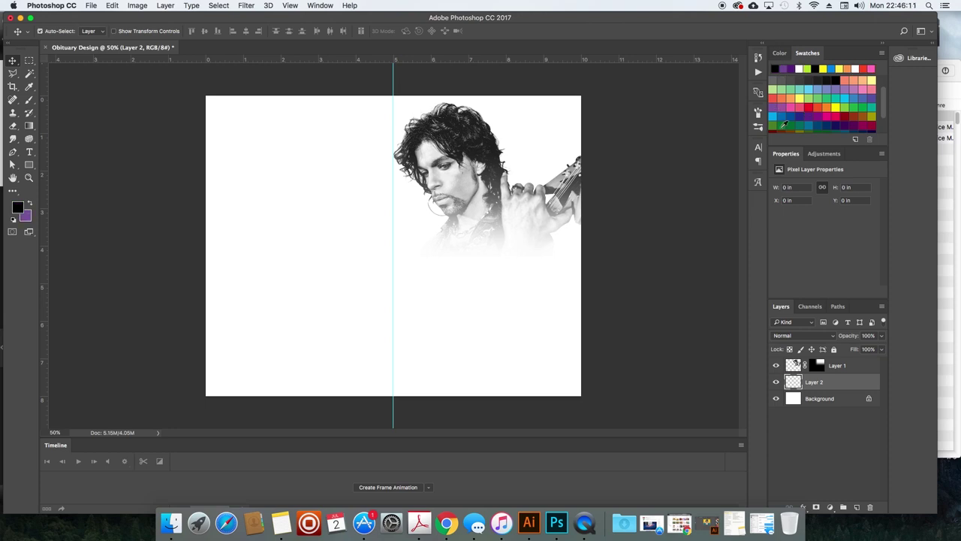
key(super+BackSpace)
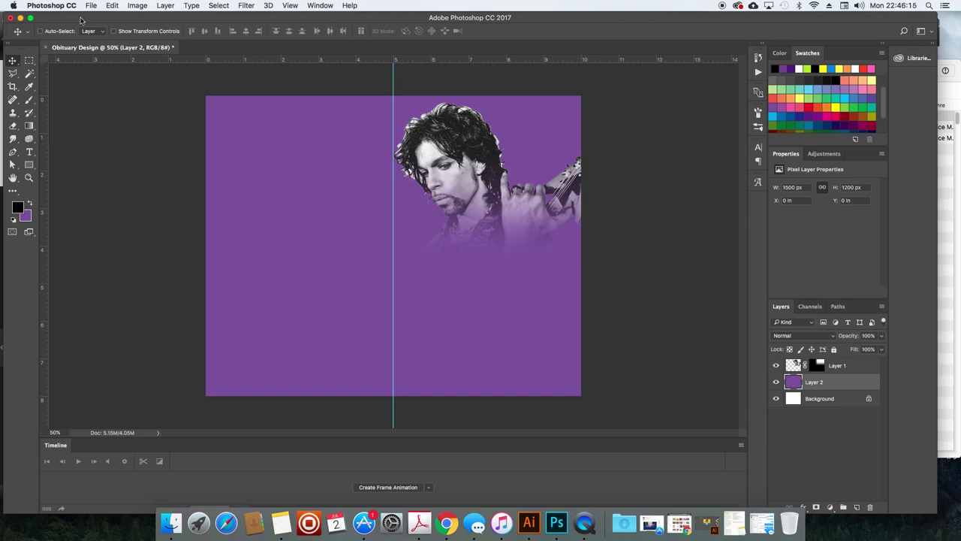
click(112, 5)
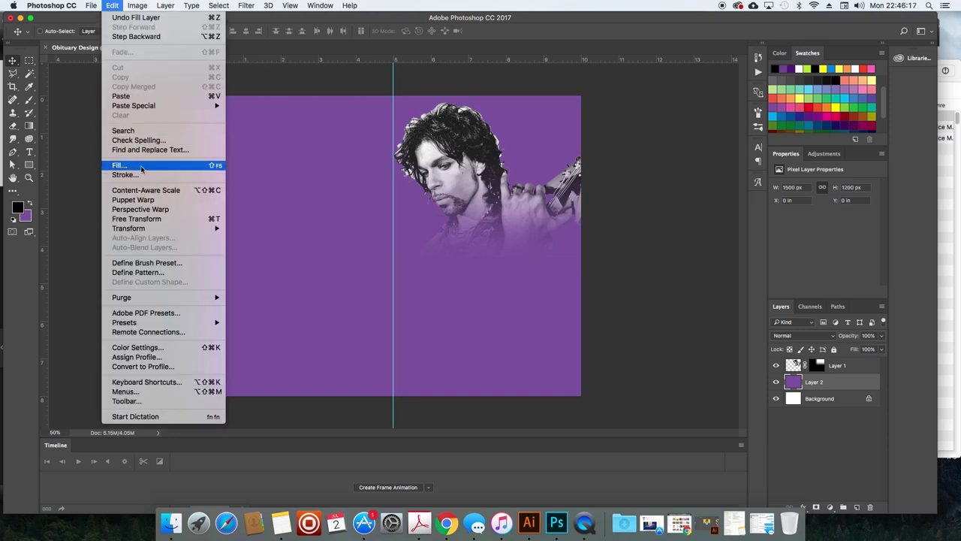
click(478, 75)
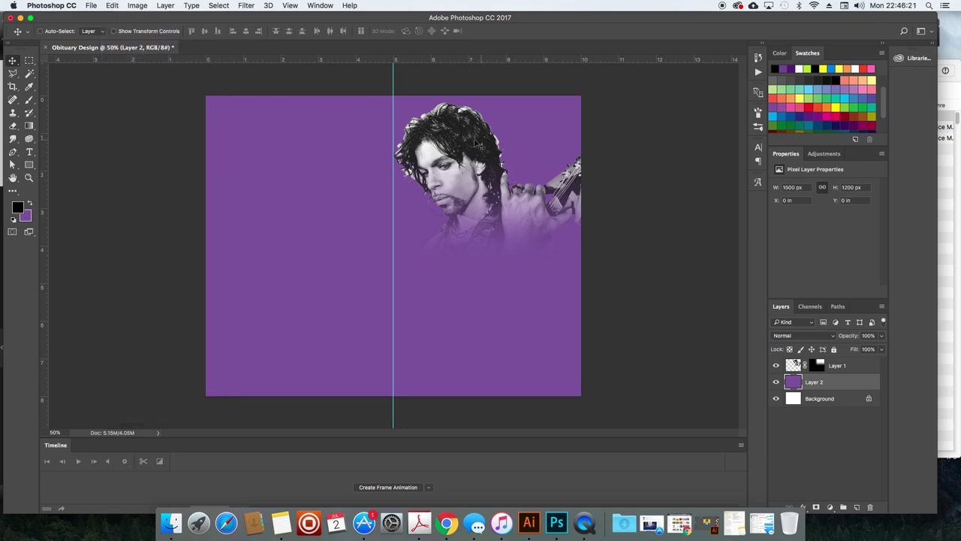
Examine the cutout edges around the hair up close, and compare the photo with and without the purple layer.
key(z)
drag(435, 117, 452, 87)
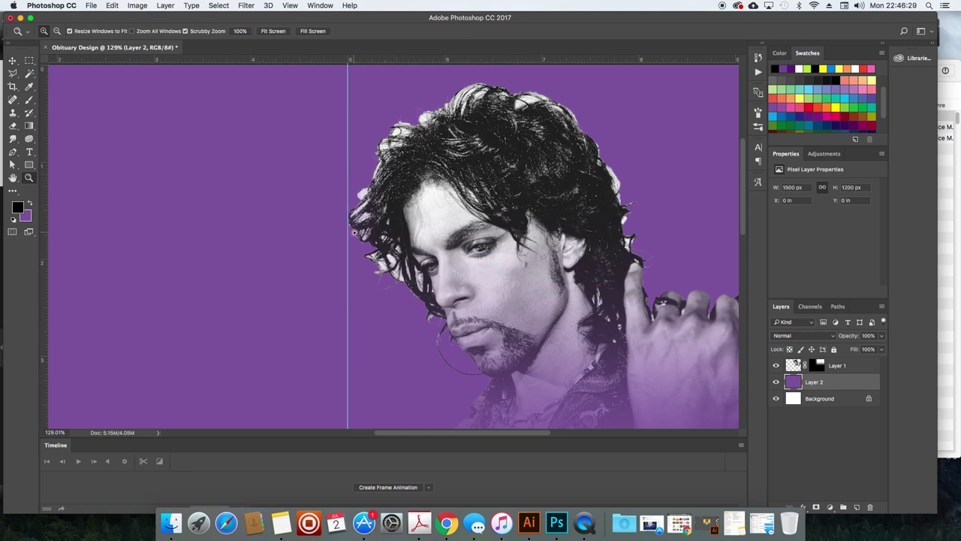
drag(451, 280, 428, 278)
key(v)
scroll(526, 267, down, 3)
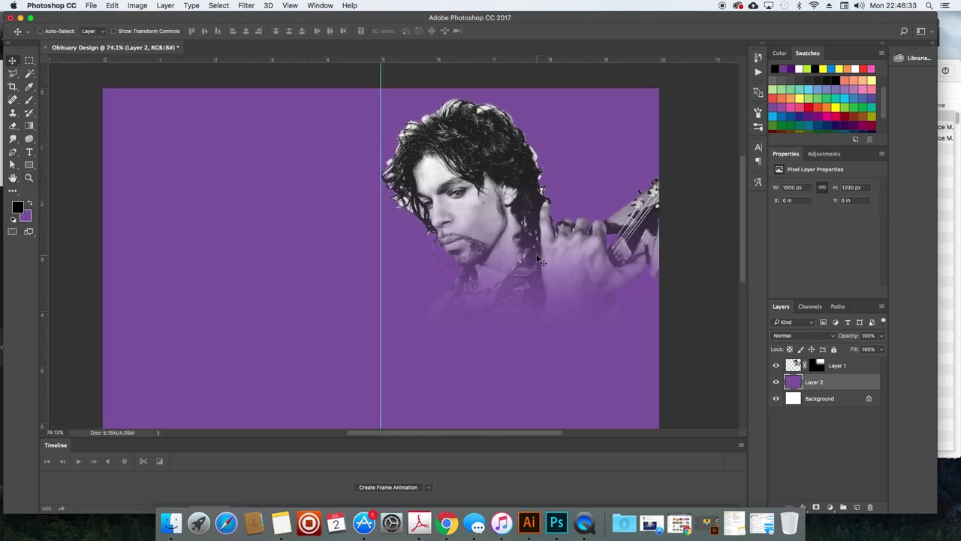
key(super+minus)
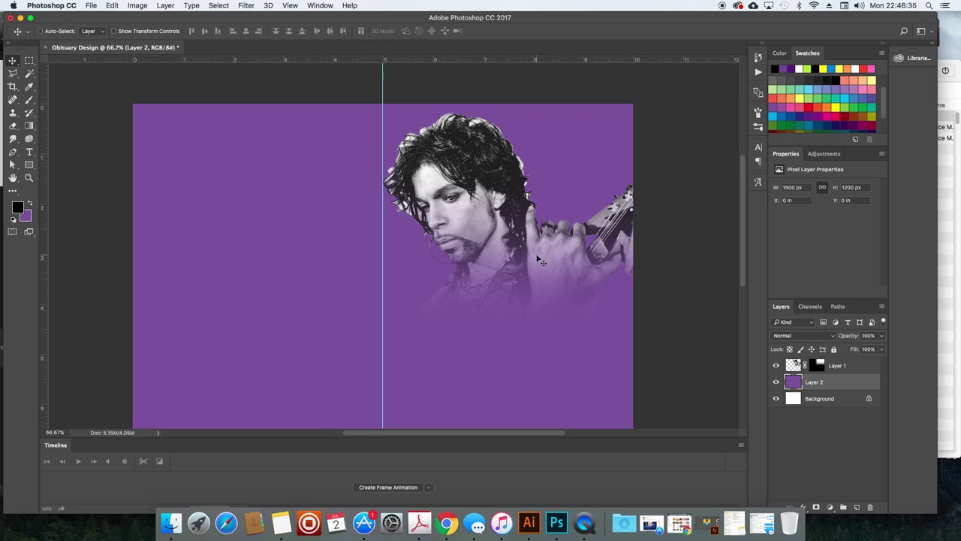
click(775, 382)
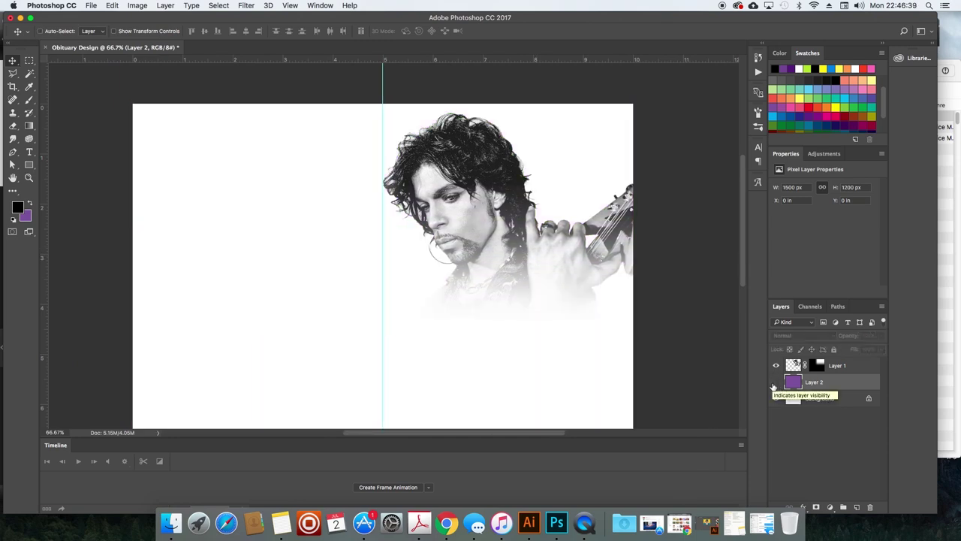
click(775, 384)
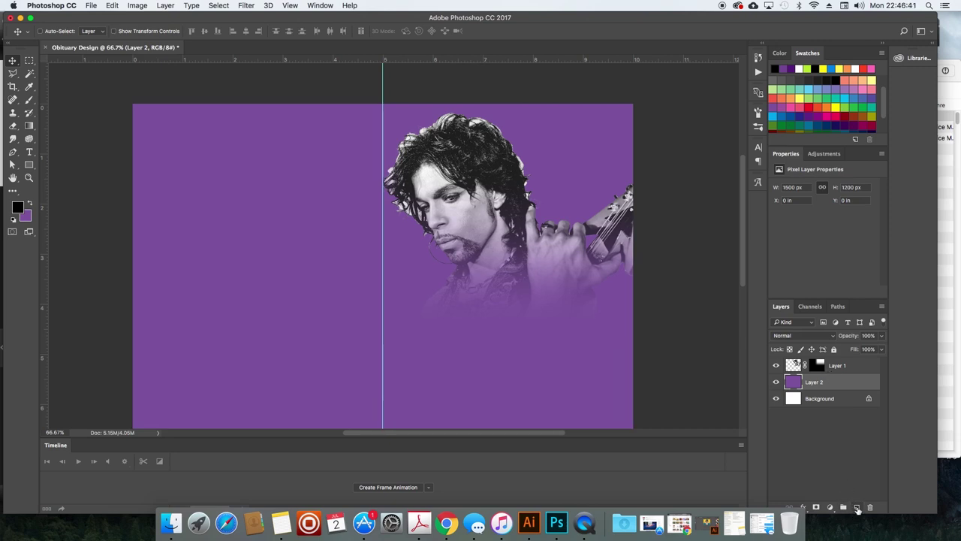
Add a new layer above the purple one and set up a white 476 px brush with 0% hardness.
click(857, 508)
key(b)
key(d)
key(x)
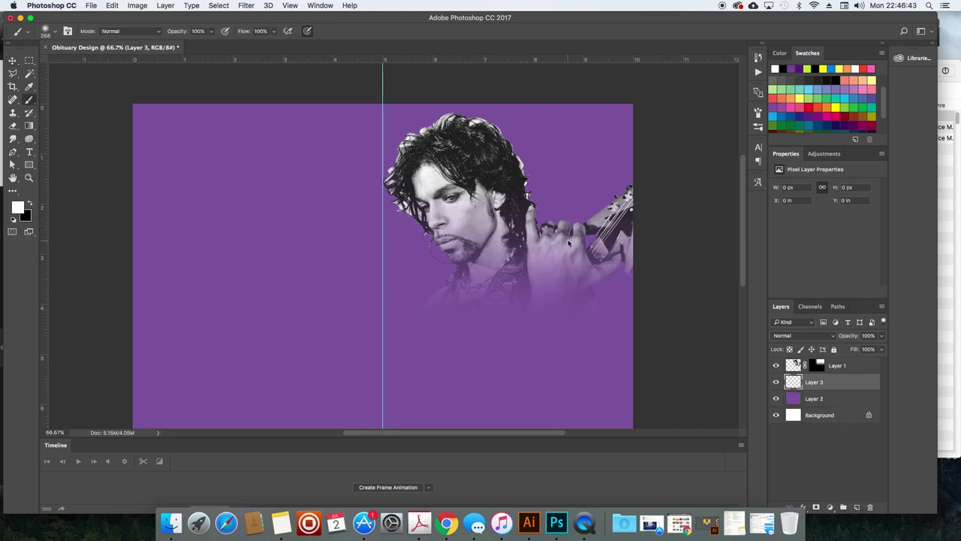
right_click(575, 241)
drag(673, 266, 679, 266)
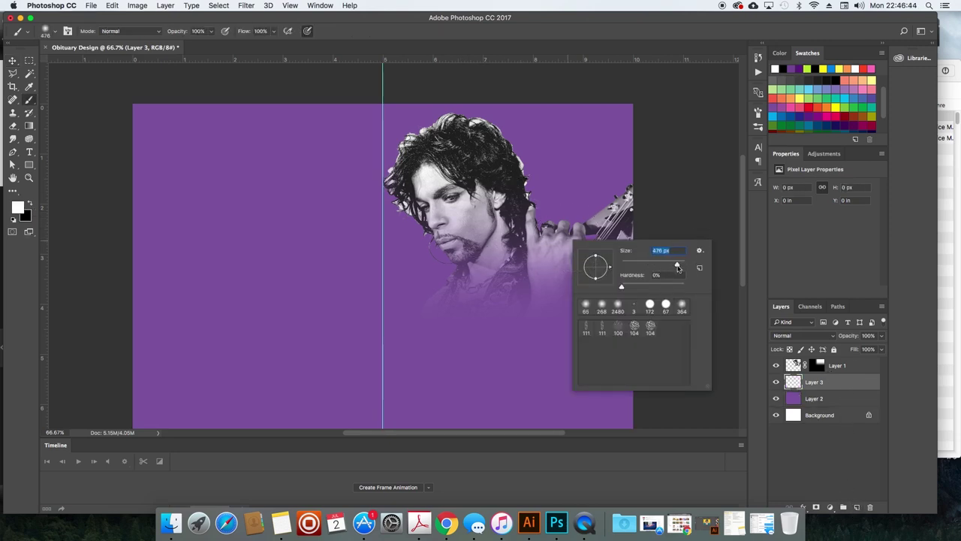
key(Return)
Paint a soft white glow behind Prince's head and shoulders on the new layer.
click(488, 213)
click(495, 214)
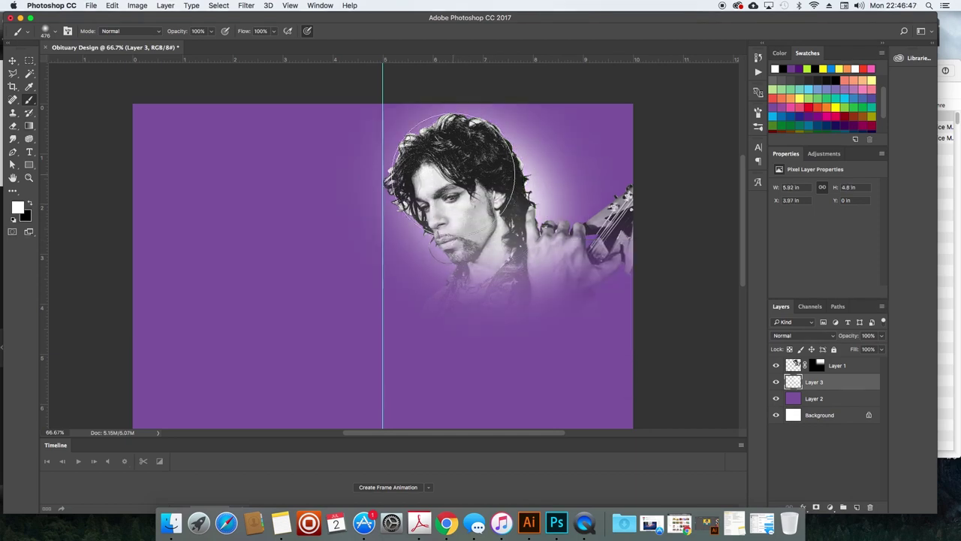
click(457, 184)
click(445, 181)
click(443, 214)
click(428, 199)
click(442, 187)
click(434, 184)
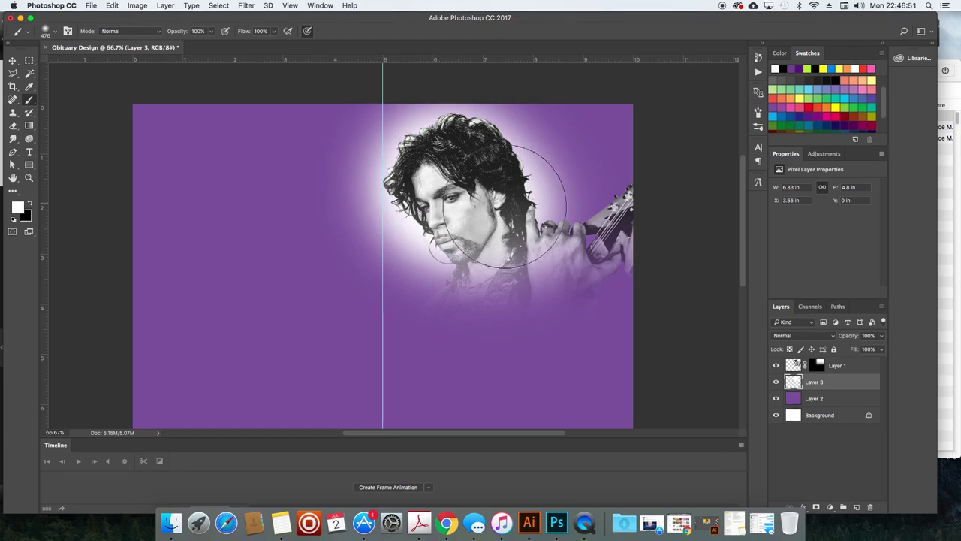
Enlarge the brush to 1400 px and add a wide soft white glow behind Prince on the glow layer.
click(496, 197)
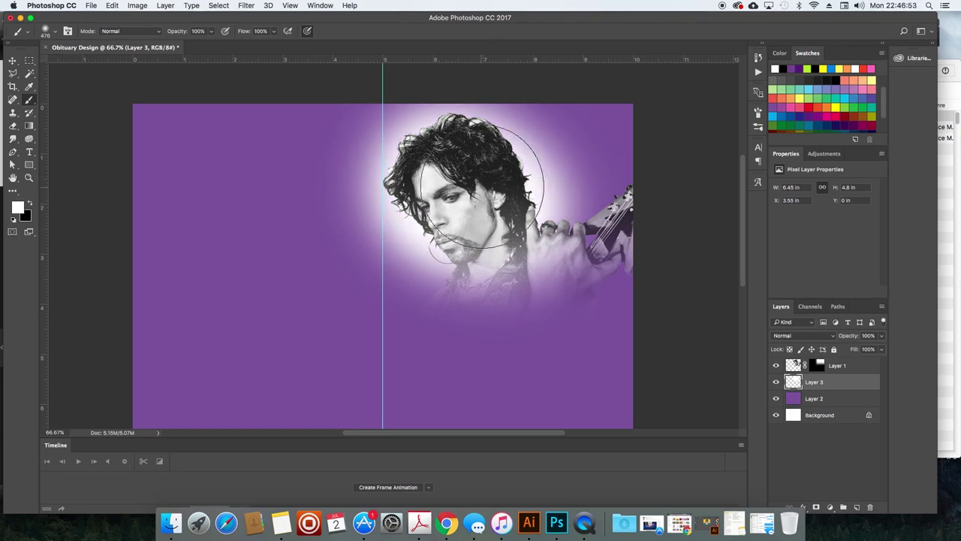
right_click(482, 216)
drag(587, 239, 591, 239)
click(461, 258)
key(v)
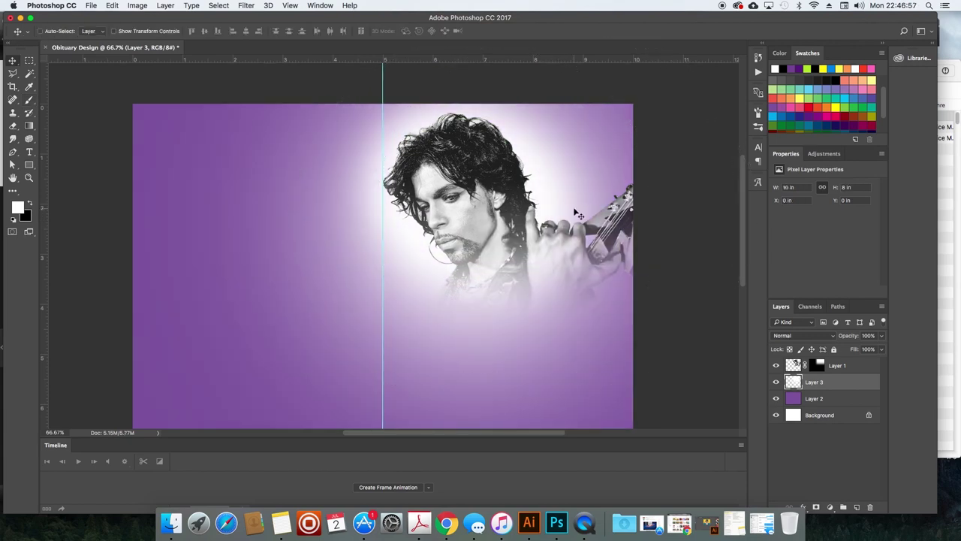
key(super+minus)
key(super+minus)
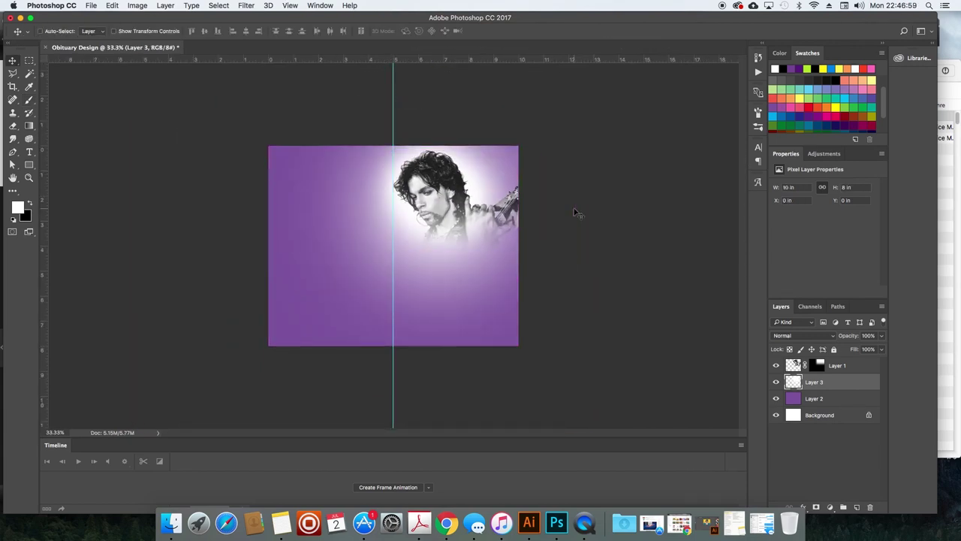
key(super+plus)
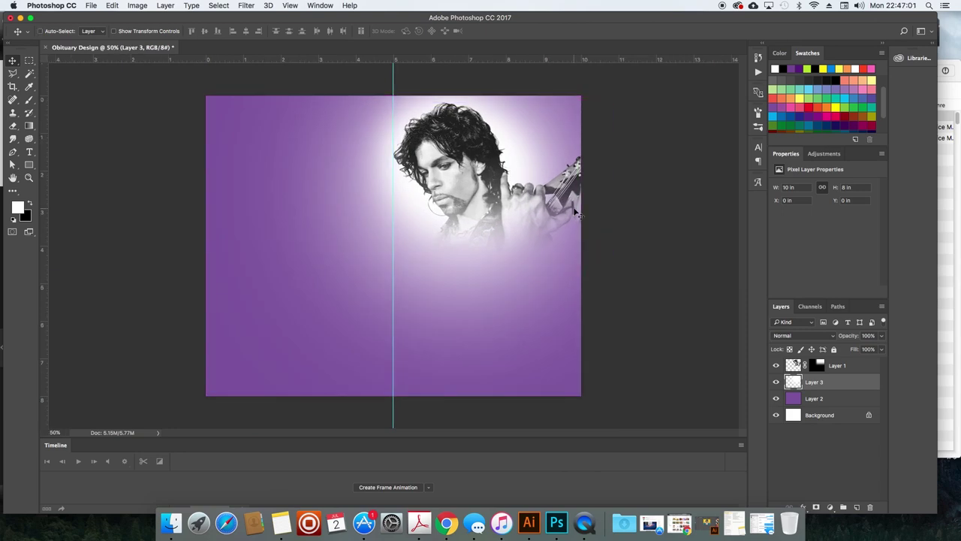
Scale the Prince cutout down to about 4.96 x 3.51 in and position it within the glow on the front cover.
click(794, 368)
drag(473, 190, 485, 189)
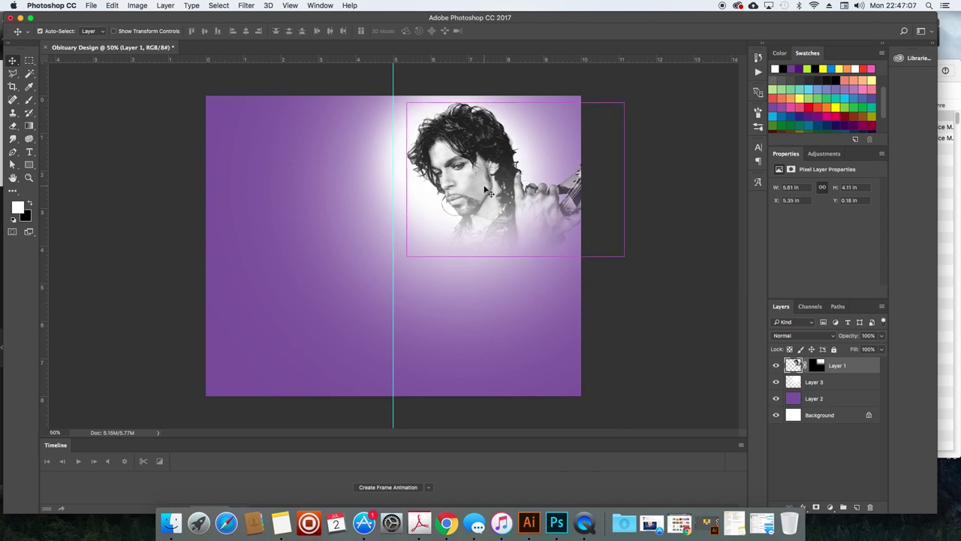
key(super+z)
key(super+t)
drag(611, 102, 578, 124)
key(Return)
drag(530, 170, 540, 166)
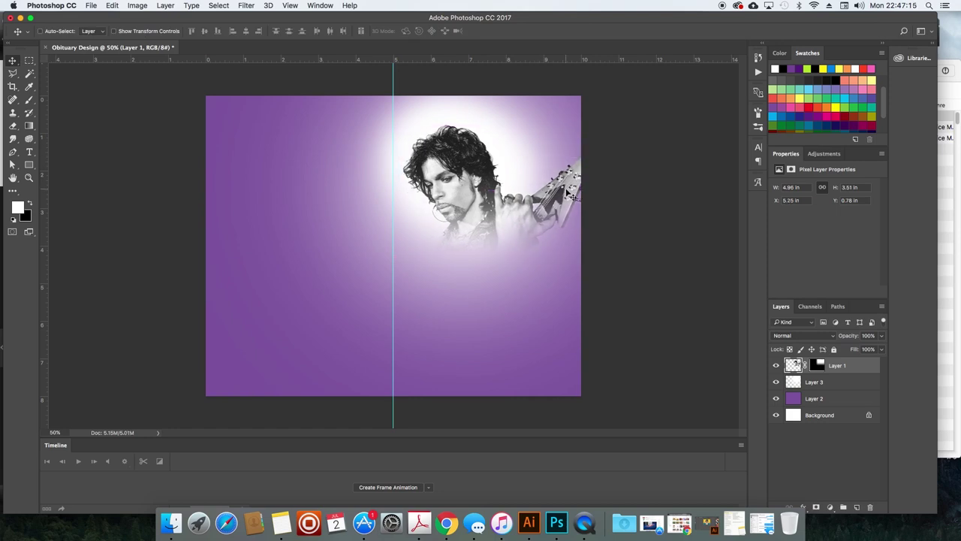
key(super+plus)
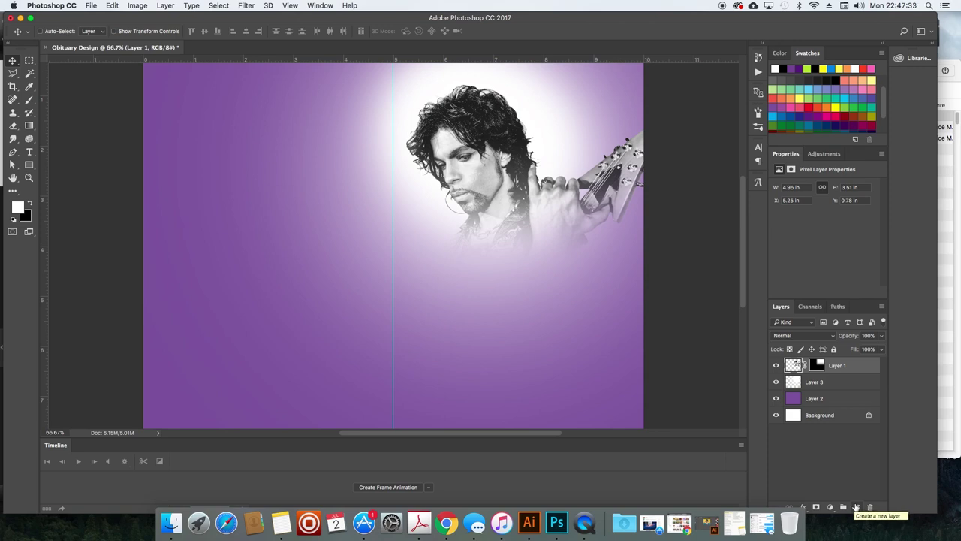
Add a new layer above the Prince photo and set its blending mode to Screen.
click(856, 508)
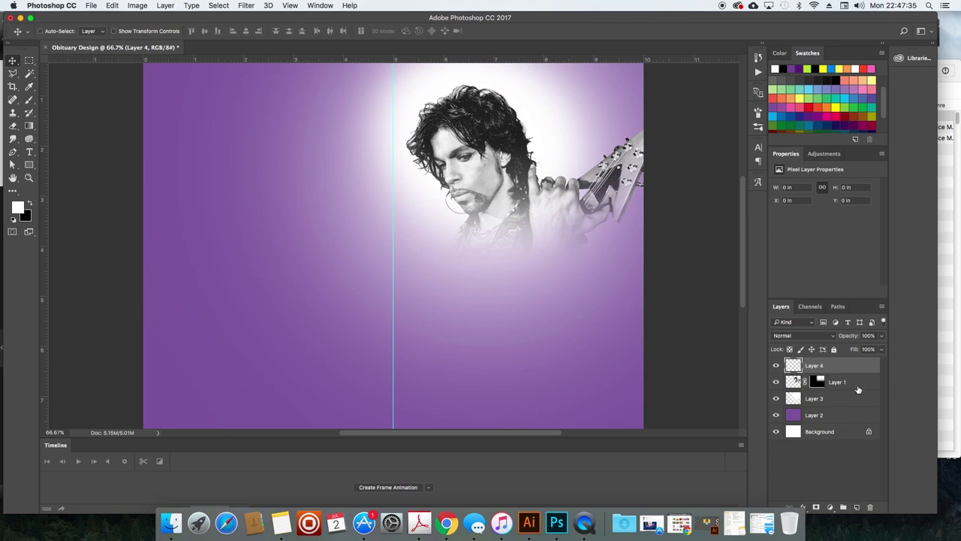
click(826, 336)
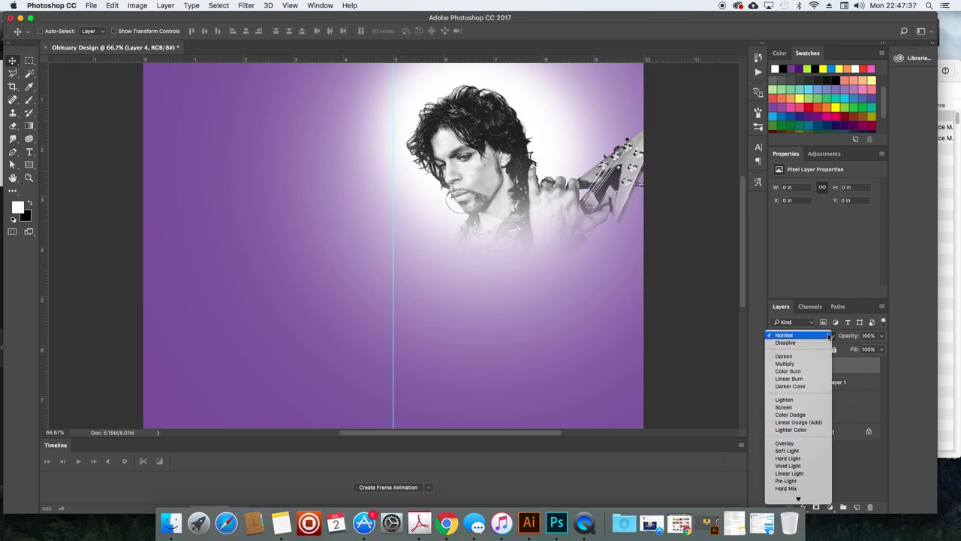
click(796, 402)
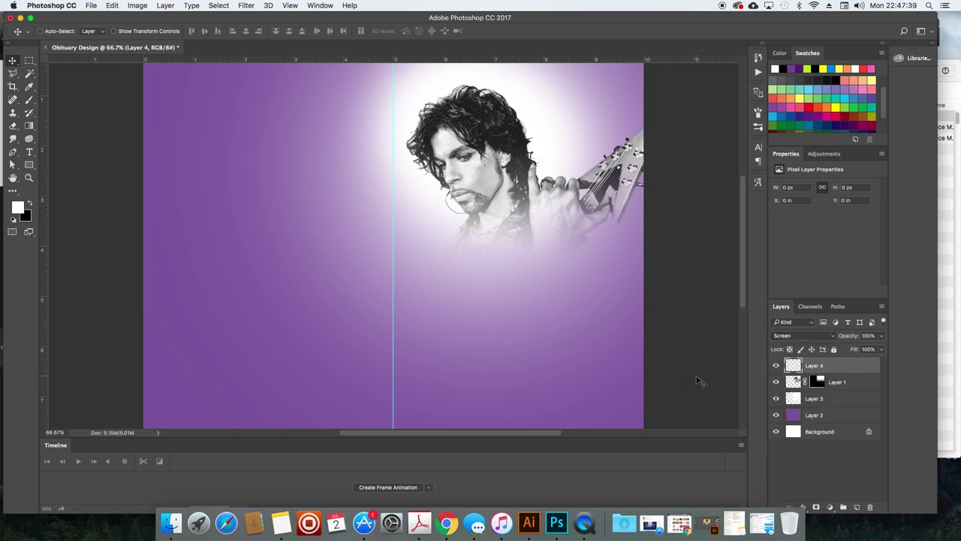
Paint a soft pinkish-purple light over the guitar-side edge of Prince's hair and his hand with a 412 px brush at 0% hardness.
click(30, 101)
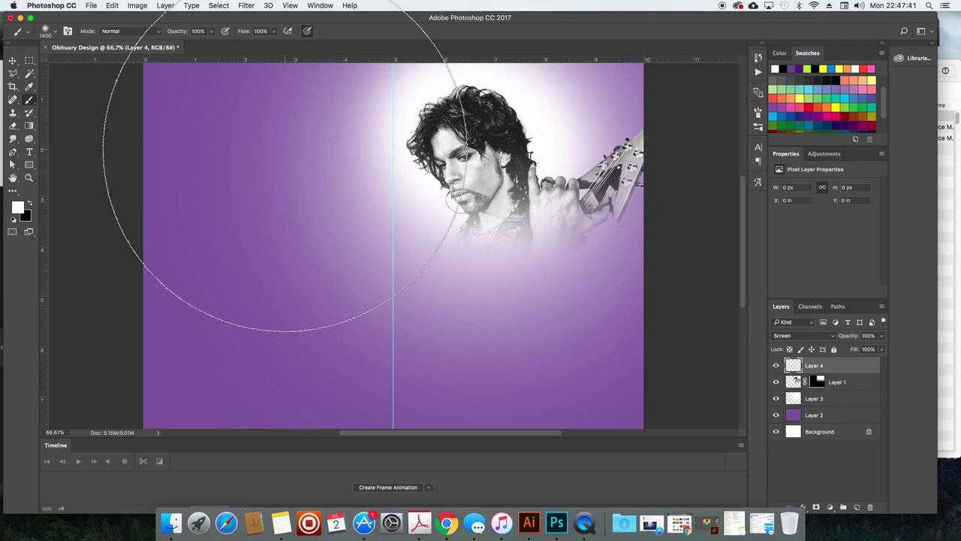
right_click(354, 252)
drag(439, 278, 436, 275)
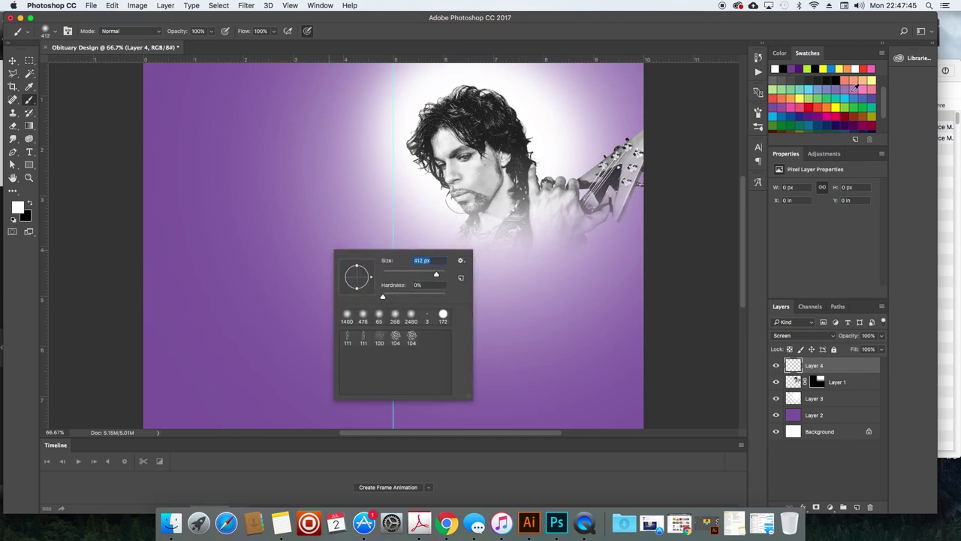
click(854, 89)
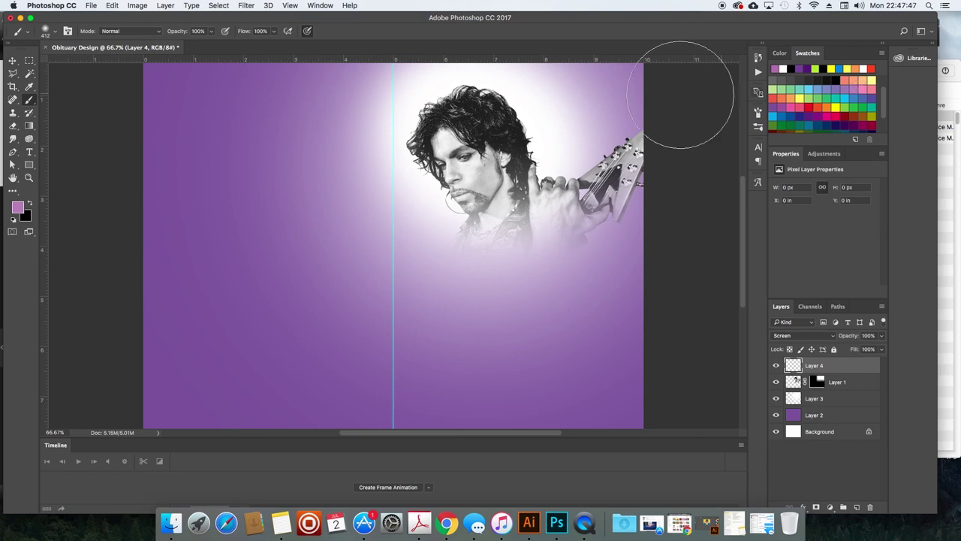
click(548, 159)
mouse_move(548, 159)
mouse_down()
mouse_move(535, 126)
mouse_move(534, 202)
mouse_move(447, 207)
mouse_move(579, 107)
mouse_move(580, 239)
mouse_move(497, 229)
mouse_move(577, 129)
mouse_move(515, 231)
mouse_move(533, 156)
mouse_move(539, 189)
mouse_move(546, 168)
mouse_move(531, 177)
mouse_move(555, 123)
mouse_move(541, 123)
mouse_move(573, 176)
mouse_move(551, 87)
mouse_move(528, 142)
mouse_move(588, 160)
mouse_move(594, 151)
mouse_move(583, 142)
mouse_move(561, 152)
mouse_move(562, 175)
mouse_move(524, 170)
mouse_up()
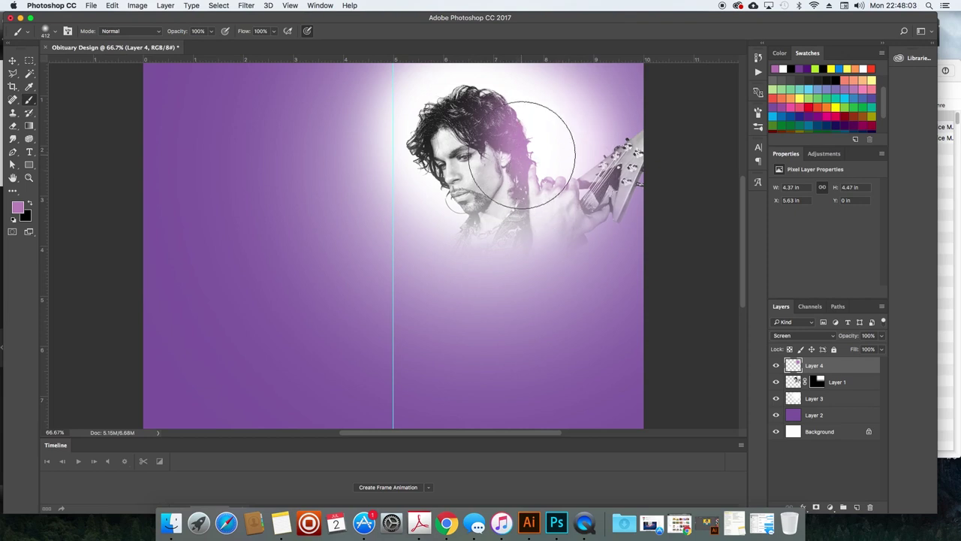
key(v)
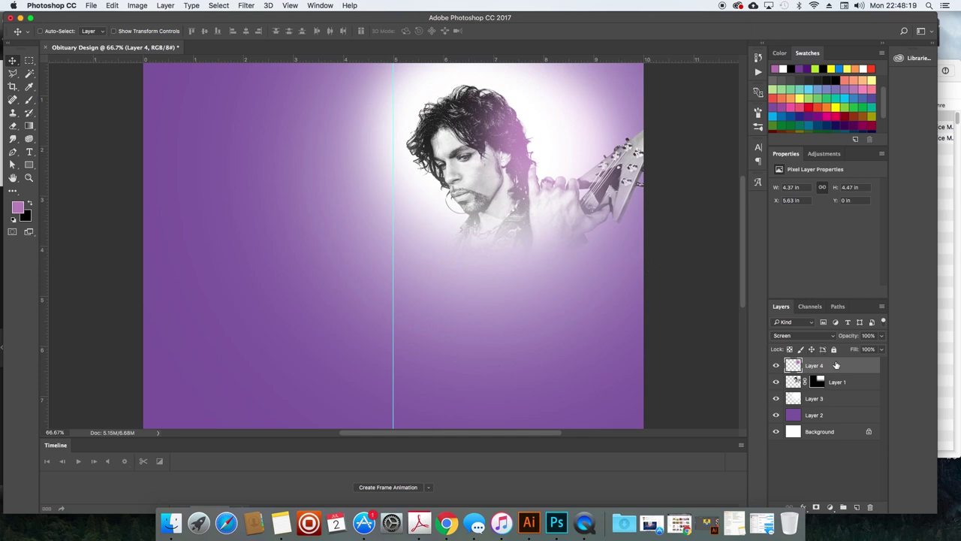
Look over the full height of the cover to judge the tinted light and the empty space below the photo.
key(t)
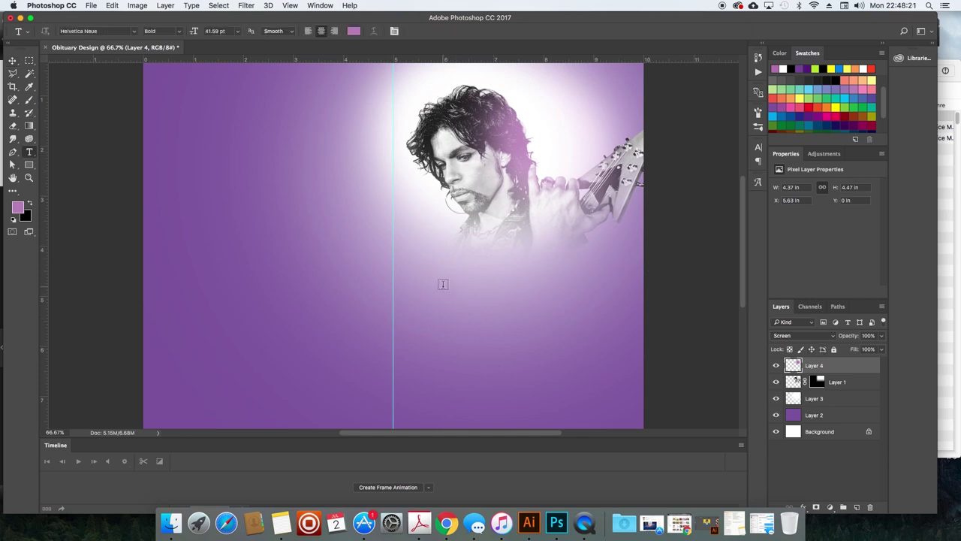
scroll(442, 284, down, 3)
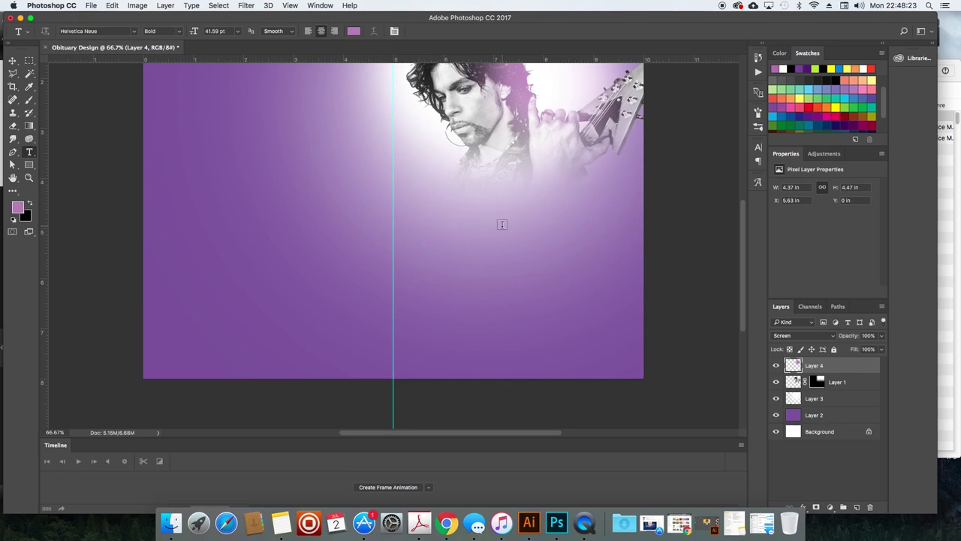
scroll(500, 222, up, 3)
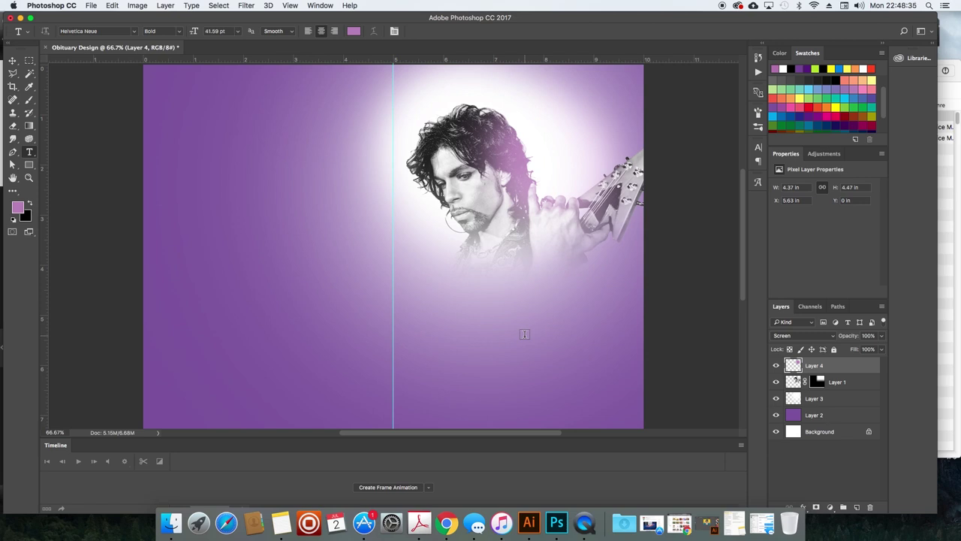
scroll(539, 313, down, 2)
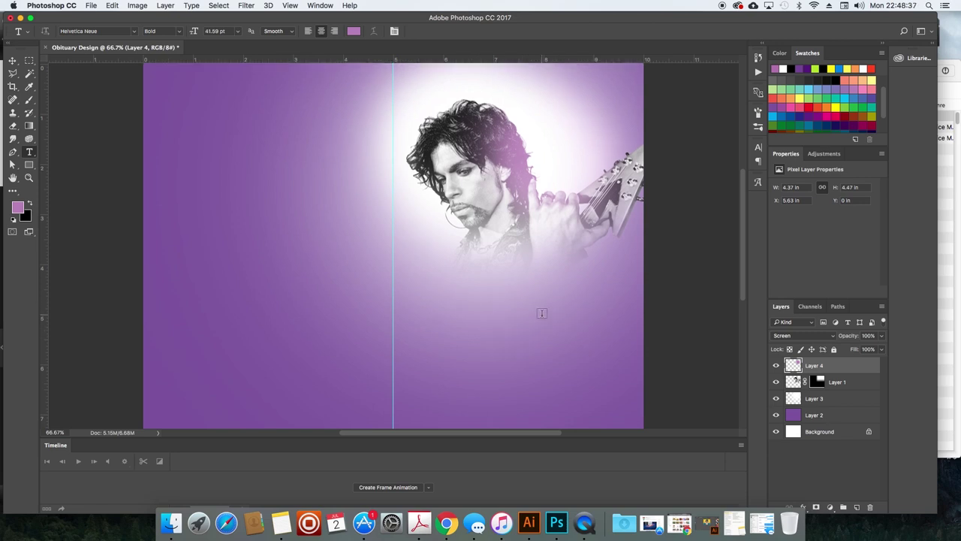
scroll(508, 310, down, 6)
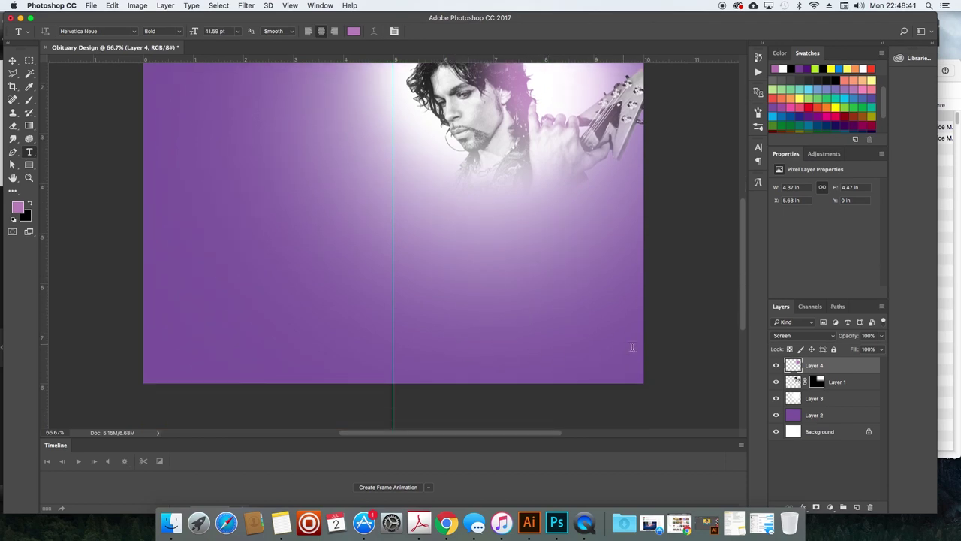
scroll(581, 336, up, 8)
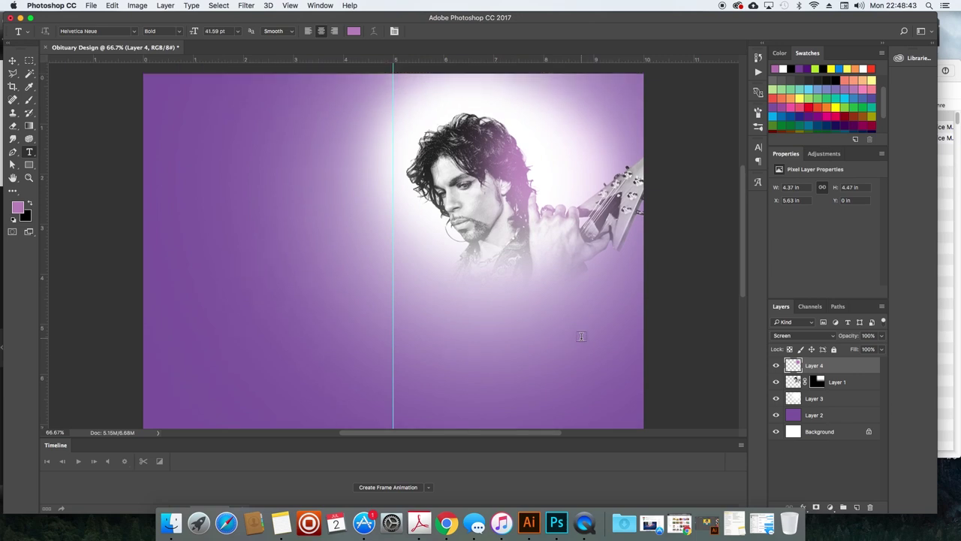
scroll(553, 199, down, 10)
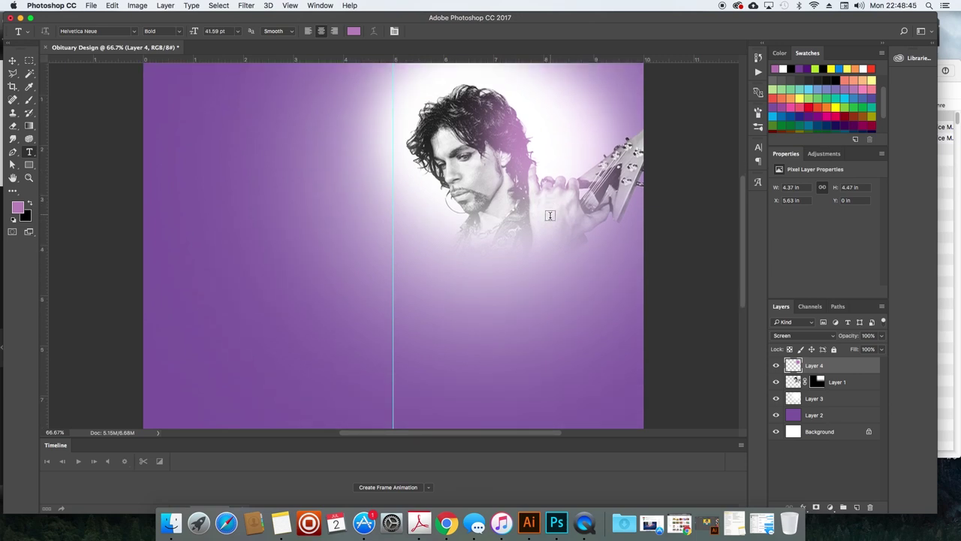
scroll(536, 264, up, 4)
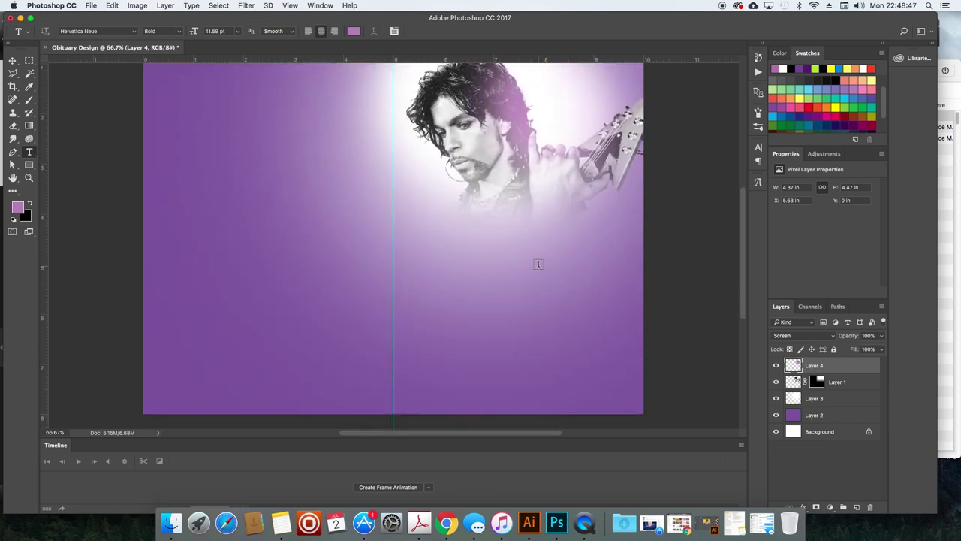
key(super+minus)
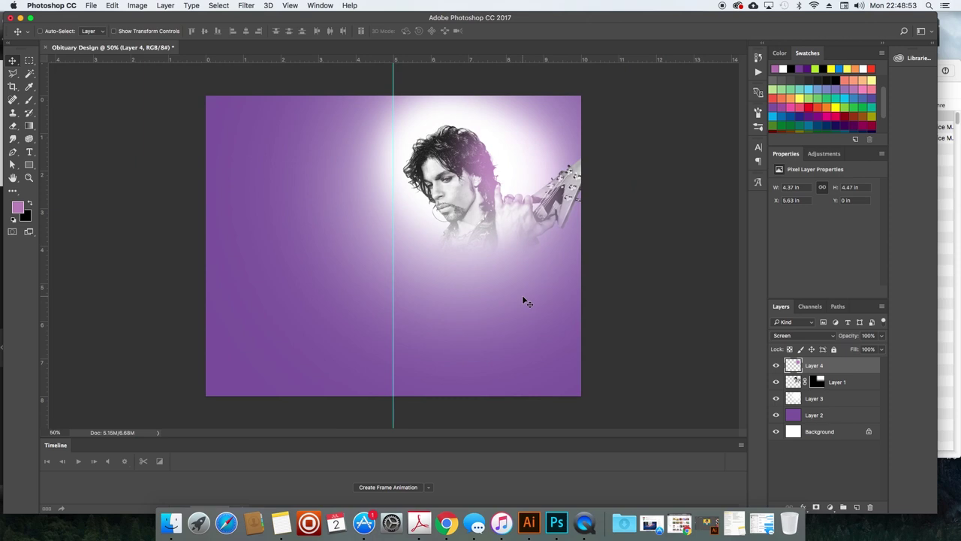
Switch to Chrome and run an image search for "obituary design" in a new tab.
click(446, 522)
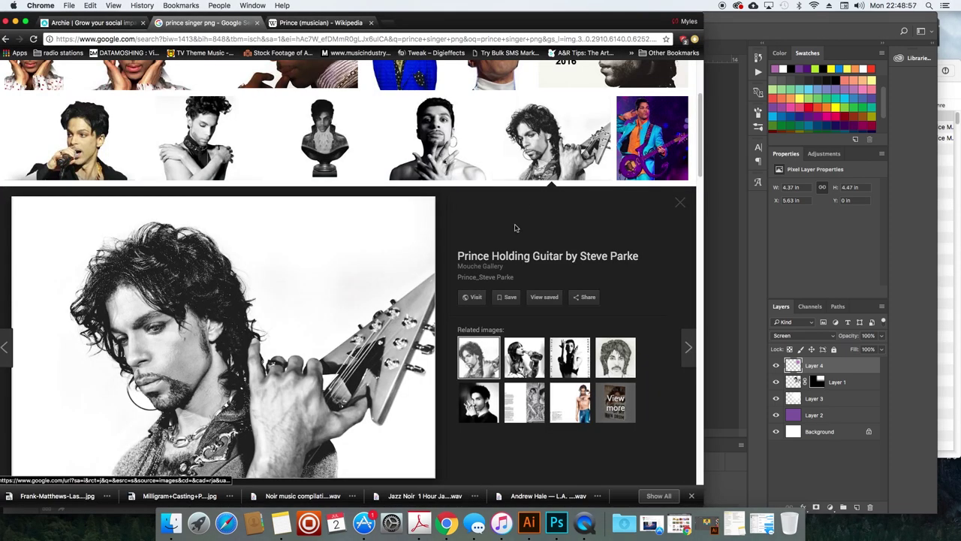
key(super+t)
text(obituary de)
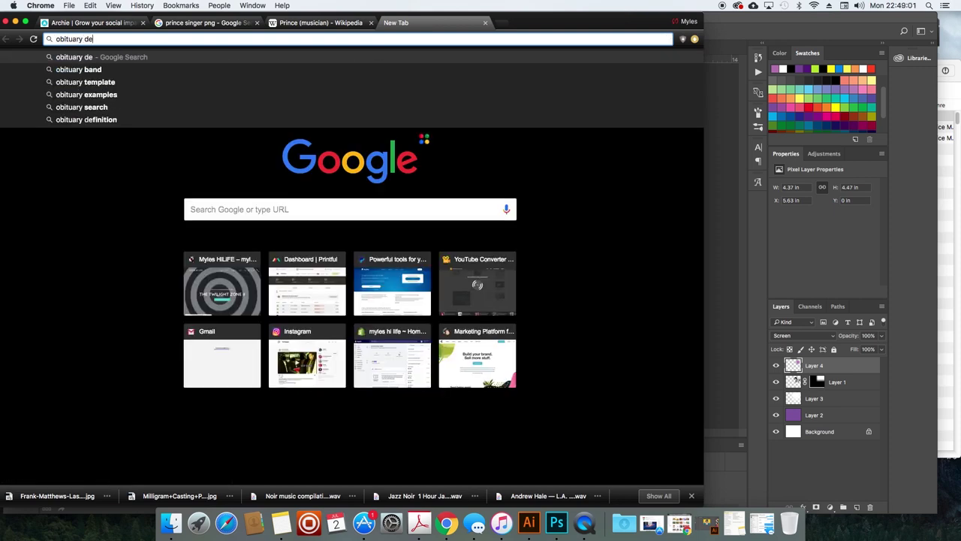
text(sign)
key(Return)
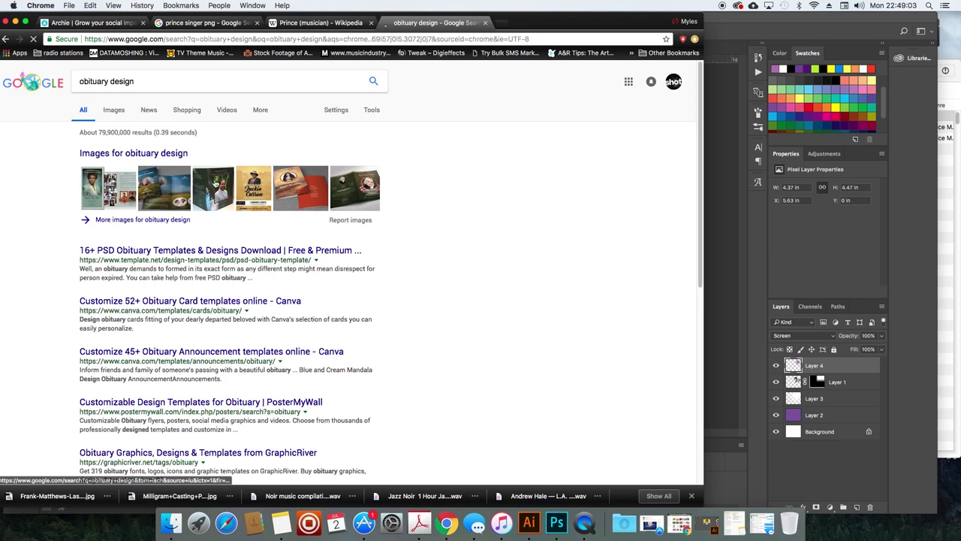
click(113, 112)
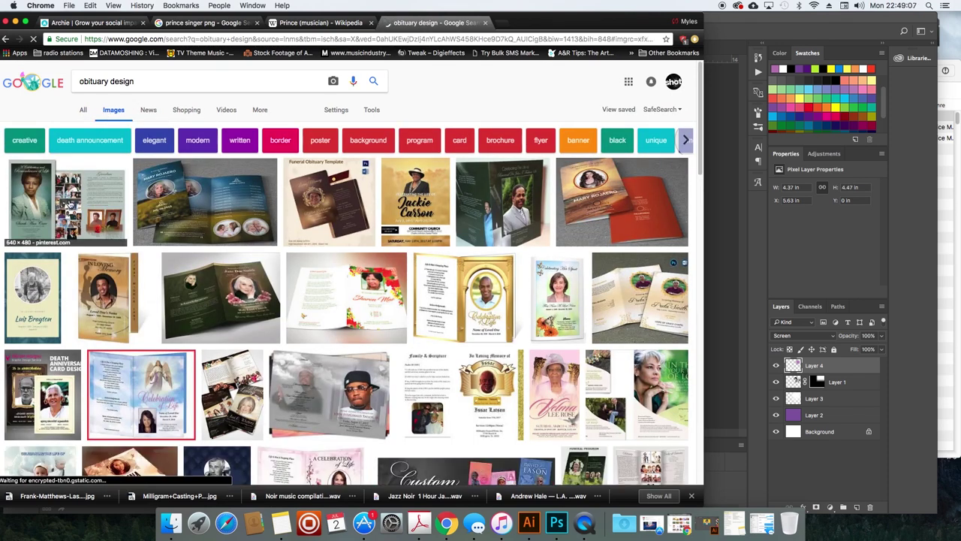
Open the green "A Celebration and Remembrance of Life" obituary sample image in its own tab for reference.
click(68, 204)
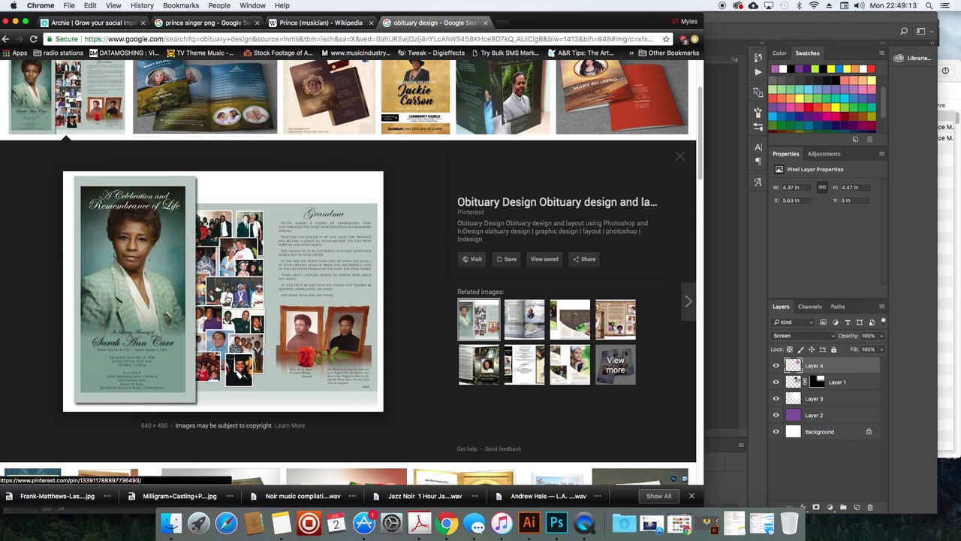
right_click(203, 297)
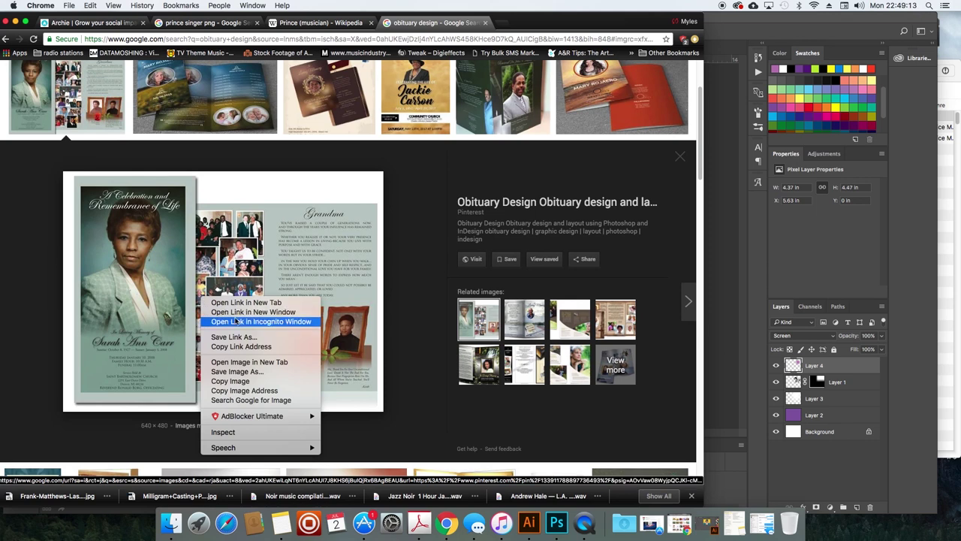
click(251, 362)
key(ctrl+Tab)
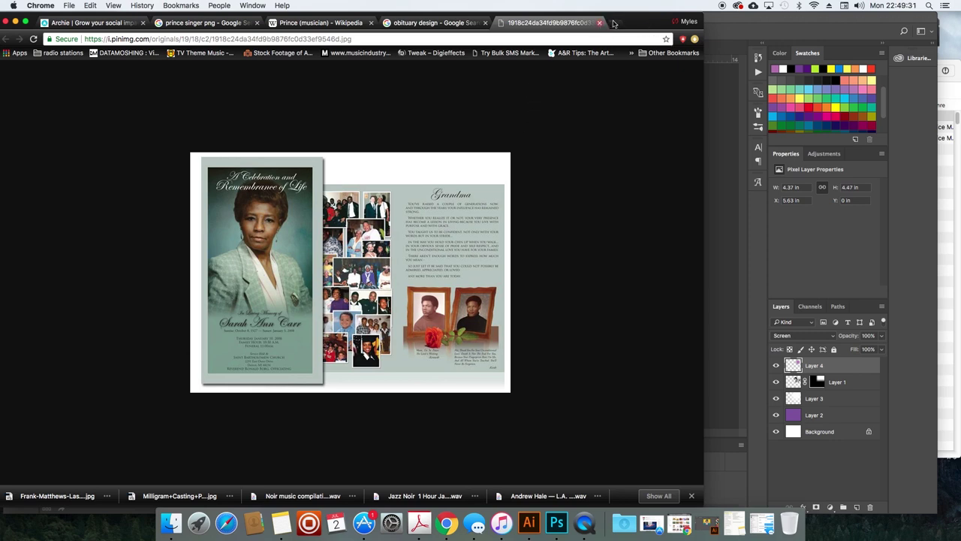
Copy the birth name from the infobox of the Prince Wikipedia article in Chrome and return to the Photoshop cover.
click(728, 147)
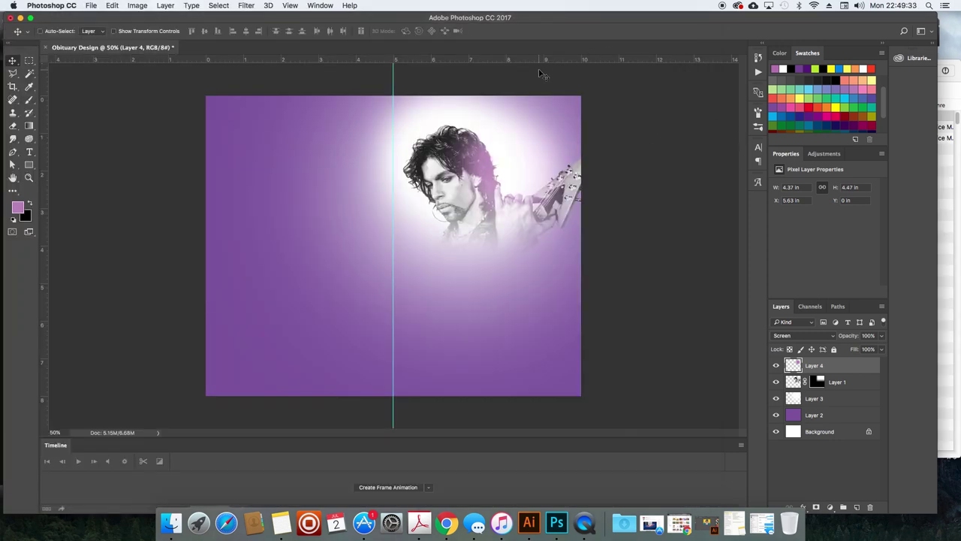
click(446, 523)
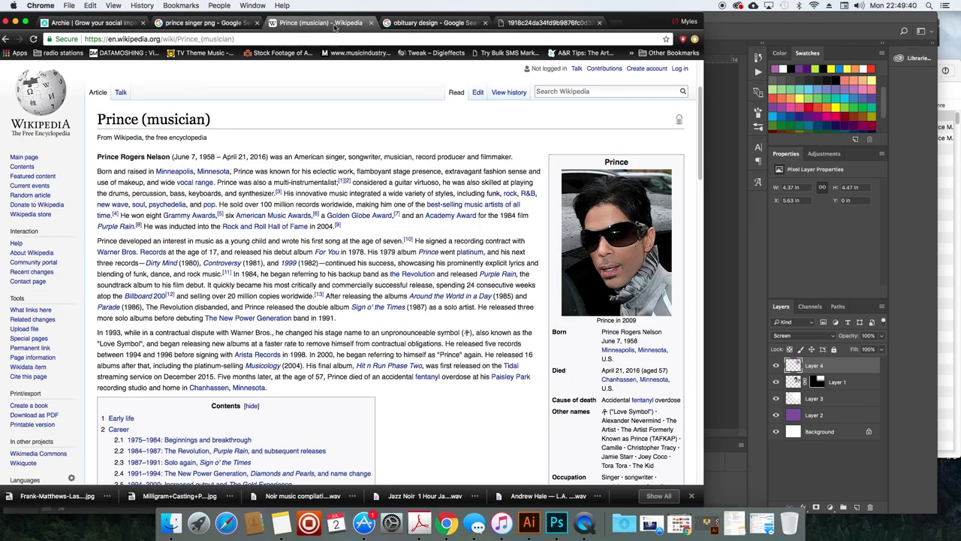
click(335, 29)
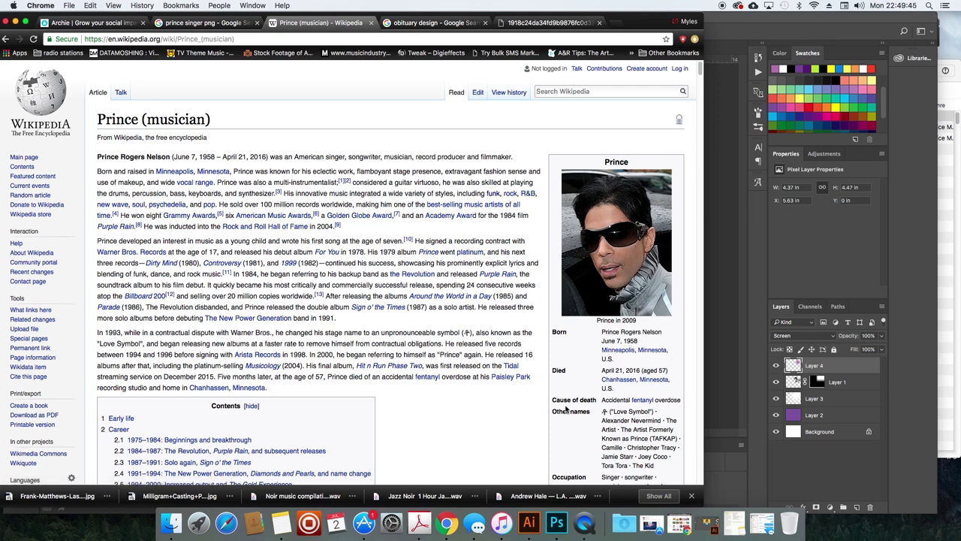
triple_click(646, 332)
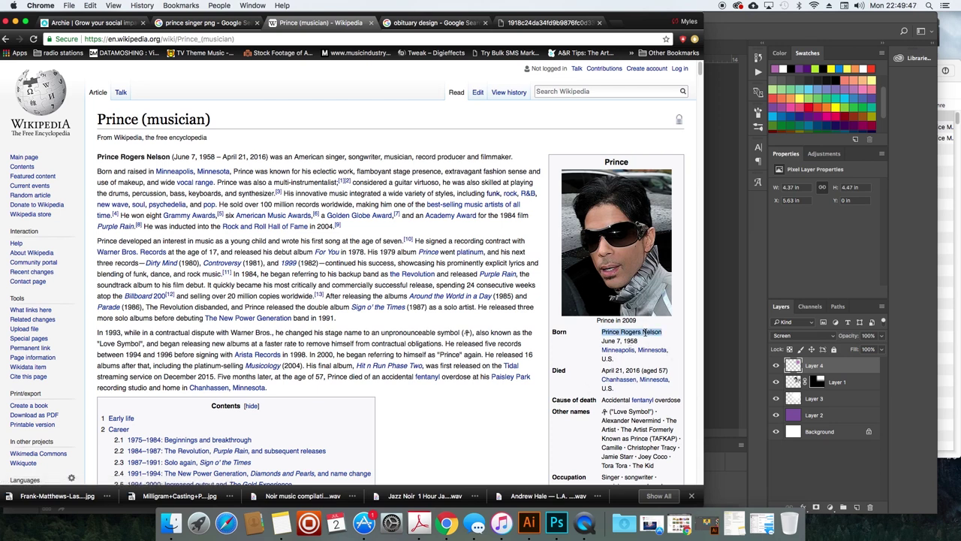
click(735, 315)
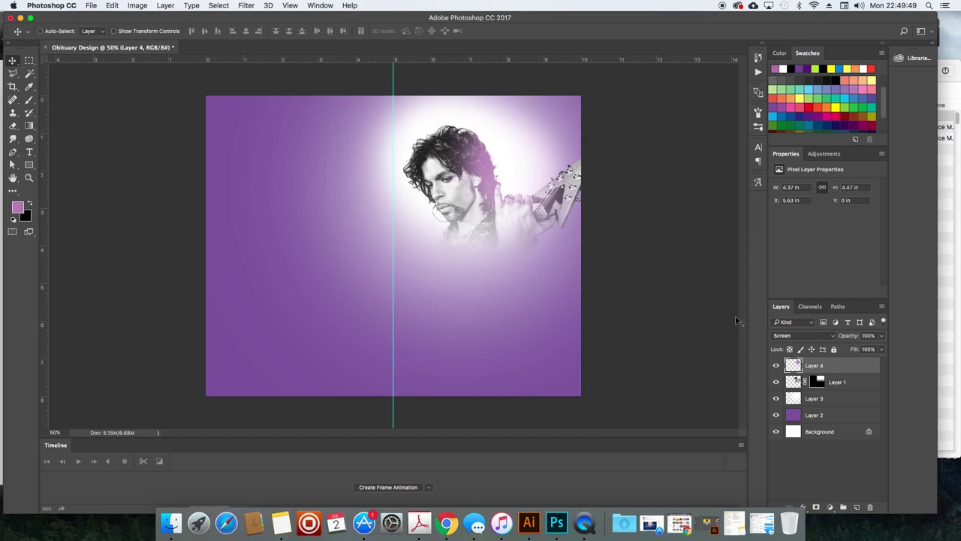
Add the text PRINCE ROGERS NELSON just below the photo on the front cover and colour it black.
click(498, 274)
text(PRINCE ROGERS NELSON)
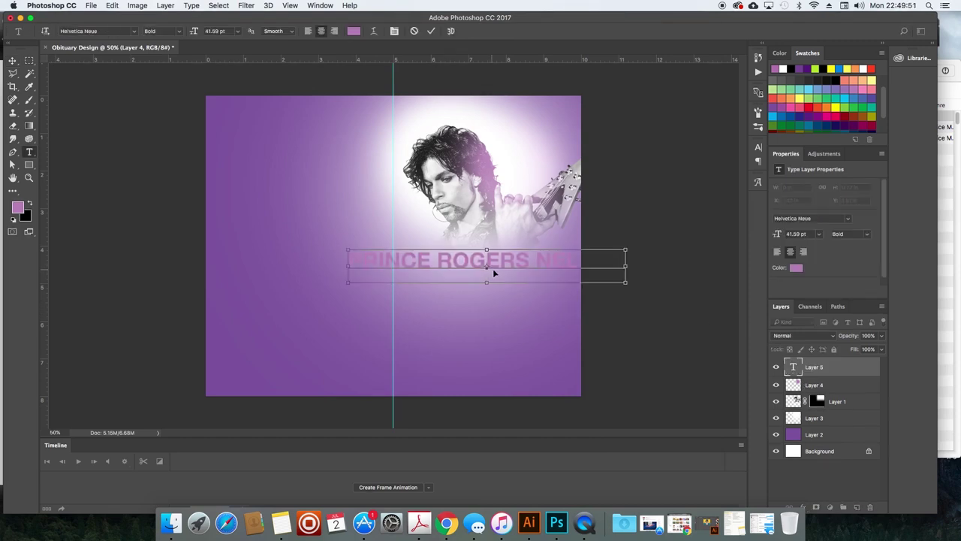
key(super+a)
click(27, 204)
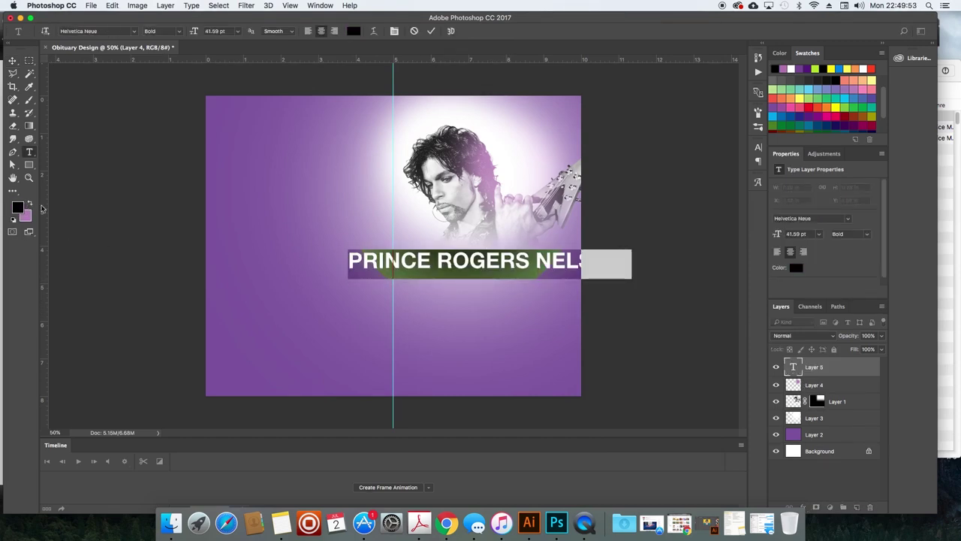
click(793, 366)
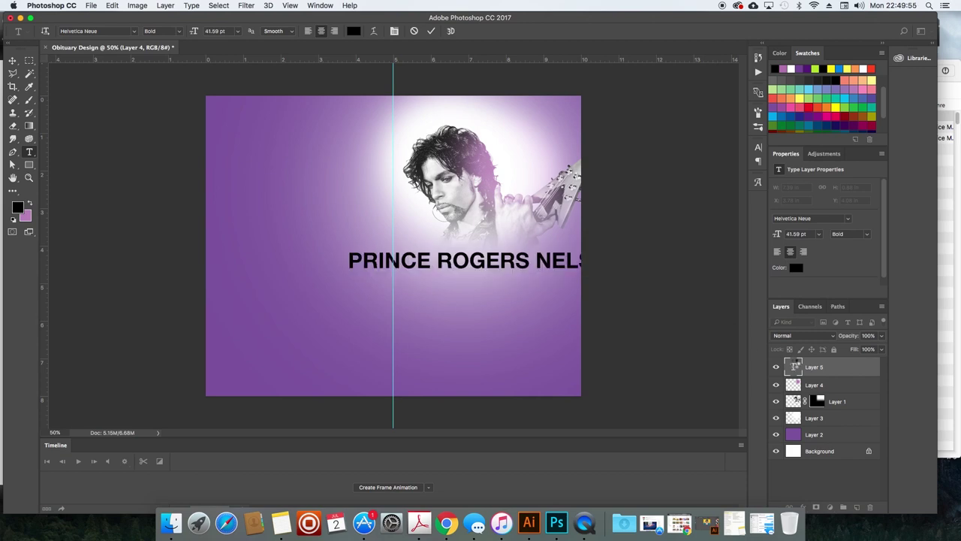
Break the name before NELSON and set the leading of the whole text to 37.39 pt.
click(535, 258)
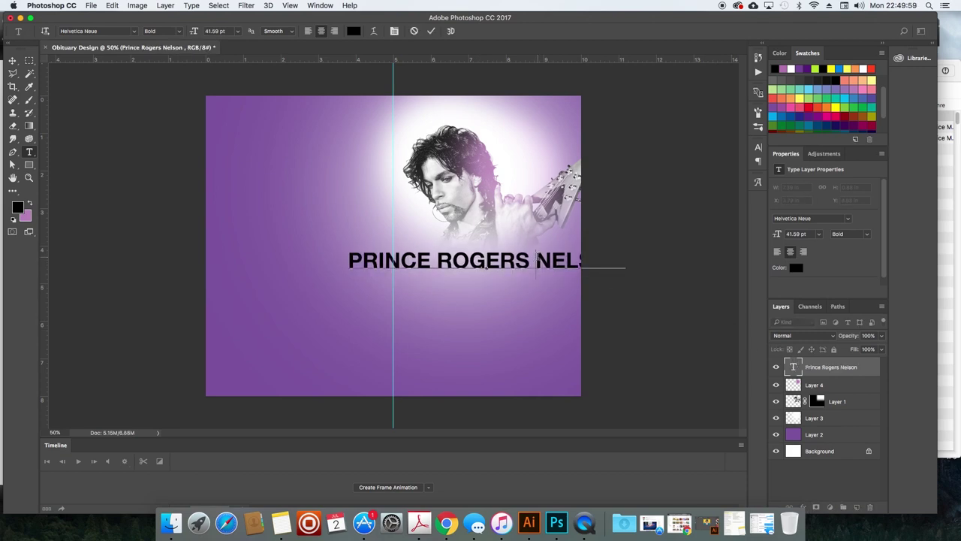
key(Return)
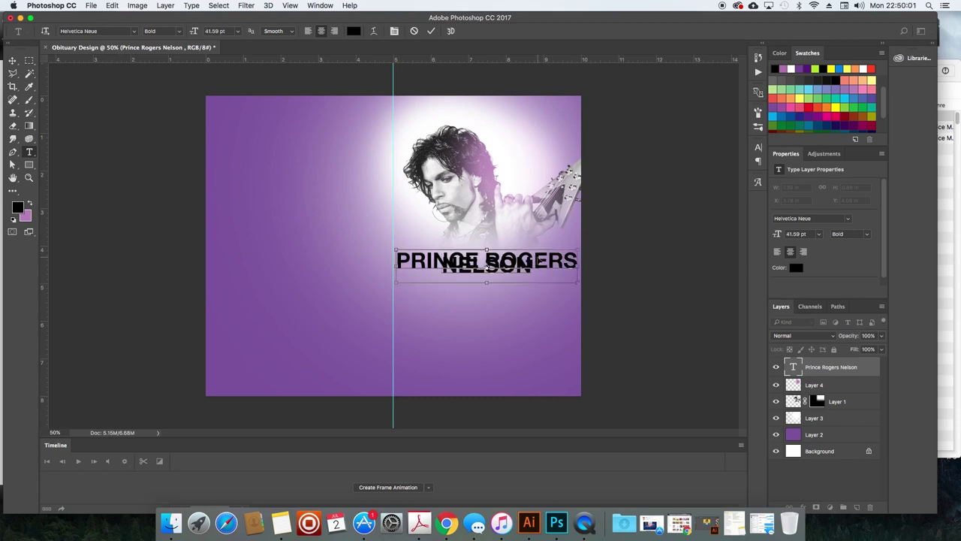
key(super+a)
click(757, 149)
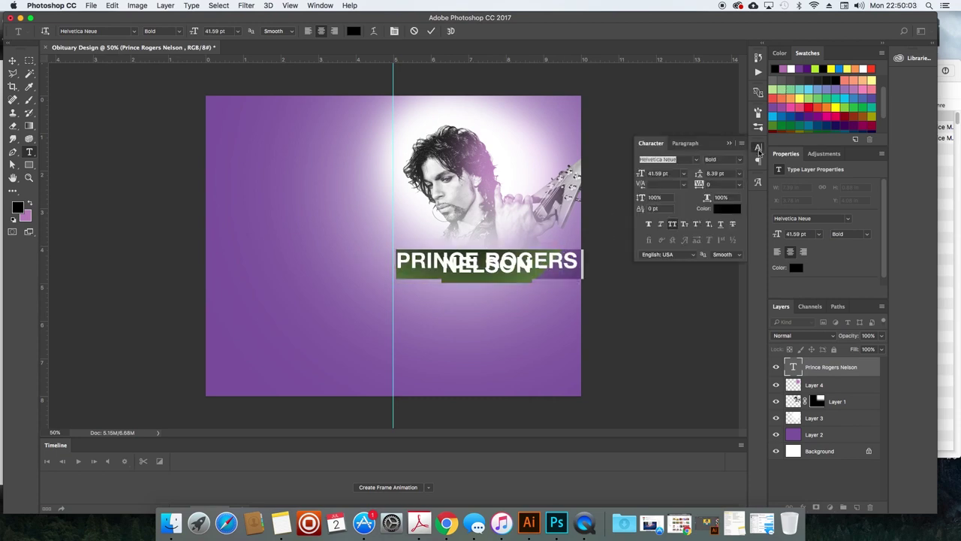
drag(699, 178, 719, 183)
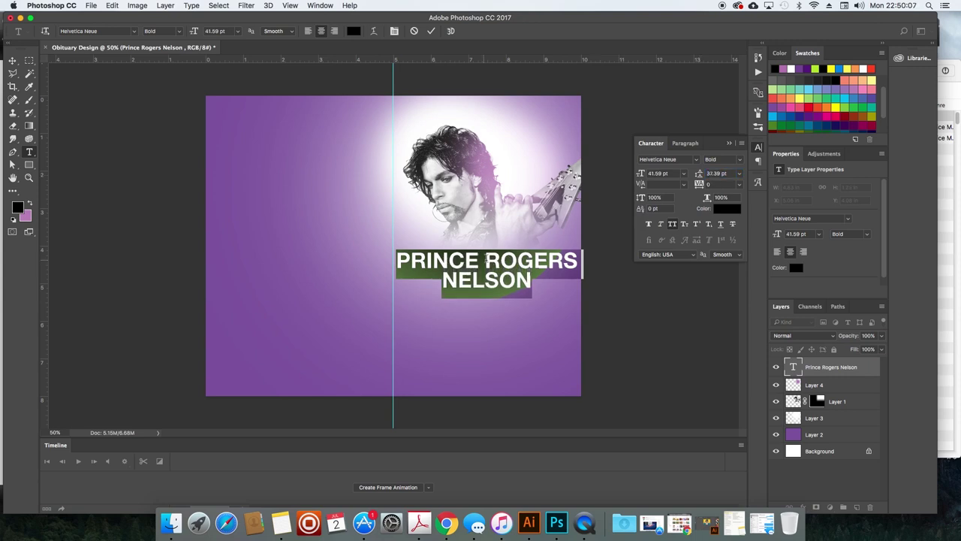
Put ROGERS on its own line so the name stacks in three lines, and commit the text.
click(485, 261)
key(BackSpace)
key(Return)
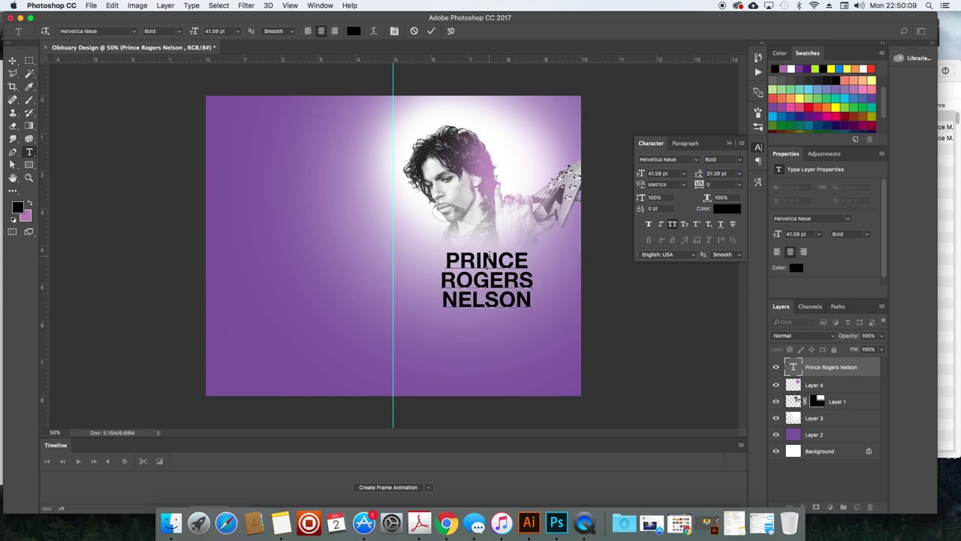
key(super+Return)
key(v)
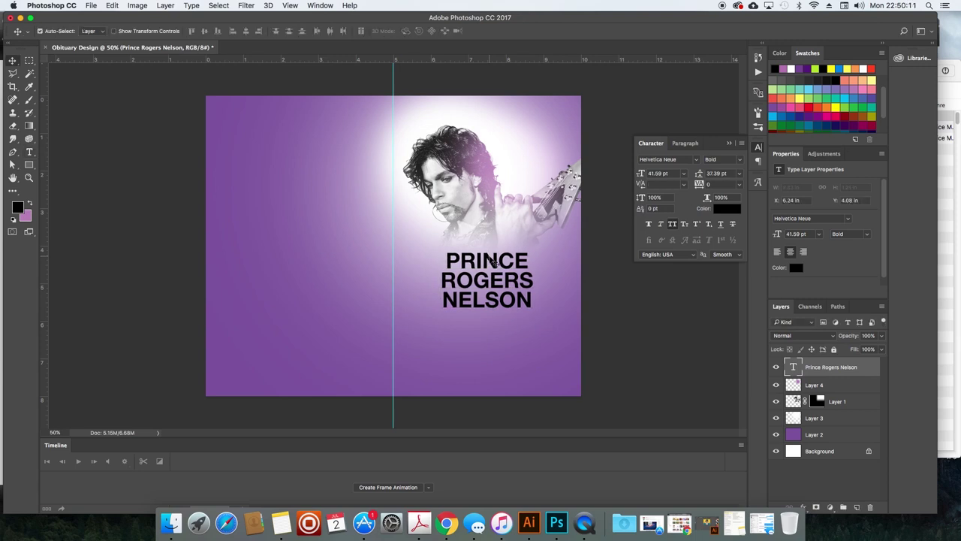
Scale the three-line name up to about 45.8 pt and position it centred below the photo.
key(super+t)
mouse_move(530, 253)
mouse_down()
mouse_move(542, 242)
mouse_move(524, 266)
mouse_up()
key(Return)
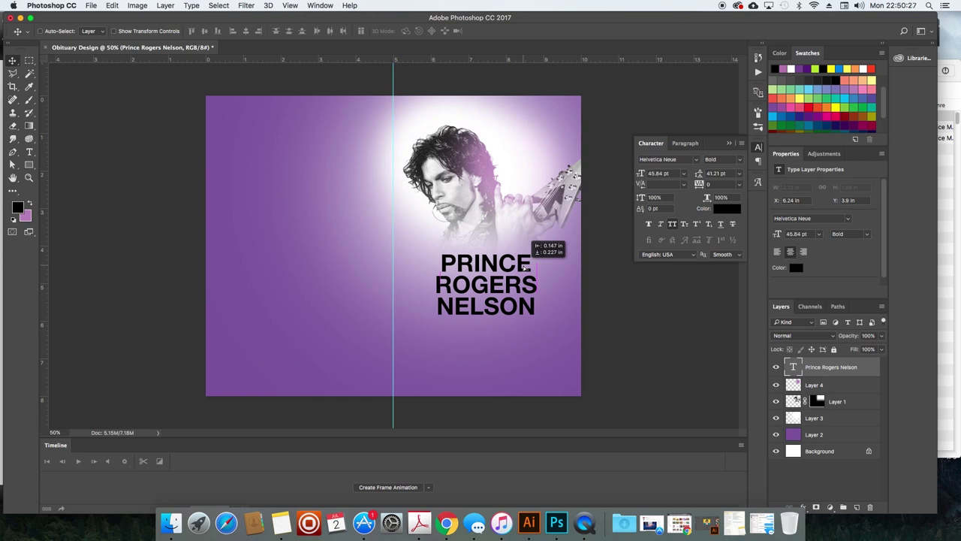
Select the whole name and browse the installed fonts from A to C, previewing display faces on it.
double_click(524, 267)
key(ctrl+a)
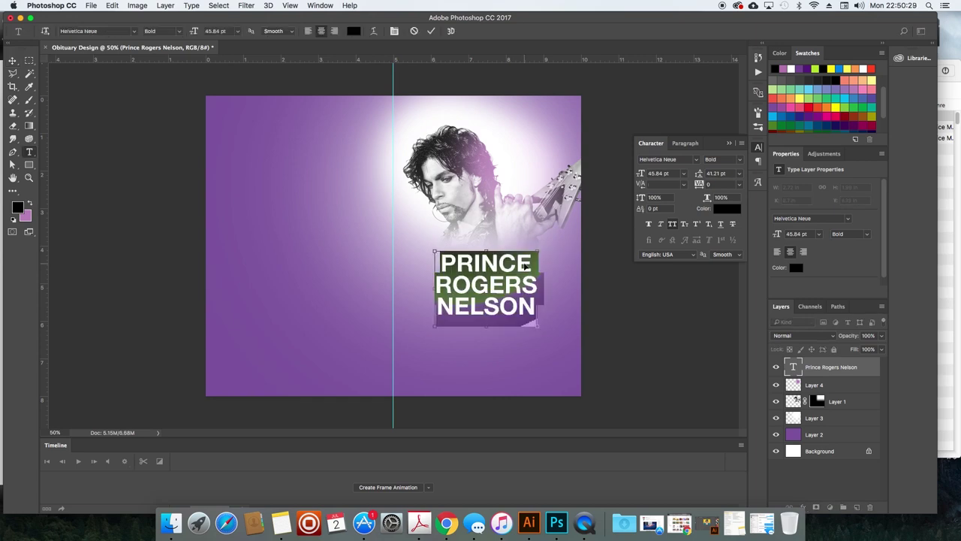
click(697, 159)
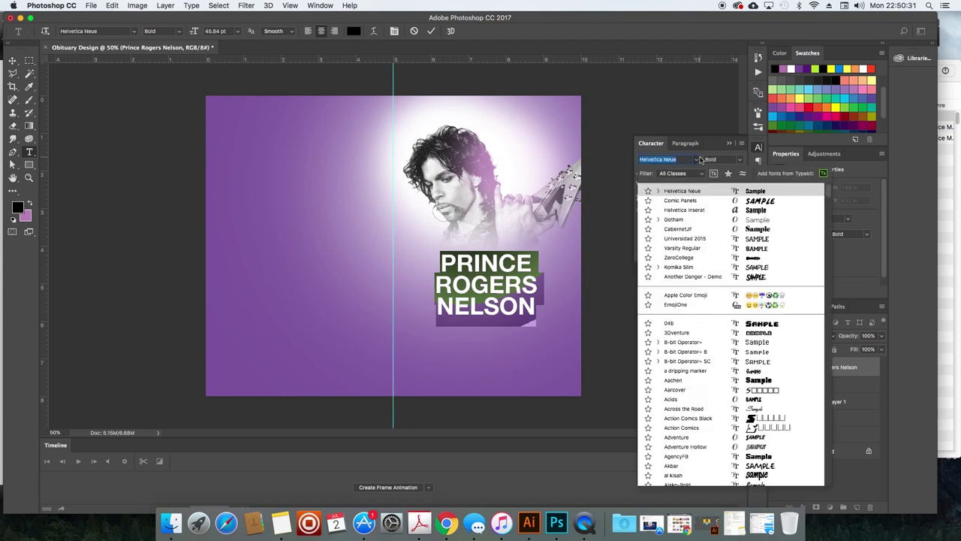
scroll(720, 245, down, 3)
scroll(721, 246, down, 5)
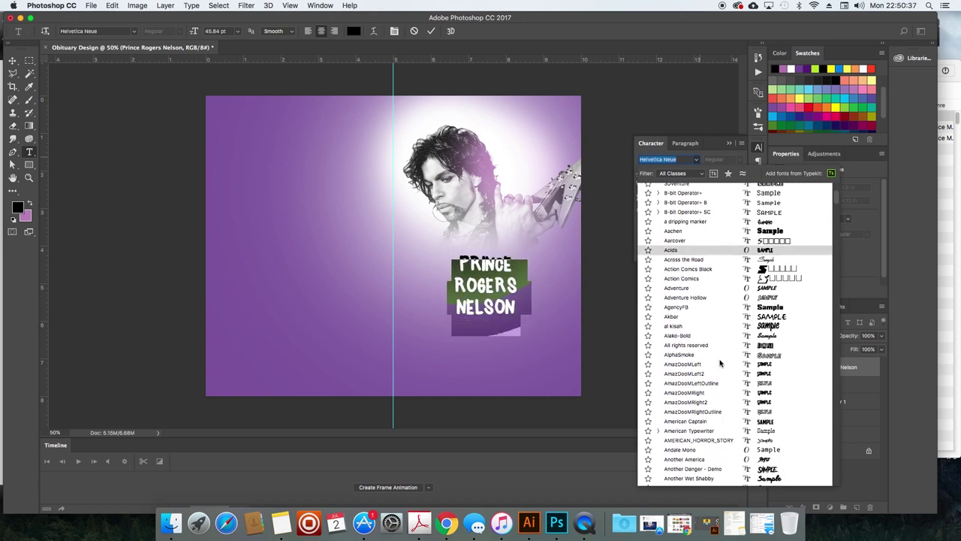
scroll(699, 379, down, 6)
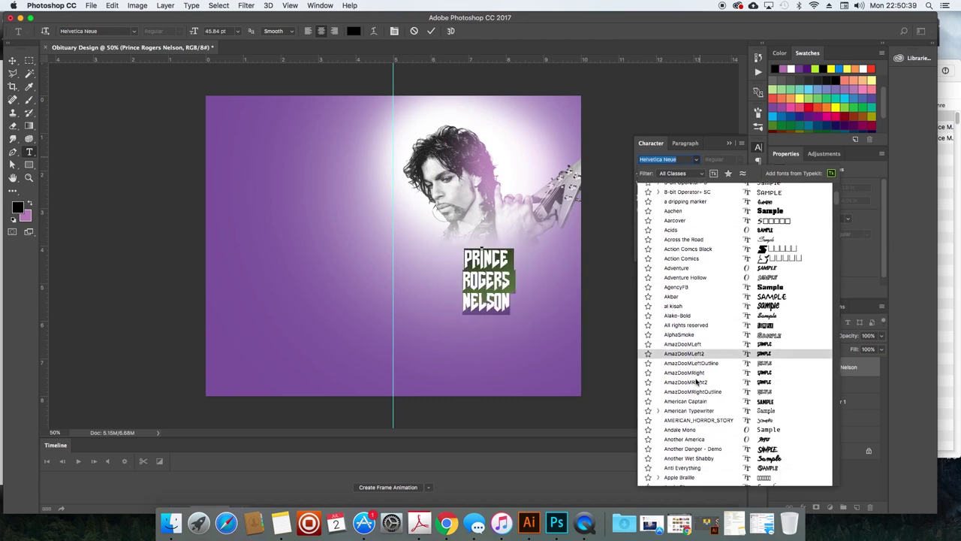
scroll(696, 382, down, 3)
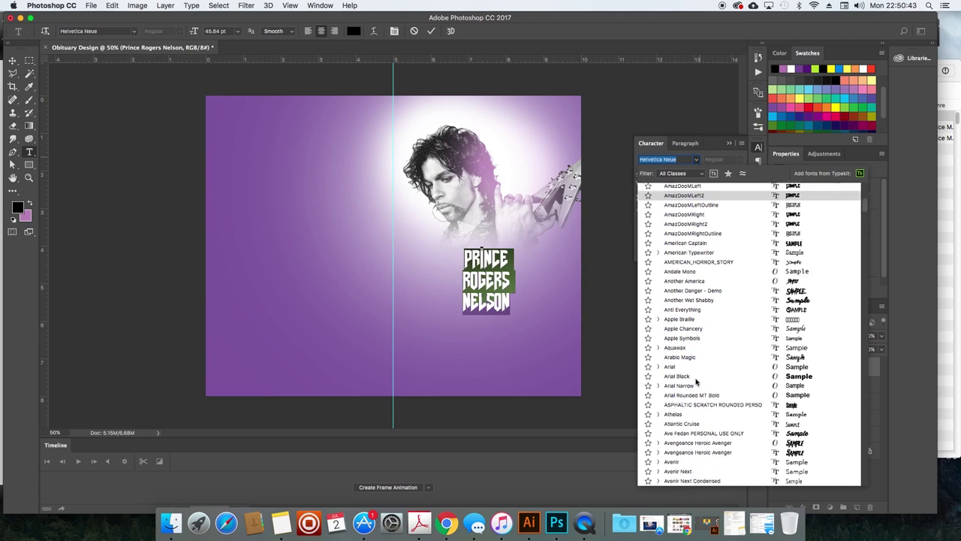
scroll(696, 381, down, 7)
scroll(696, 381, down, 12)
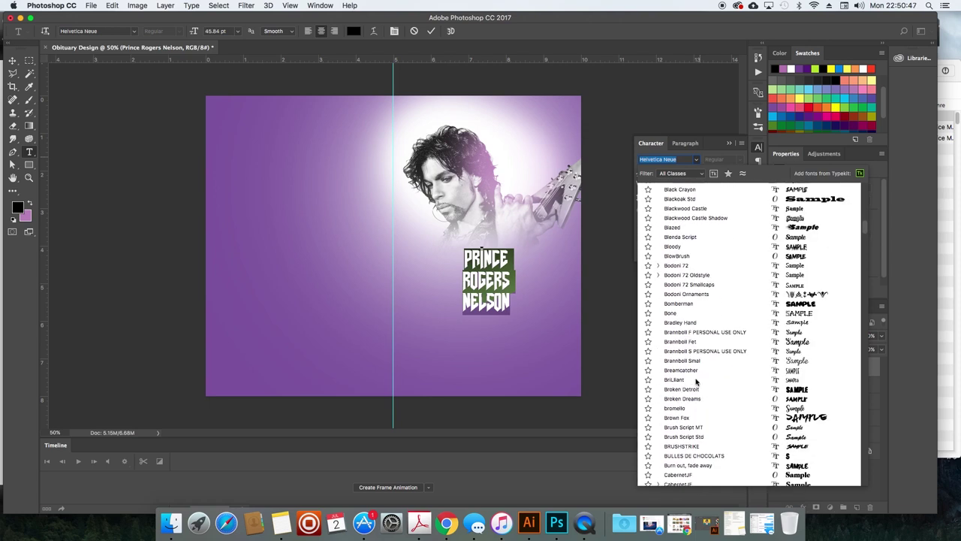
scroll(696, 381, down, 2)
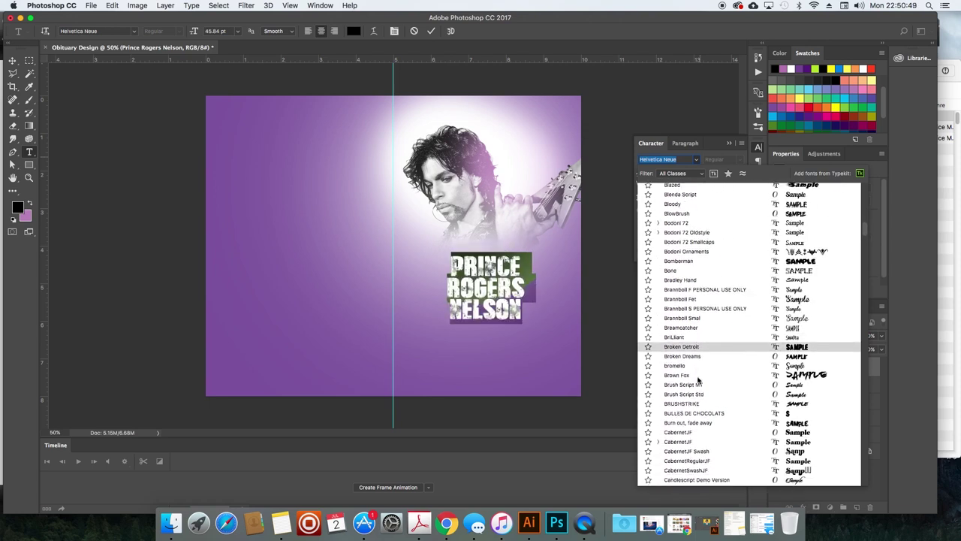
click(694, 159)
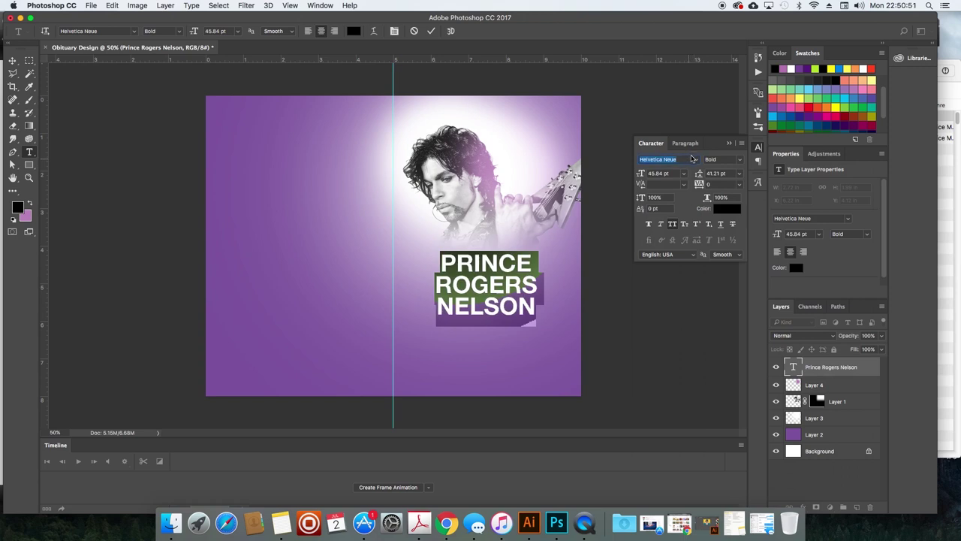
Preview the name in Times Regular, Trajan Pro Regular and Trajan Color Concept.
text(times)
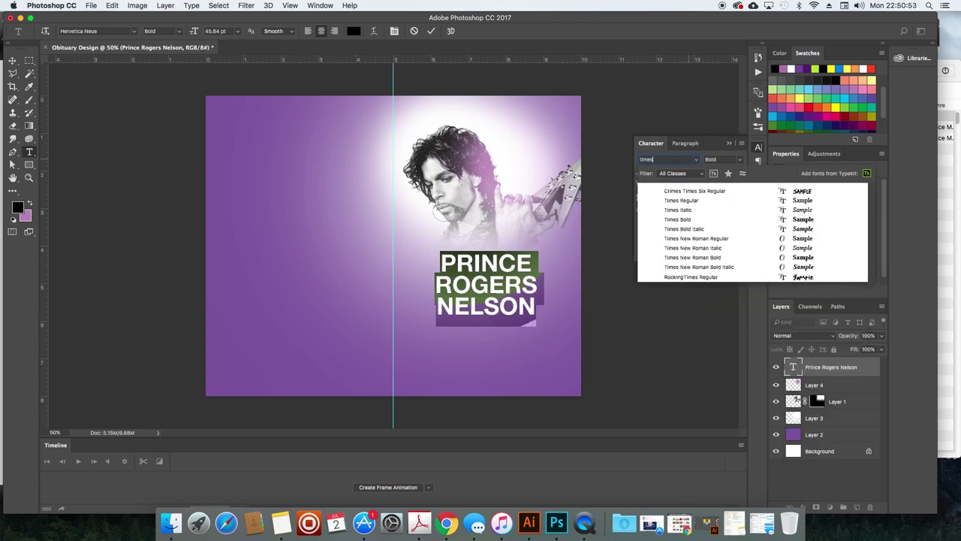
key(Down)
key(Down)
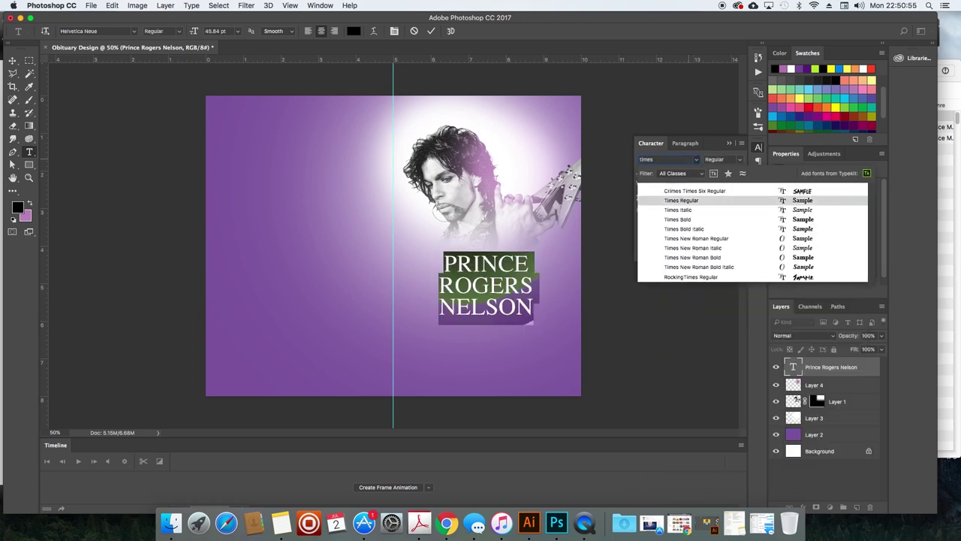
key(BackSpace)
key(BackSpace)
key(BackSpace)
key(BackSpace)
key(BackSpace)
text(trajan)
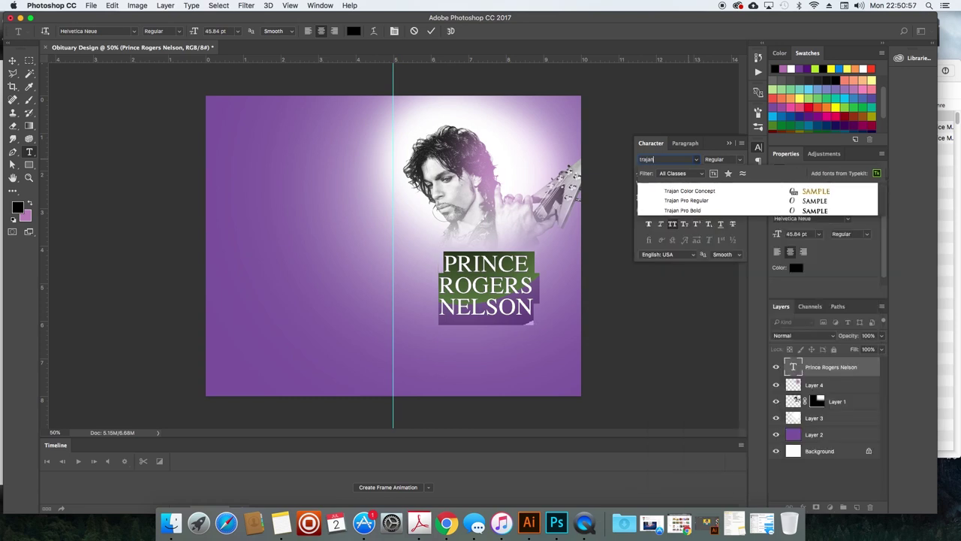
key(Down)
key(Down)
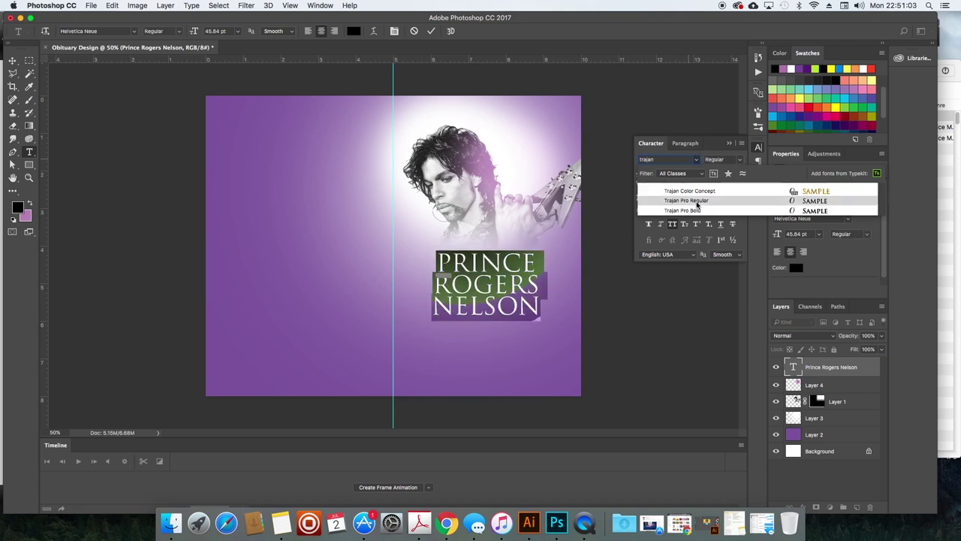
key(Up)
Set the name's font to Baskerville Regular and commit the text.
text(baske)
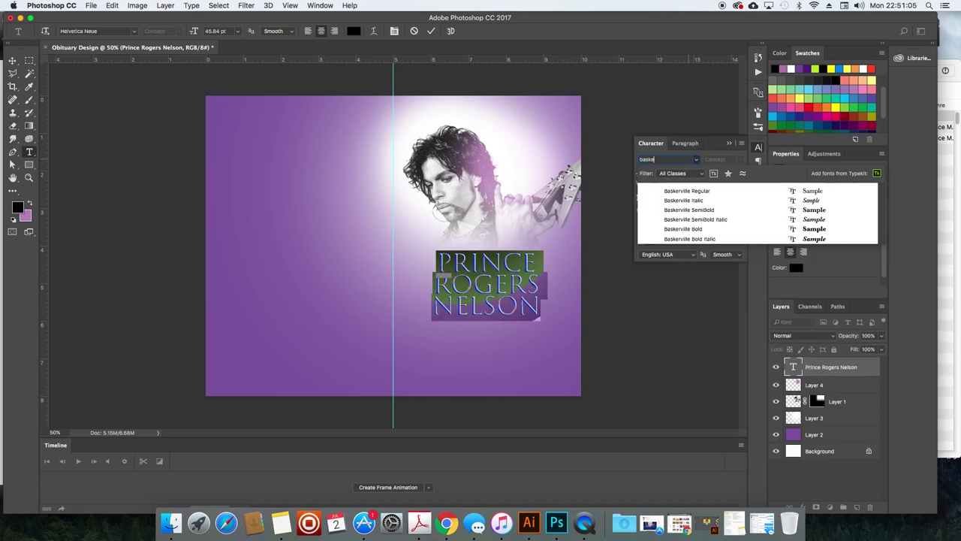
text(rville)
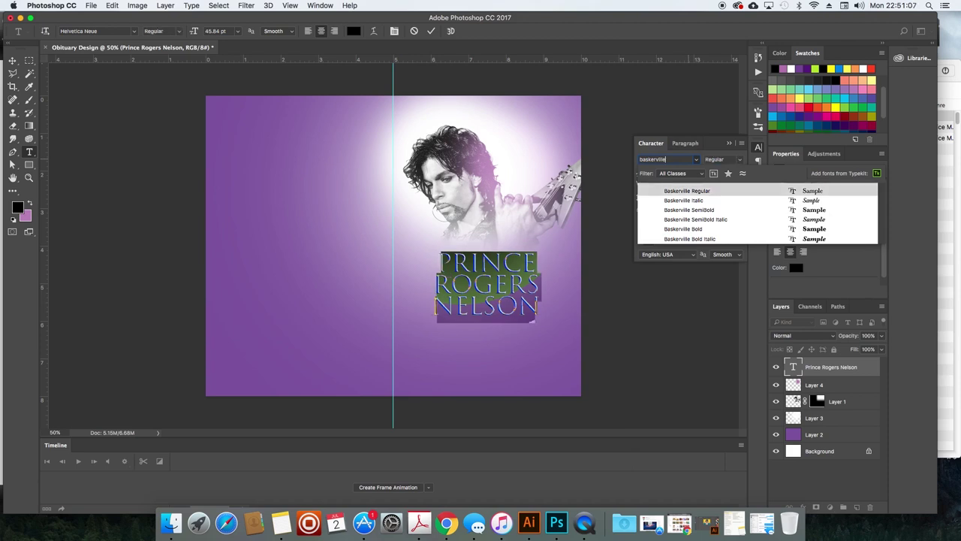
key(Return)
key(super+Return)
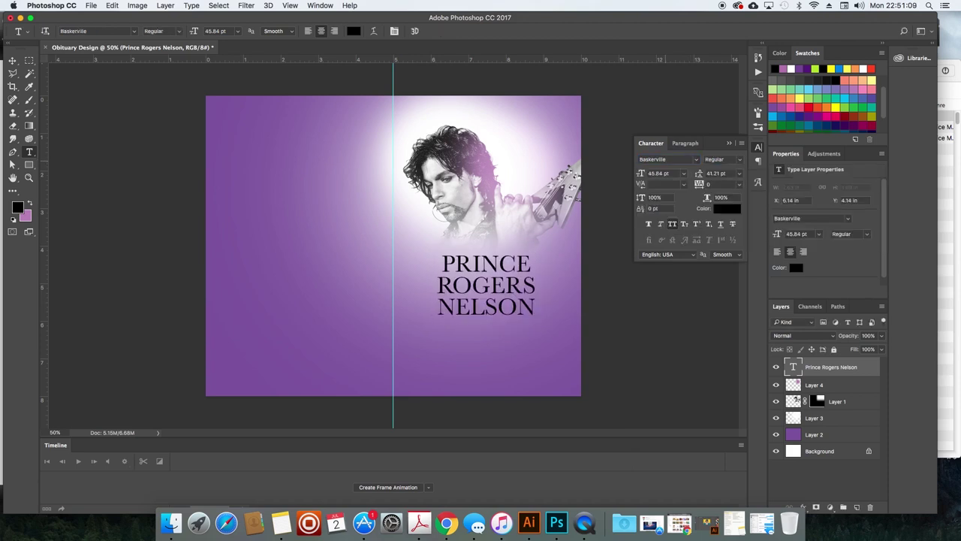
Check the name's lettering up close and at 100%, and change its font to Trajan Color Concept.
key(z)
drag(470, 295, 520, 283)
key(v)
key(z)
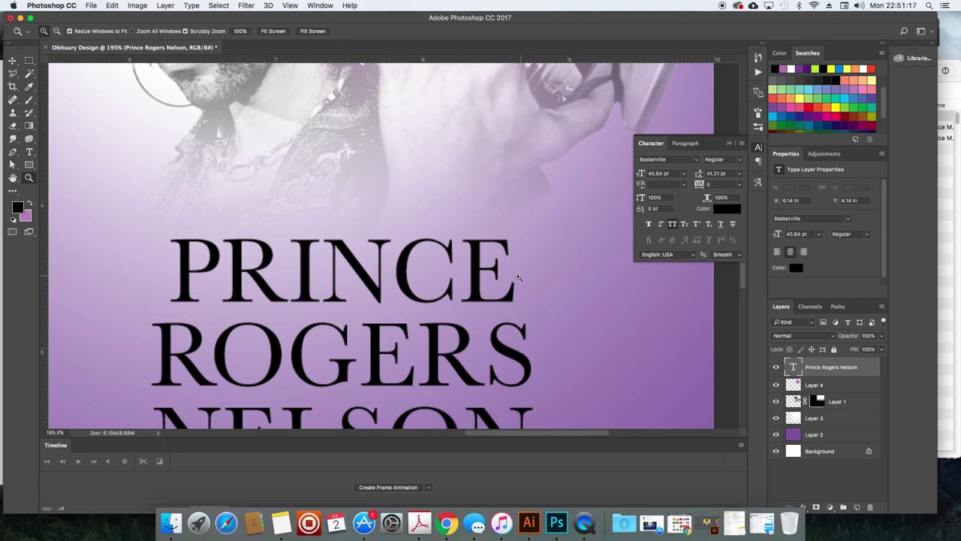
key(v)
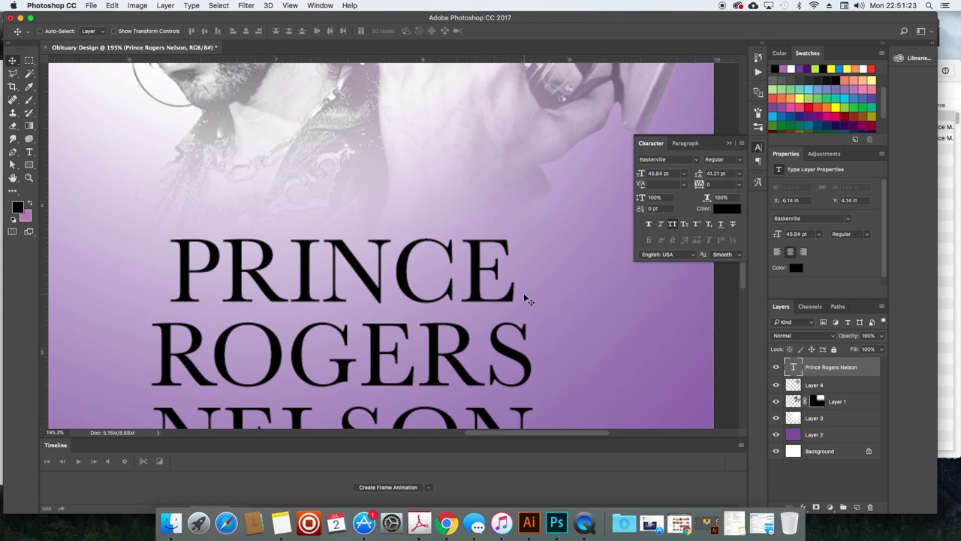
key(super+1)
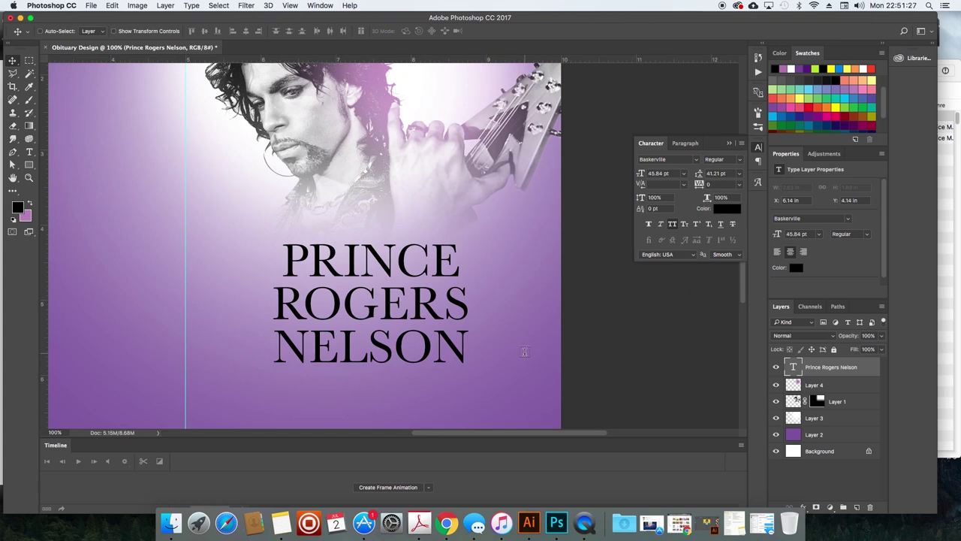
key(t)
key(Return)
text(Trajan)
key(Return)
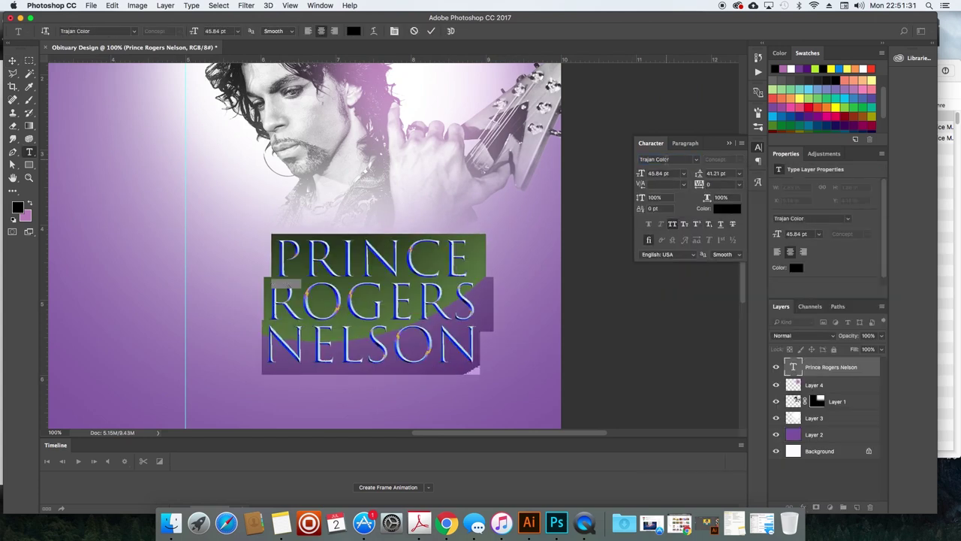
click(449, 255)
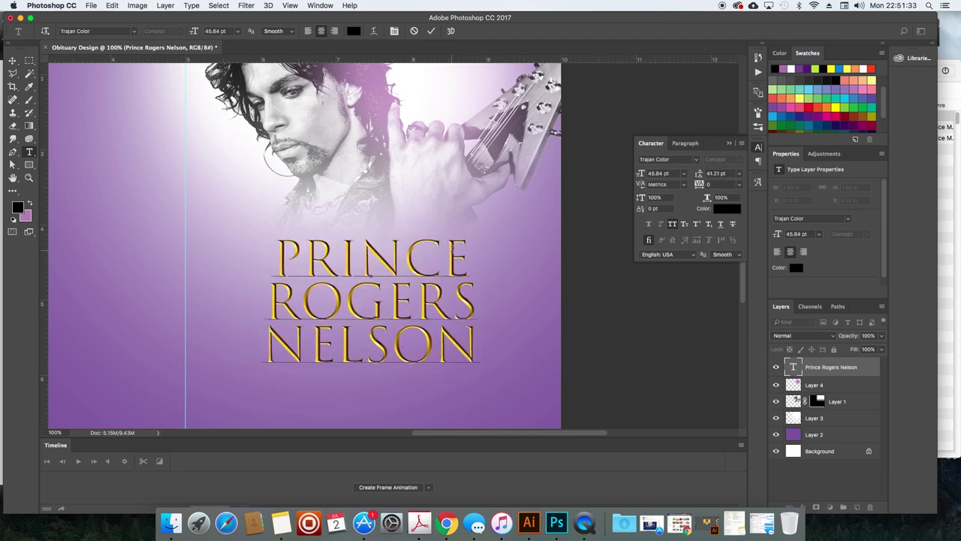
Commit the name text and move it slightly lower beneath the portrait, to about X 6.06 in, Y 4.36 in.
key(super+Return)
key(super+minus)
key(super+minus)
key(super+minus)
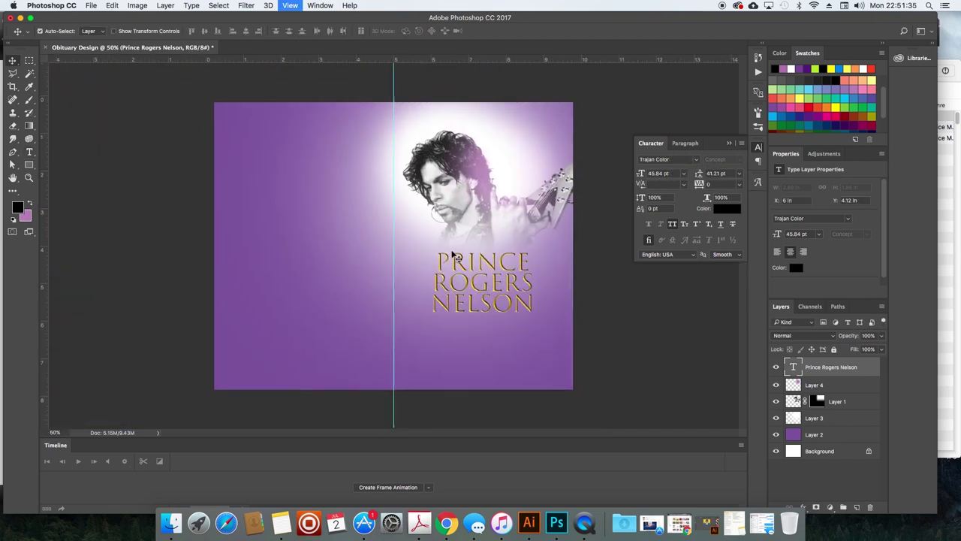
key(super+plus)
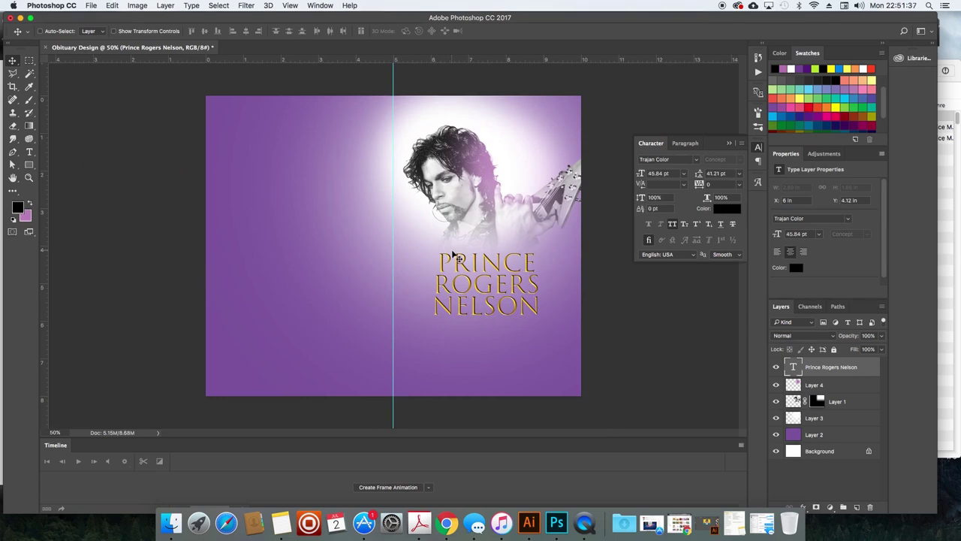
drag(518, 290, 521, 298)
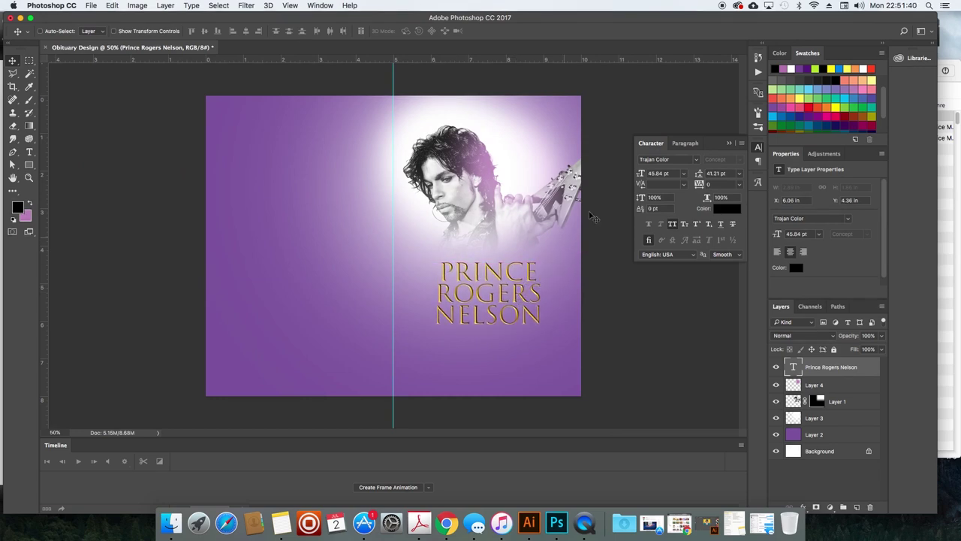
click(697, 162)
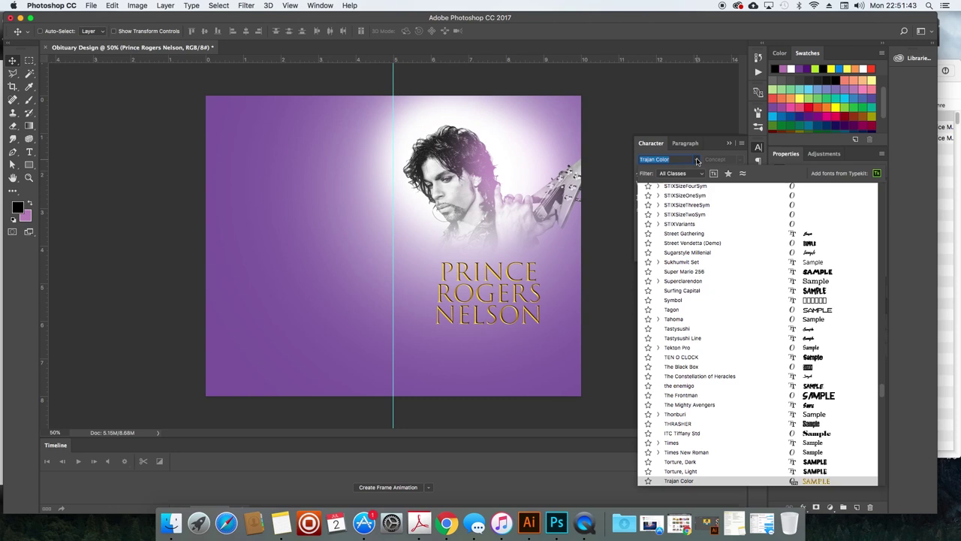
scroll(697, 481, down, 1)
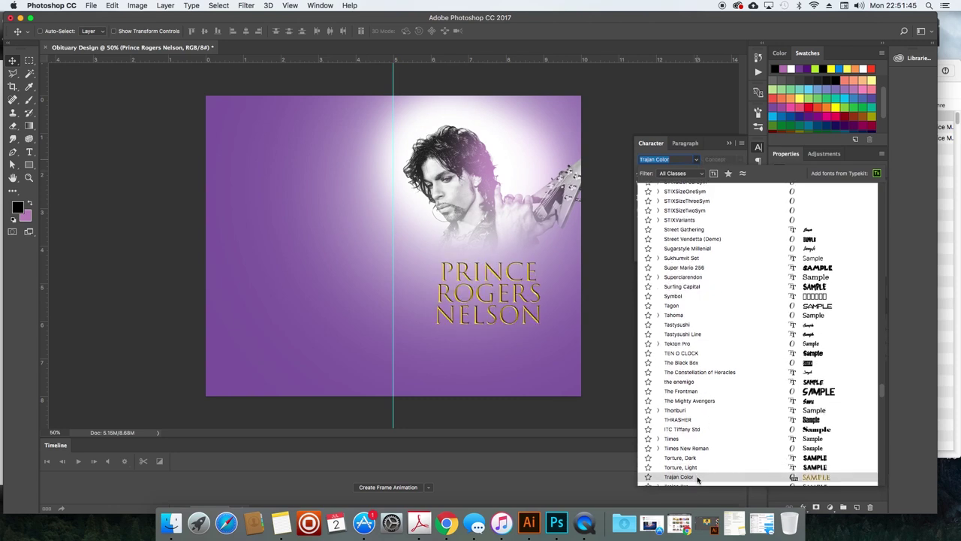
click(567, 348)
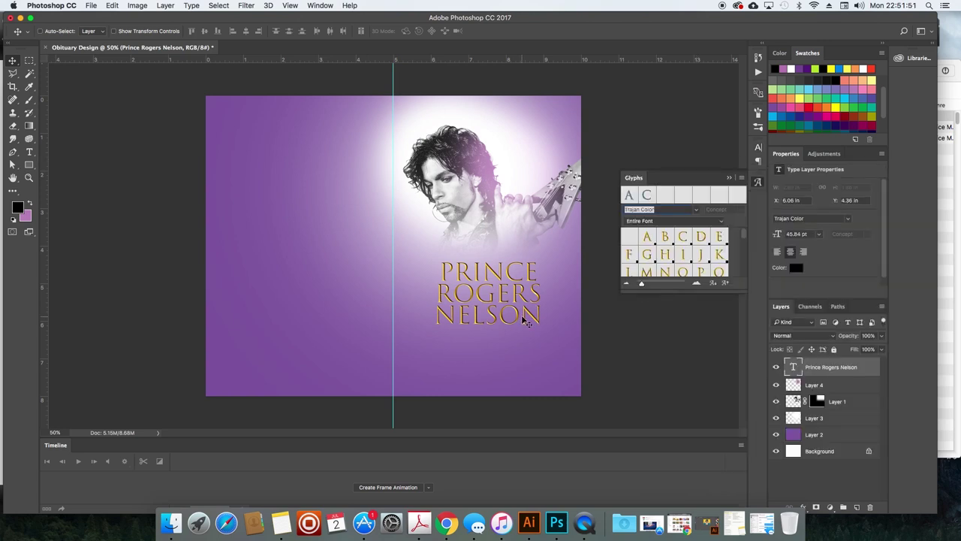
Scale the Prince Rogers Nelson text down to about 32.67 pt and place it at about X 6.46 in, Y 4.48 in.
click(812, 386)
click(799, 367)
double_click(793, 367)
key(super+Return)
key(super+t)
drag(543, 257, 509, 284)
key(Return)
drag(498, 316, 515, 300)
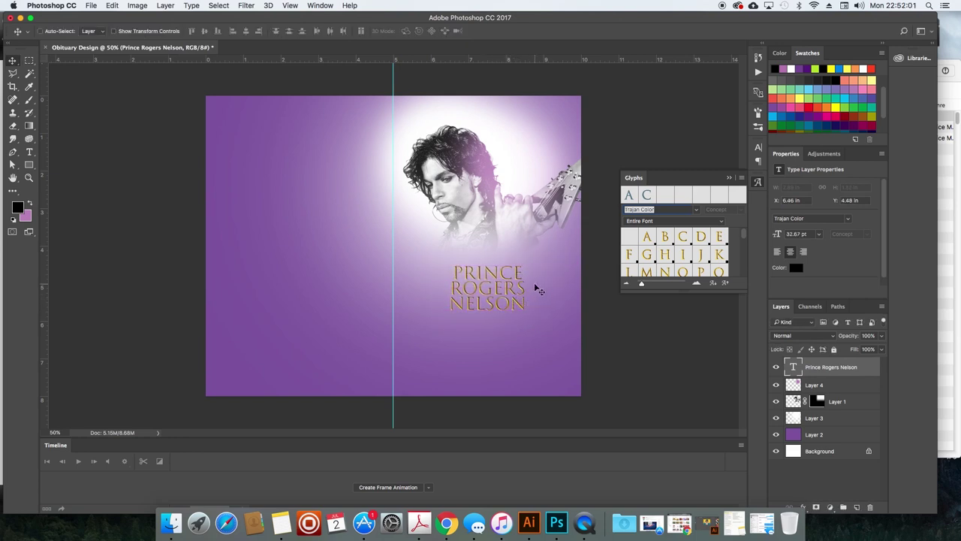
Change the name's font to Trajan Pro Regular.
click(757, 148)
click(697, 160)
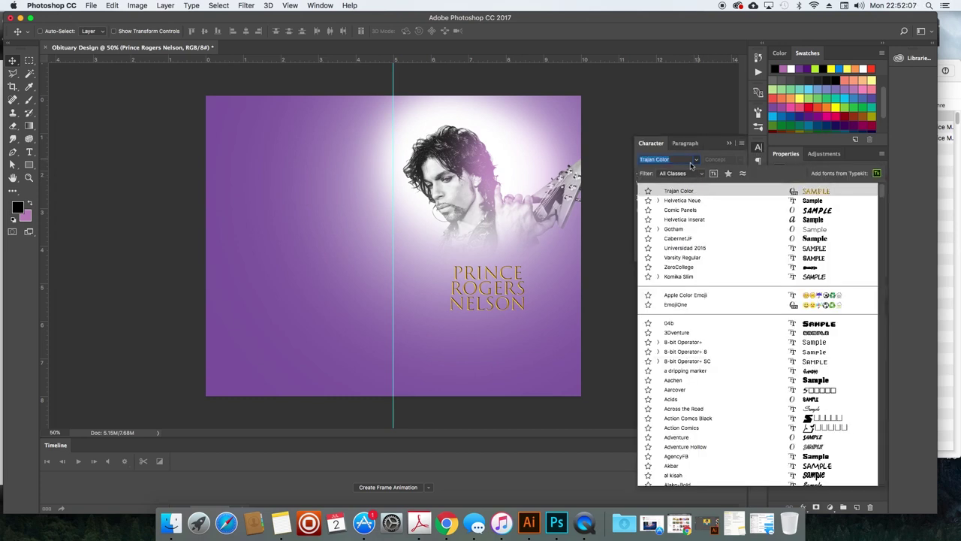
text(tra)
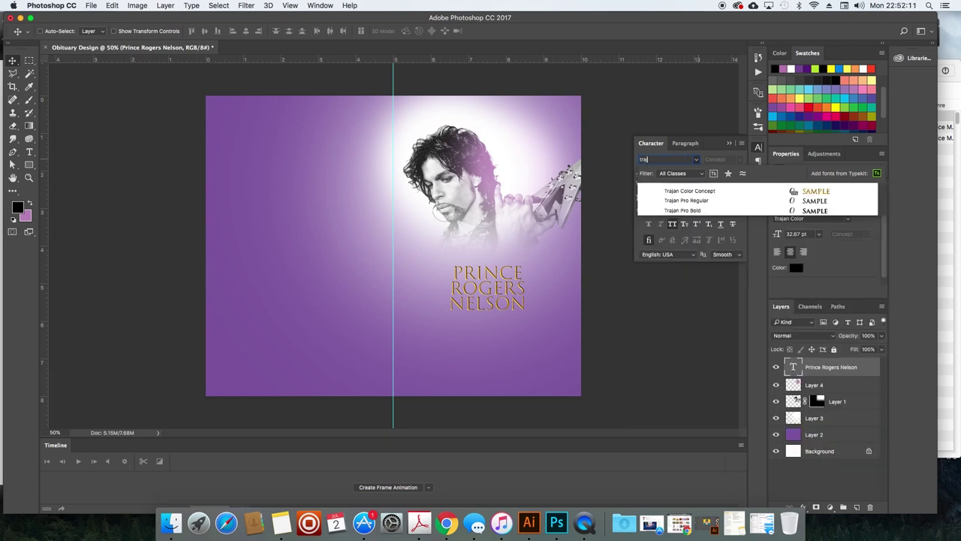
text(jan)
key(Down)
key(Down)
key(Return)
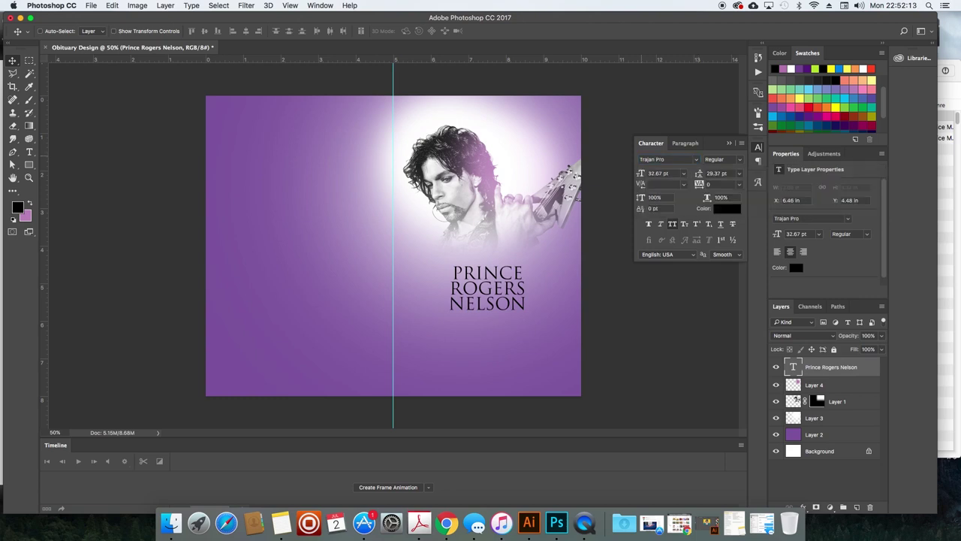
Duplicate the name text just below the original and replace the copy's wording with "SUNRISE:".
key(t)
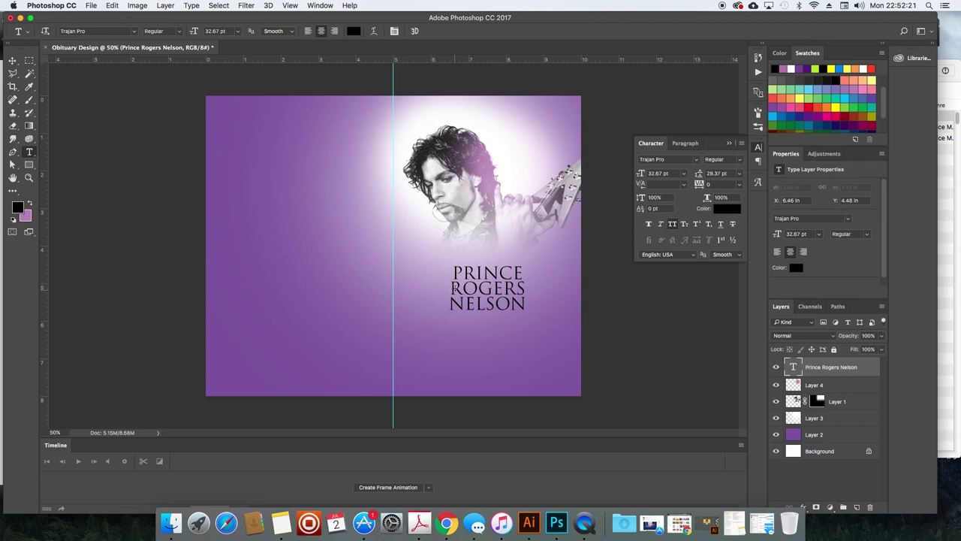
key(v)
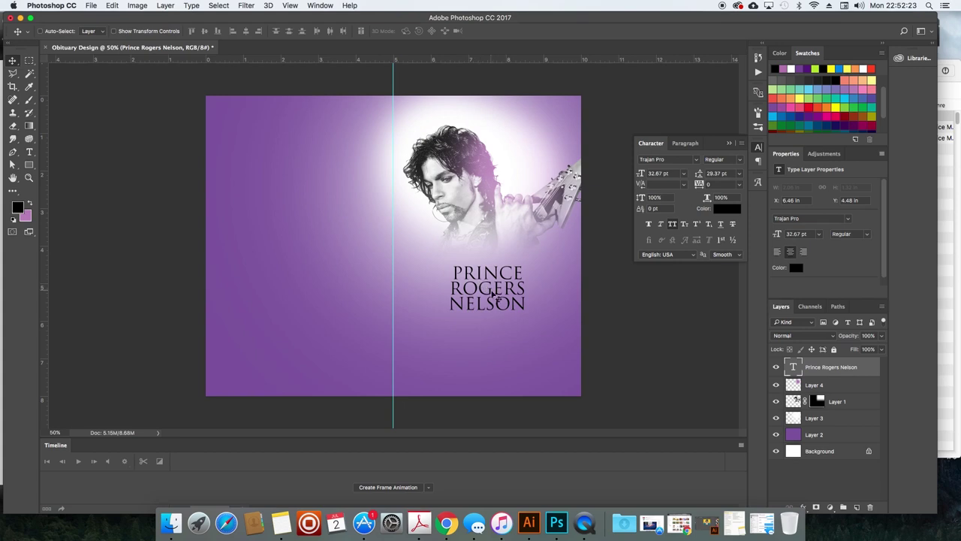
drag(501, 300, 489, 333)
key(t)
click(489, 333)
key(super+a)
text(SUNRISE)
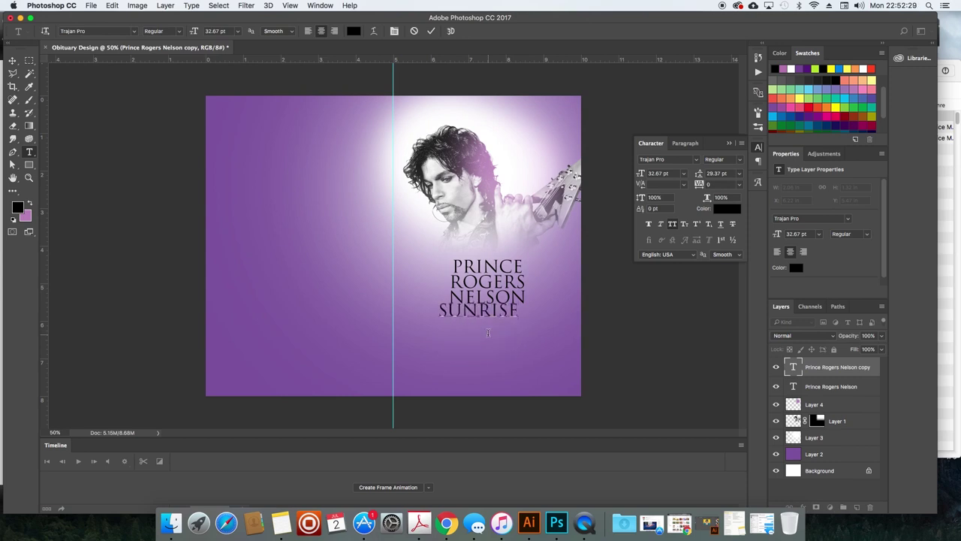
text(:)
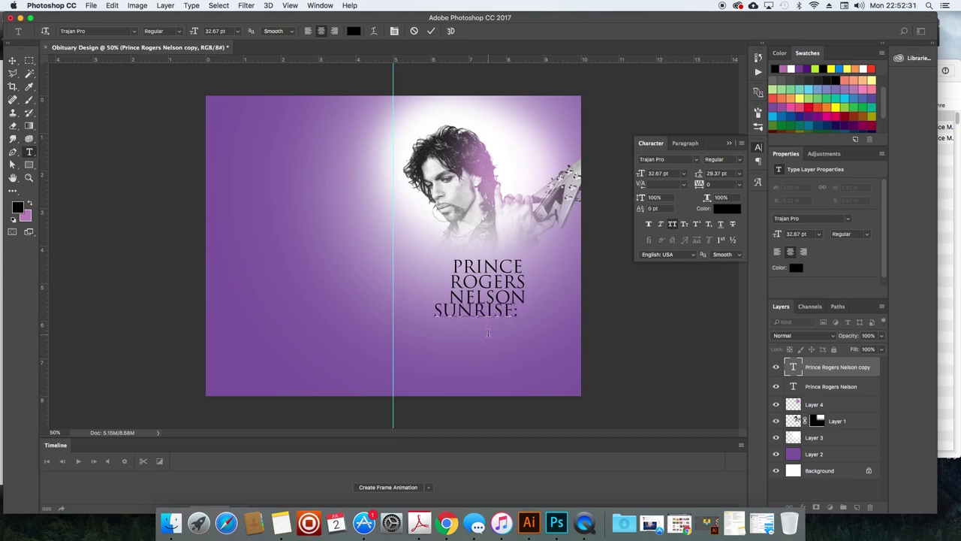
Reduce the SUNRISE: text to 11.67 pt, commit it and position it just beneath the name.
key(super+a)
drag(643, 177, 622, 178)
click(496, 313)
key(super+Return)
key(v)
drag(571, 298, 538, 322)
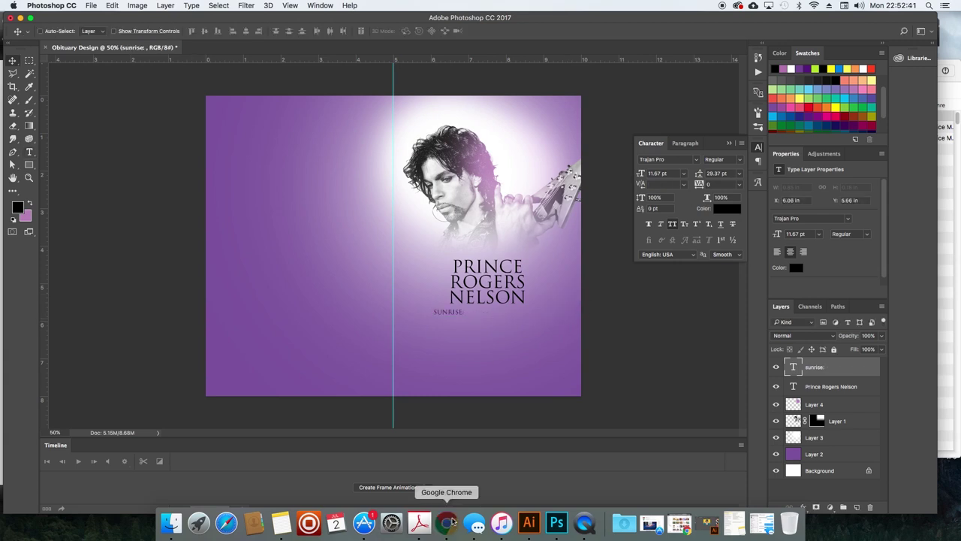
Copy the birth date from the Wikipedia page in Chrome and paste it after "SUNRISE:" in the Photoshop design.
click(446, 524)
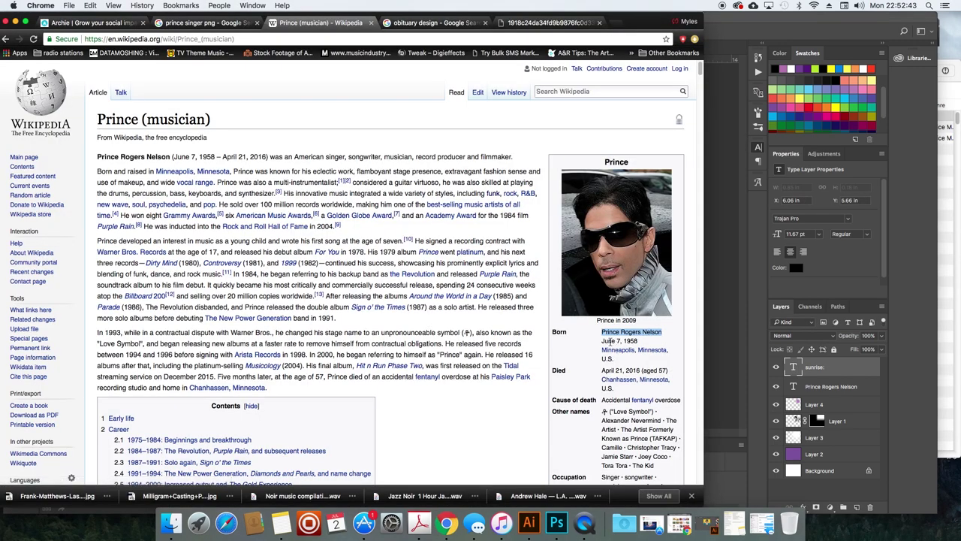
key(super+c)
click(738, 319)
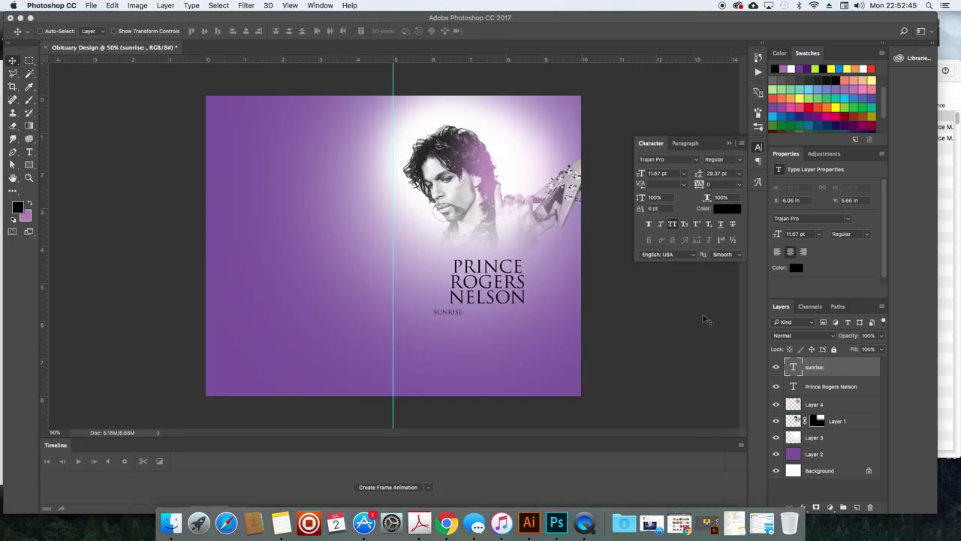
click(459, 312)
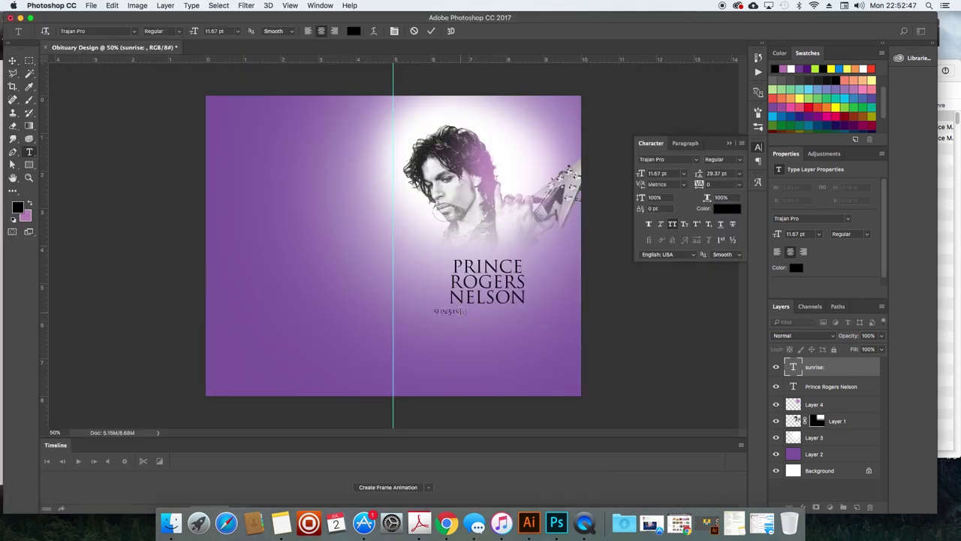
key(super+v)
key(super+Return)
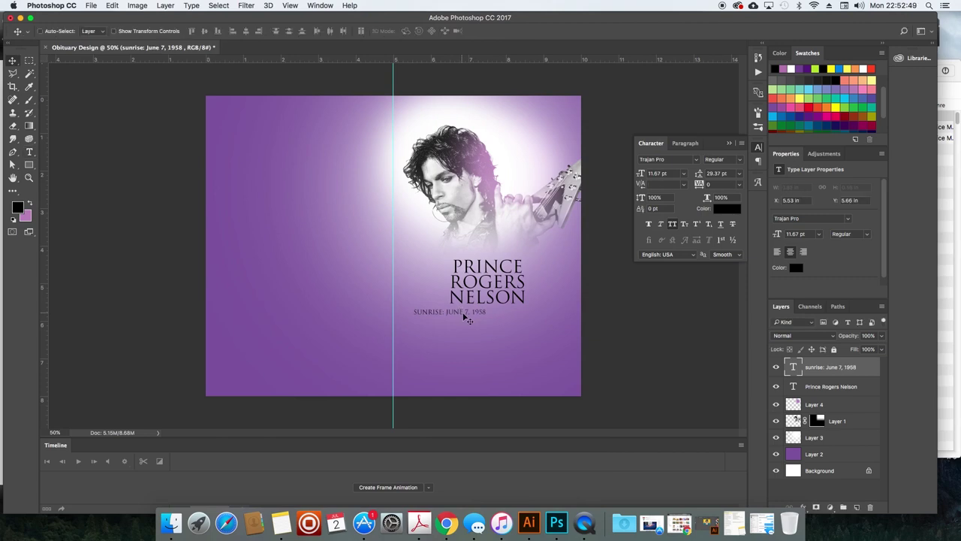
Switch to Chrome and select the death date April 21, 2016 in the Wikipedia infobox for copying.
click(446, 524)
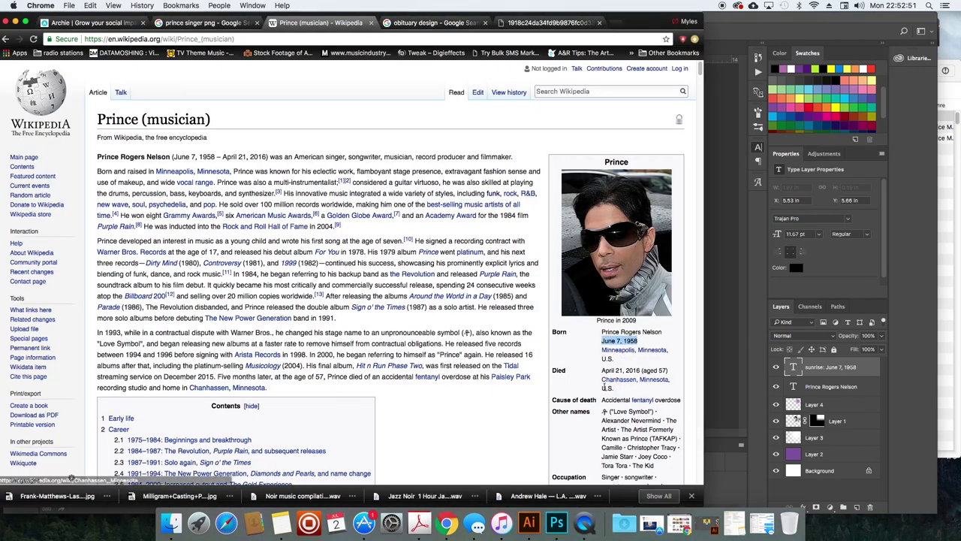
drag(668, 370, 599, 375)
click(635, 370)
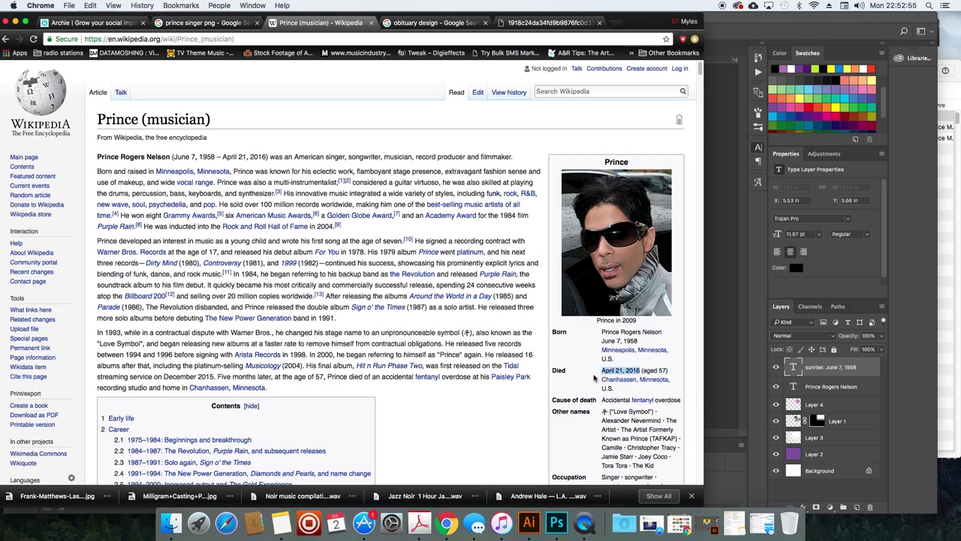
Return to Photoshop, extend the sunrise line with "- SUNSET: April 21, 2016" and place the whole line beneath the name.
key(super+Tab)
drag(455, 312, 451, 317)
double_click(450, 316)
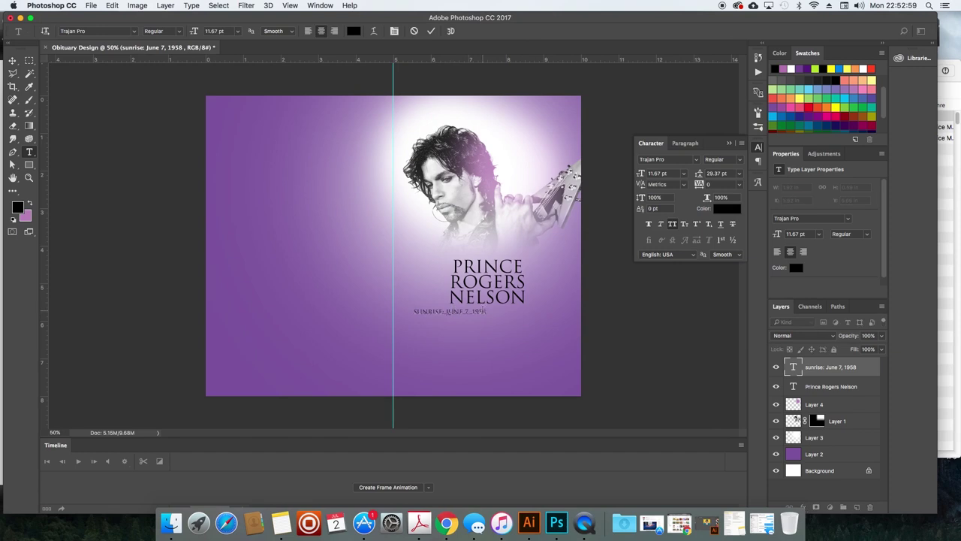
key(alt+Right)
key(alt+Right)
key(alt+Right)
key(alt+Right)
key(alt+Right)
key(alt+Right)
key(alt+Right)
key(alt+Right)
key(alt+Right)
key(alt+Right)
key(ctrl+Return)
key(v)
drag(528, 308, 555, 322)
Join ROGERS and NELSON on one line and move the name down close to the dates line.
key(t)
click(449, 296)
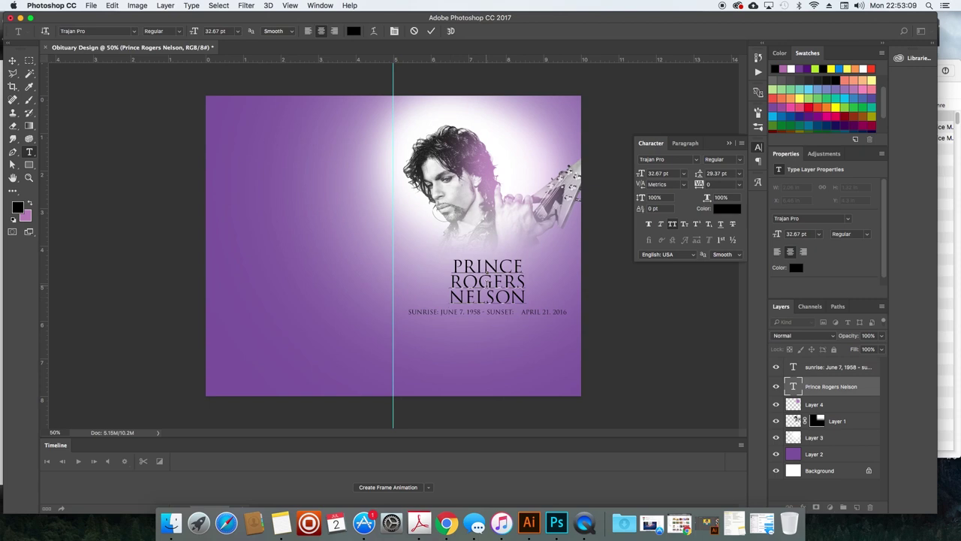
key(BackSpace)
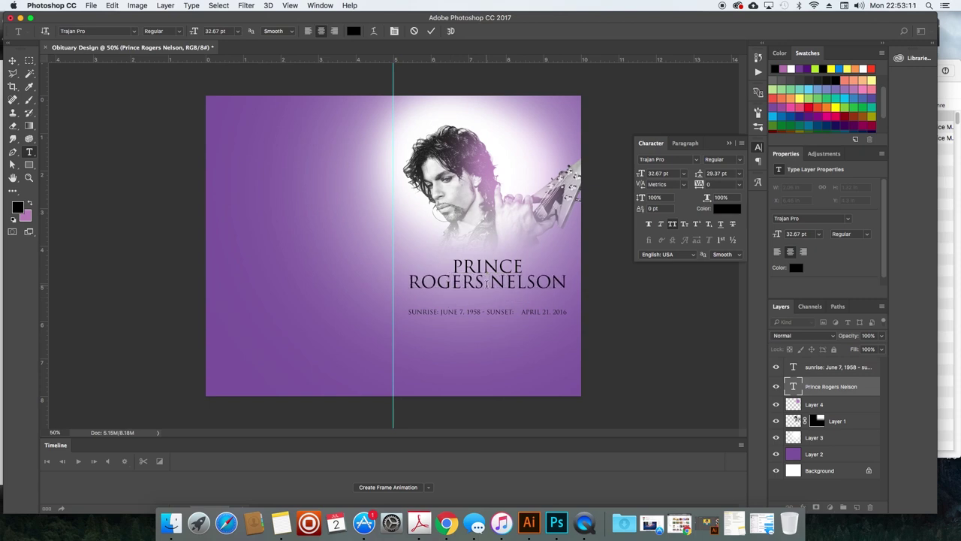
key(ctrl+Return)
key(v)
drag(518, 271, 523, 279)
Select the sunrise and sunset dates line, reset the default colors and fill the text with white.
key(super+plus)
key(super+plus)
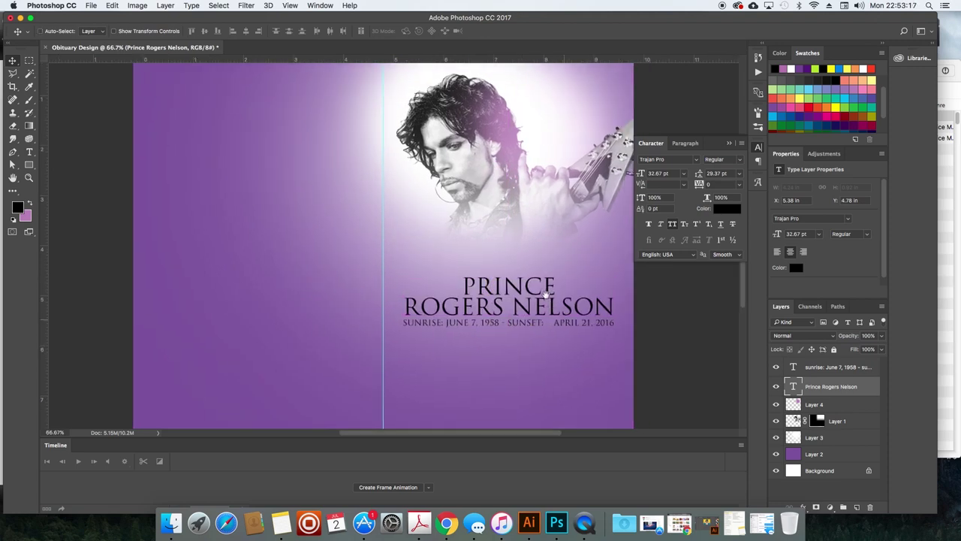
scroll(526, 282, down, 2)
scroll(525, 282, right, 2)
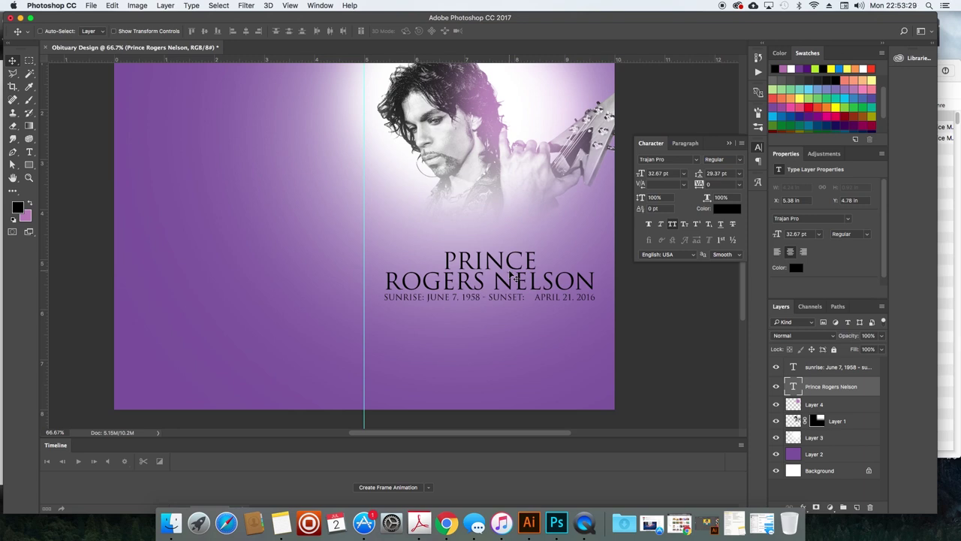
double_click(514, 277)
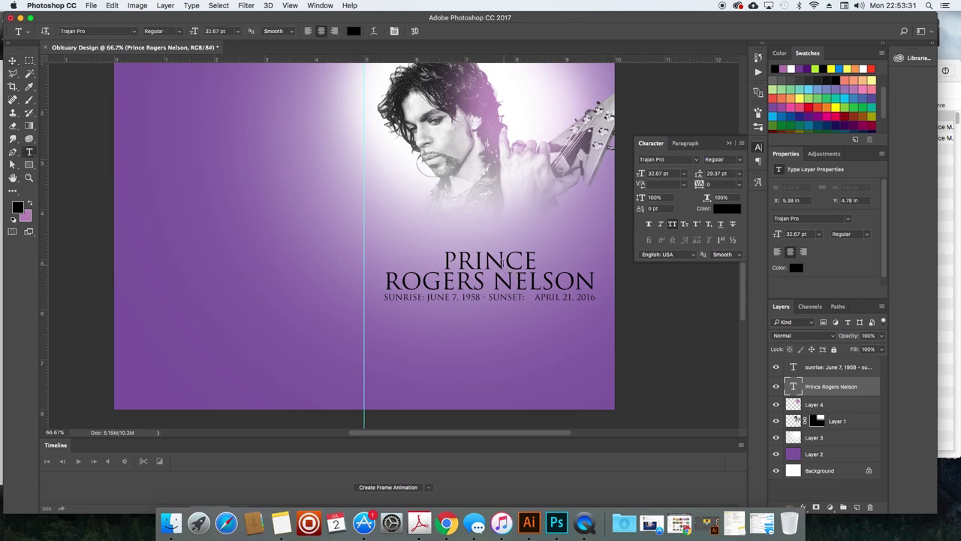
key(Escape)
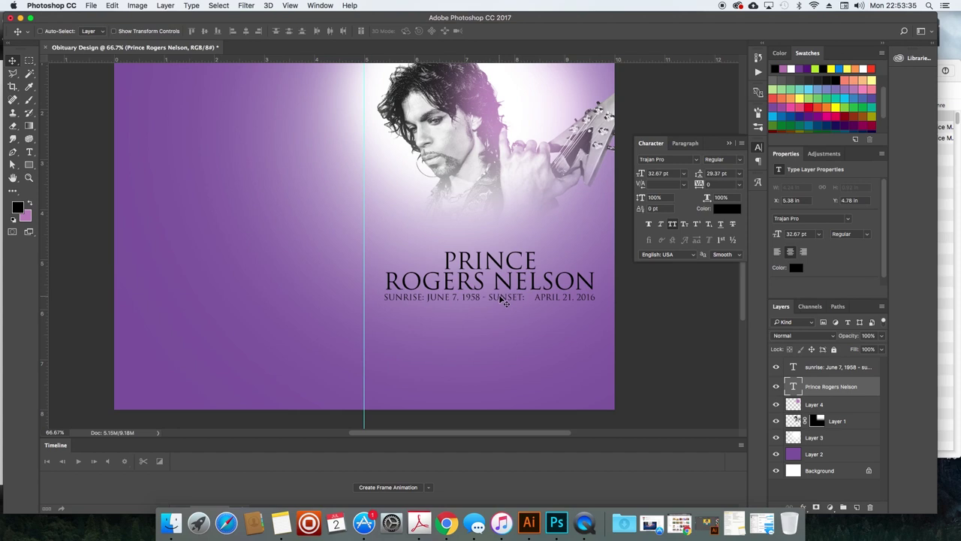
click(505, 299)
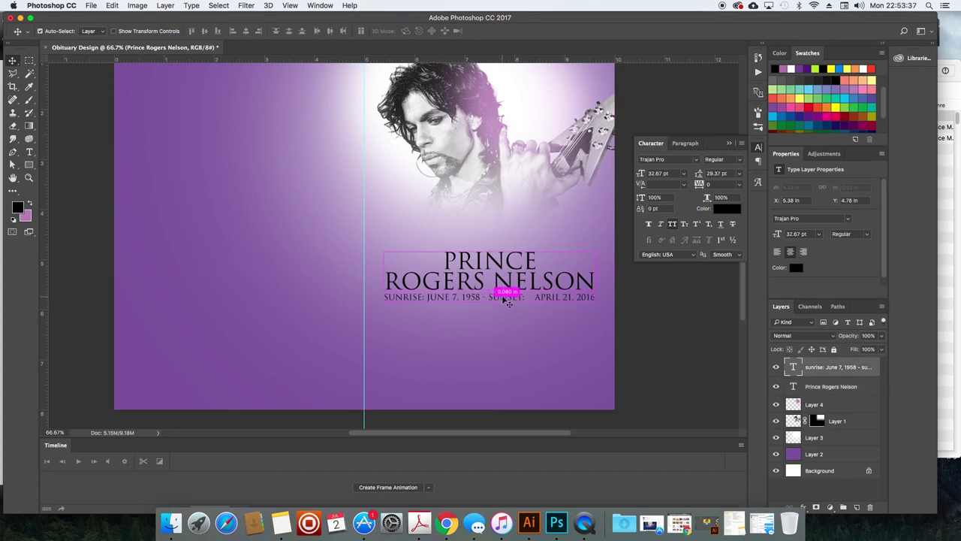
key(d)
key(ctrl+BackSpace)
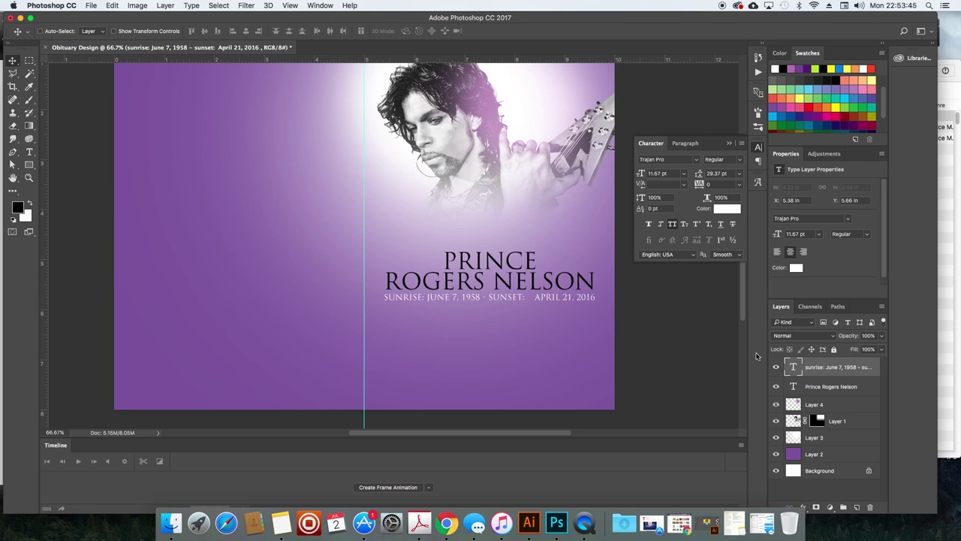
click(445, 524)
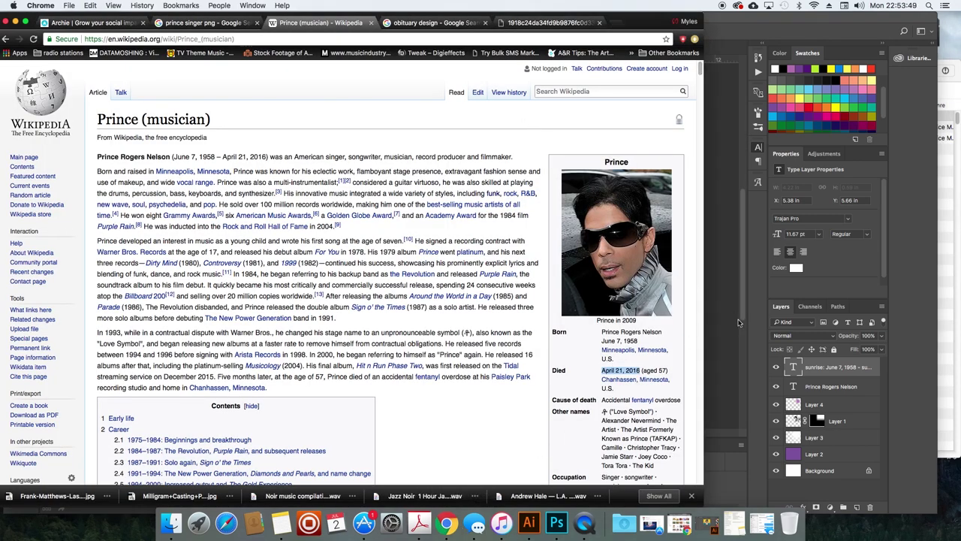
click(738, 323)
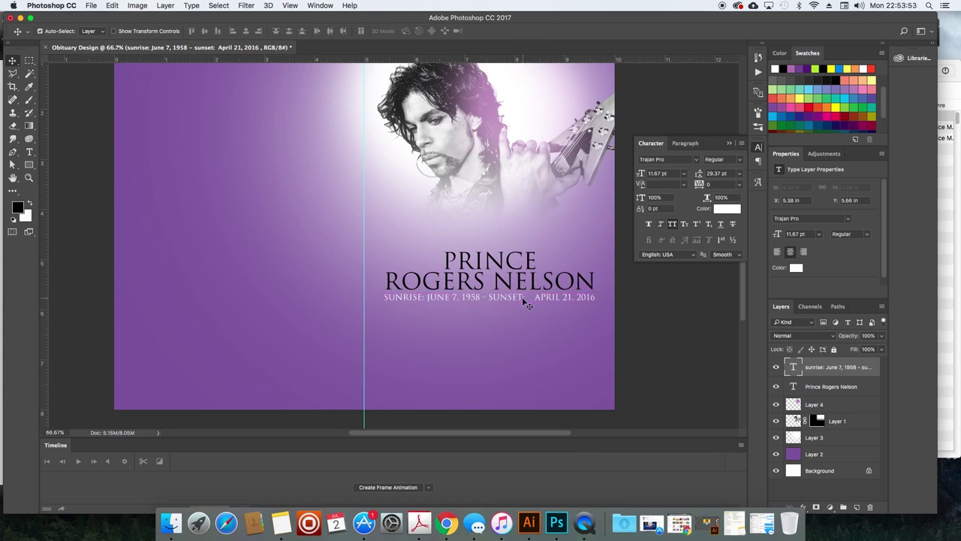
Duplicate the dates line below itself, replace the copy's wording with "FUNERAL DATE" and commit the text.
key(super+j)
drag(525, 319, 383, 324)
key(t)
click(525, 324)
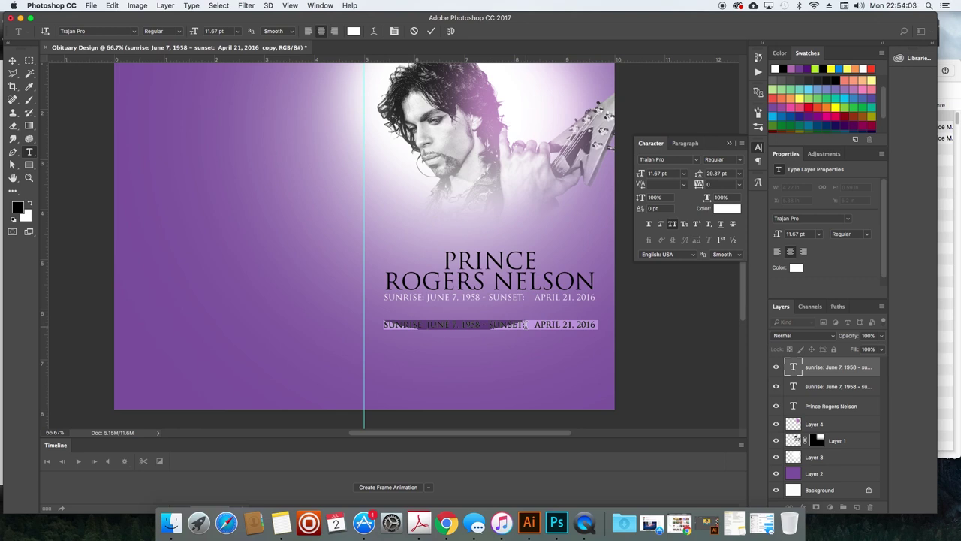
text(F)
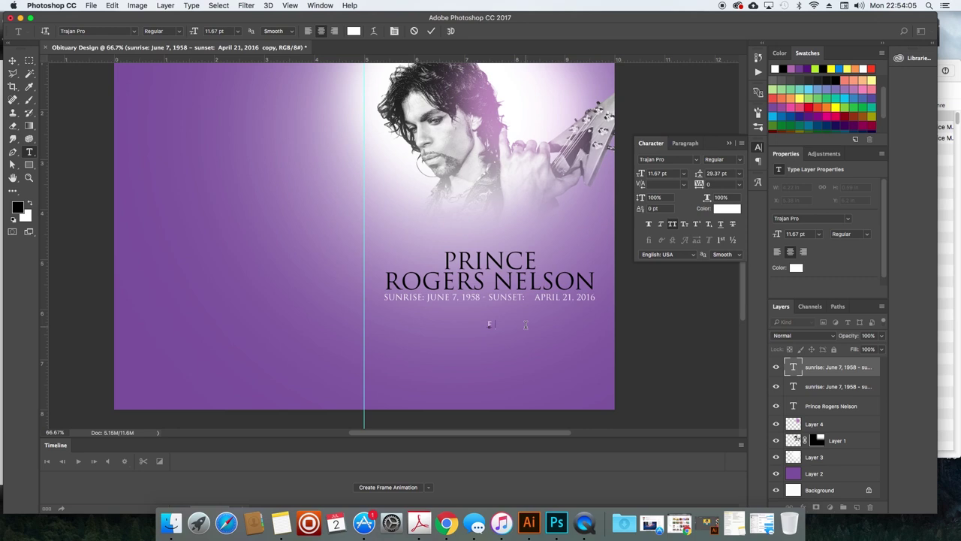
text(UNERAL DATE)
key(super+Return)
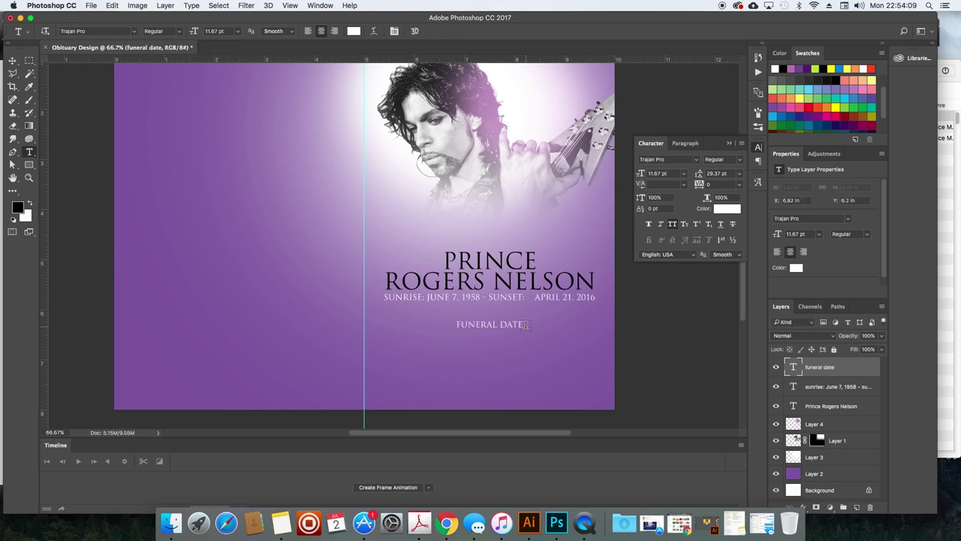
Extend the funeral date line to read "FUNERAL DATE GOES HERE" and commit the text.
click(525, 324)
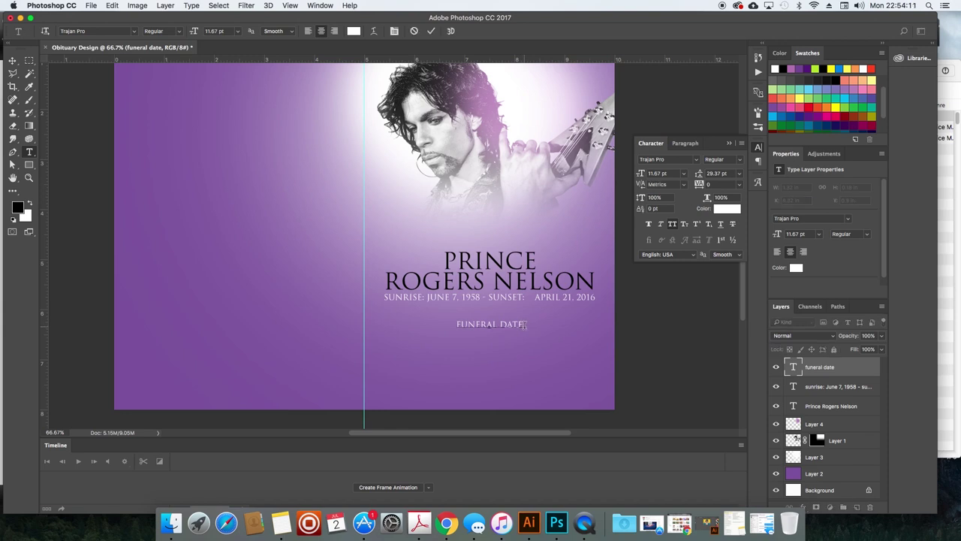
text(GOES HERE)
key(super+Return)
Duplicate the funeral date line below itself and replace the copy's wording with "FUNERAL HOME LOCATION HERE".
key(v)
mouse_move(525, 329)
mouse_down()
mouse_move(528, 314)
mouse_move(528, 338)
mouse_up()
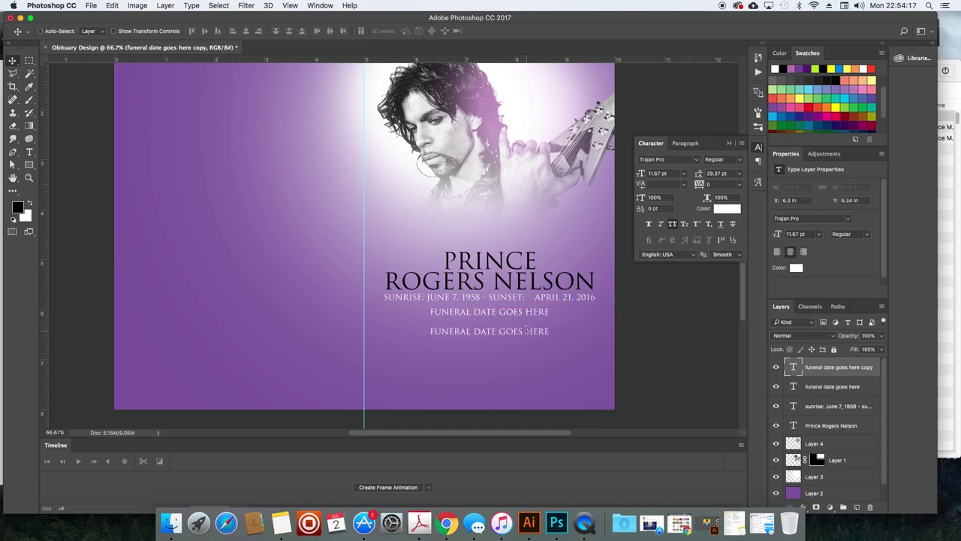
key(t)
triple_click(536, 331)
text(FU)
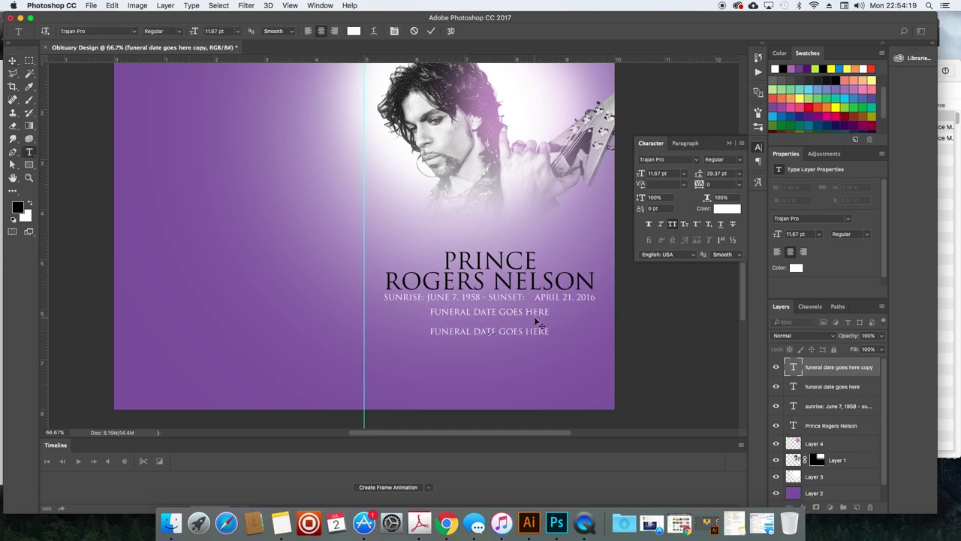
text(NERAL HOME LOCATION HERE)
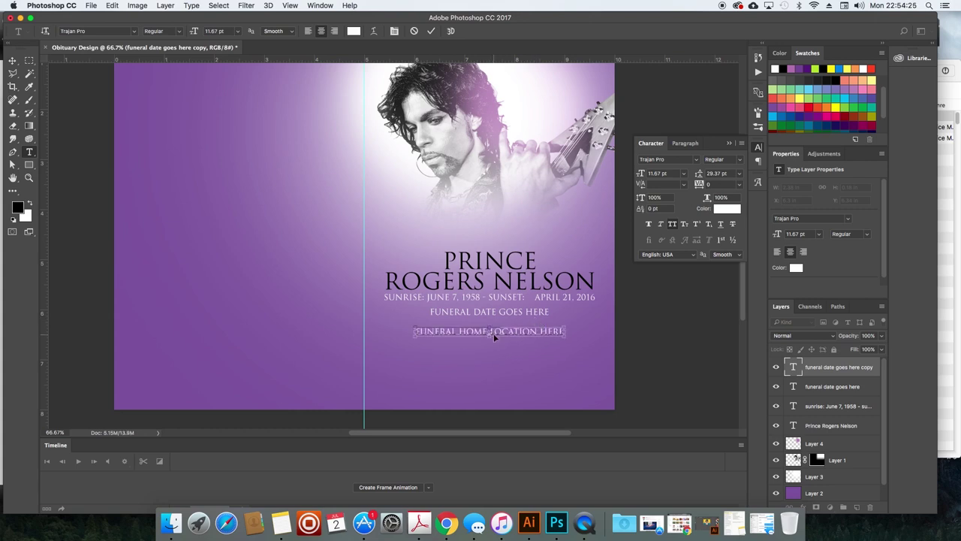
Shorten the new line to "FUNERAL HOME" and set its font size to 21.67 pt.
drag(490, 333, 595, 350)
key(BackSpace)
key(super+a)
drag(641, 173, 646, 176)
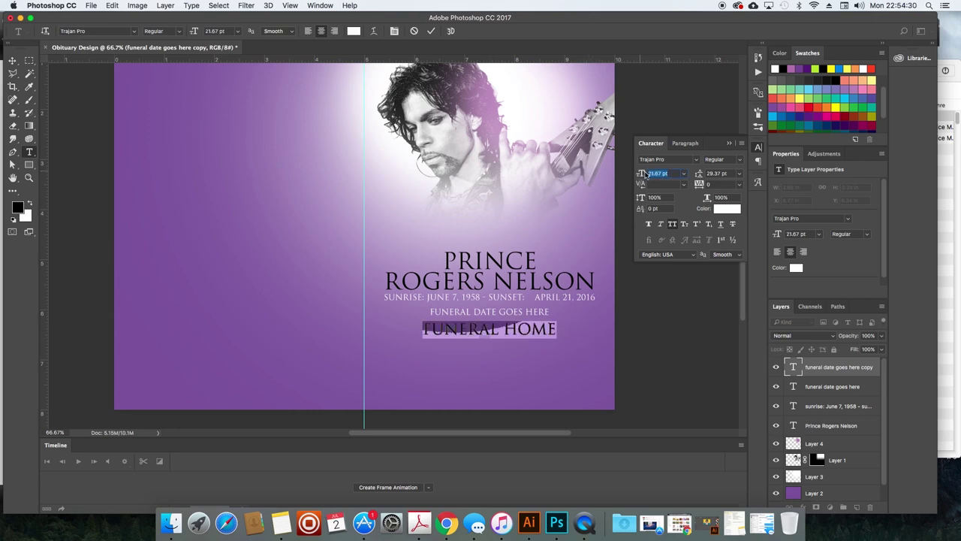
Add a second line reading "FUNERAL HOME ADDRESS" under FUNERAL HOME and set its font size to 12.67 pt.
click(557, 331)
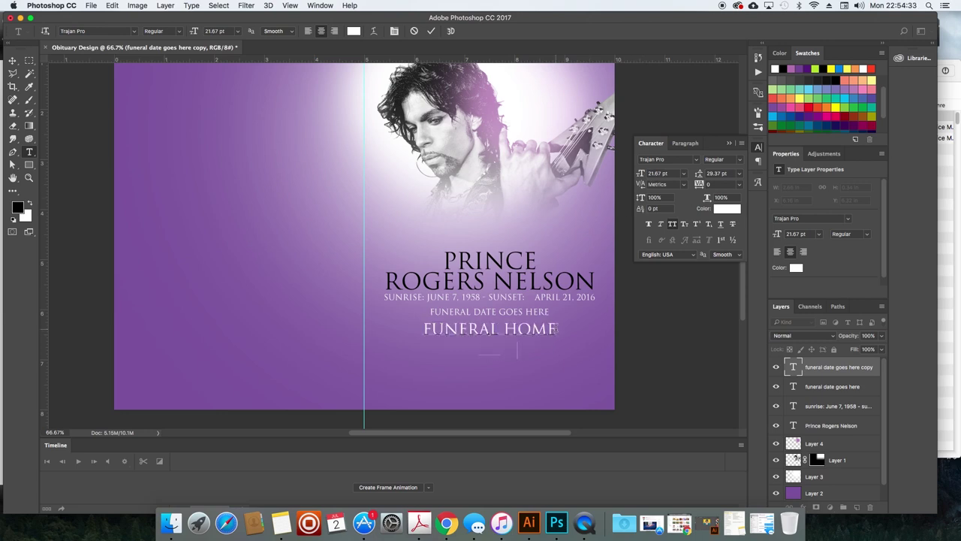
text(FUNERAL HOME ADDRESS)
key(shift+Home)
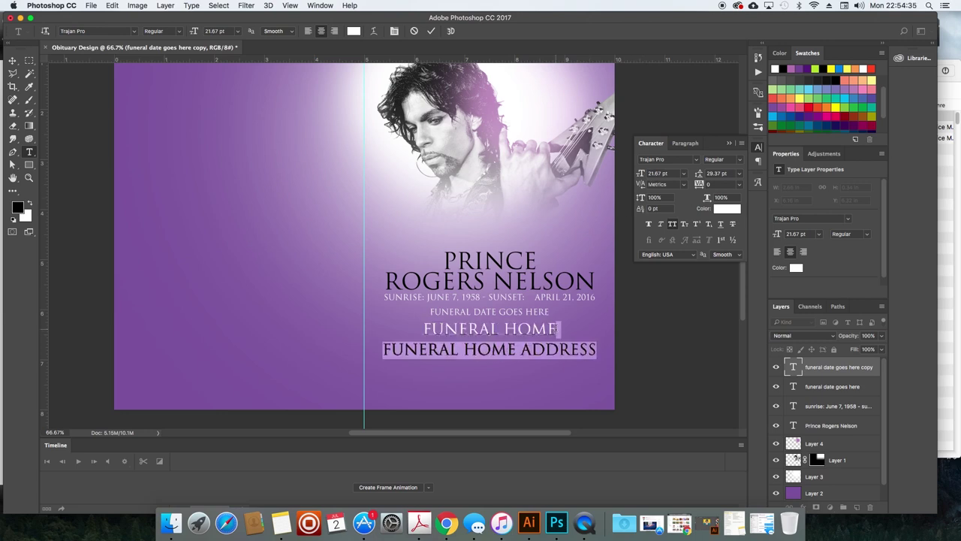
click(642, 174)
scroll(364, 233, down, 2)
drag(642, 174, 636, 174)
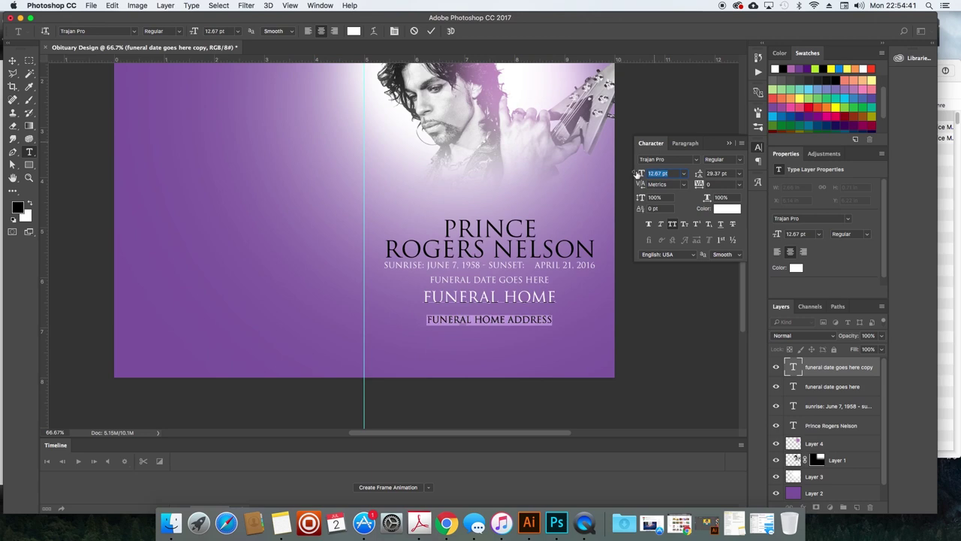
Tighten the address line's leading to 0.01 pt and set its font size to 11.67 pt.
drag(700, 175, 671, 175)
click(671, 174)
key(Down)
key(Down)
key(Down)
key(Down)
key(Down)
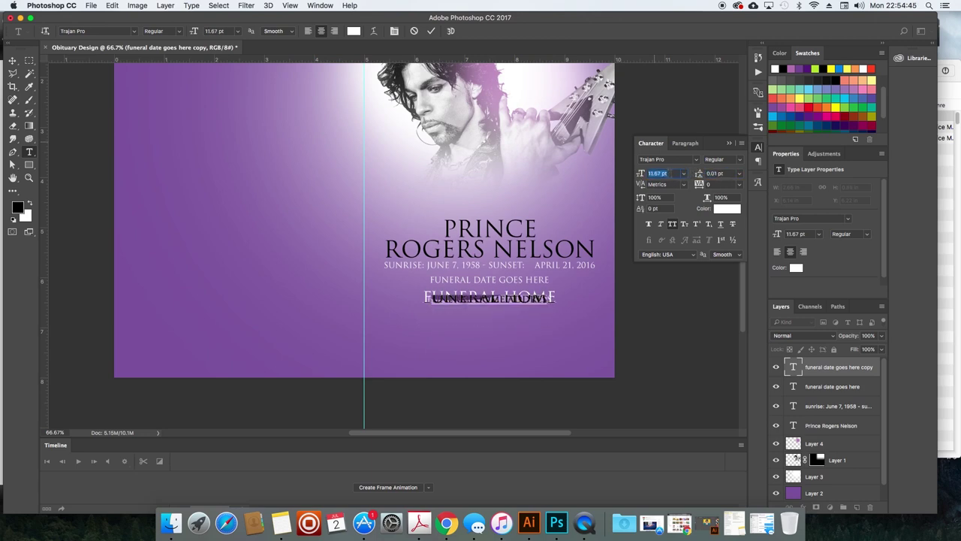
Adjust the address line's leading and letter spacing so it sits just beneath FUNERAL HOME at the same width, and commit the text.
drag(697, 174, 712, 190)
key(Up)
key(Up)
key(Up)
key(Up)
key(Up)
click(703, 186)
key(ctrl+Return)
key(v)
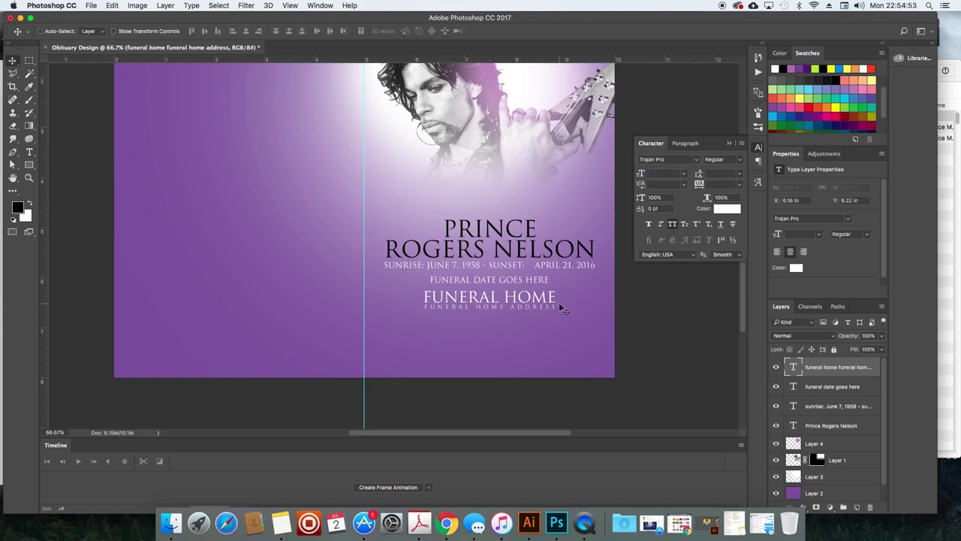
Set the word PRINCE in the Across the Road font with only the first letter capitalised, and enlarge it into a big signature.
key(t)
double_click(513, 230)
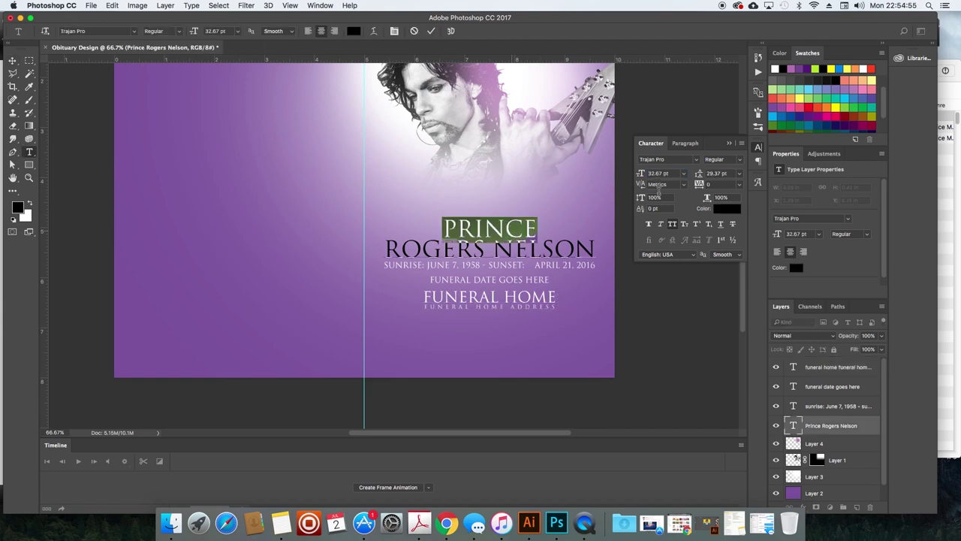
click(697, 160)
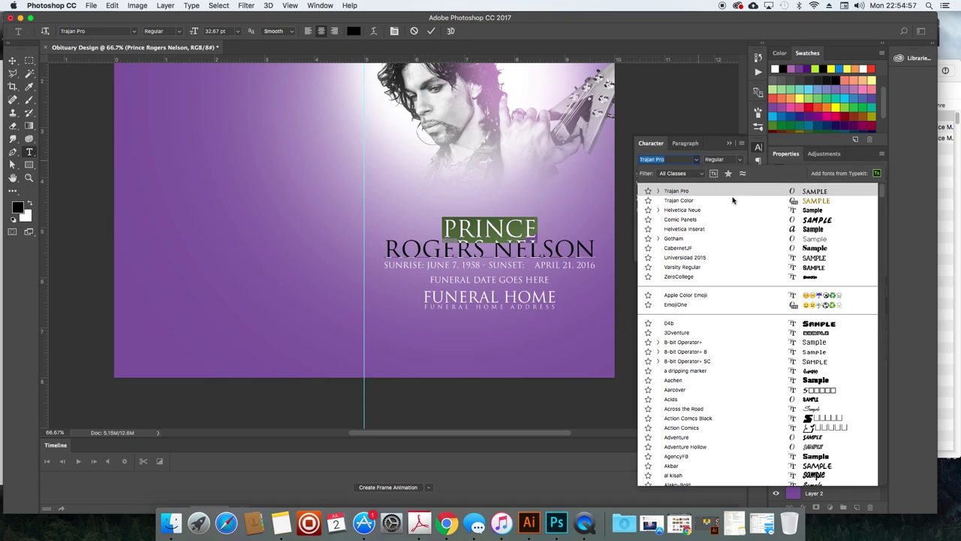
scroll(763, 340, down, 3)
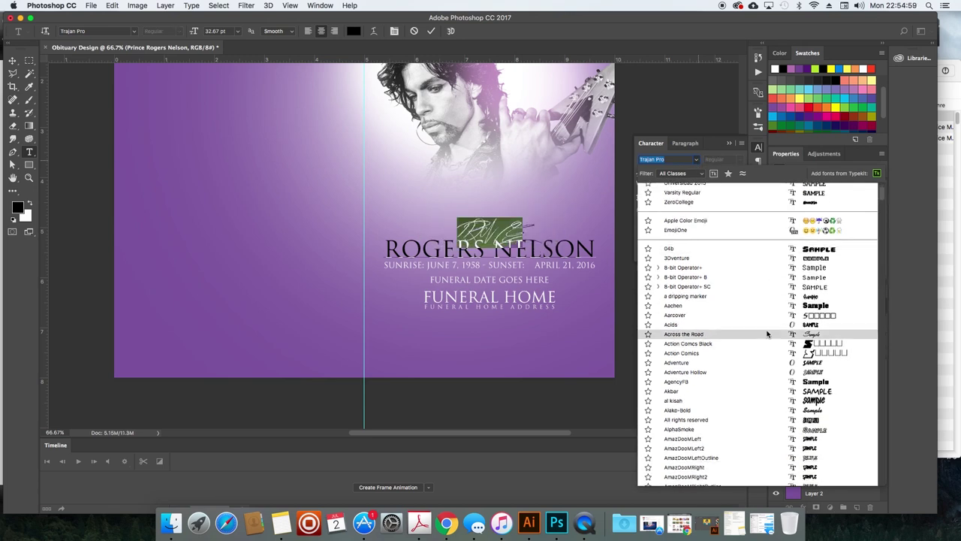
click(767, 333)
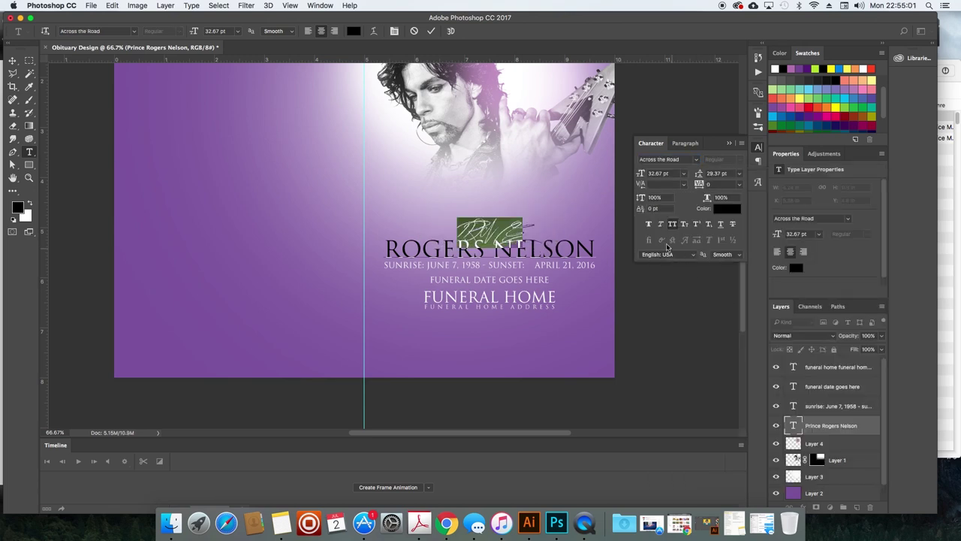
click(696, 159)
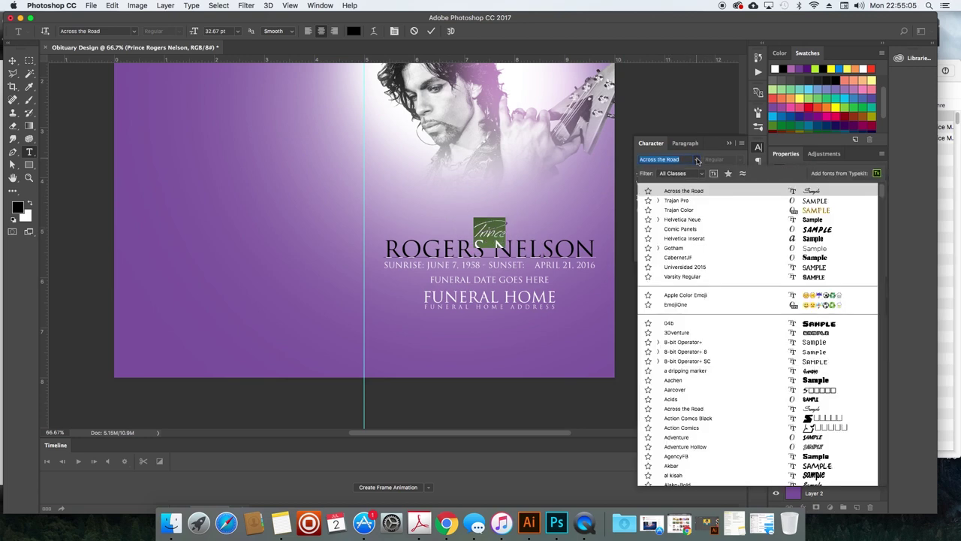
click(696, 159)
drag(641, 177, 693, 187)
Set the font size of ROGERS NELSON to 27.67 pt and commit the name text.
drag(577, 251, 398, 251)
click(637, 174)
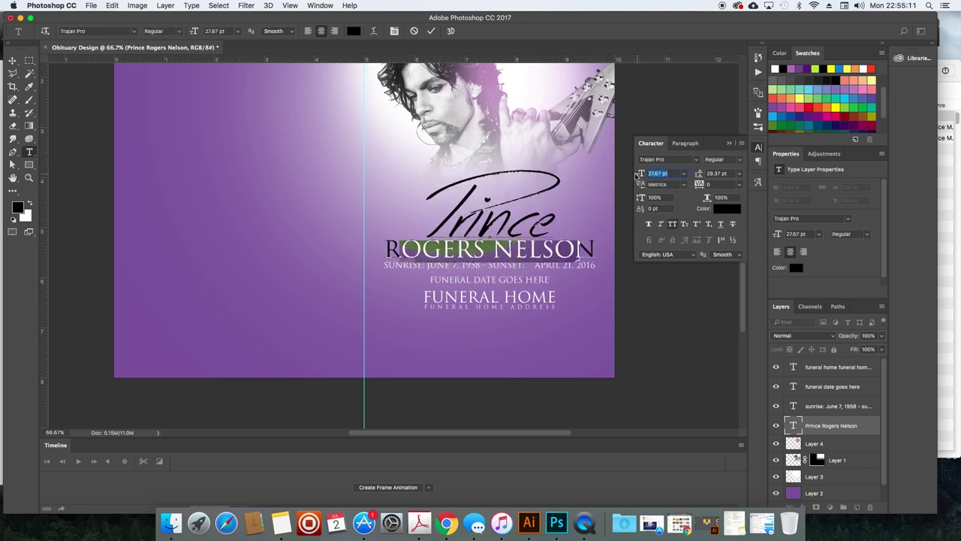
click(542, 204)
key(ctrl+Return)
key(ctrl+minus)
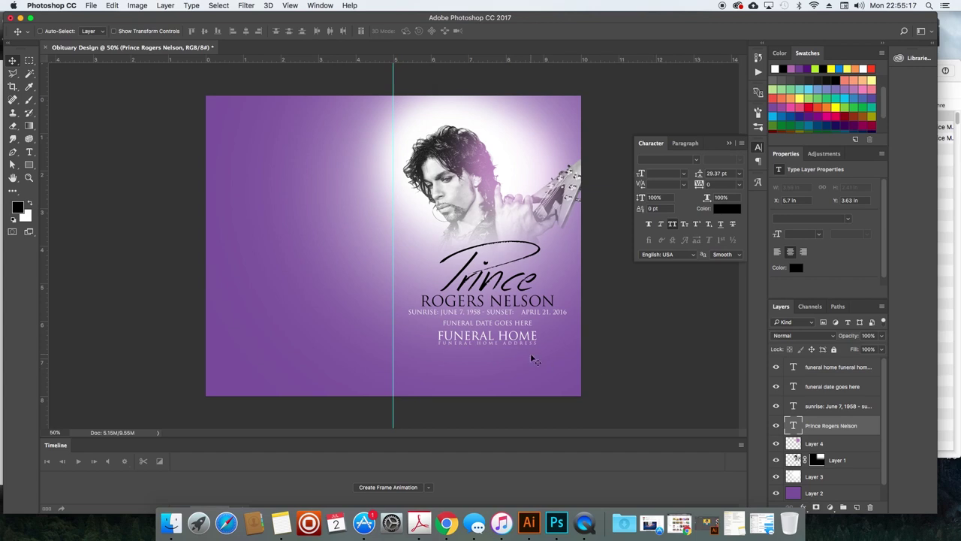
Duplicate the sunrise and sunset line above the portrait, change the copy's wording to "IN LOVING MEMORY OF" and fill it with black.
drag(498, 311, 532, 108)
key(t)
double_click(531, 107)
key(ctrl+a)
key(BackSpace)
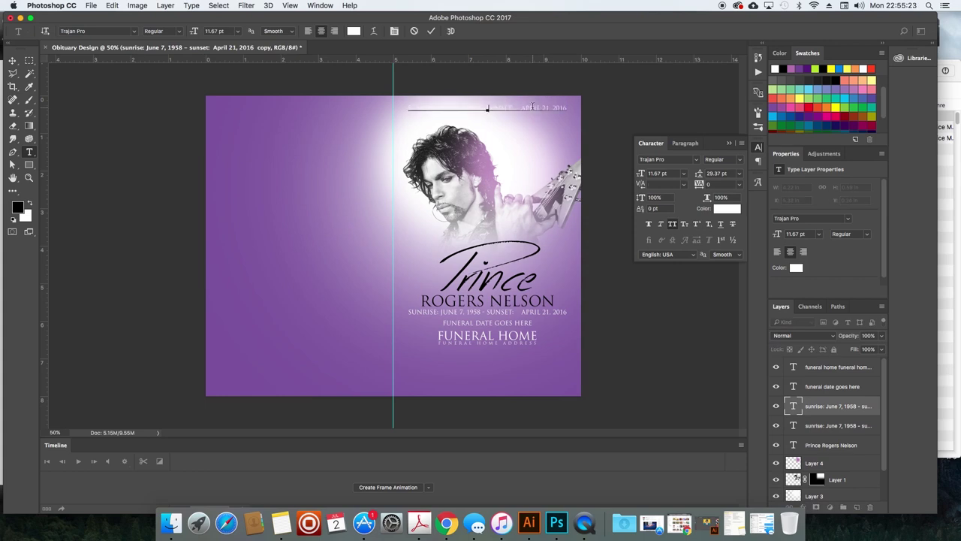
text(IN Loving memory of)
key(super+Return)
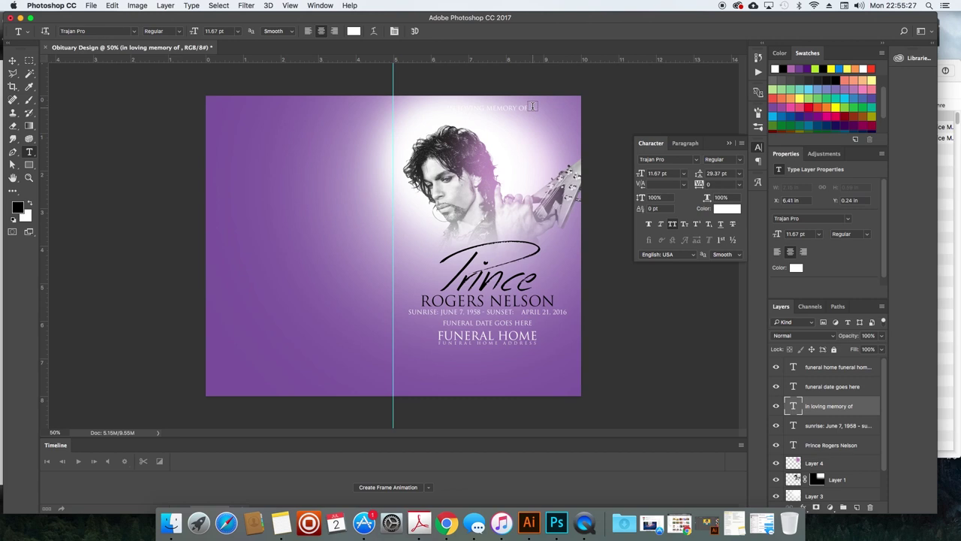
key(v)
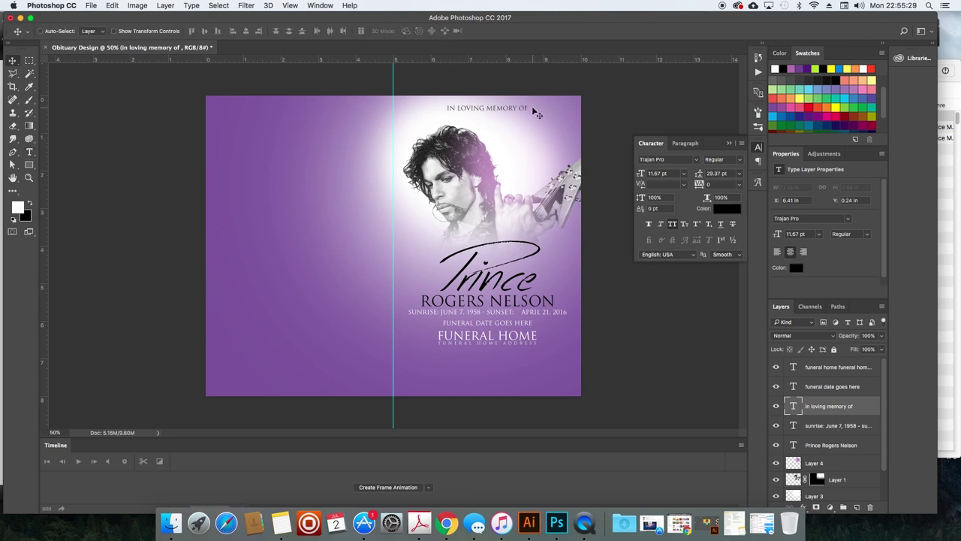
Reorder the "In loving memory of" layer to sit directly above the Prince Rogers Nelson layer.
key(super+bracketleft)
key(super+bracketleft)
key(super+bracketleft)
key(super+bracketleft)
key(super+bracketleft)
key(super+bracketleft)
key(super+bracketright)
key(super+bracketright)
key(super+bracketright)
key(super+bracketright)
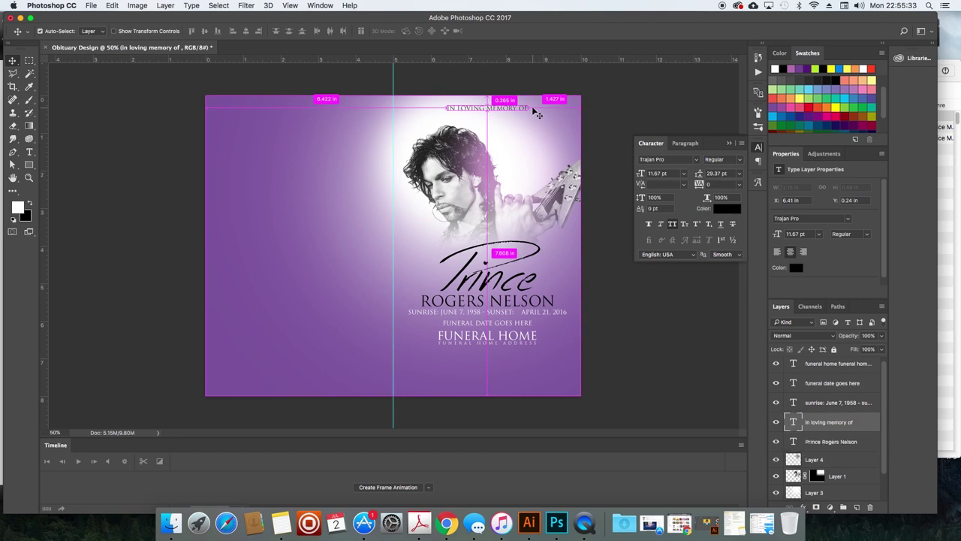
Select Layer 4 with the purple glow and bring it to the top of the layer stack.
click(797, 476)
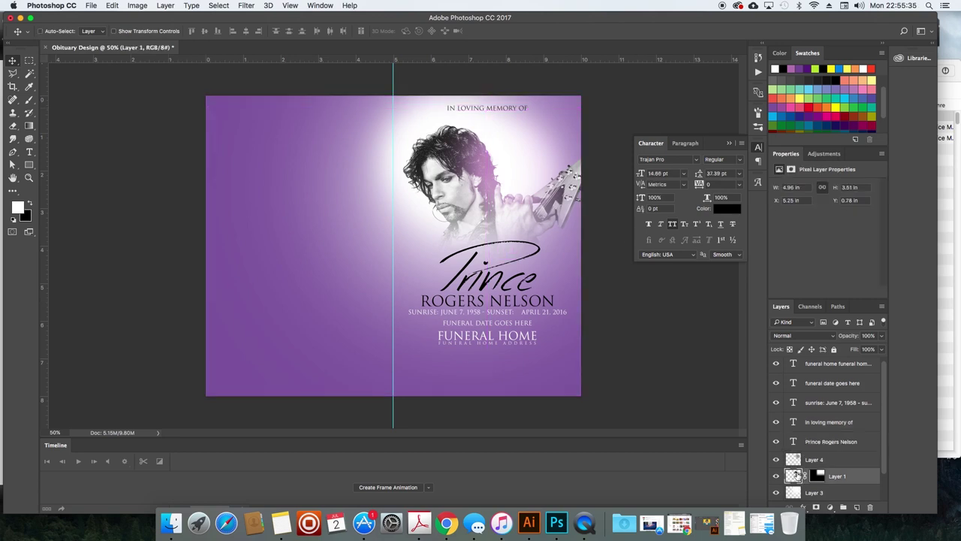
click(811, 460)
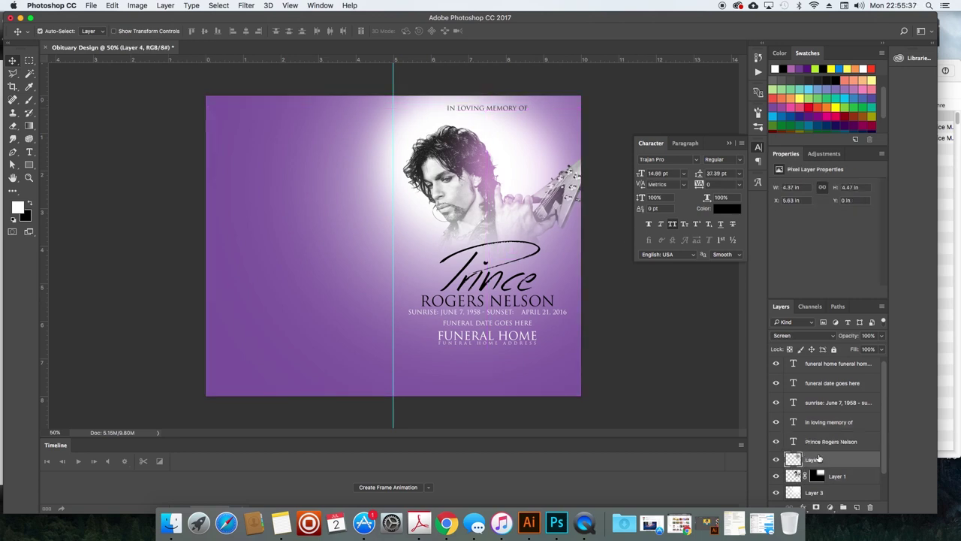
key(super+bracketright)
key(super+bracketright)
key(super+bracketright)
key(super+bracketright)
key(super+bracketright)
Switch Layer 4 to Normal blending, sample its pinkish-purple glow as the foreground color, and set the blend mode back to Screen.
key(b)
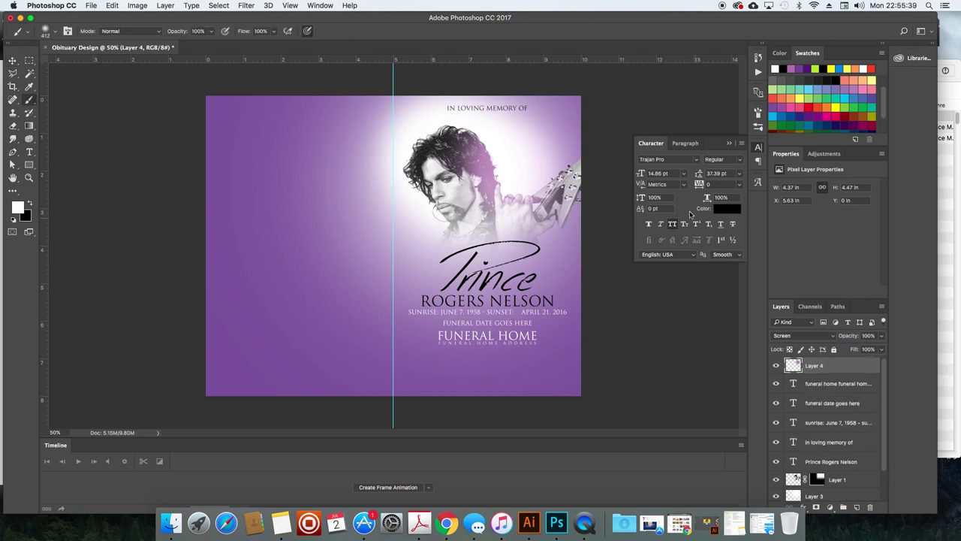
click(797, 335)
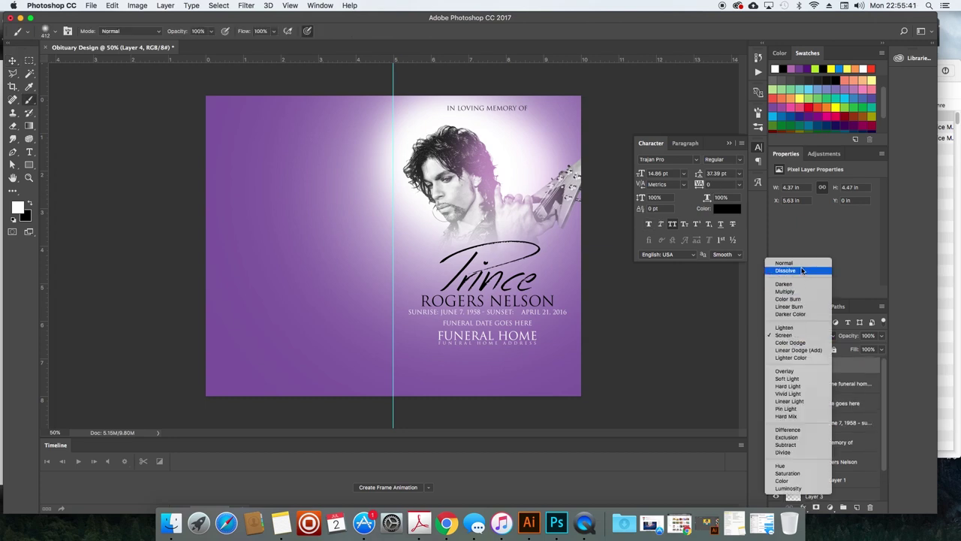
click(790, 263)
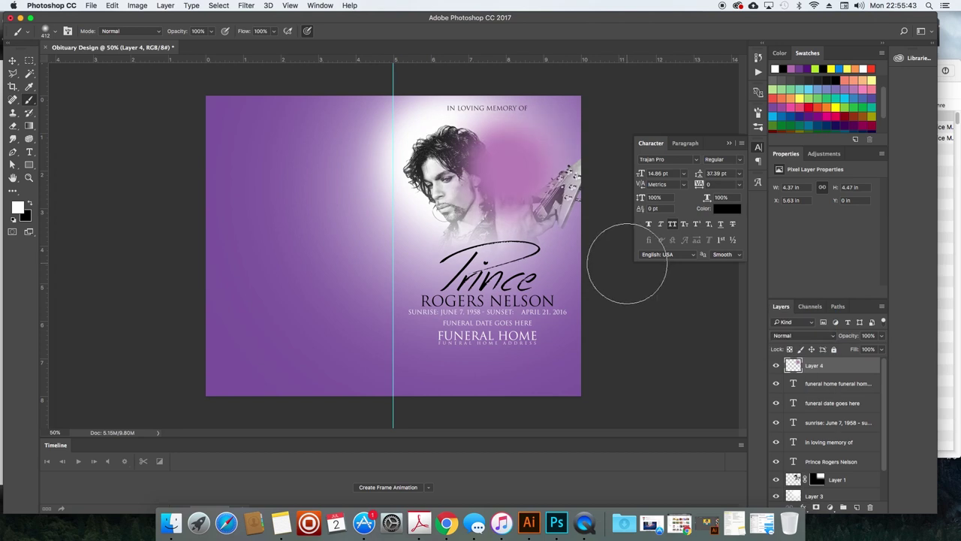
key(i)
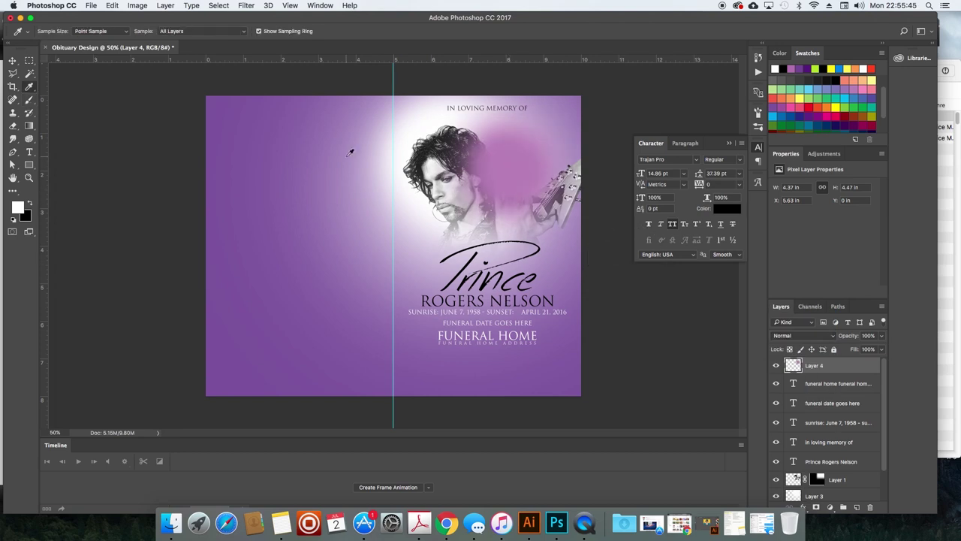
click(516, 161)
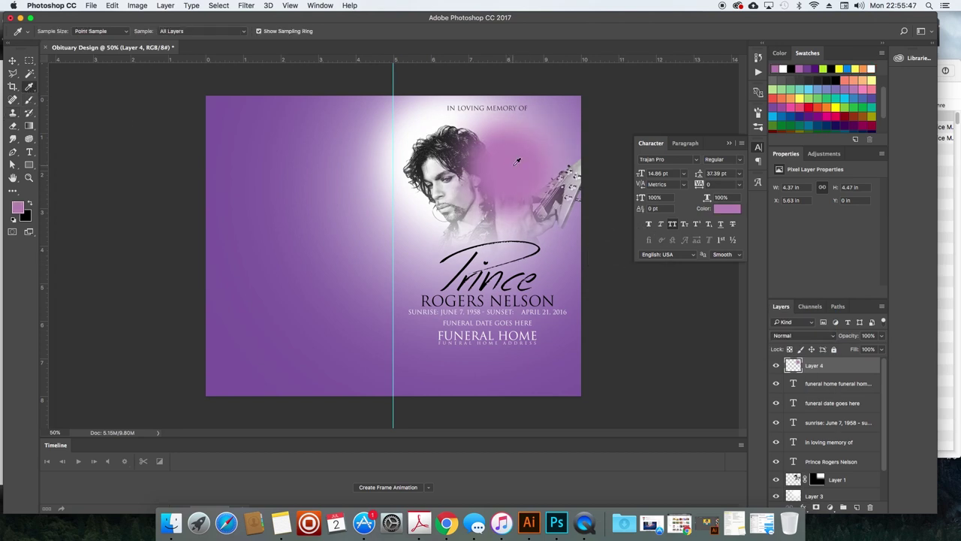
key(v)
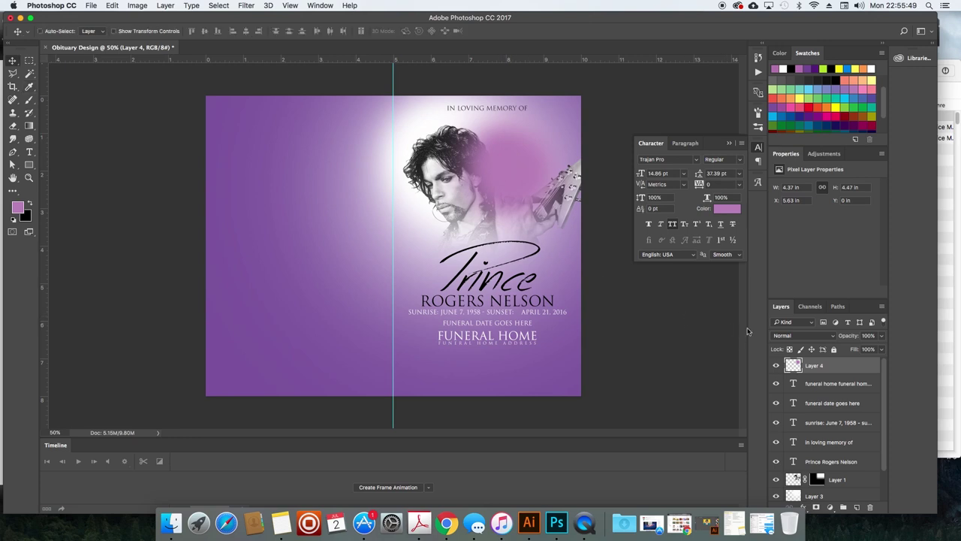
click(787, 334)
click(788, 398)
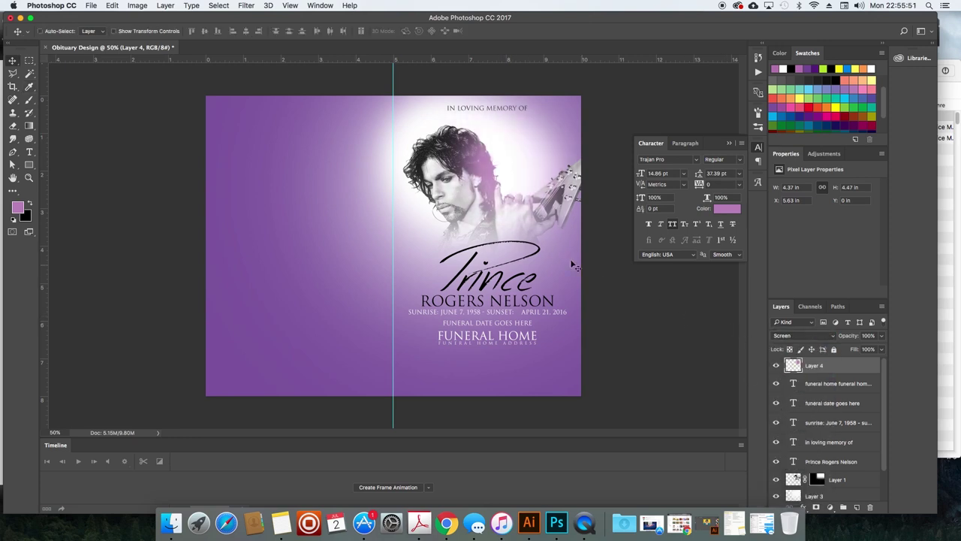
Paint a soft pinkish-purple brush glow on Layer 4 over the lower part of the Prince lettering, undoing a misplaced dab.
key(b)
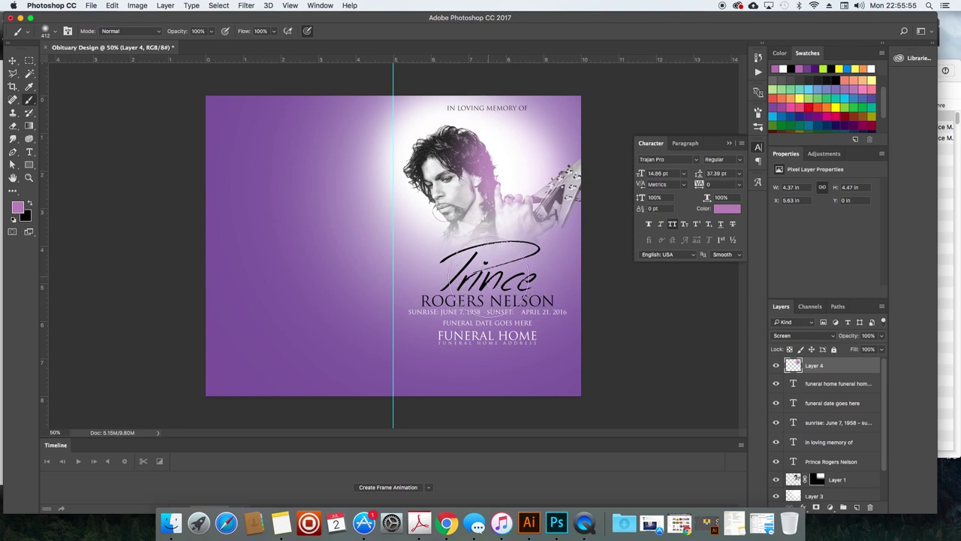
click(491, 291)
key(ctrl+z)
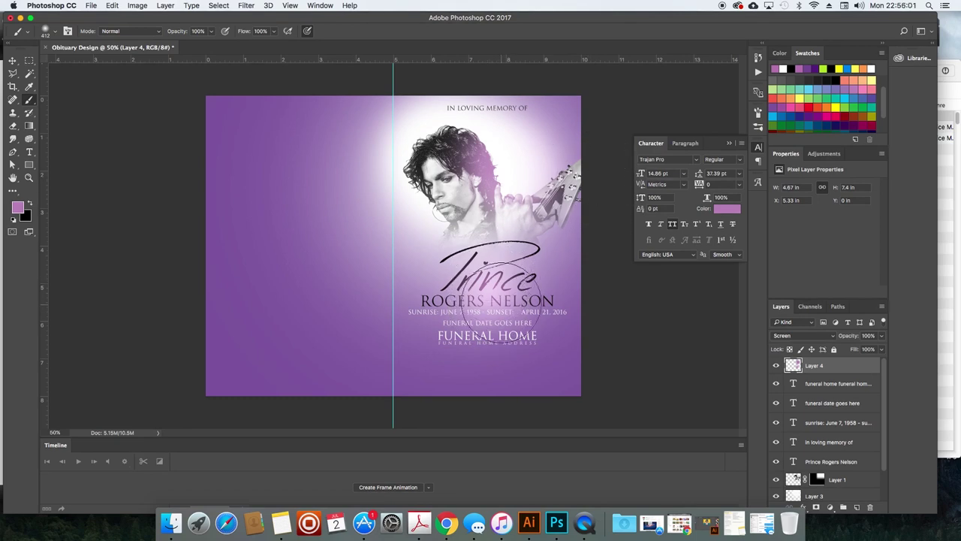
key(v)
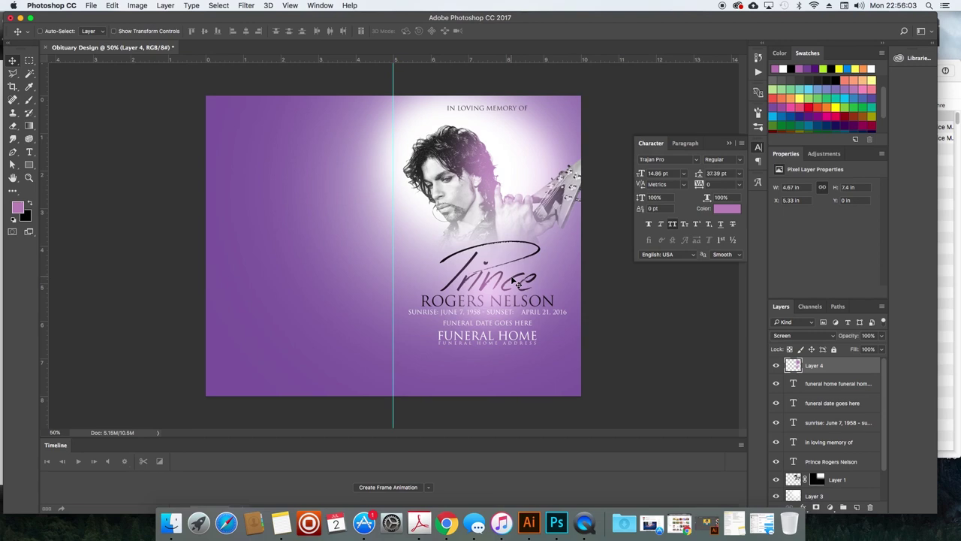
key(super+equal)
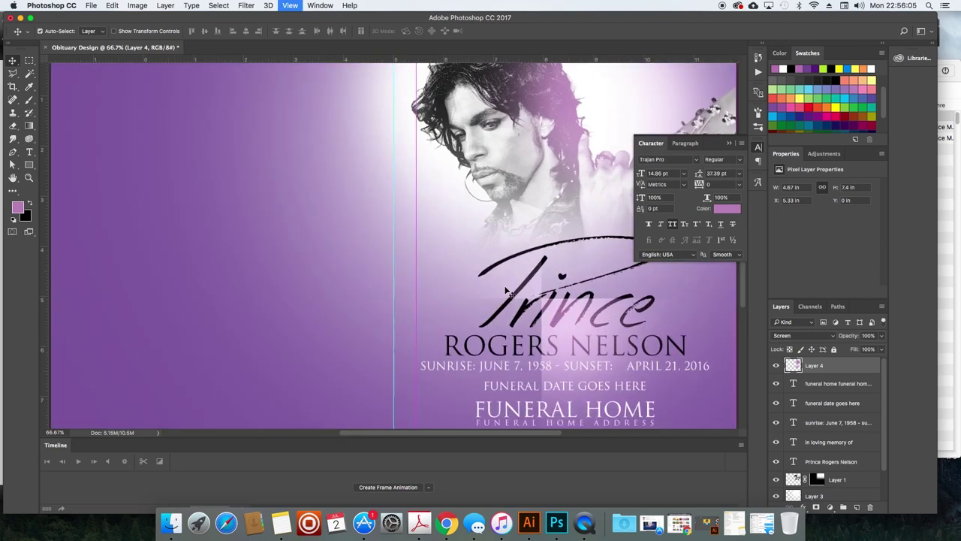
scroll(504, 287, down, 5)
scroll(505, 286, right, 5)
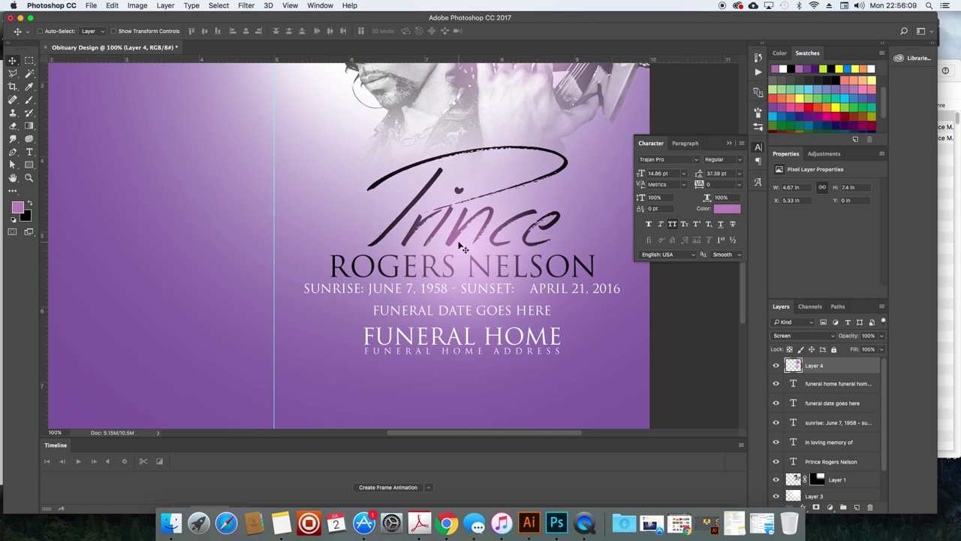
Switch to Chrome to examine the reference obituary layout, then return to the Photoshop design.
scroll(535, 357, down, 5)
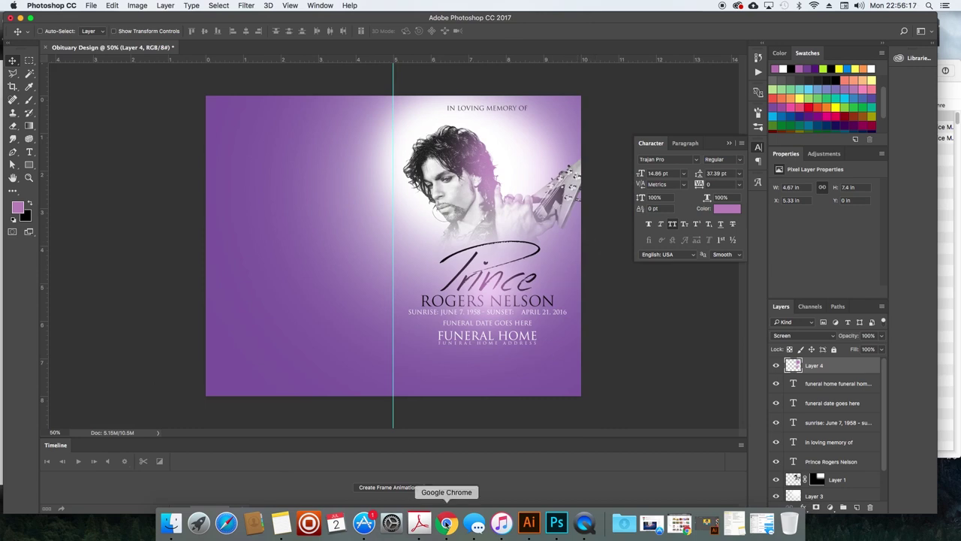
click(446, 523)
click(528, 23)
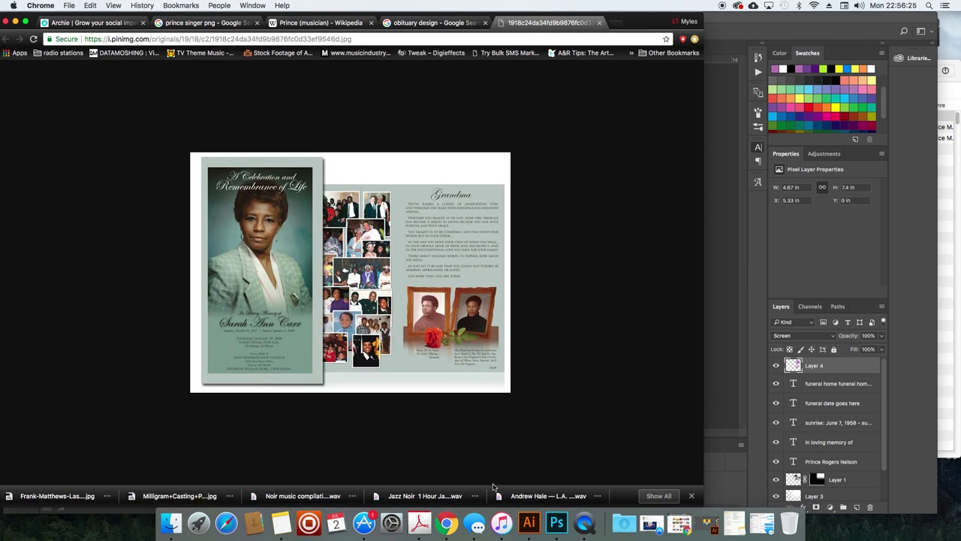
click(556, 524)
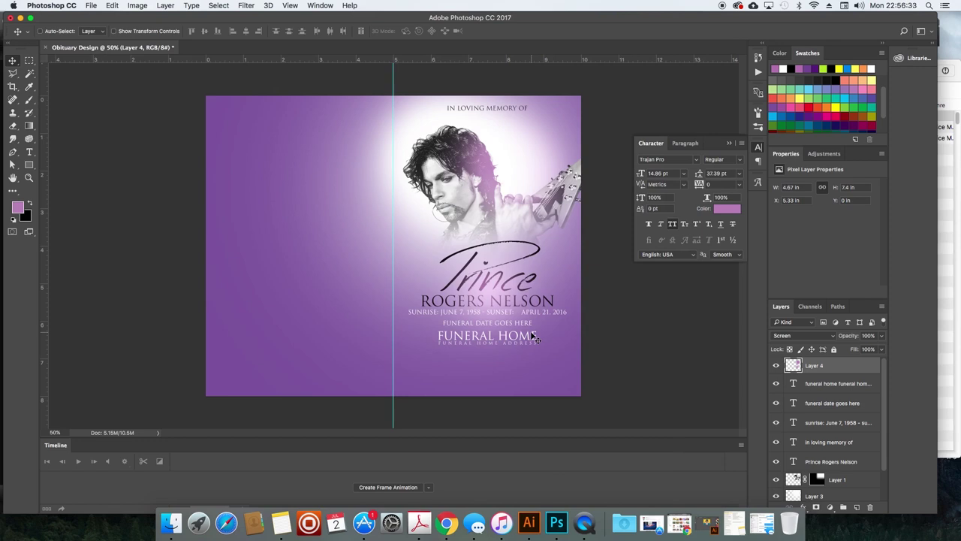
Draw a light purple rectangle of about 433 x 83 px behind the funeral home name and address, directly above Layer 1.
key(super+1)
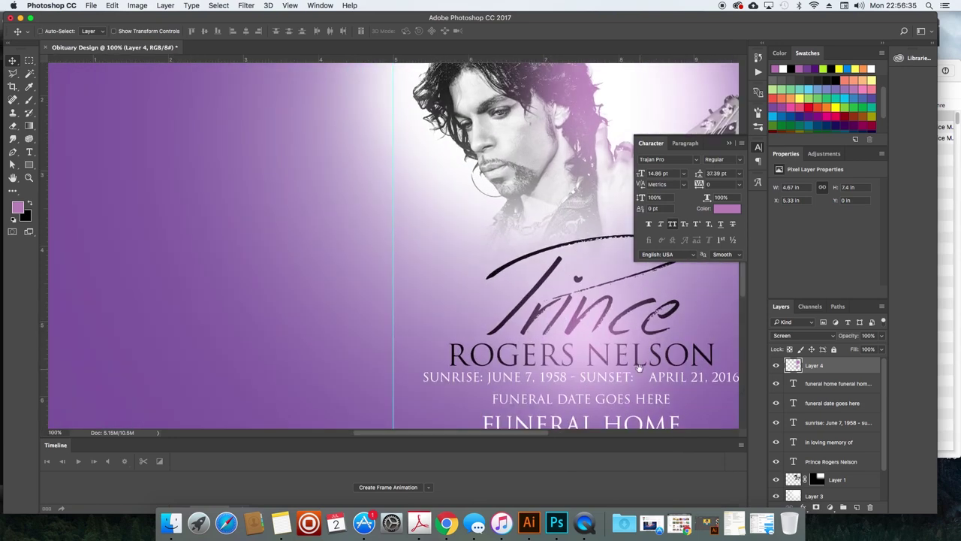
drag(639, 367, 486, 237)
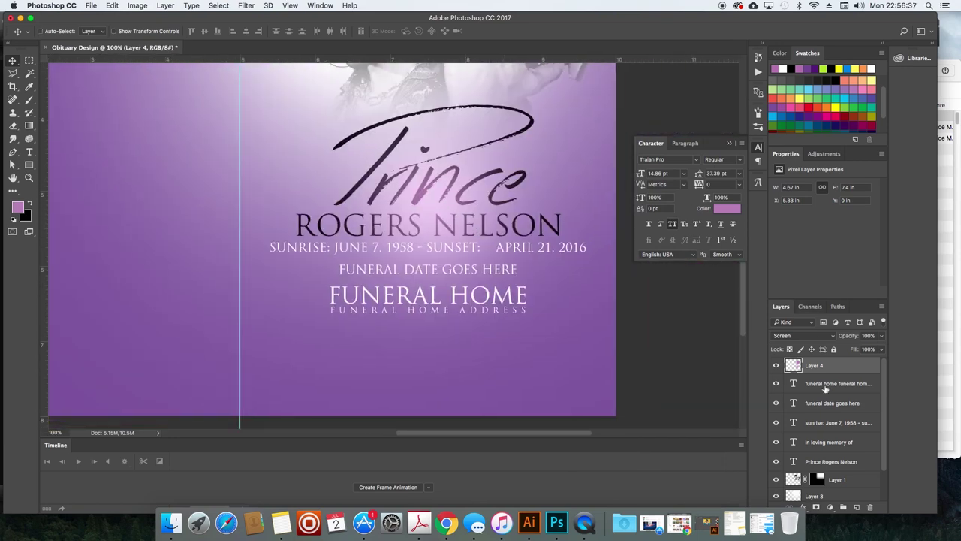
scroll(837, 473, down, 2)
click(839, 427)
click(845, 444)
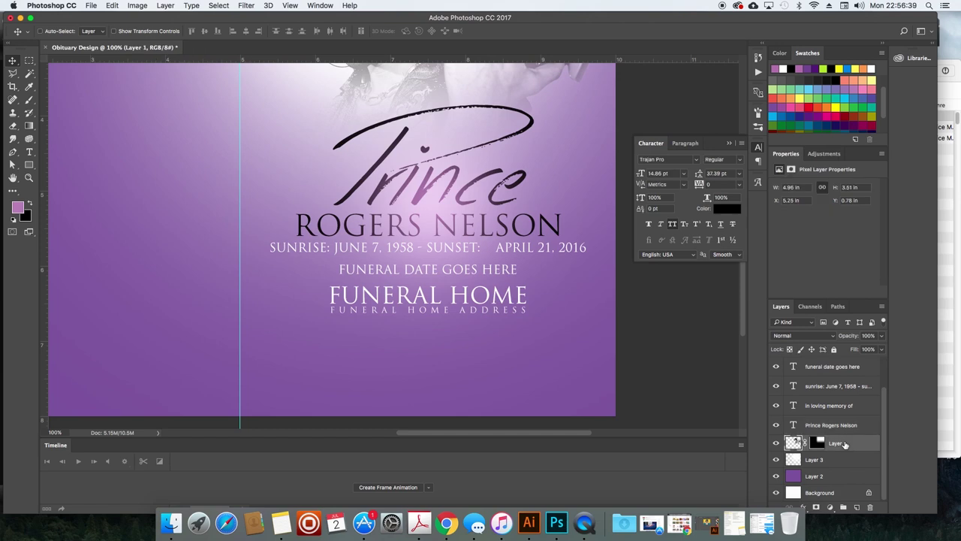
key(u)
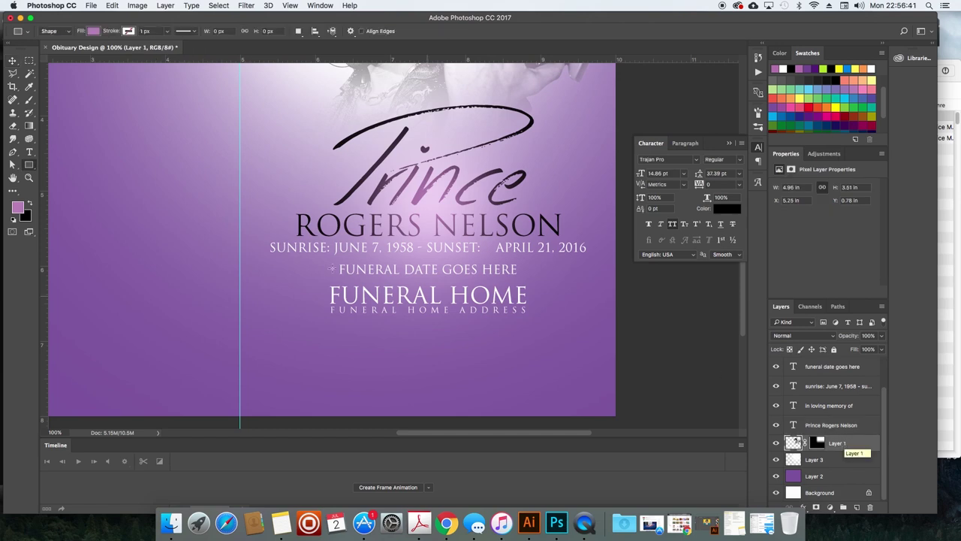
right_click(30, 165)
click(48, 164)
drag(318, 278, 534, 319)
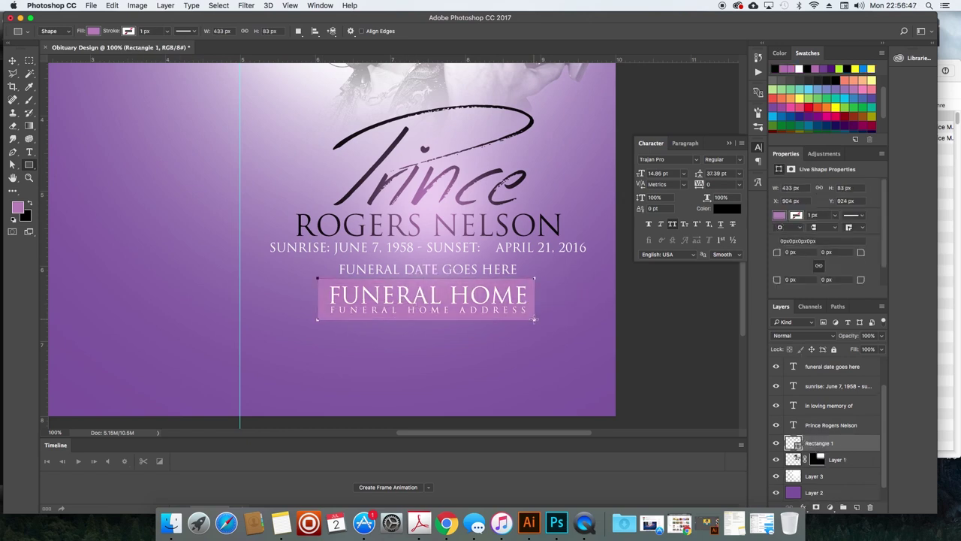
Recolor the funeral home name and address text to dark purple 4a2a6a.
key(v)
click(496, 303)
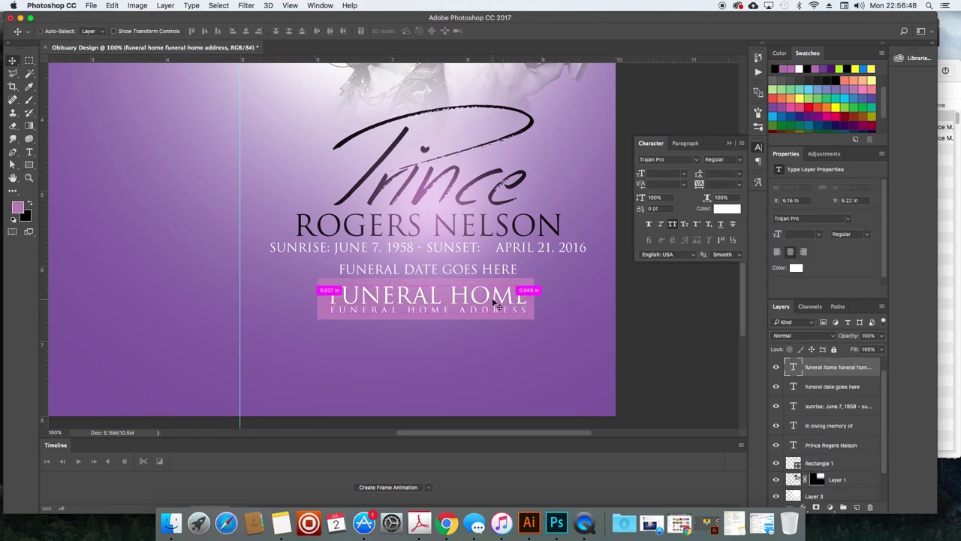
click(734, 211)
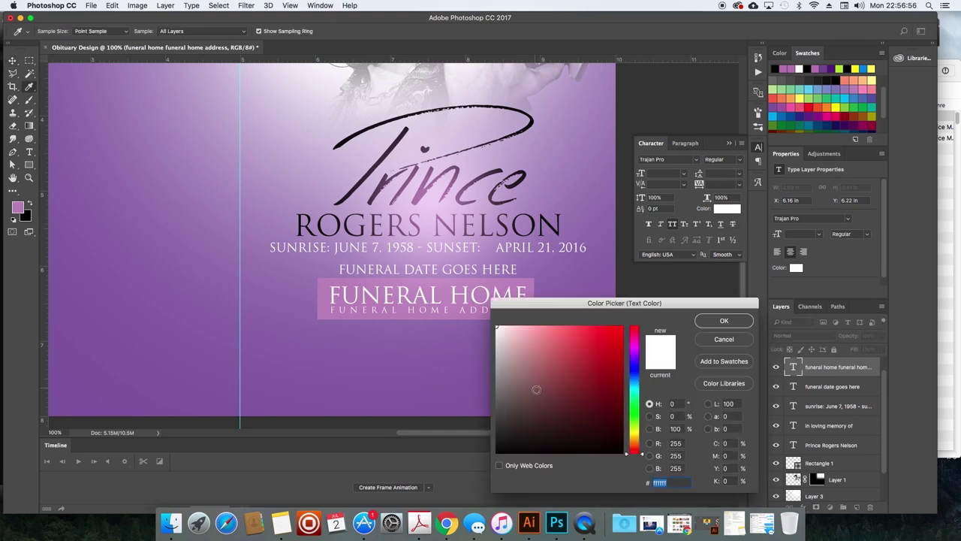
click(592, 277)
mouse_move(598, 337)
mouse_down()
mouse_move(611, 318)
mouse_move(598, 399)
mouse_move(572, 400)
mouse_up()
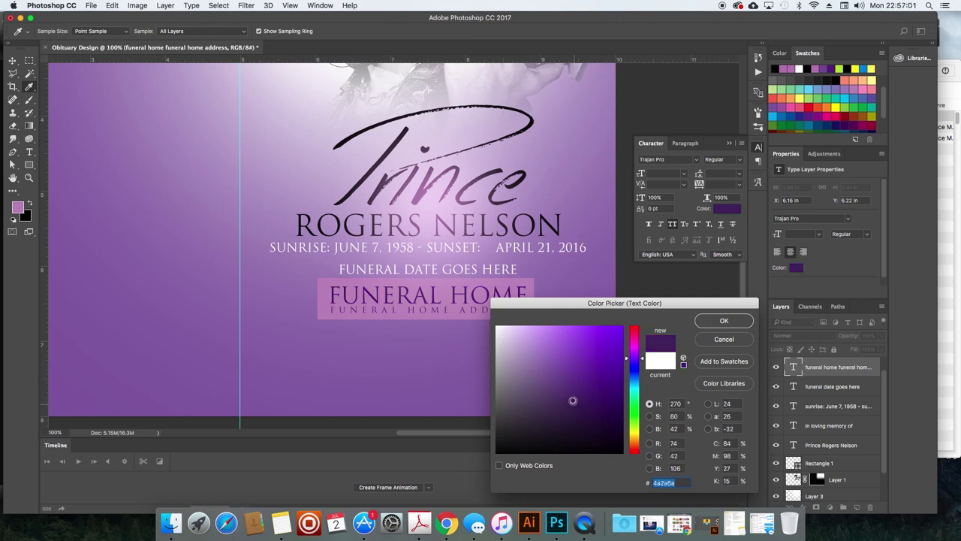
click(723, 321)
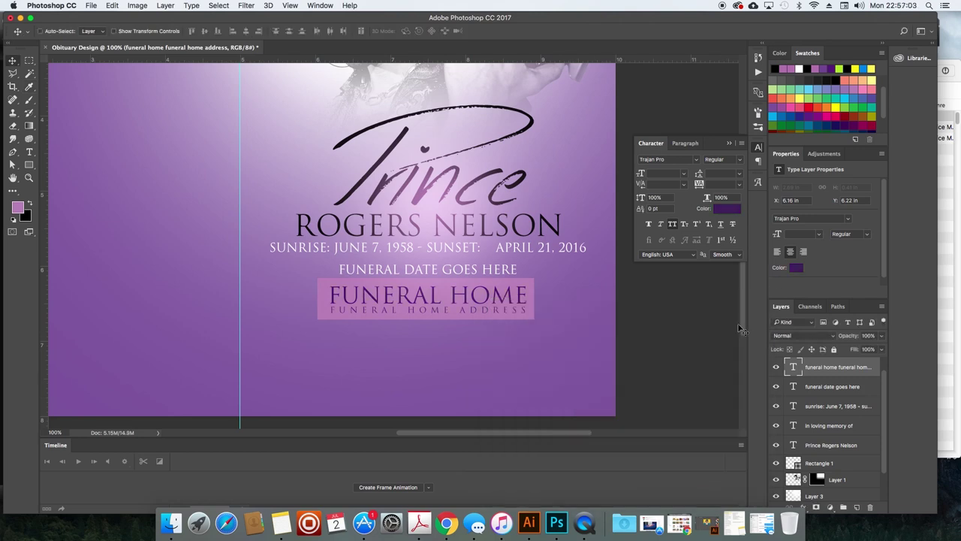
Add a stroke layer style to the rectangle behind the funeral home text and set its position to Inside.
key(super+minus)
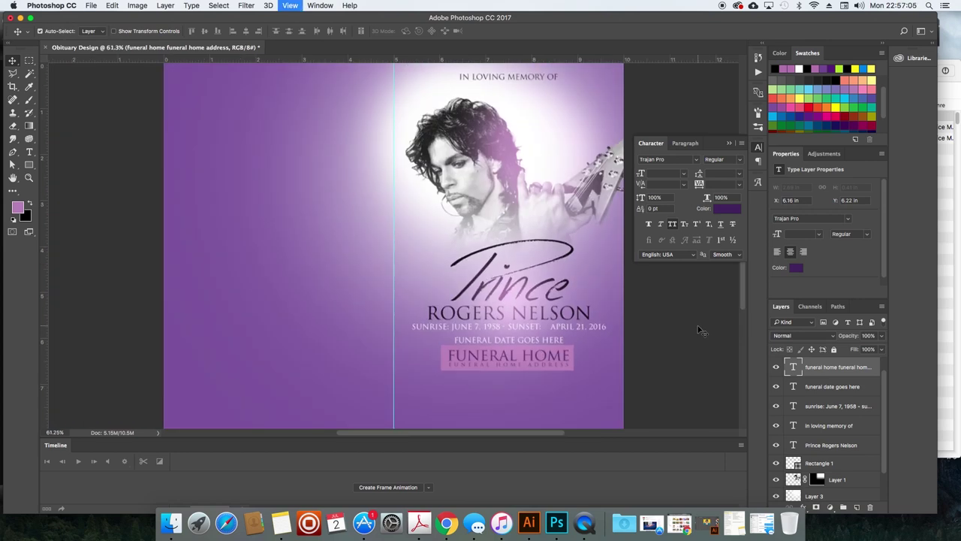
key(super+minus)
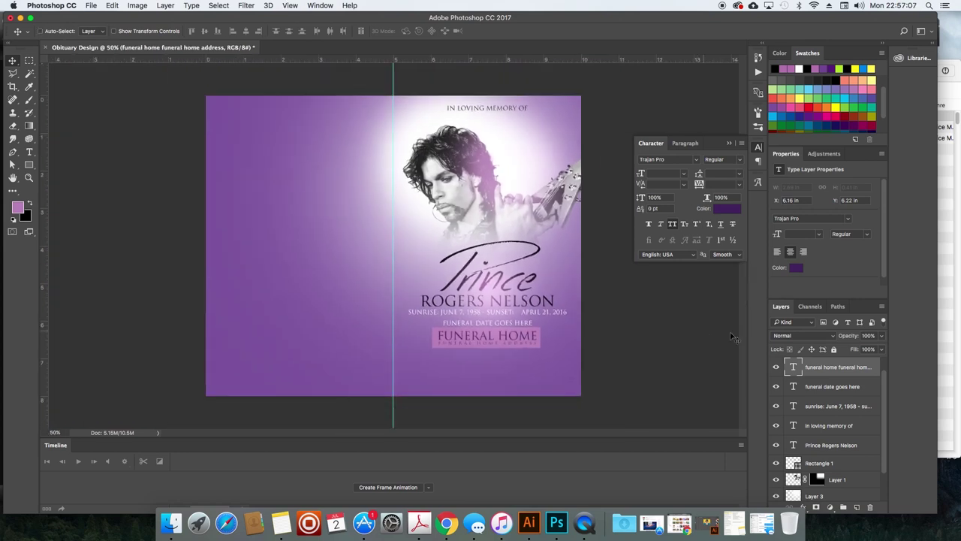
click(528, 336)
scroll(528, 336, up, 5)
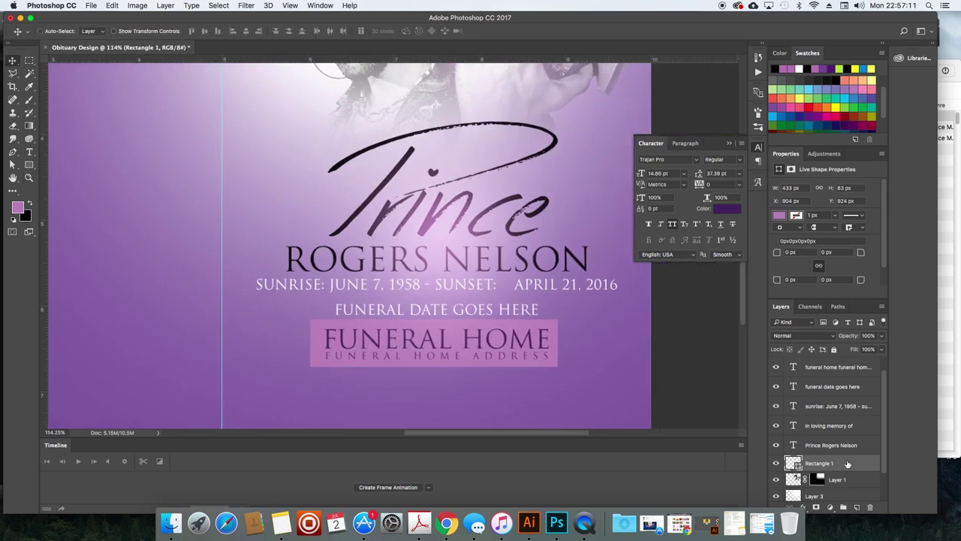
double_click(847, 463)
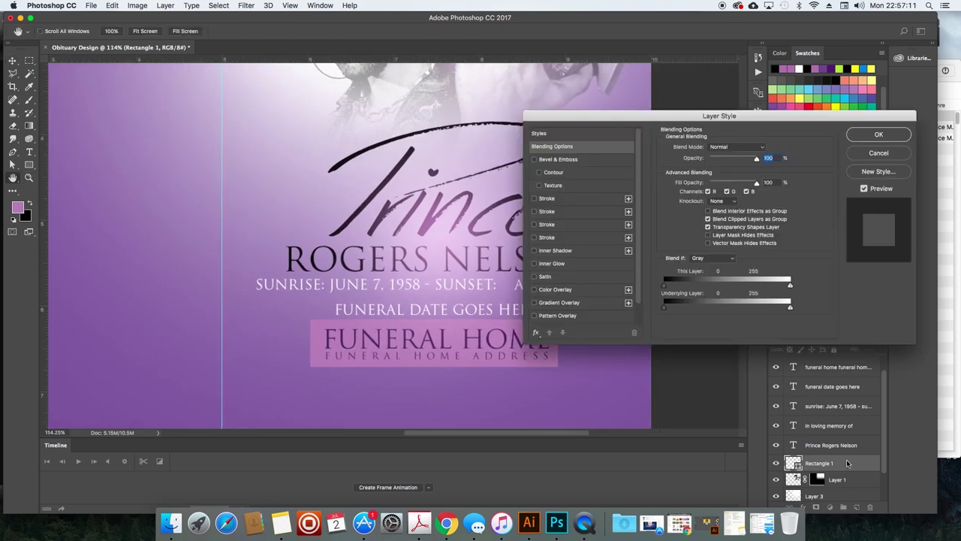
click(543, 199)
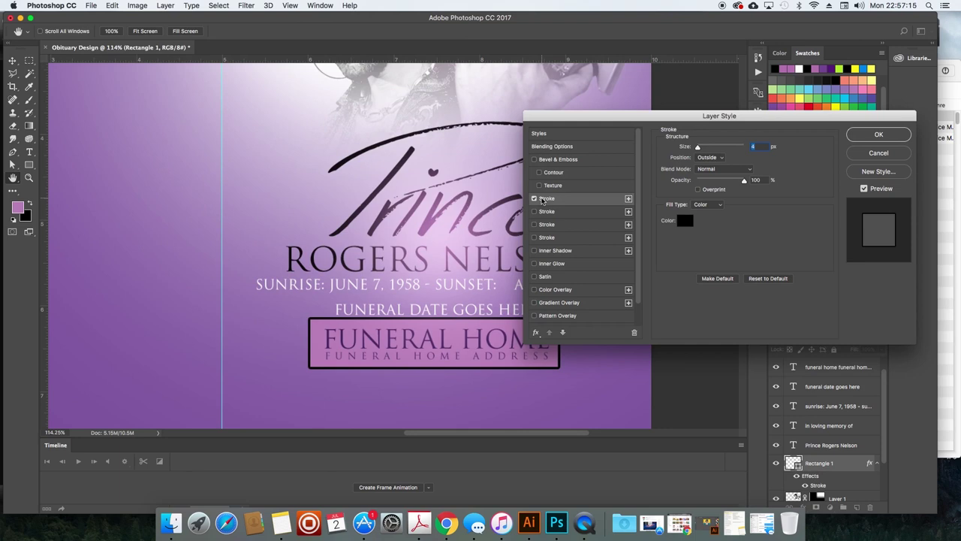
click(707, 158)
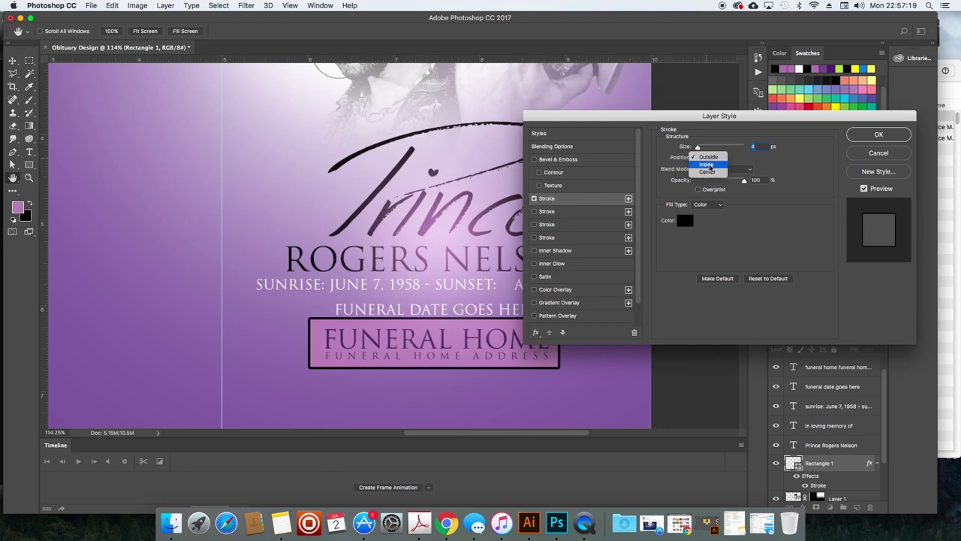
click(709, 165)
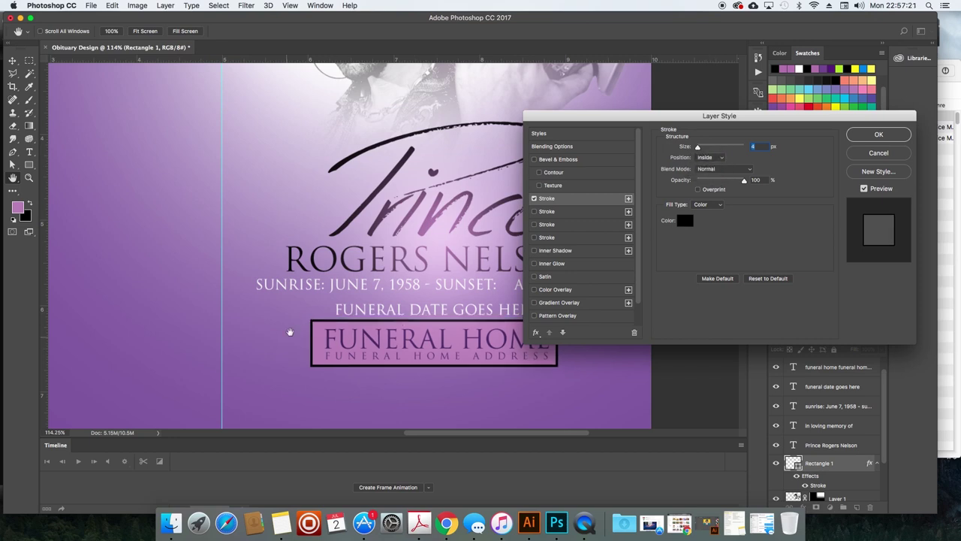
click(707, 158)
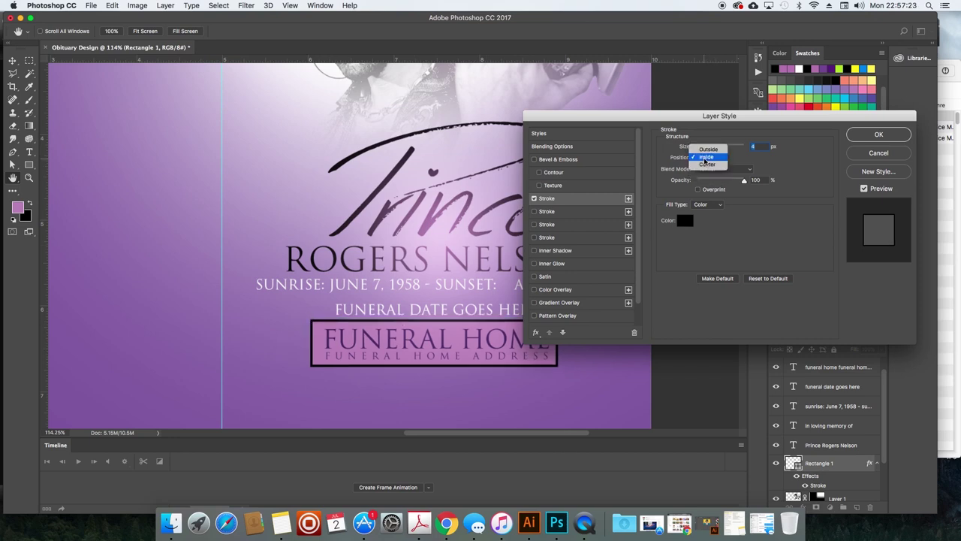
click(707, 151)
click(710, 155)
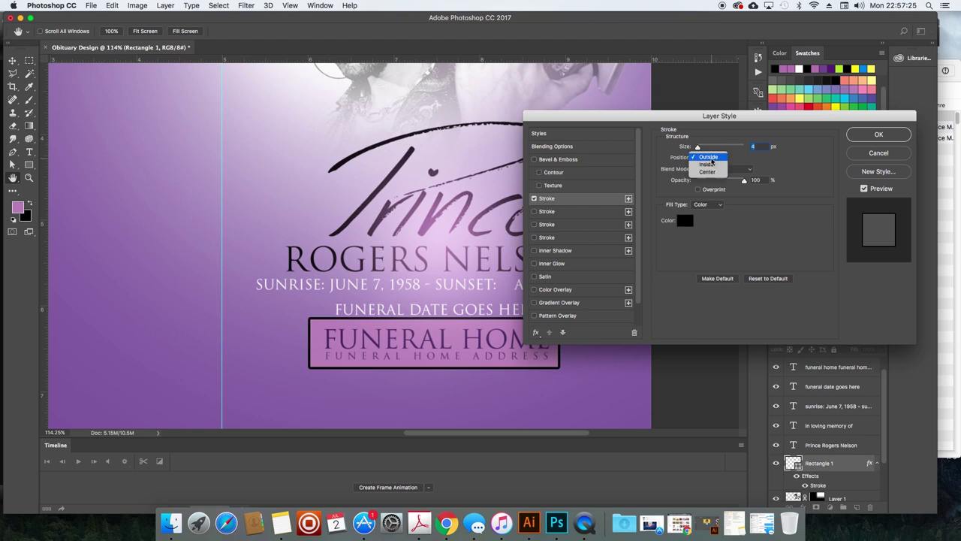
click(715, 165)
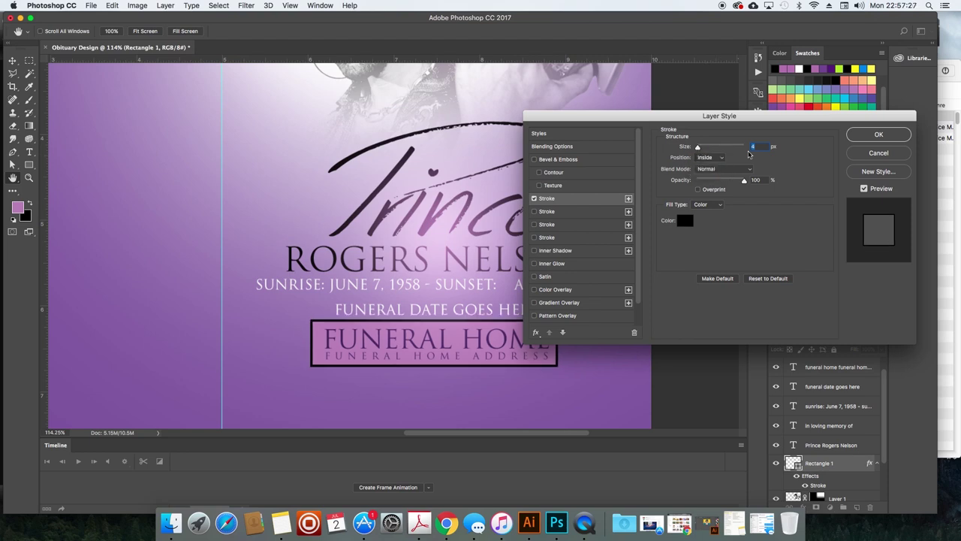
Set the rectangle's stroke size to 2 px and its color to the dark purple sampled from the funeral home lettering.
key(Up)
key(Down)
key(Down)
key(Down)
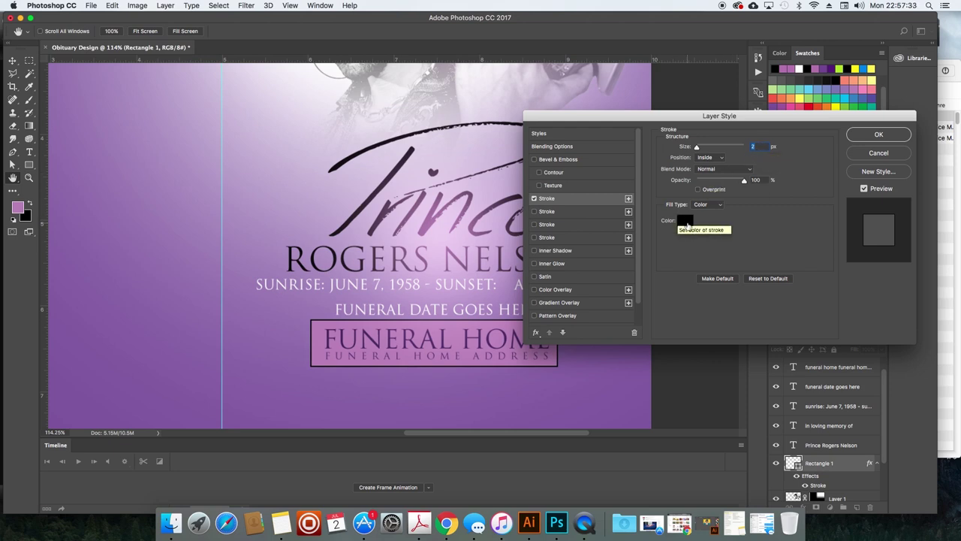
key(Down)
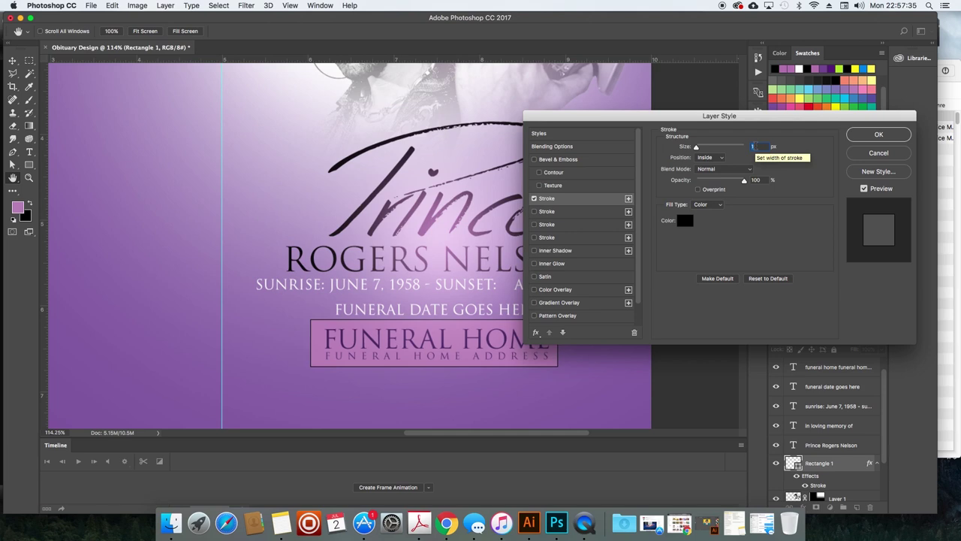
key(Up)
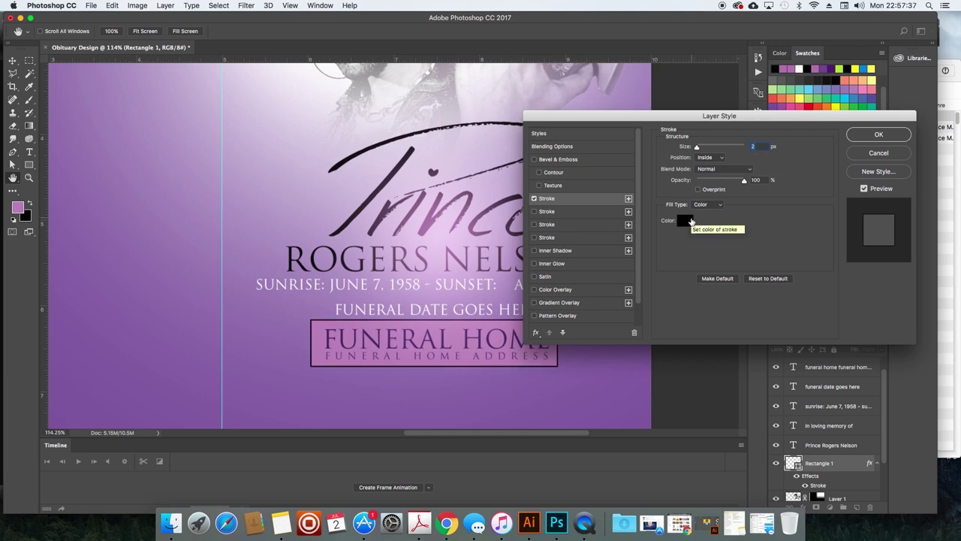
click(684, 220)
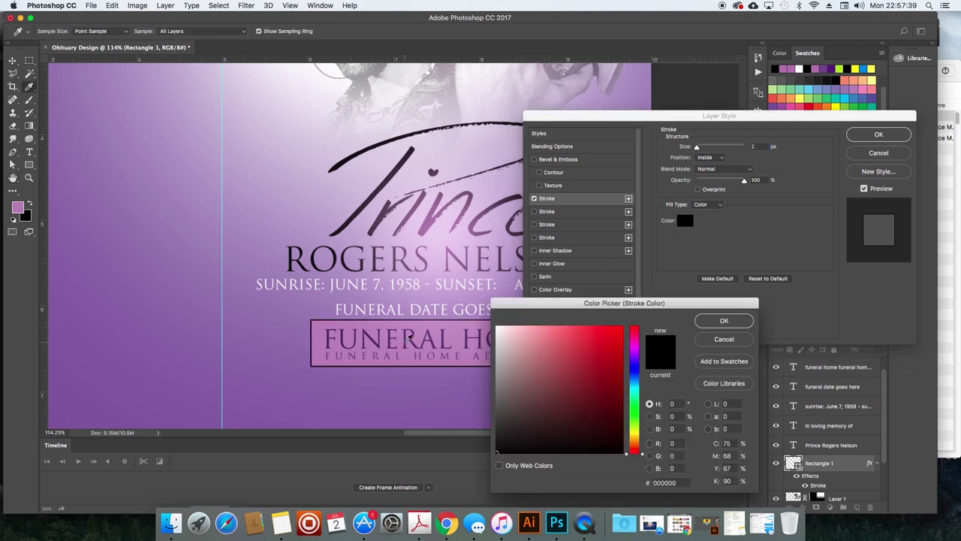
click(404, 344)
click(724, 320)
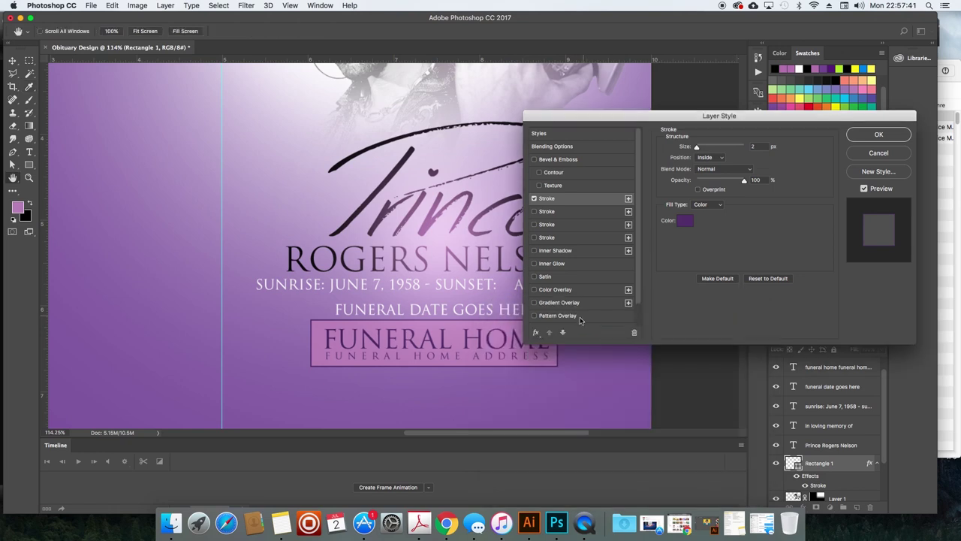
Apply a diagonal-line pattern overlay to the rectangle with Overlay blending at 17% opacity.
click(557, 316)
click(534, 316)
click(534, 316)
click(732, 148)
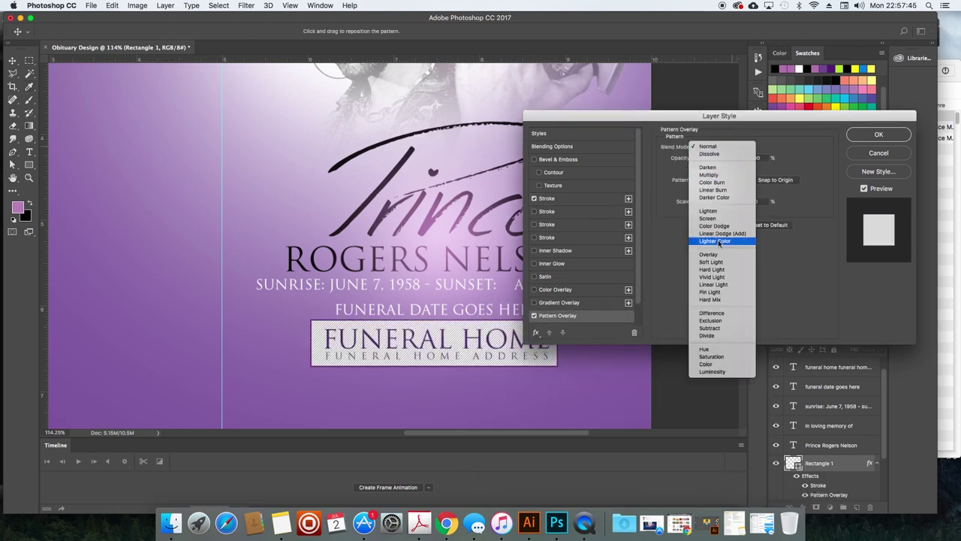
click(721, 245)
drag(743, 158, 704, 160)
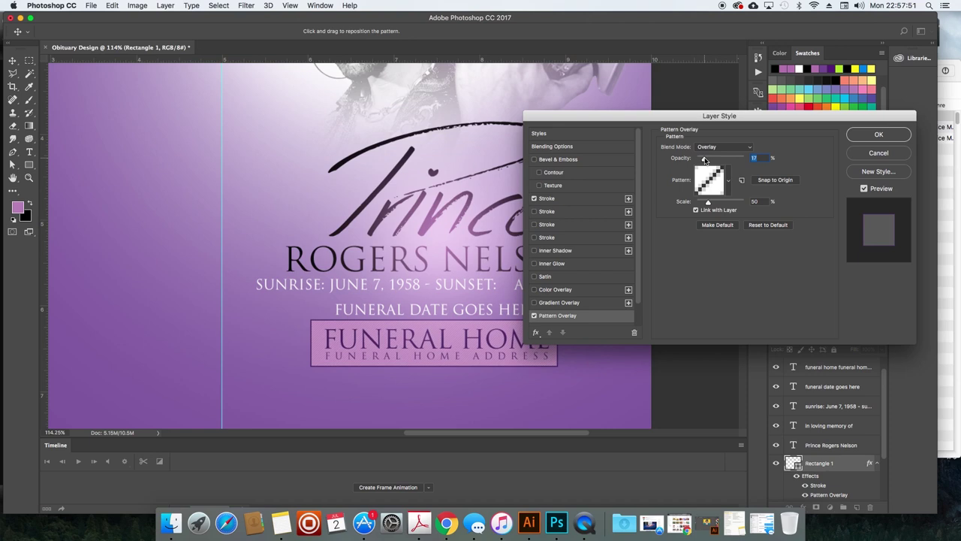
key(Return)
key(super+minus)
key(super+minus)
key(super+minus)
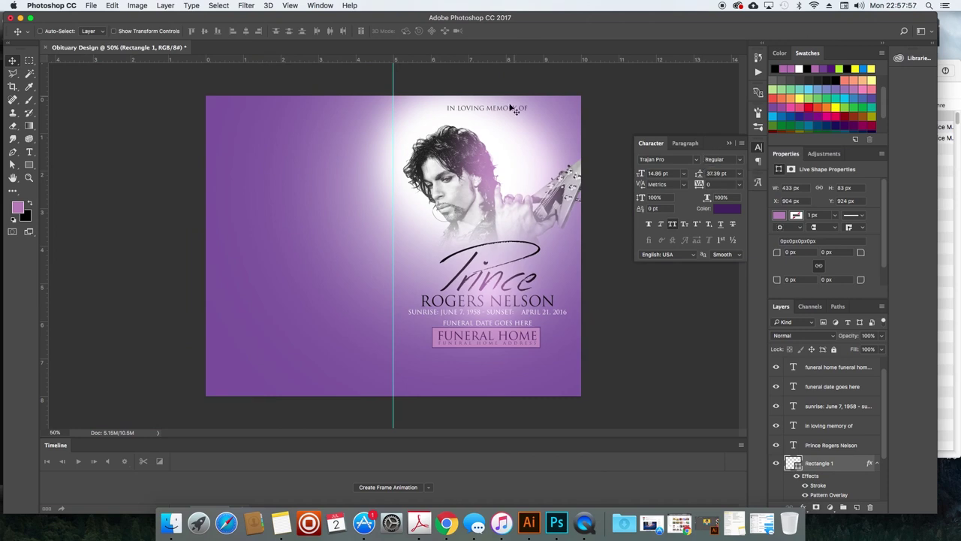
Switch to Chrome and search Google Images for "clouds" in a new tab.
click(446, 523)
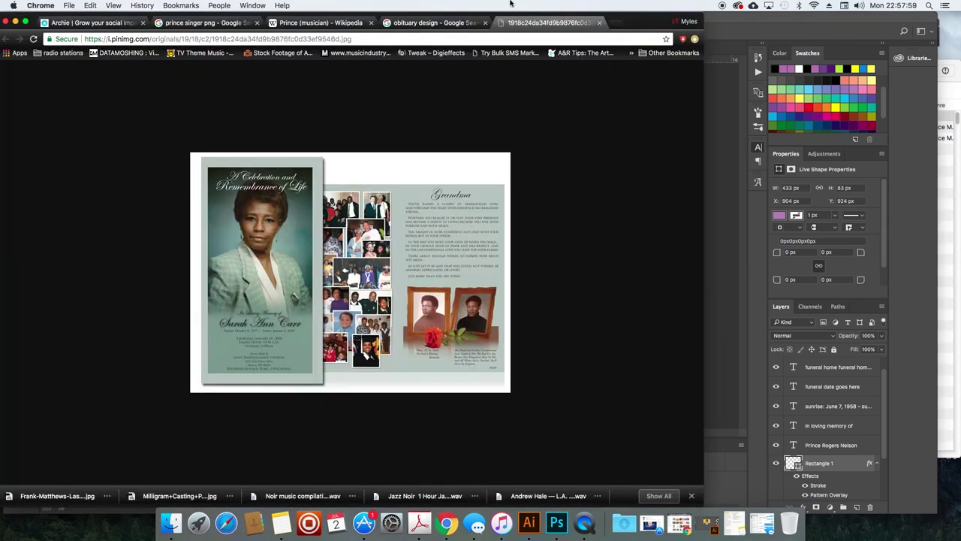
click(617, 23)
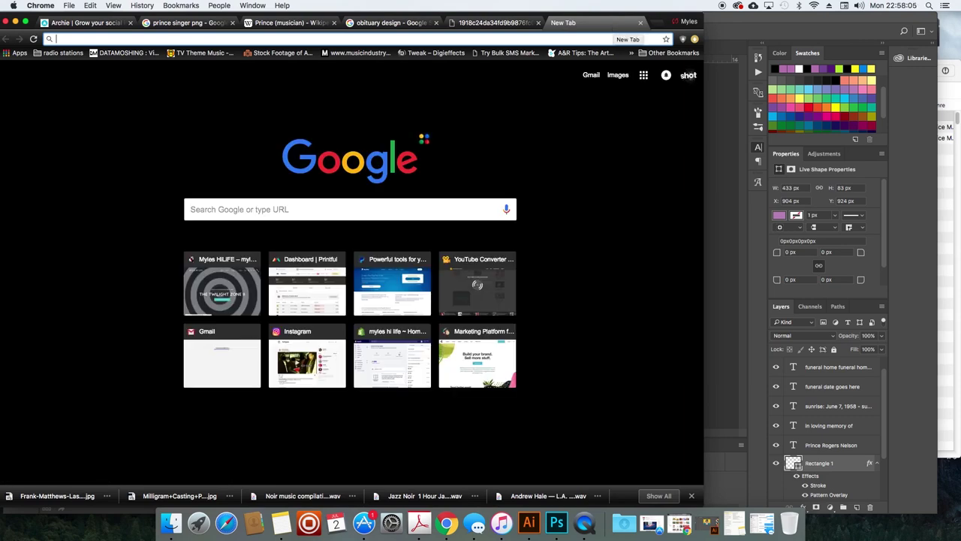
text(clouds)
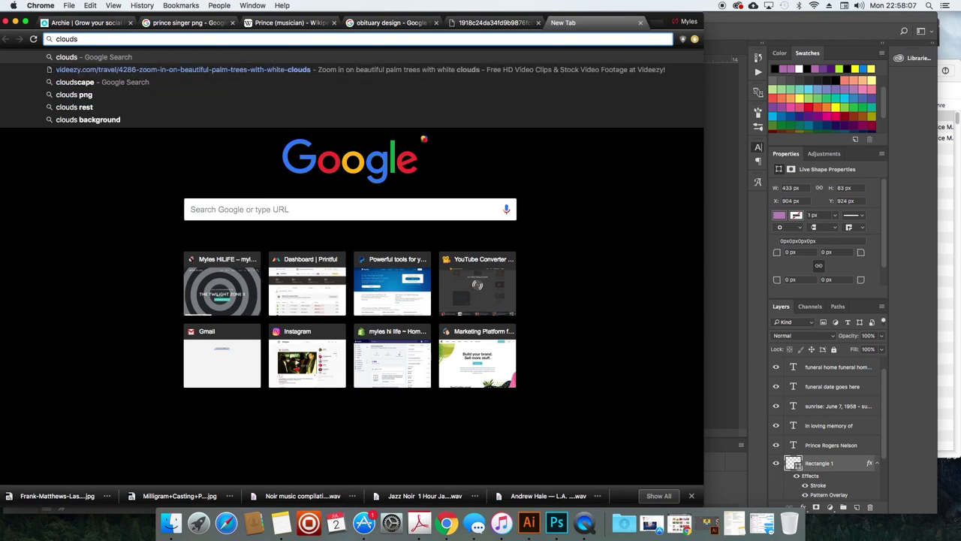
key(Return)
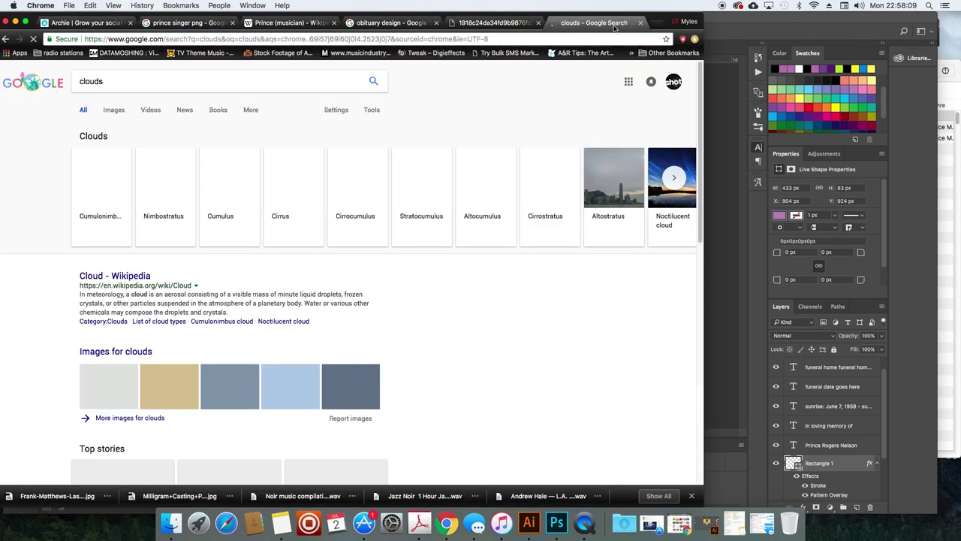
click(114, 111)
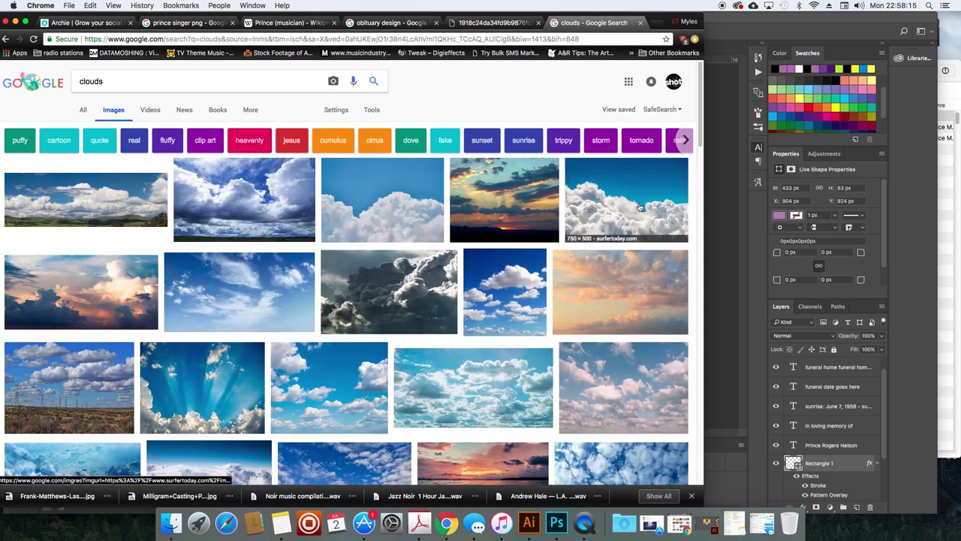
Browse the cloud image results for a sky picture suited to the obituary cover.
scroll(639, 207, down, 10)
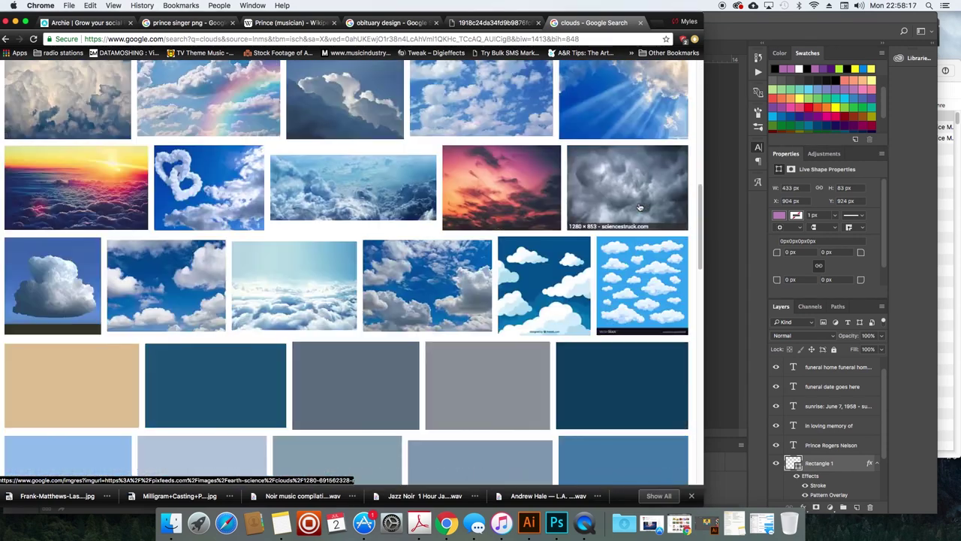
scroll(640, 207, down, 3)
scroll(442, 217, down, 2)
scroll(443, 217, down, 6)
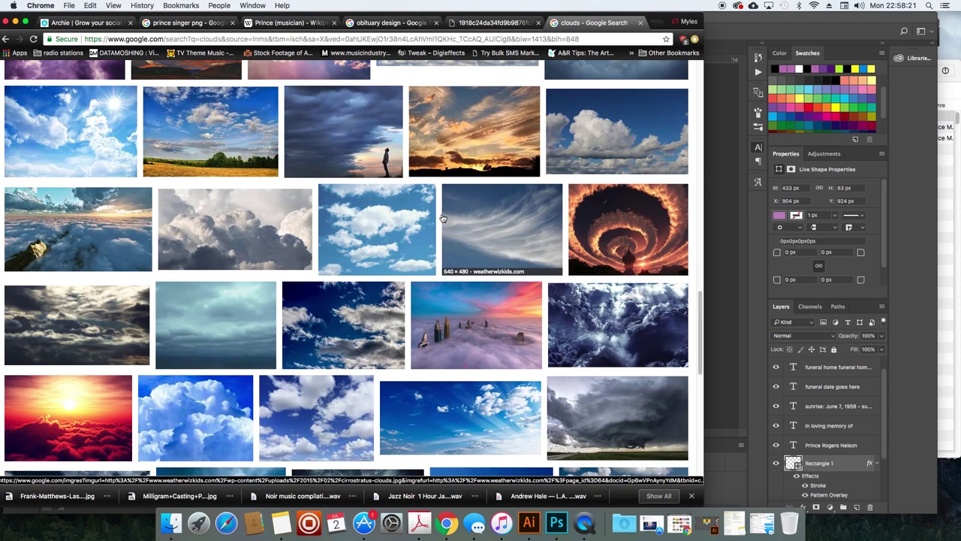
scroll(442, 217, down, 3)
scroll(340, 273, down, 3)
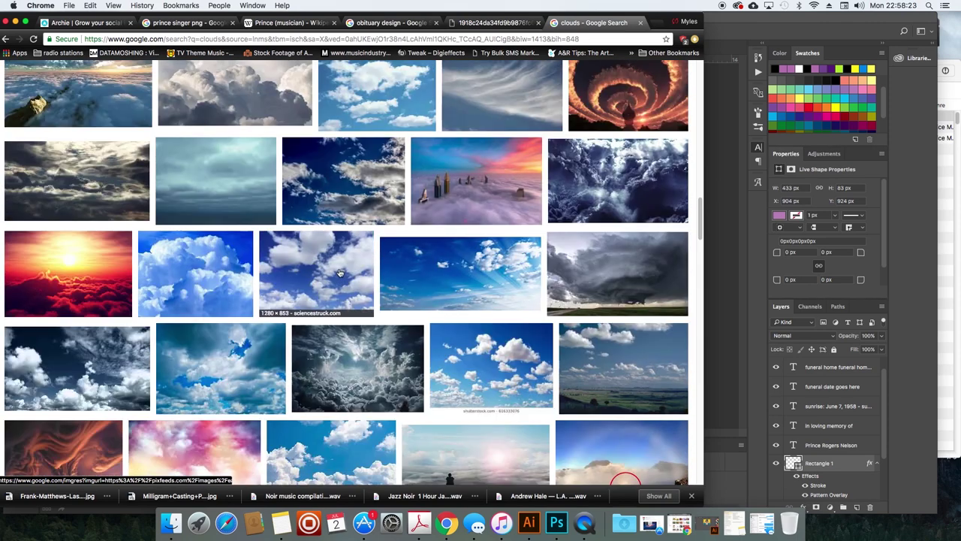
scroll(340, 273, down, 3)
scroll(339, 273, down, 8)
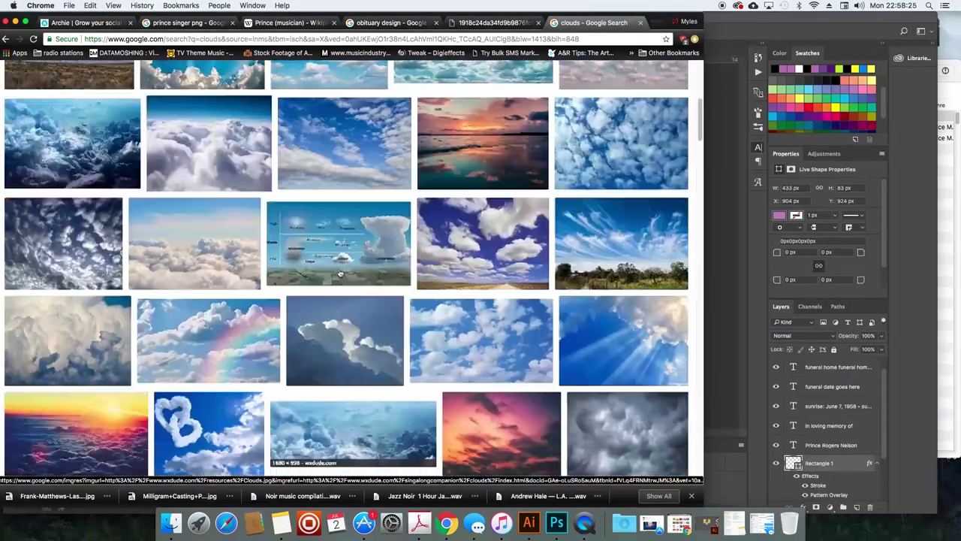
scroll(339, 272, up, 20)
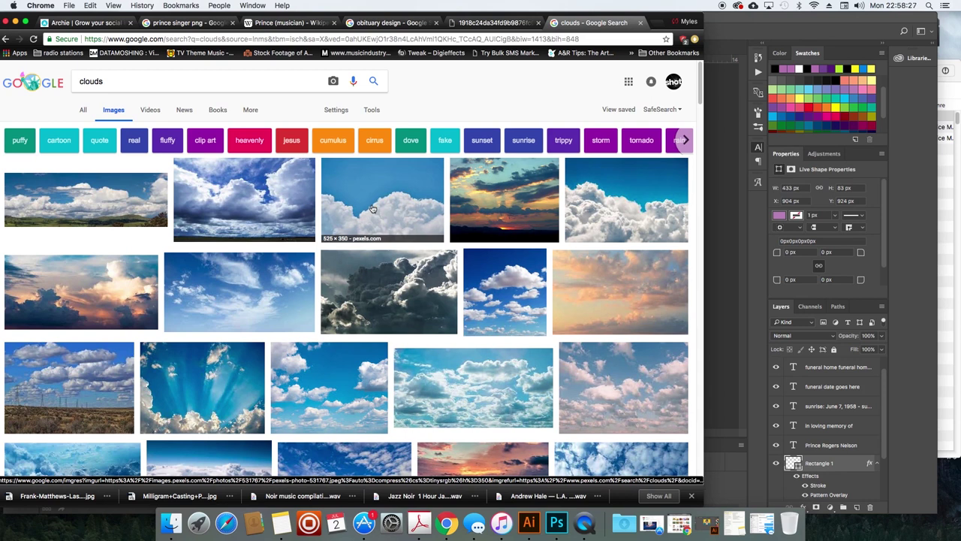
Filter the cloud results to large images and copy the 1280 x 720 "Clouds & Airports (Timelapse)" picture.
click(362, 111)
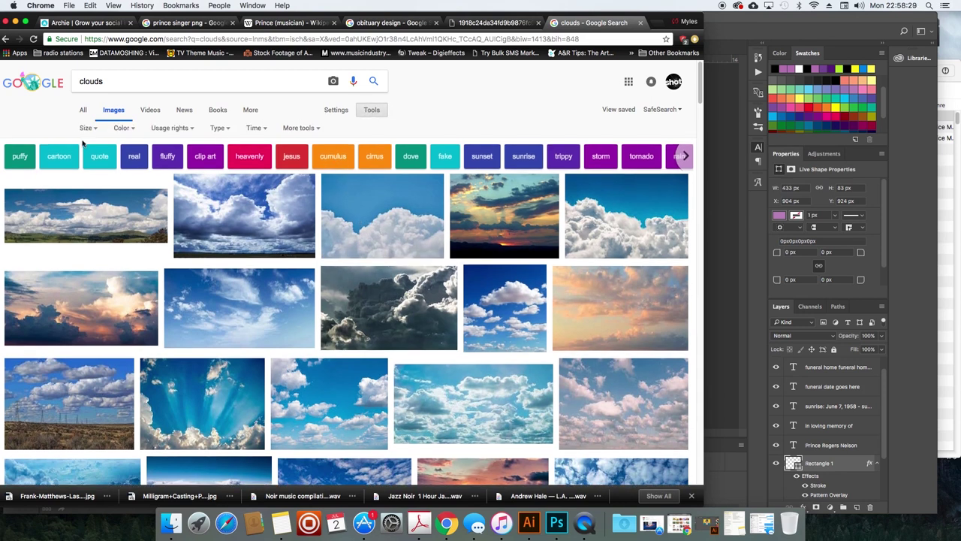
click(87, 127)
click(96, 159)
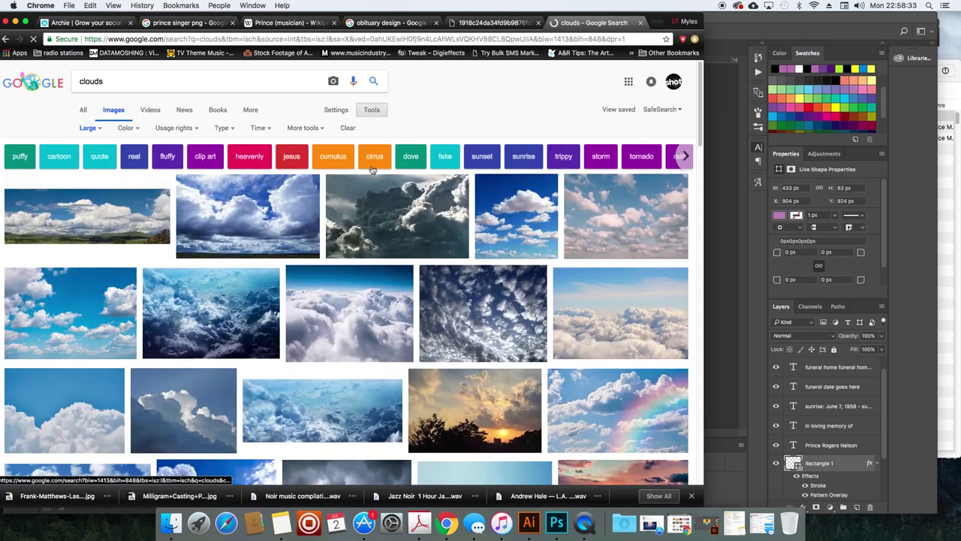
click(244, 212)
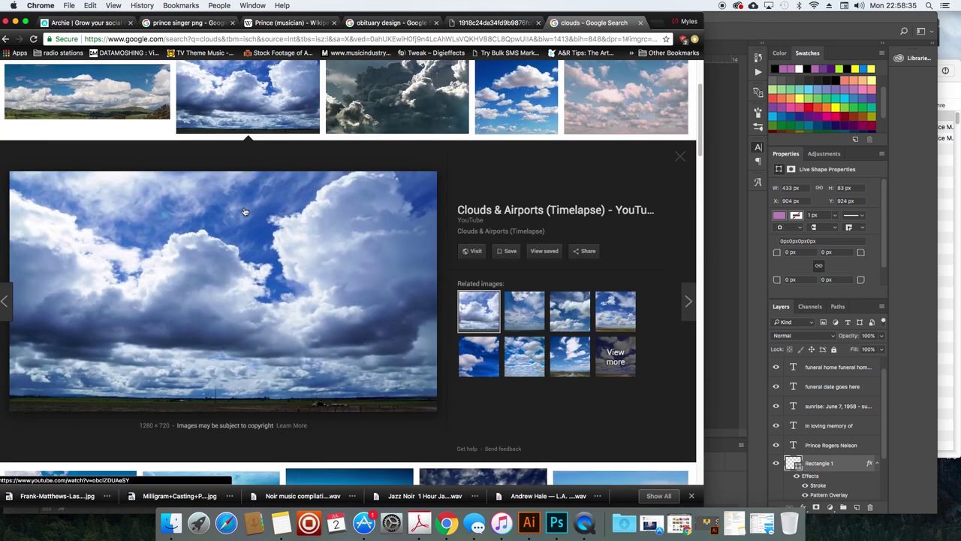
right_click(308, 252)
click(318, 337)
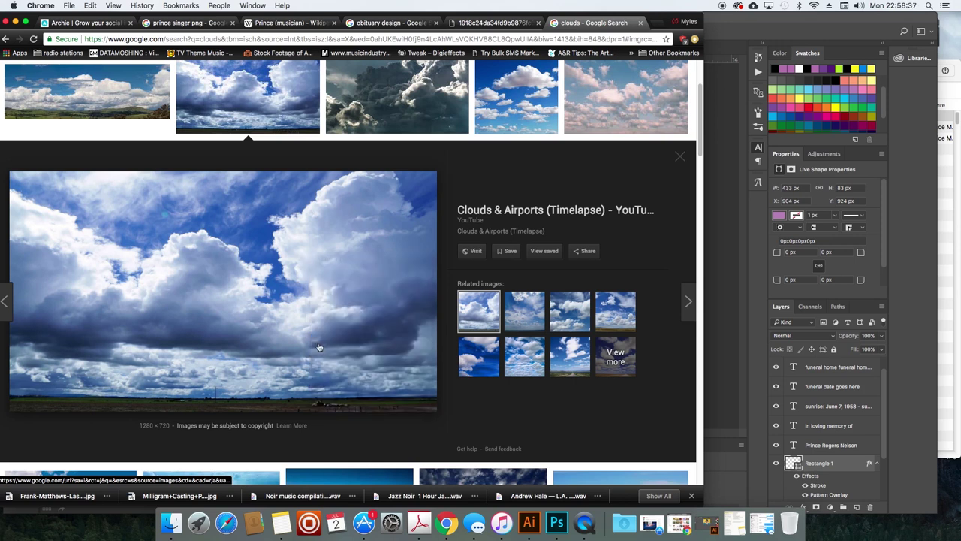
Switch to Photoshop, paste the cloud picture above Layer 2 and place it flush with the page top, about 3.05 in from the left edge.
click(742, 283)
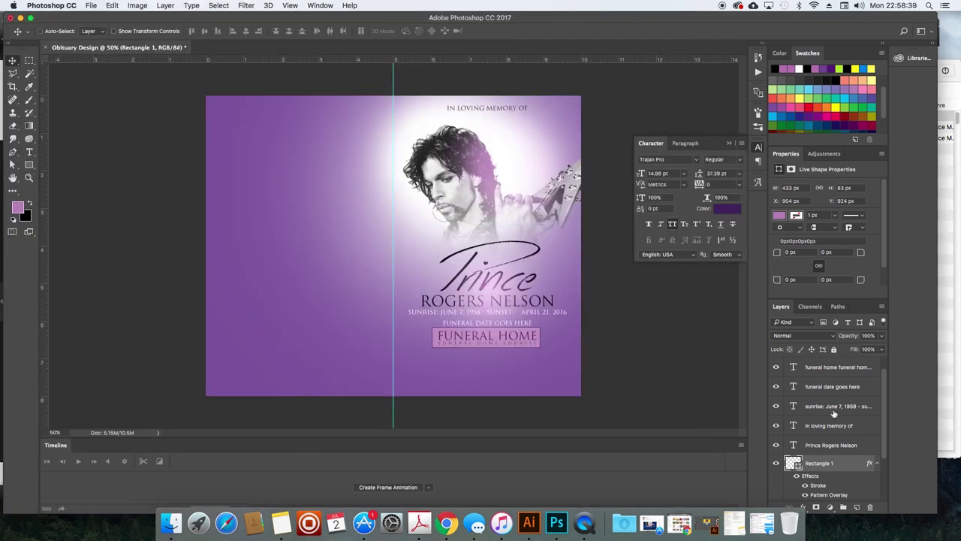
scroll(833, 413, down, 3)
click(824, 477)
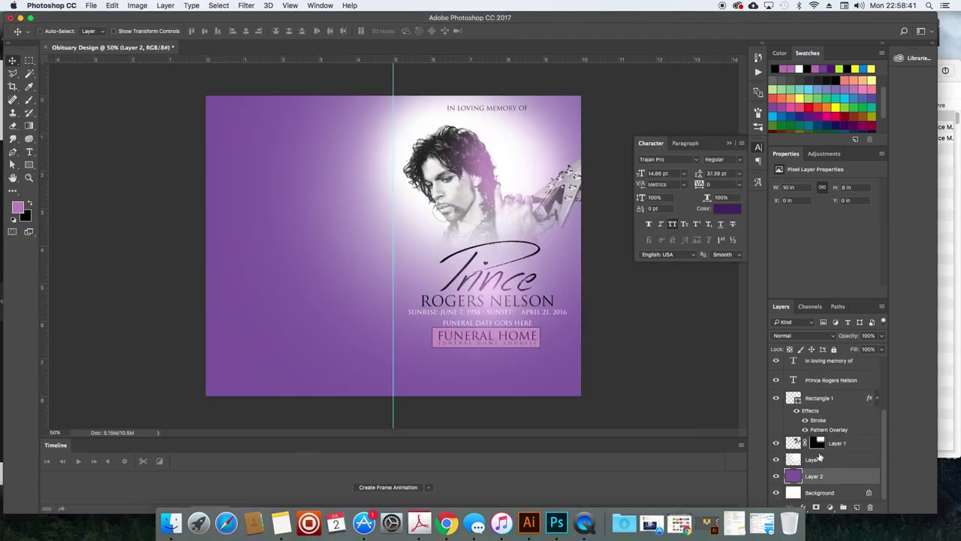
key(super+v)
drag(440, 258, 518, 205)
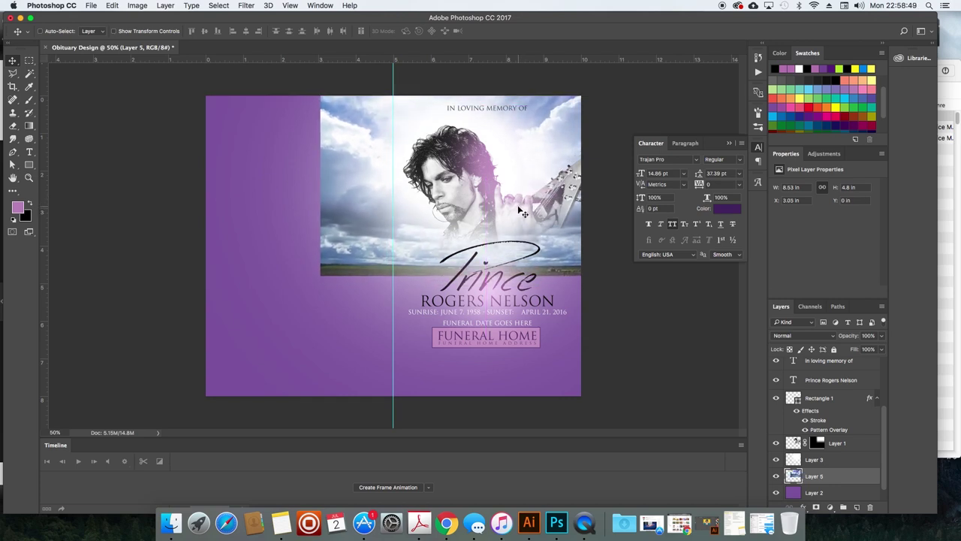
Add a layer mask to the cloud picture and fade its left and lower edges with black-to-transparent gradients.
click(817, 508)
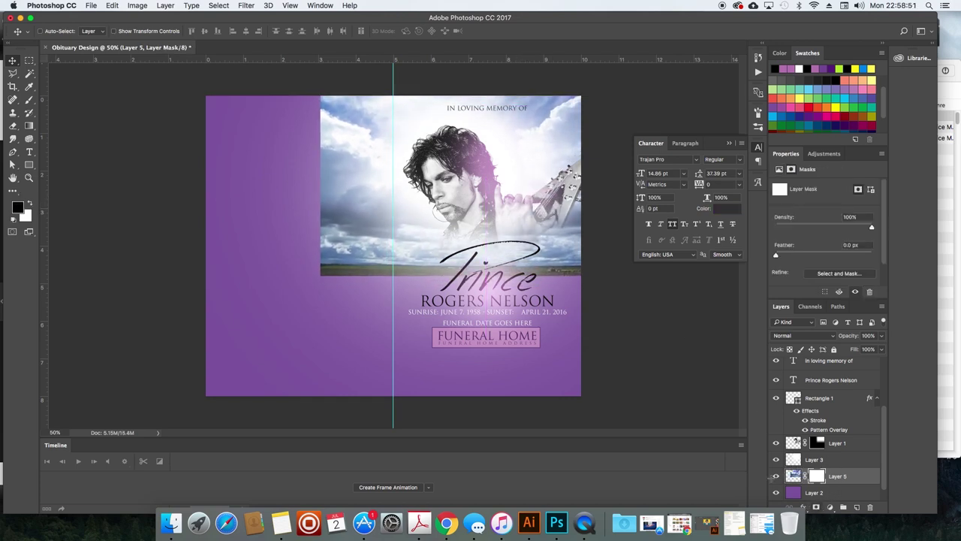
key(g)
drag(326, 233, 447, 295)
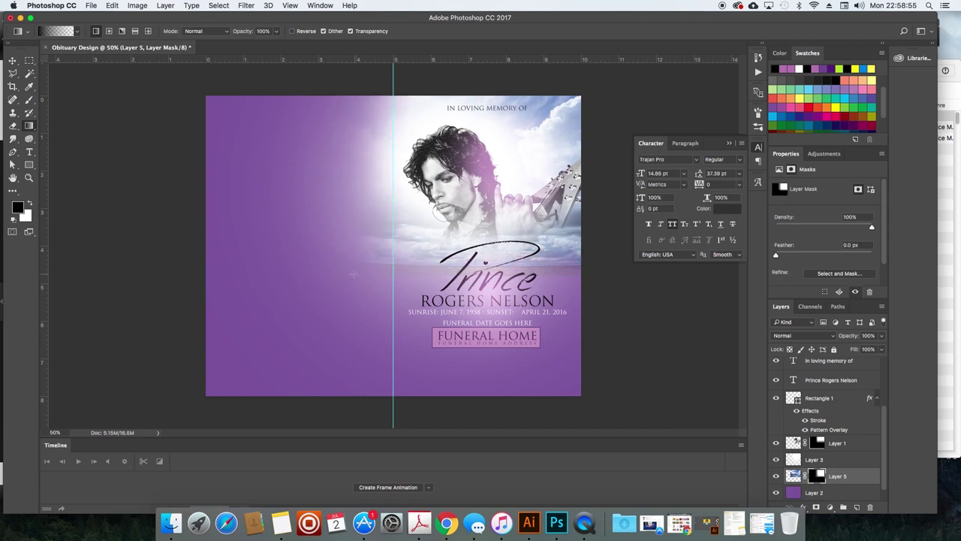
key(v)
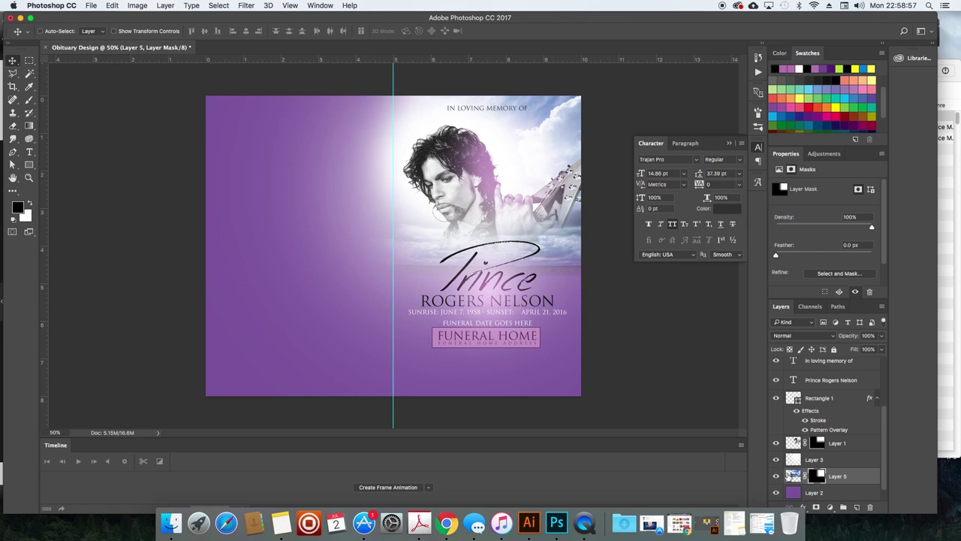
Desaturate the cloud image itself, not its mask, with a Hue/Saturation adjustment at saturation -100.
click(792, 475)
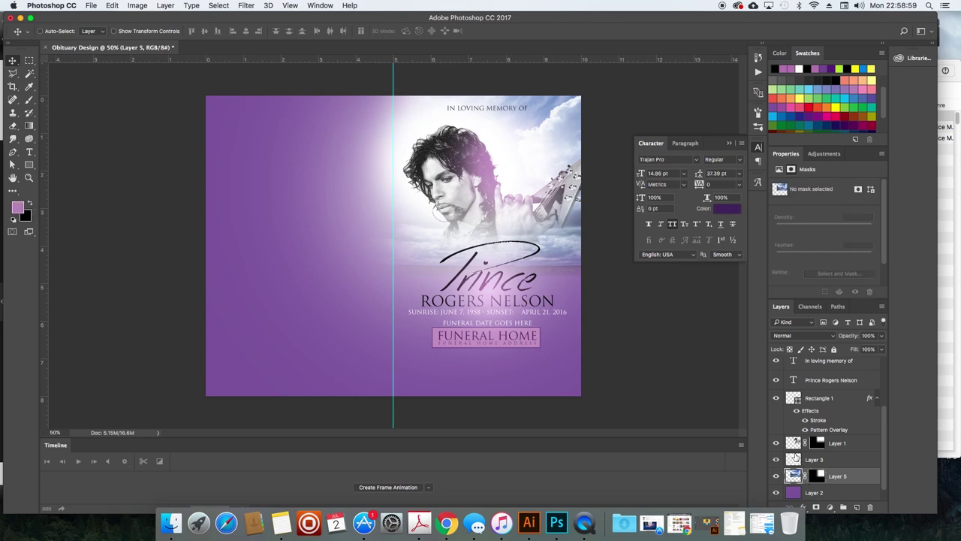
click(137, 5)
mouse_move(169, 33)
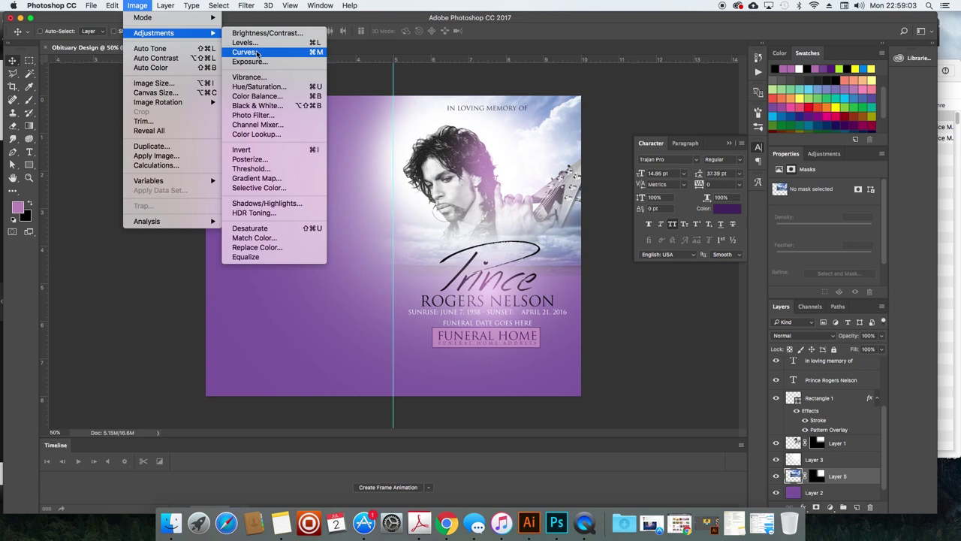
click(266, 87)
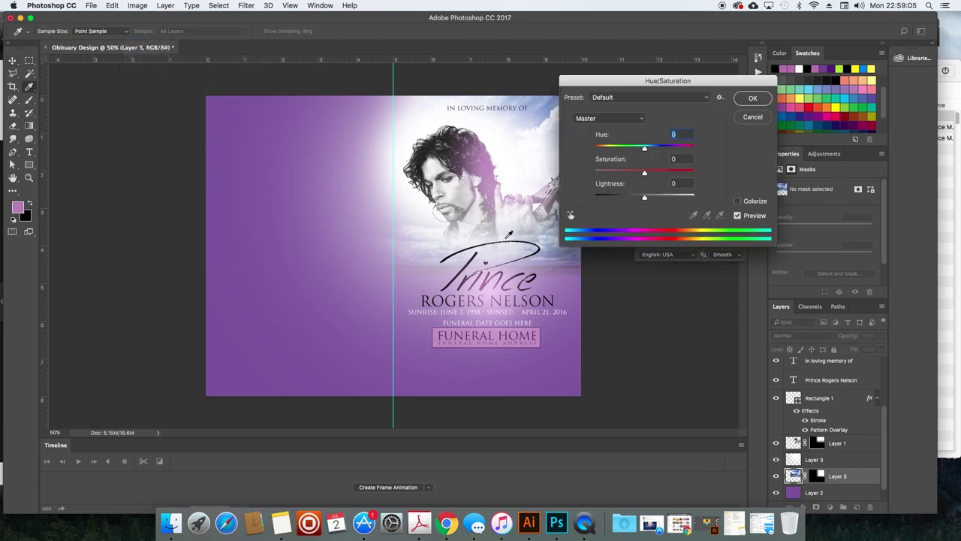
drag(618, 162, 518, 154)
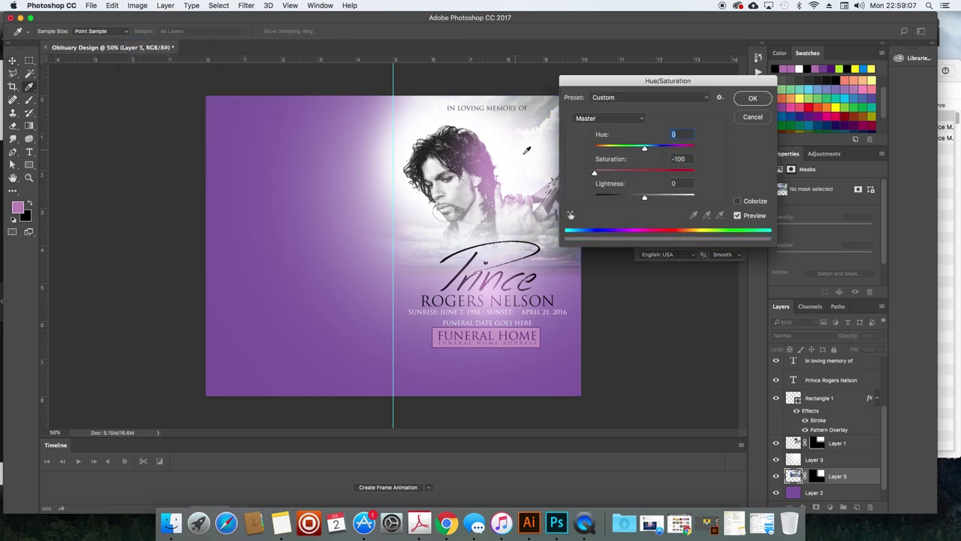
click(753, 99)
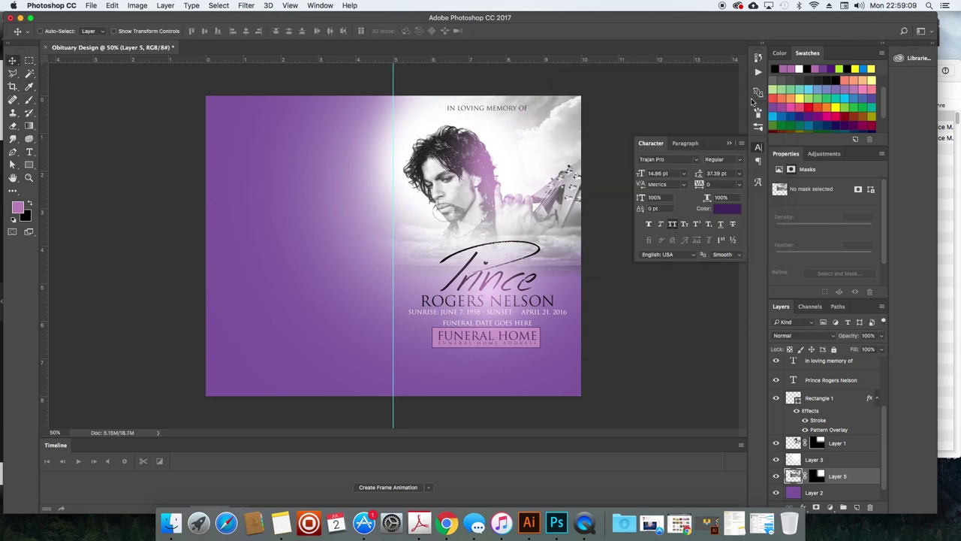
Darken the cloud image with a Levels adjustment, setting the midtone input to 0.07.
click(143, 5)
mouse_move(151, 34)
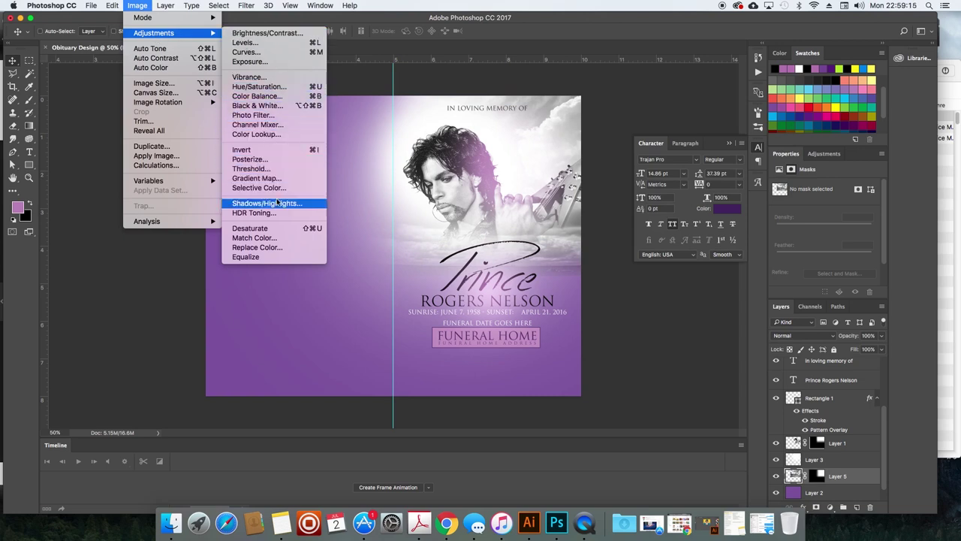
click(286, 43)
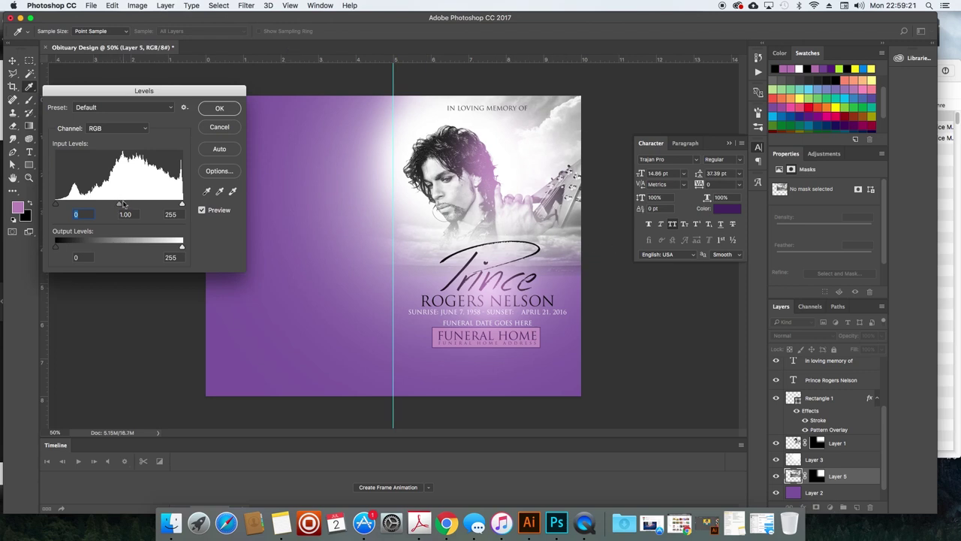
drag(120, 204, 178, 207)
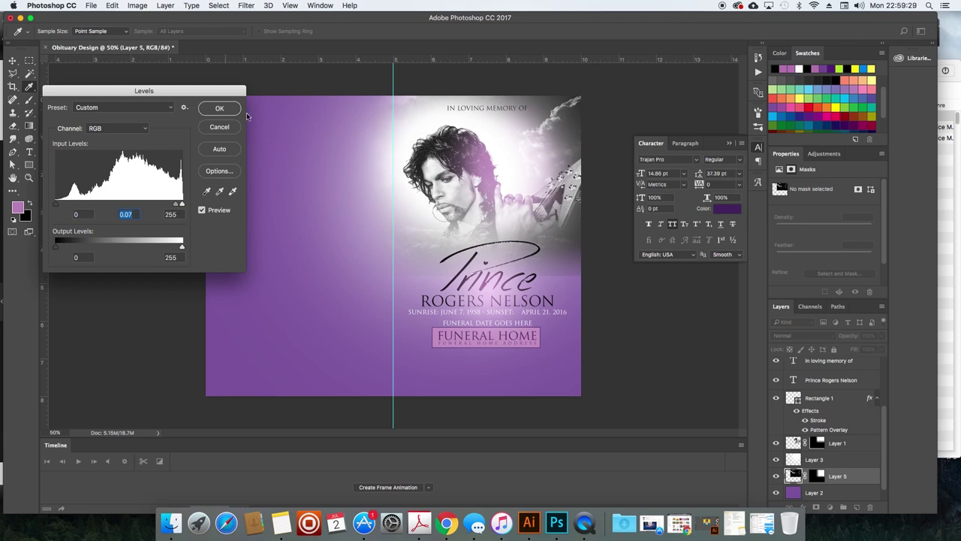
key(Return)
Set the cloud layer's blend mode to Screen and place a duplicate of the clouds below the funeral home box.
click(824, 335)
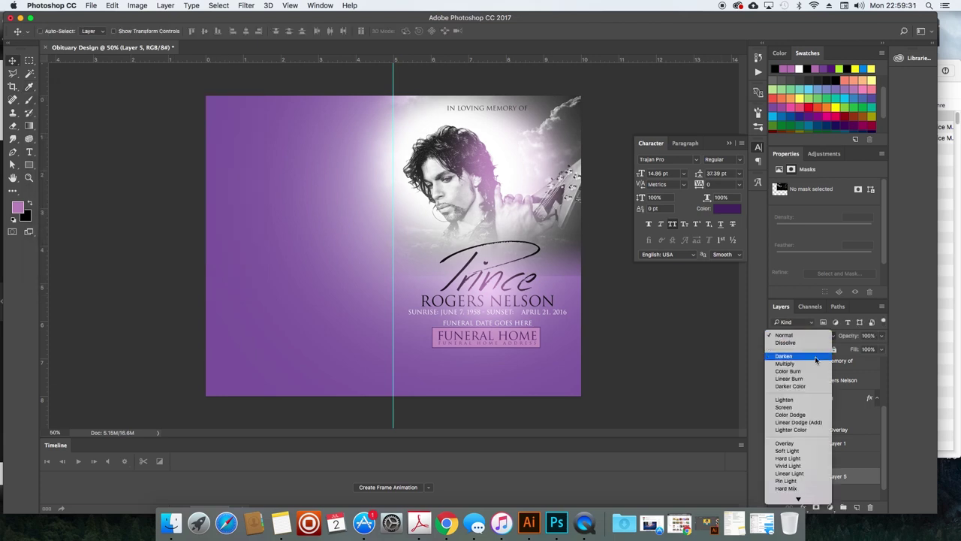
click(795, 408)
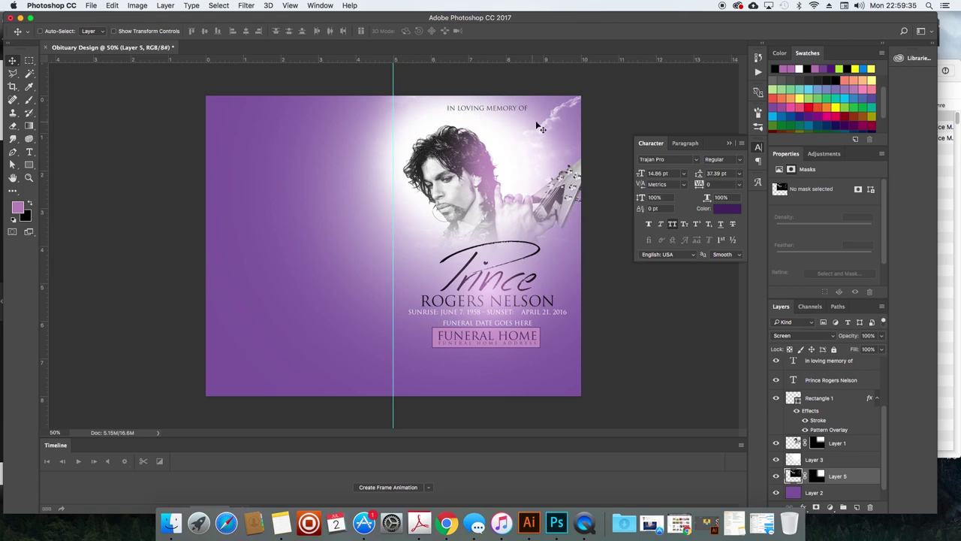
drag(505, 291, 574, 385)
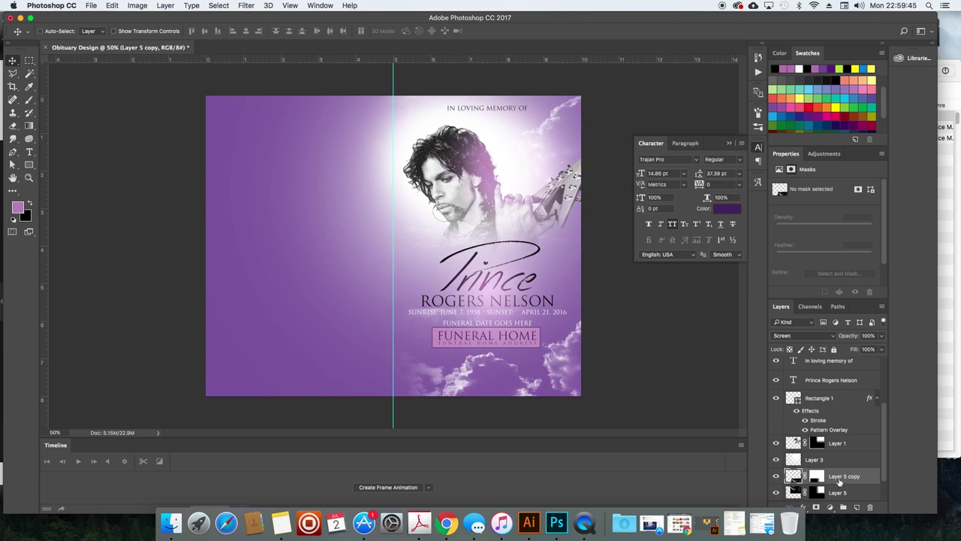
drag(840, 478, 860, 510)
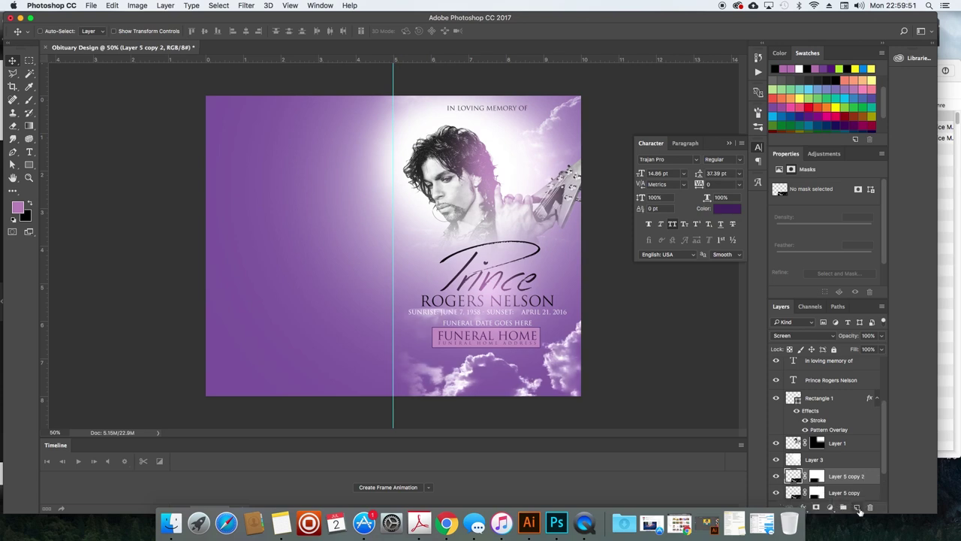
key(super+t)
key(super+z)
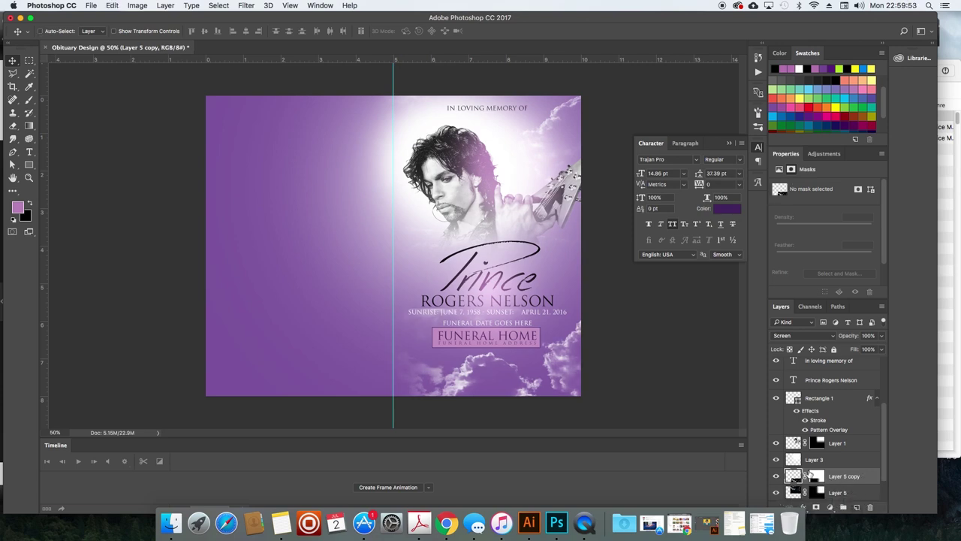
Fade the upper part of the duplicated clouds behind the date text using gradients on the Layer 5 copy mask.
key(z)
drag(507, 347, 507, 347)
click(506, 346)
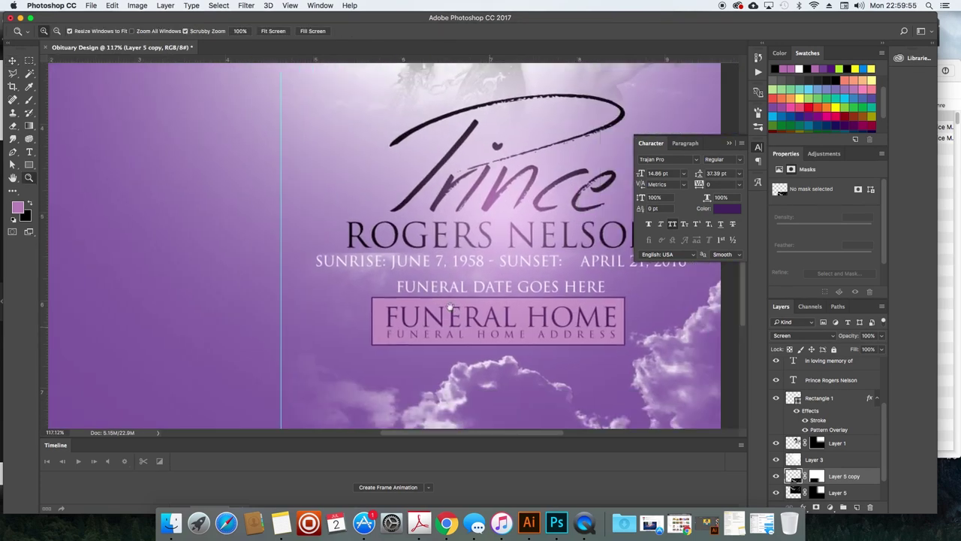
key(v)
click(817, 476)
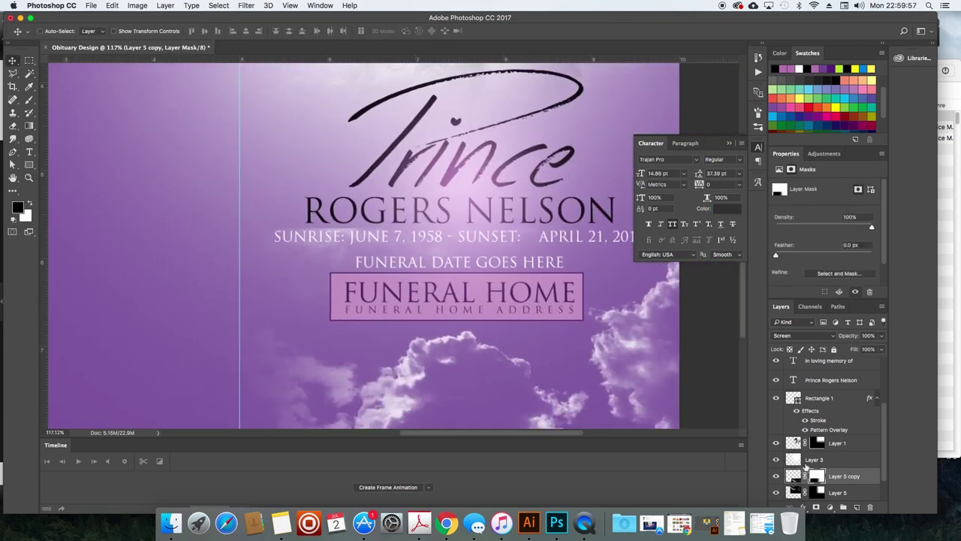
key(g)
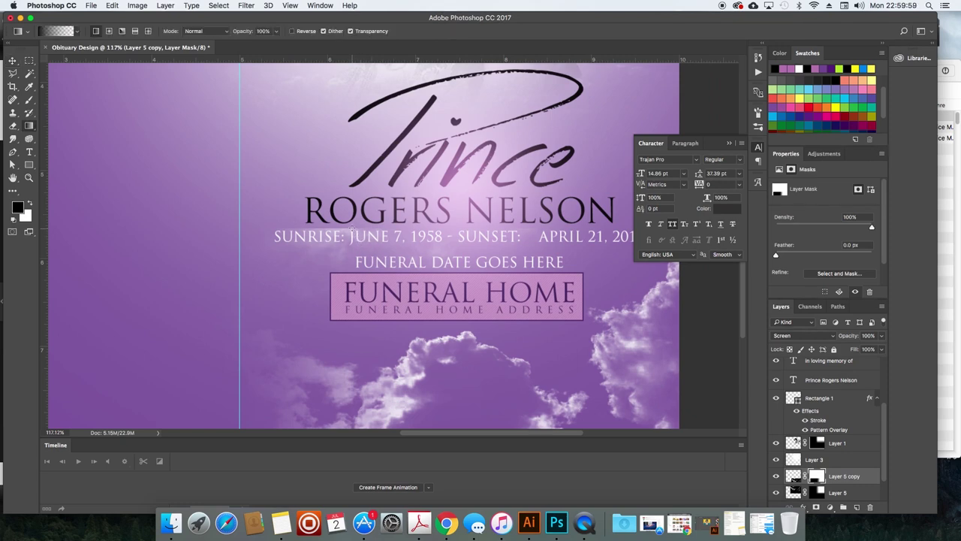
drag(368, 205, 368, 268)
drag(372, 316, 372, 316)
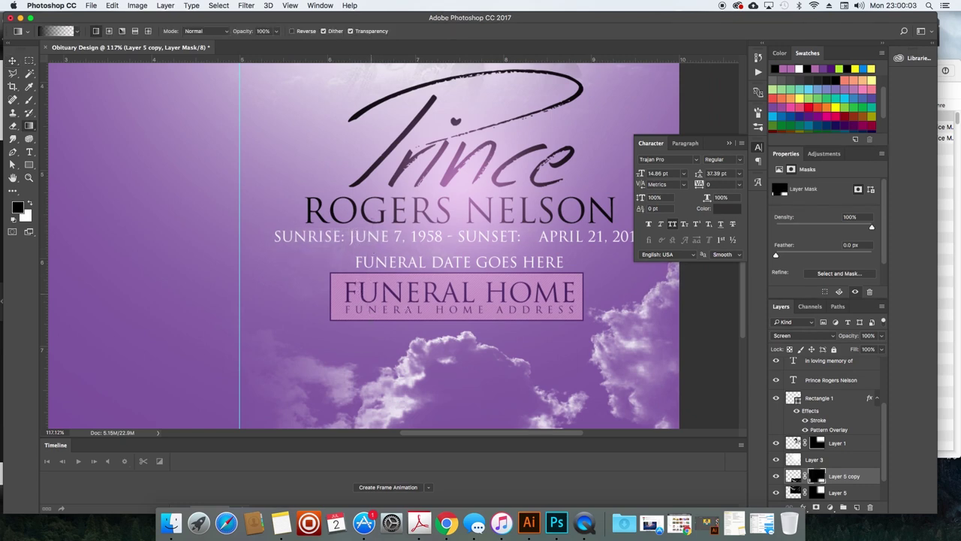
key(v)
key(super+0)
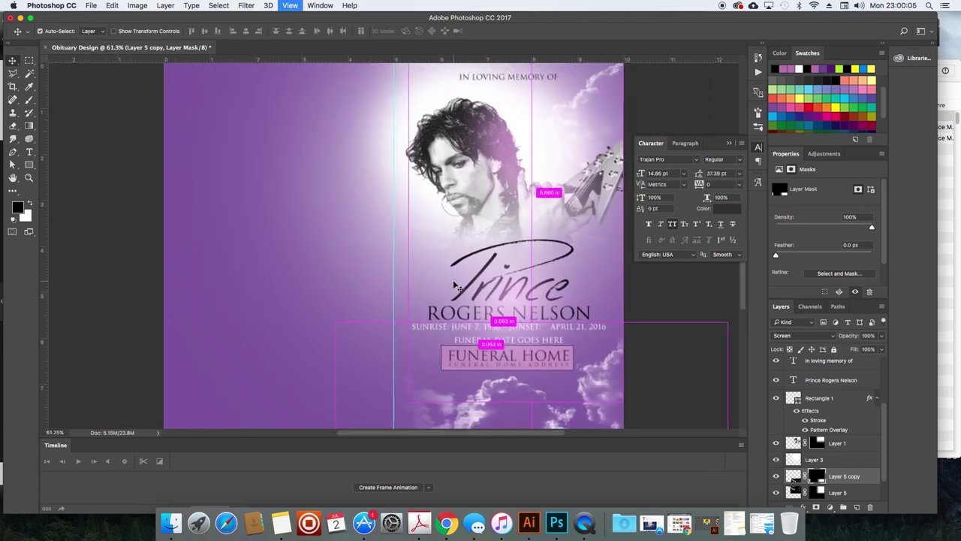
key(super+minus)
key(super+minus)
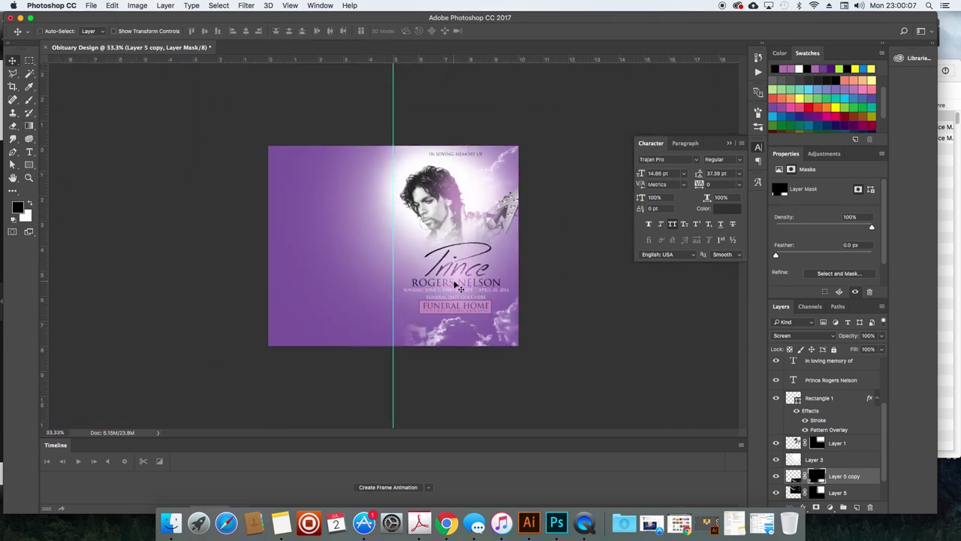
key(super+plus)
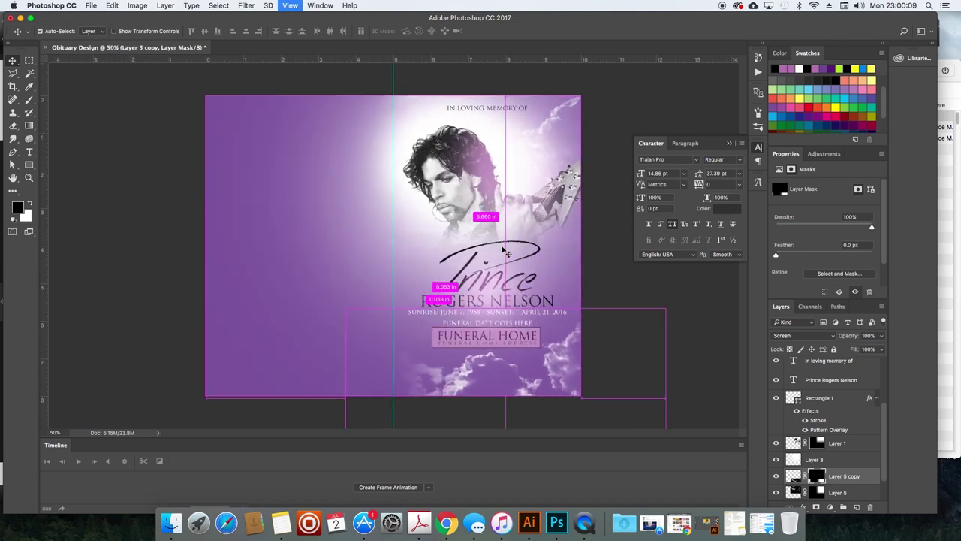
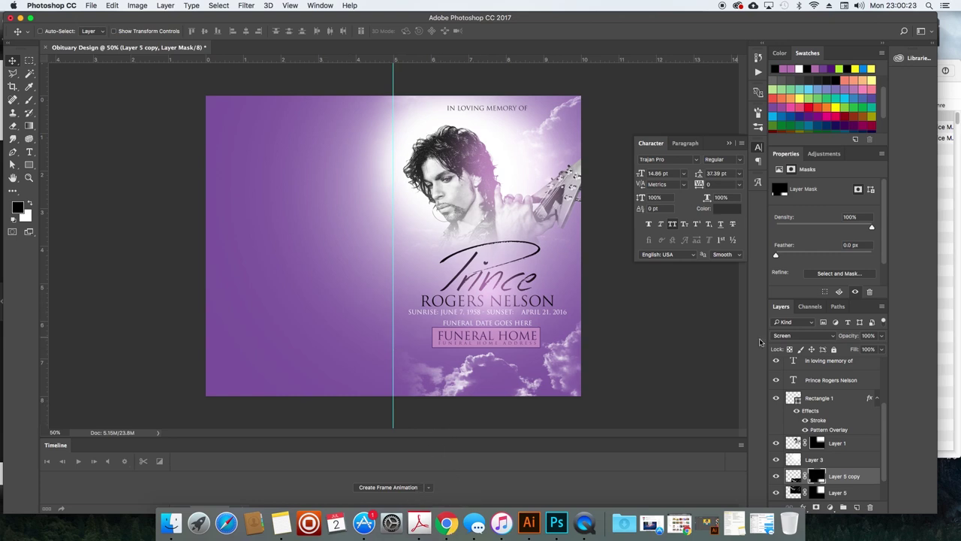
Duplicate the funeral home name and address text and place the copy near the top of the empty left page.
scroll(848, 420, up, 3)
click(850, 385)
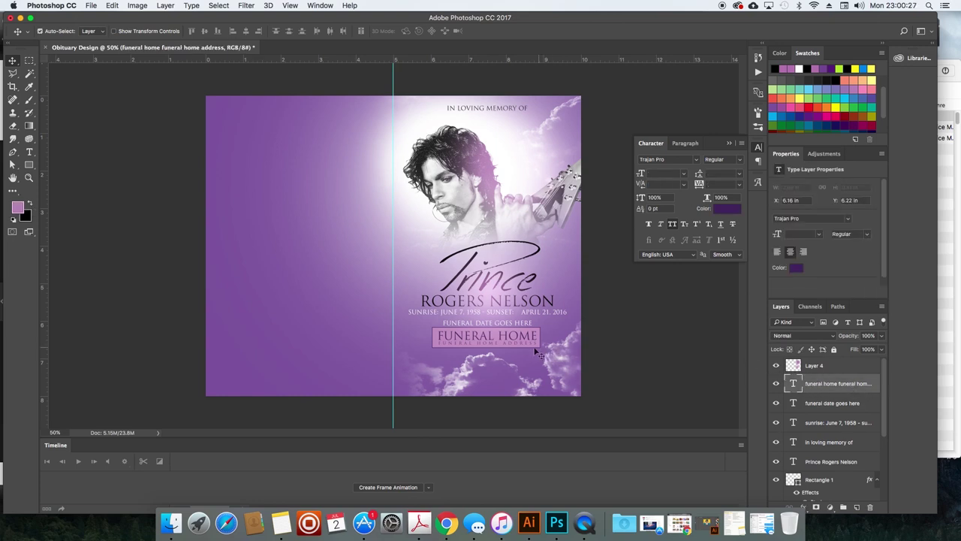
key(super+j)
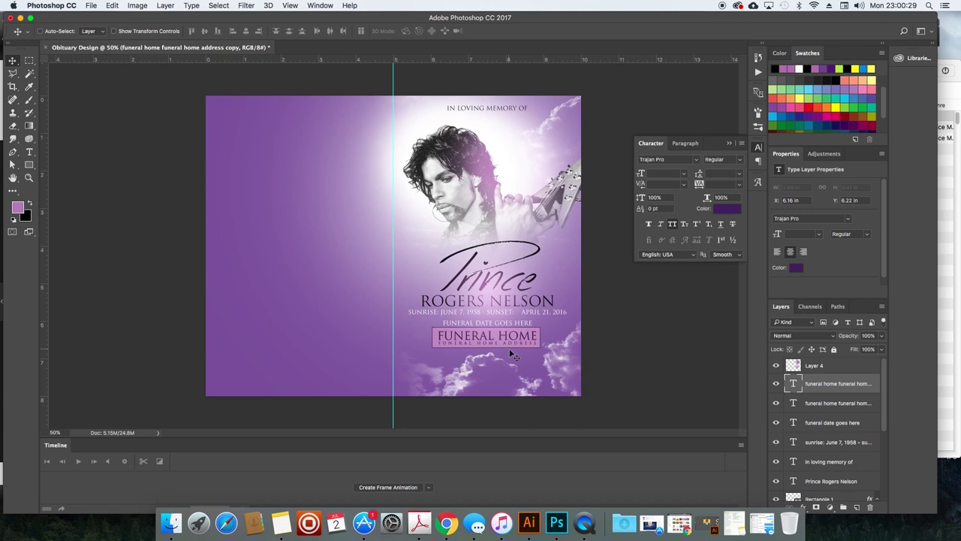
drag(515, 353, 323, 151)
Recolour the copied funeral home text white and shift it slightly up and left to about X 0.96 in, Y 0.74 in.
click(734, 209)
click(496, 327)
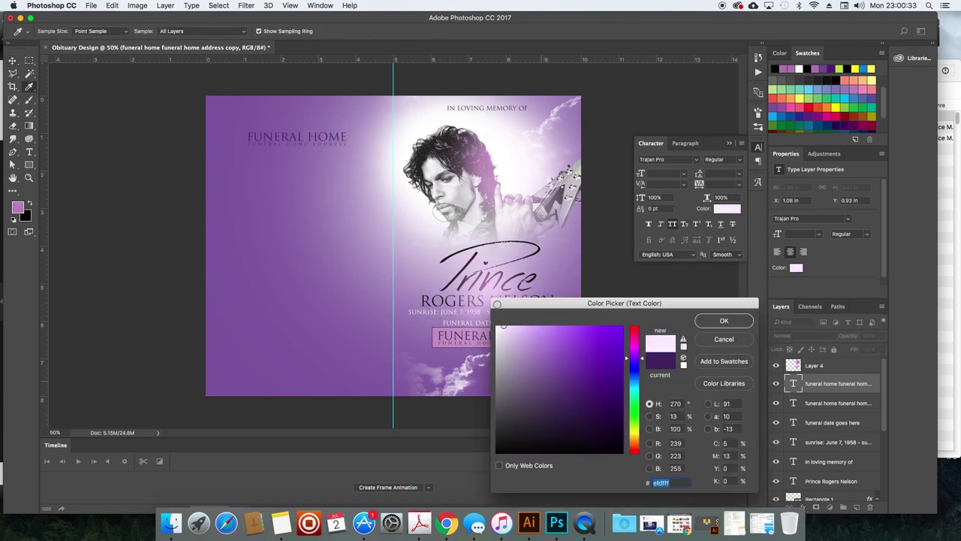
key(Return)
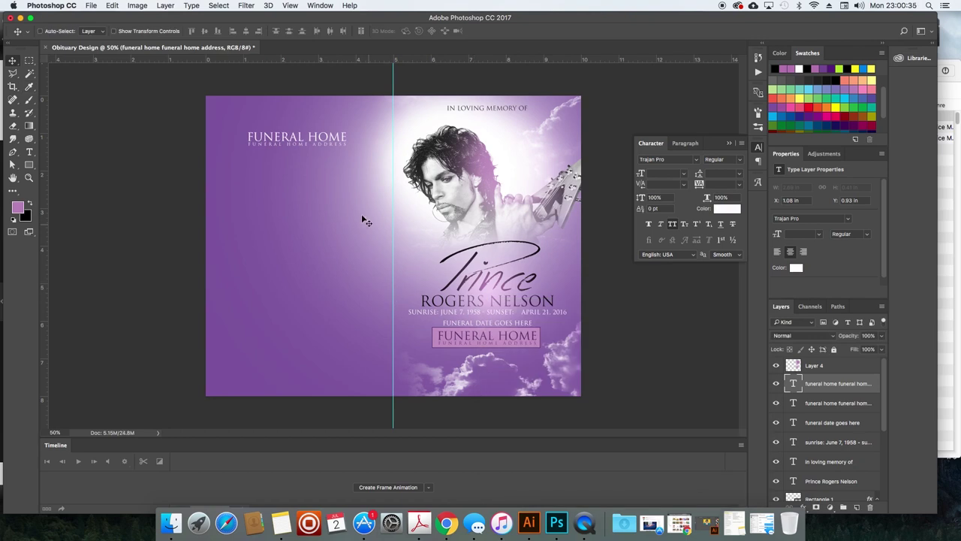
mouse_move(325, 170)
mouse_down()
mouse_move(309, 168)
mouse_move(317, 159)
mouse_up()
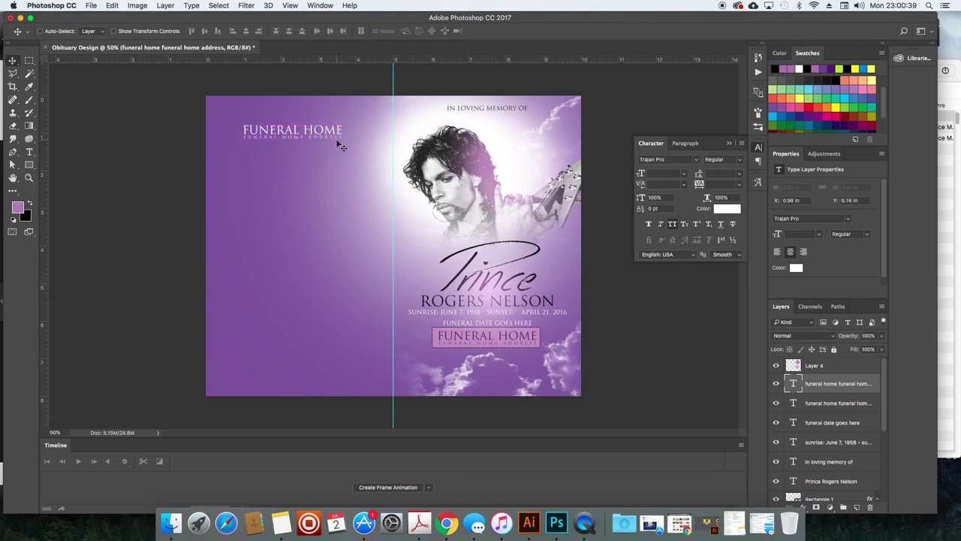
double_click(330, 133)
triple_click(328, 129)
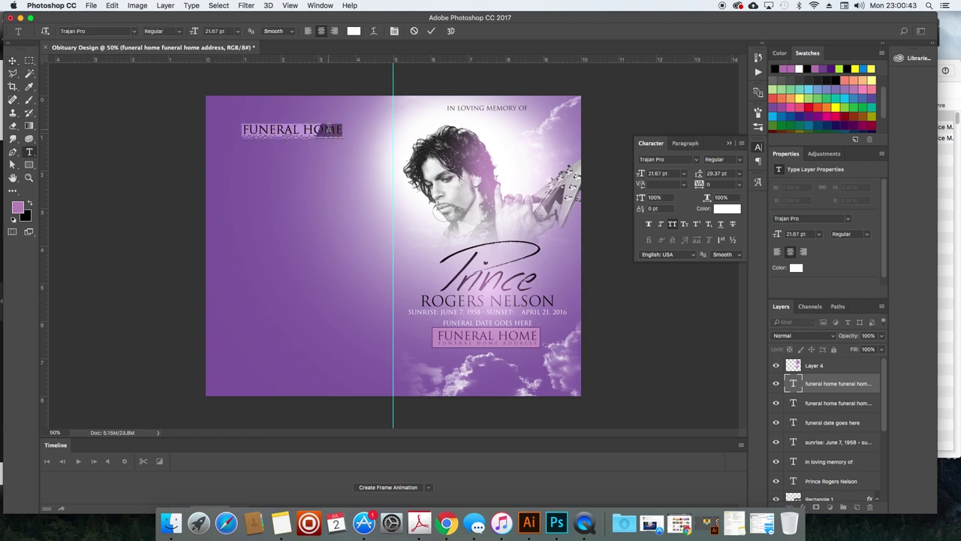
key(Escape)
key(v)
Switch to Chrome and examine the obituary design search results, especially the back page layout of the angler-themed funeral program.
click(445, 523)
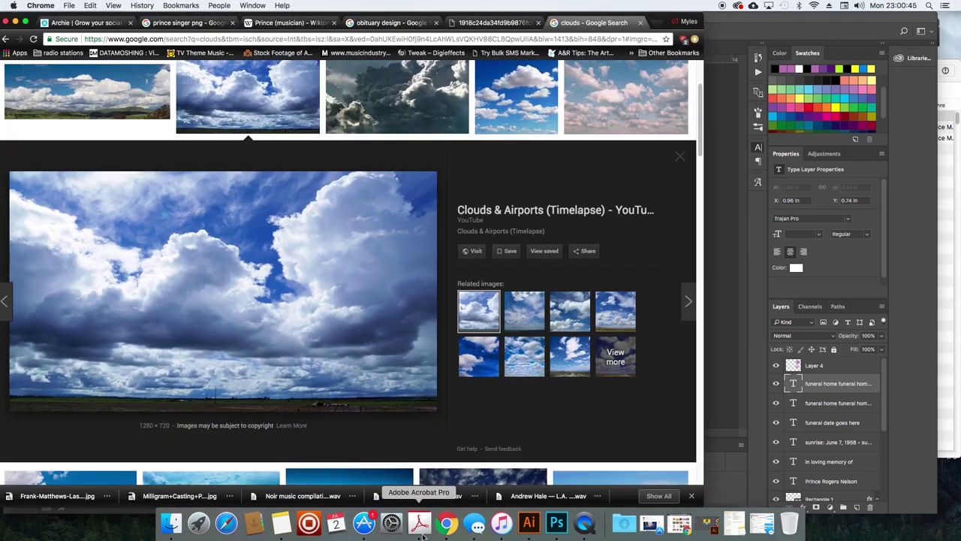
click(495, 22)
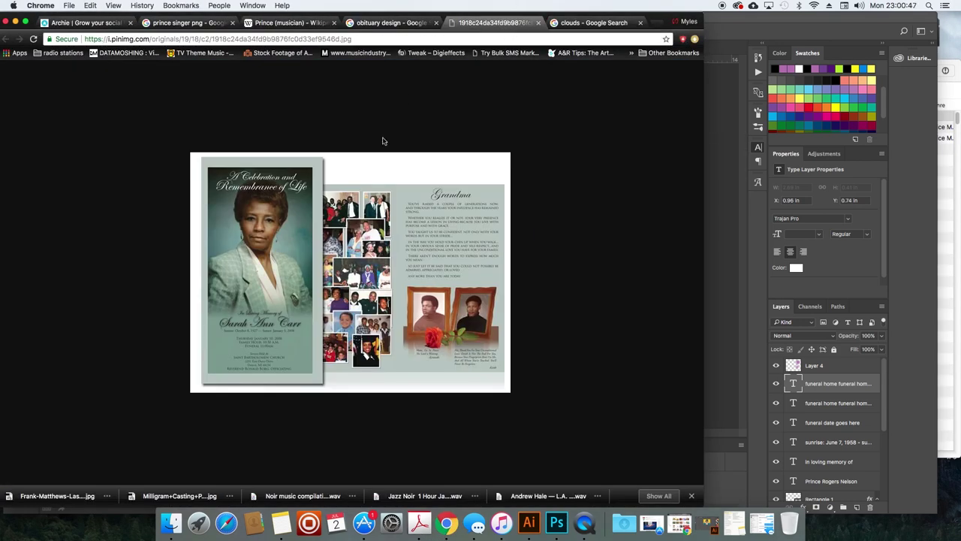
click(406, 24)
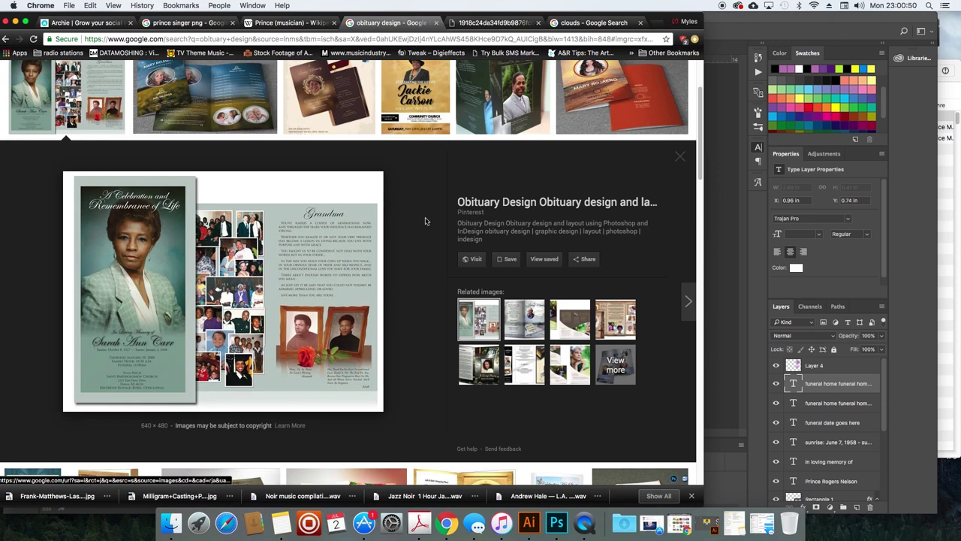
click(524, 319)
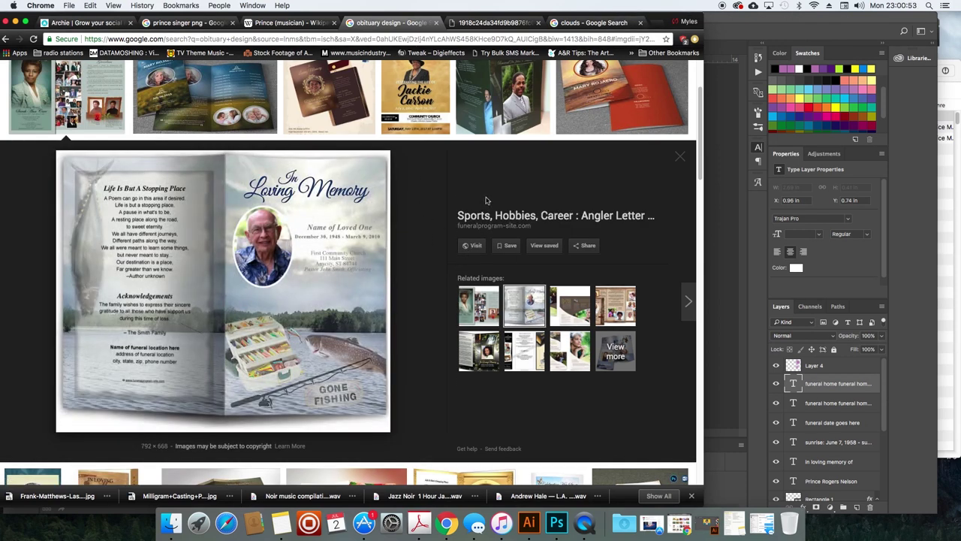
scroll(474, 278, down, 1)
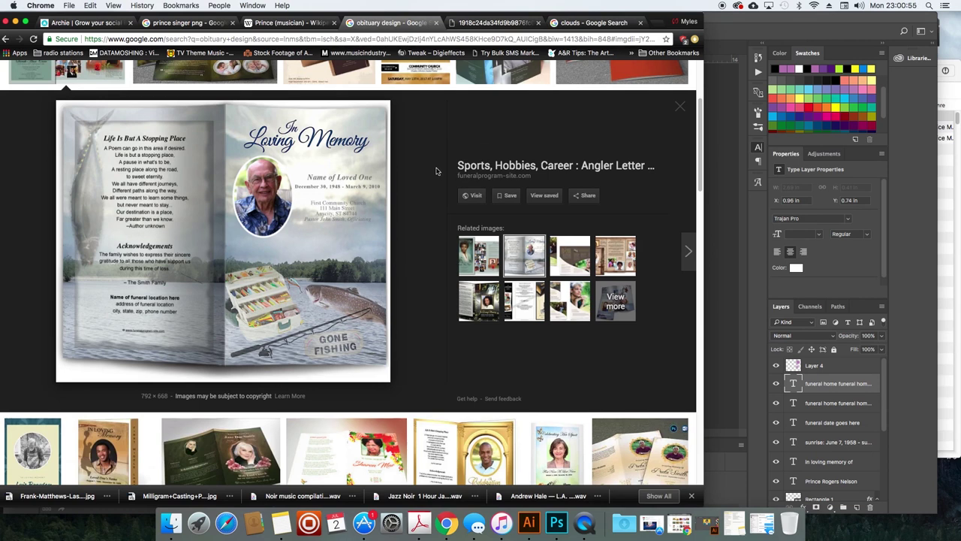
right_click(162, 274)
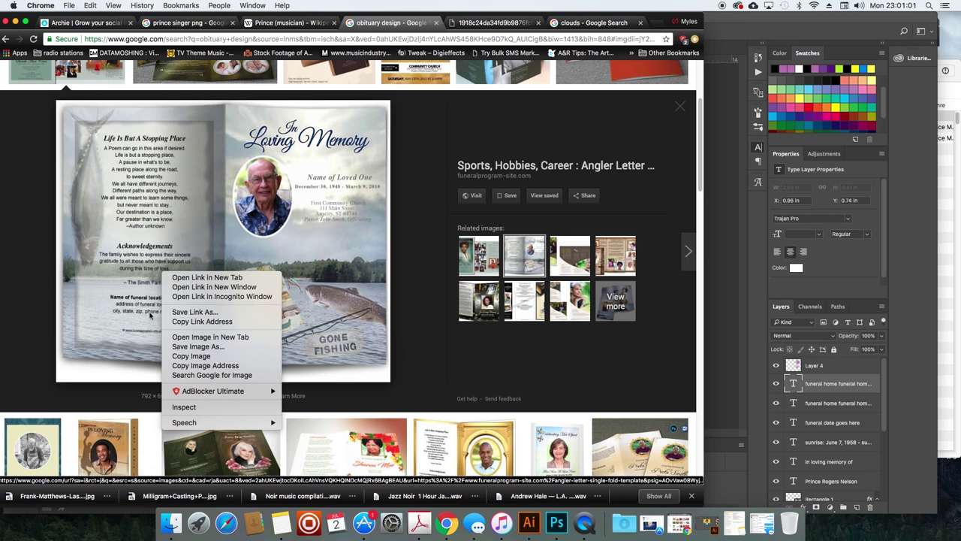
click(215, 357)
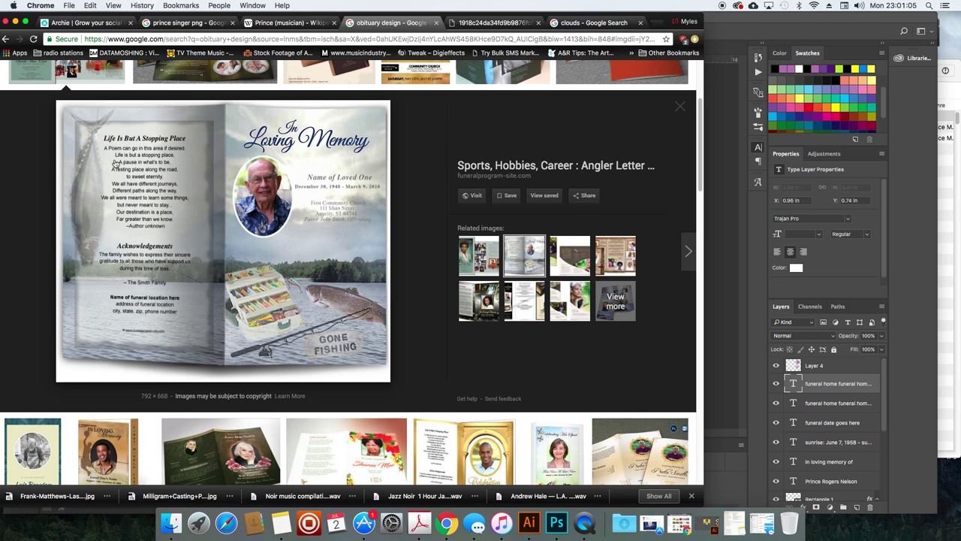
click(735, 274)
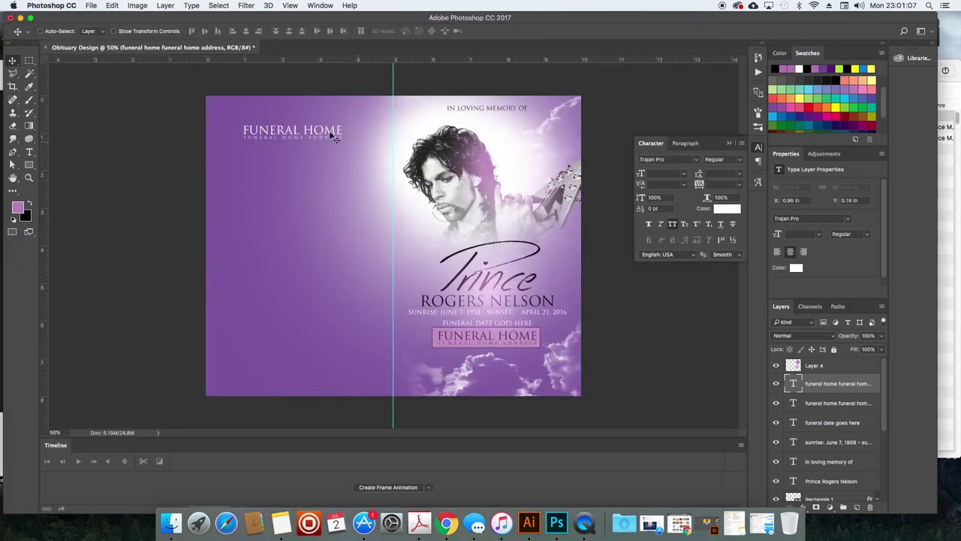
In Chrome, search for "doves cry lyrics" and select the last full verse, from "How can you just leave me standing?" to "When doves cry".
click(446, 523)
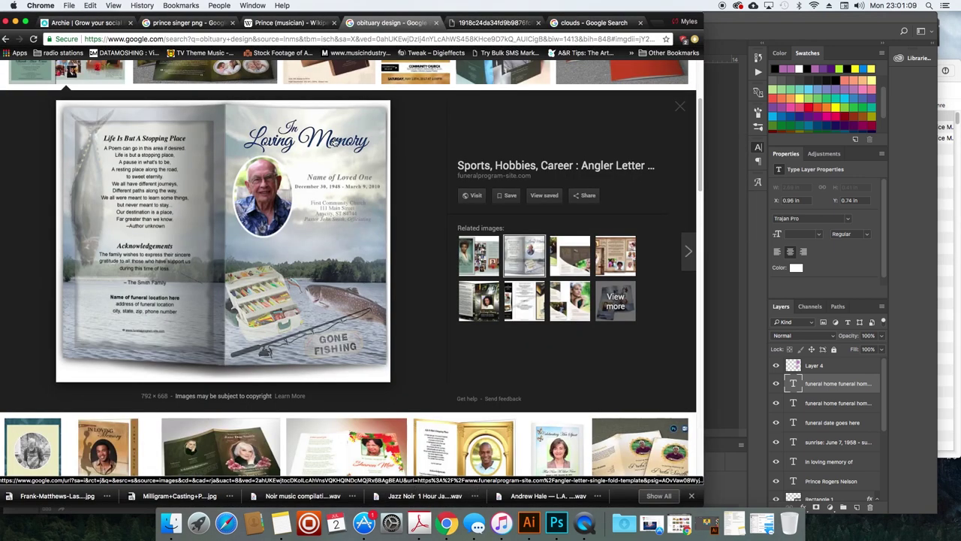
key(super+t)
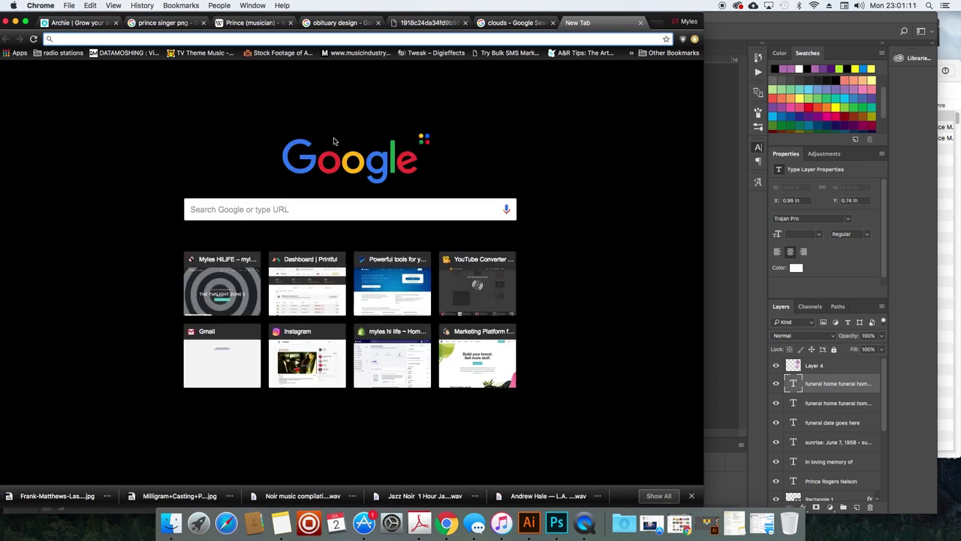
text(doves cry lyrics)
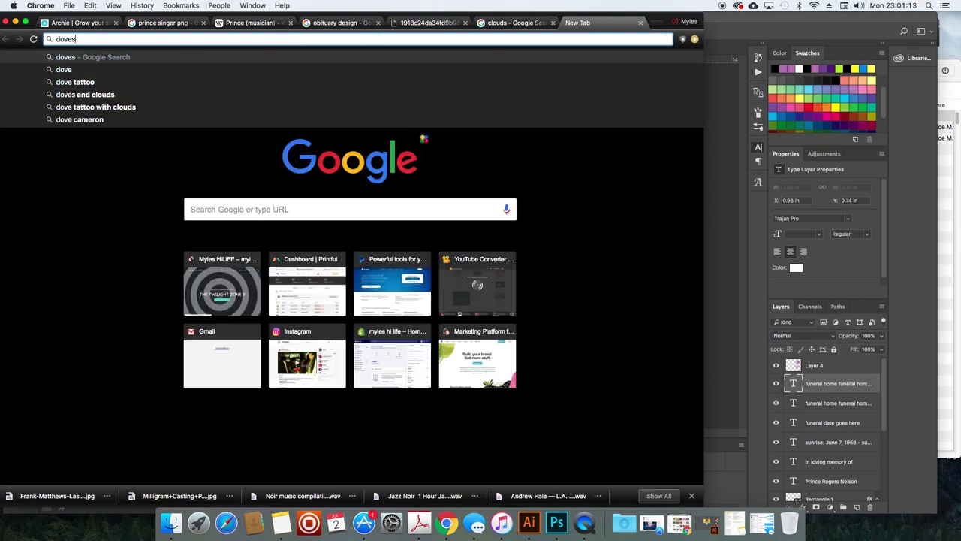
key(Return)
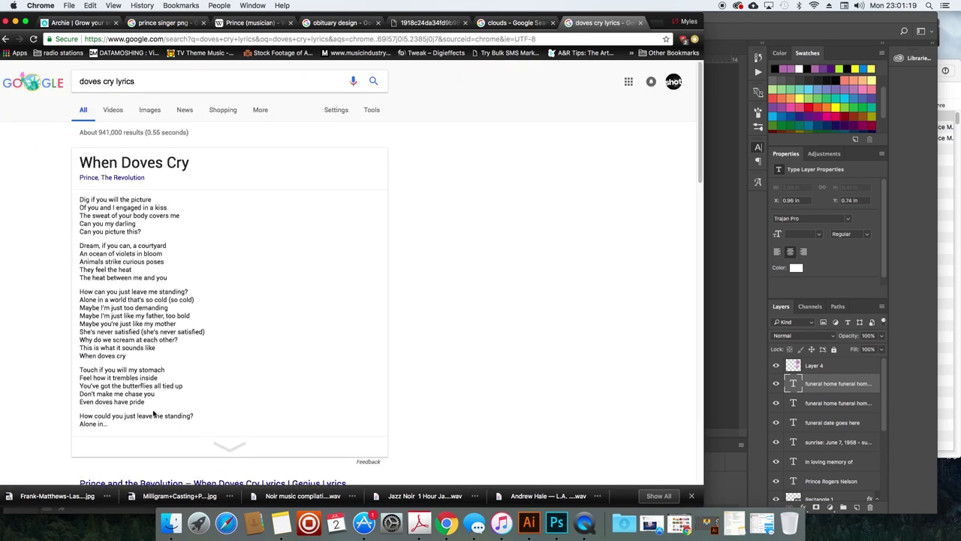
click(183, 442)
scroll(174, 410, down, 5)
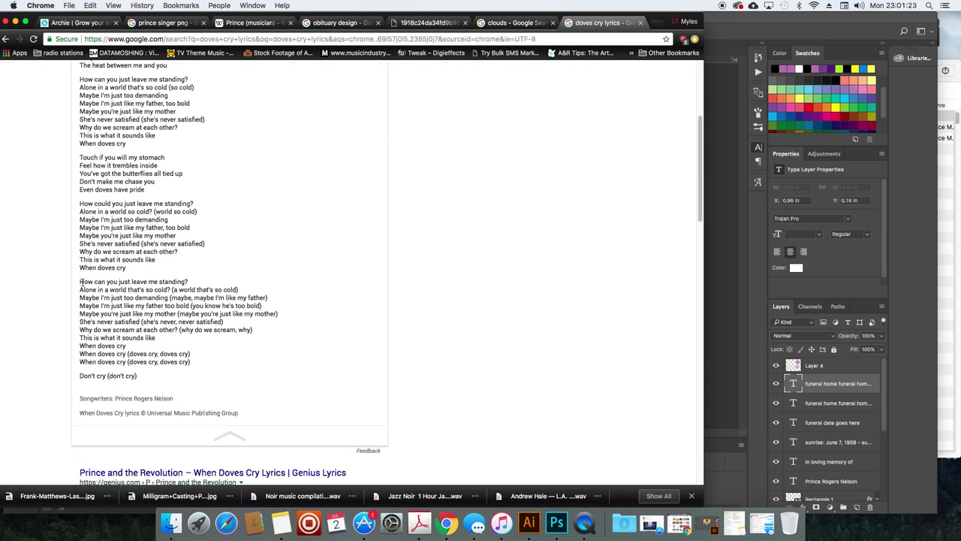
drag(80, 281, 238, 347)
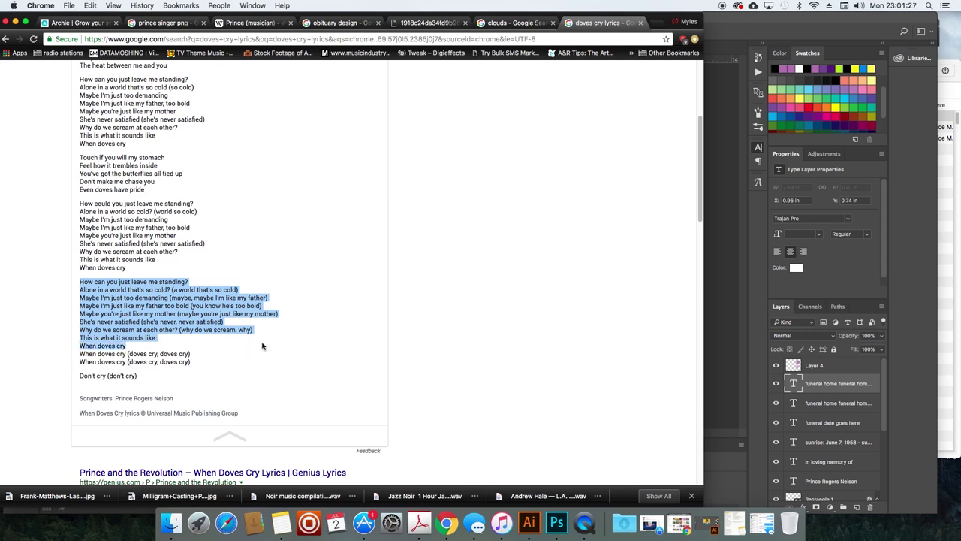
Back in Photoshop, replace the back cover's funeral home text with "WHEN DOVES CRY" and "BY PRINCE", and duplicate that text layer.
click(550, 528)
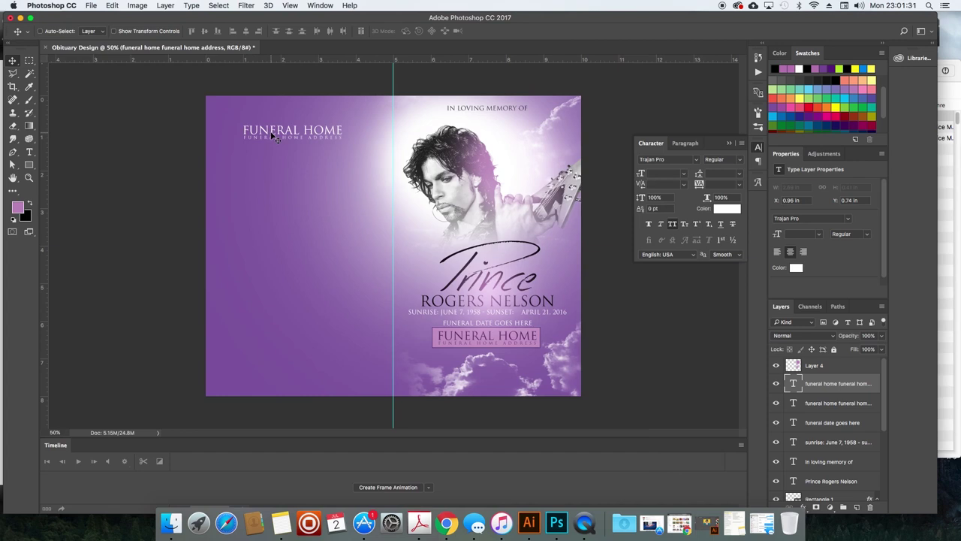
double_click(274, 133)
triple_click(272, 131)
text(WHEN DOVES CRY)
key(shift+Down)
key(BackSpace)
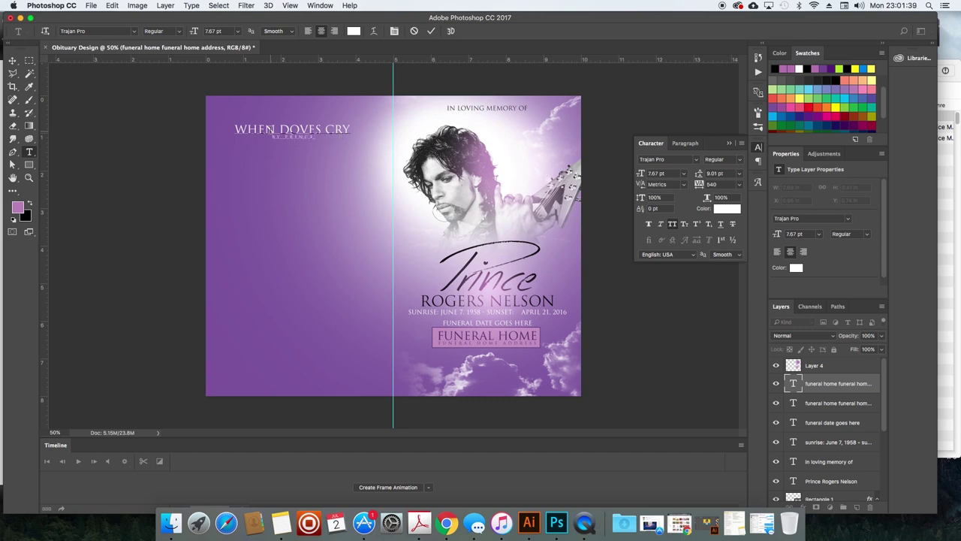
key(ctrl+Return)
key(v)
key(ctrl+j)
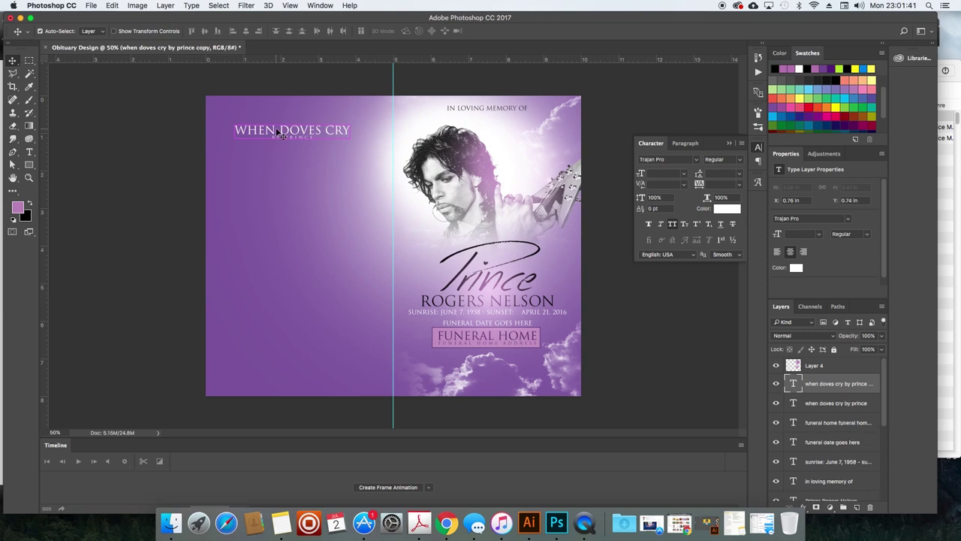
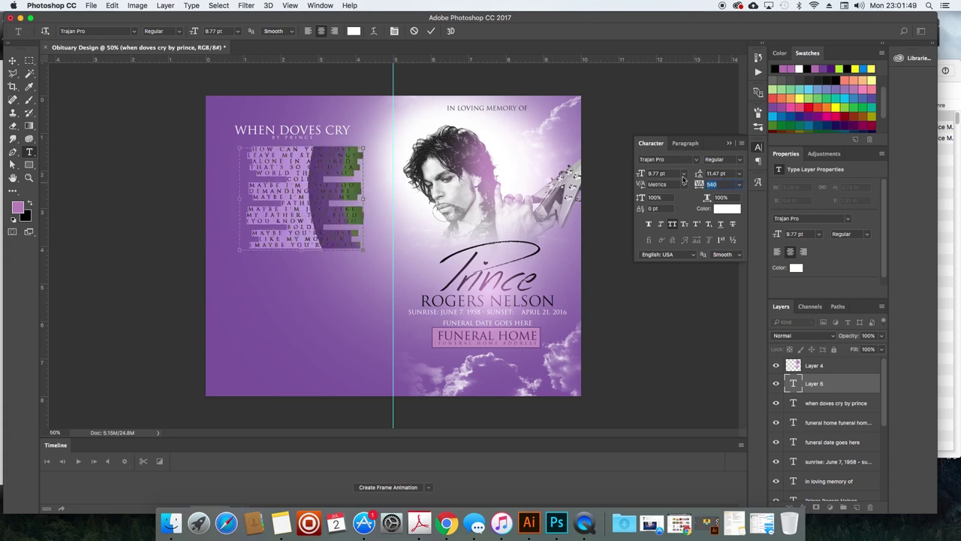
Format the pasted lyrics in Baskerville Regular with tracking 0, all caps turned off and left alignment.
text(0)
key(Return)
click(663, 159)
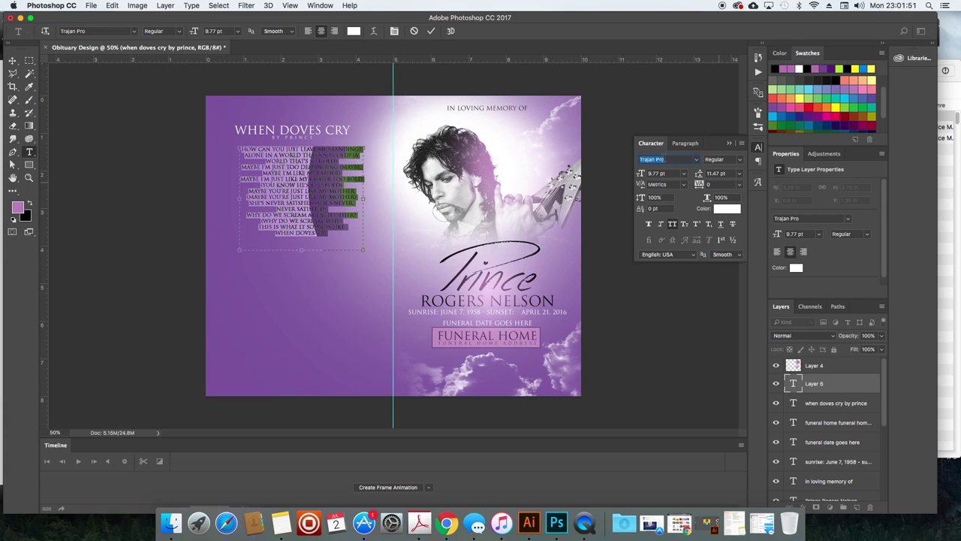
text(baskerville)
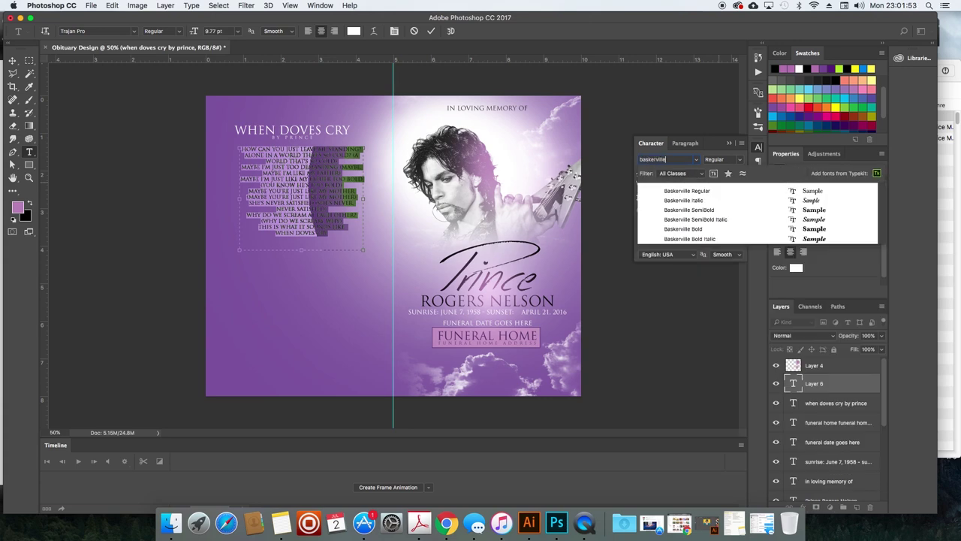
key(Return)
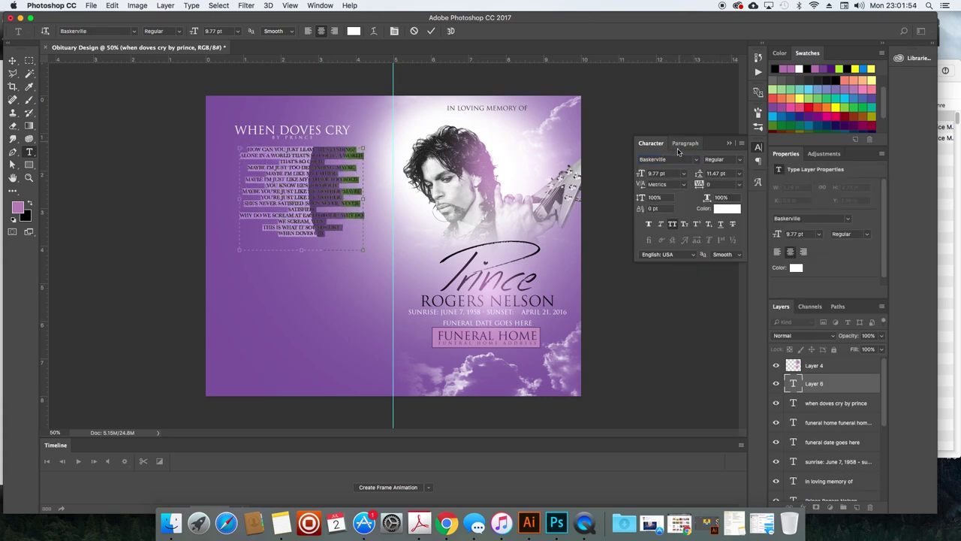
click(673, 224)
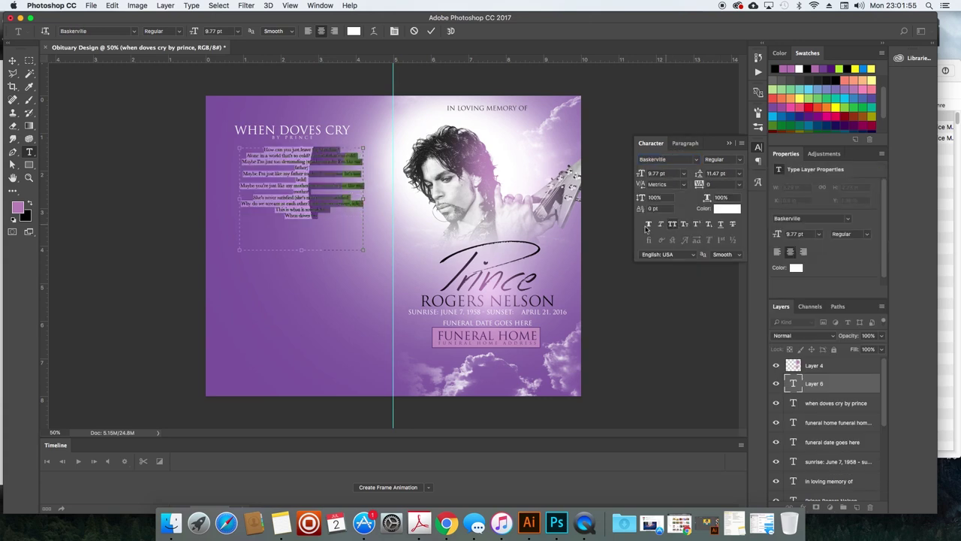
click(308, 31)
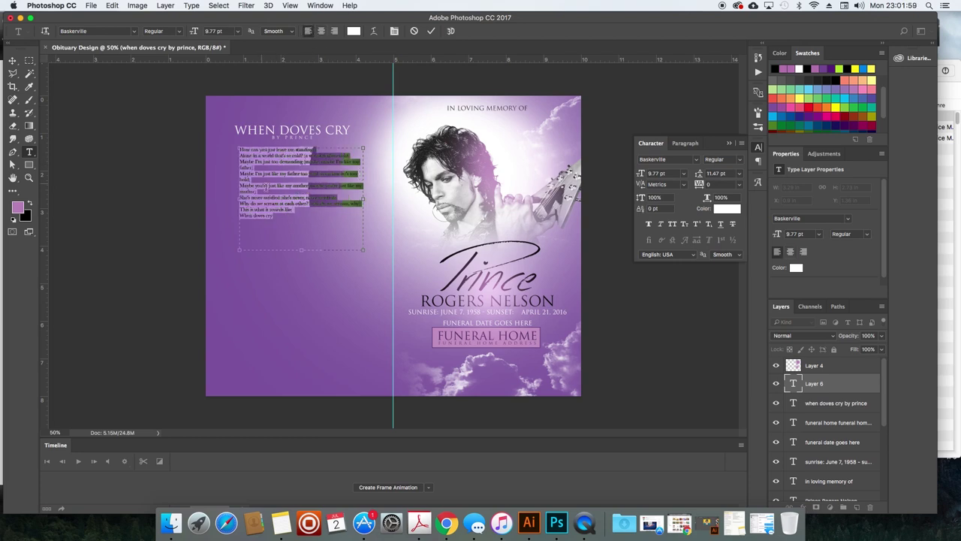
Set the lyrics' font size to 13 pt and extend their text box downward.
double_click(653, 173)
text(13)
key(Return)
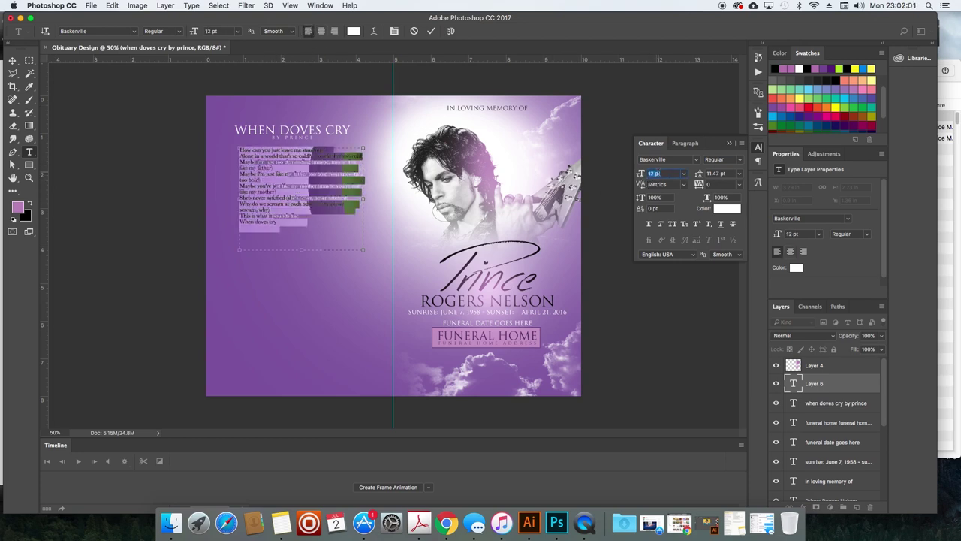
drag(299, 255, 301, 314)
Increase the line spacing of the lyrics to 20.47 pt.
double_click(717, 173)
key(Up)
key(Up)
key(Up)
key(Up)
key(Up)
key(Up)
key(Up)
key(Up)
key(Up)
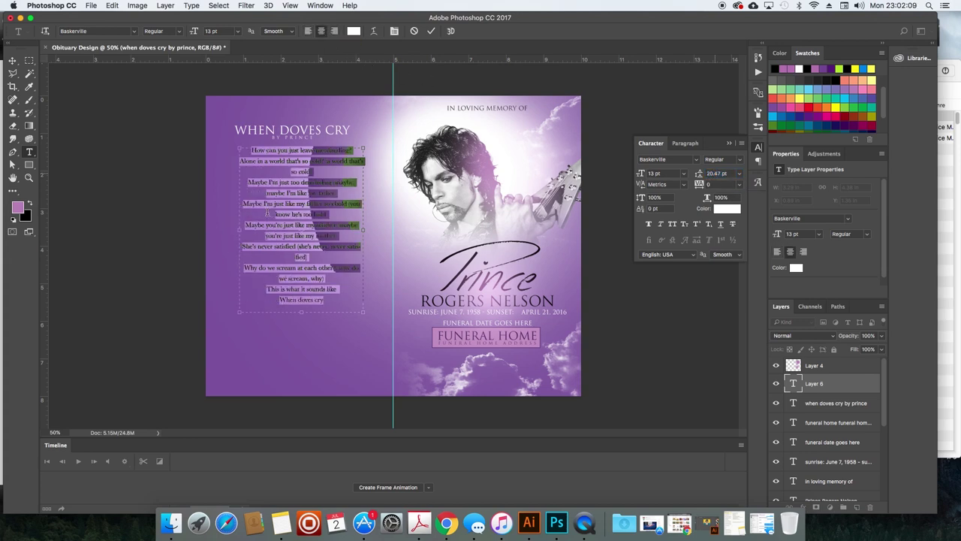
Widen the lyrics text box to about 5.12 in and move it onto the back cover beneath the song title.
drag(366, 231, 432, 230)
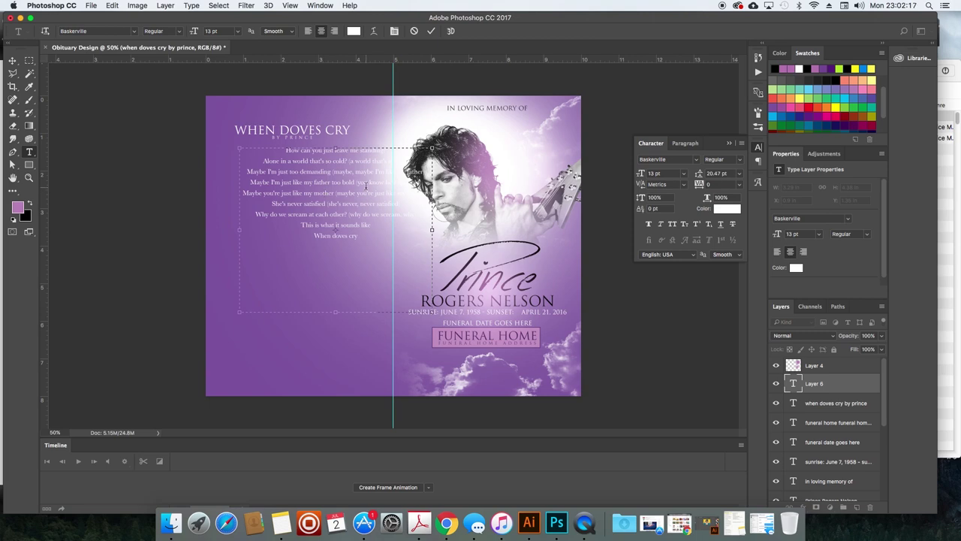
key(super+Return)
key(v)
drag(371, 189, 345, 196)
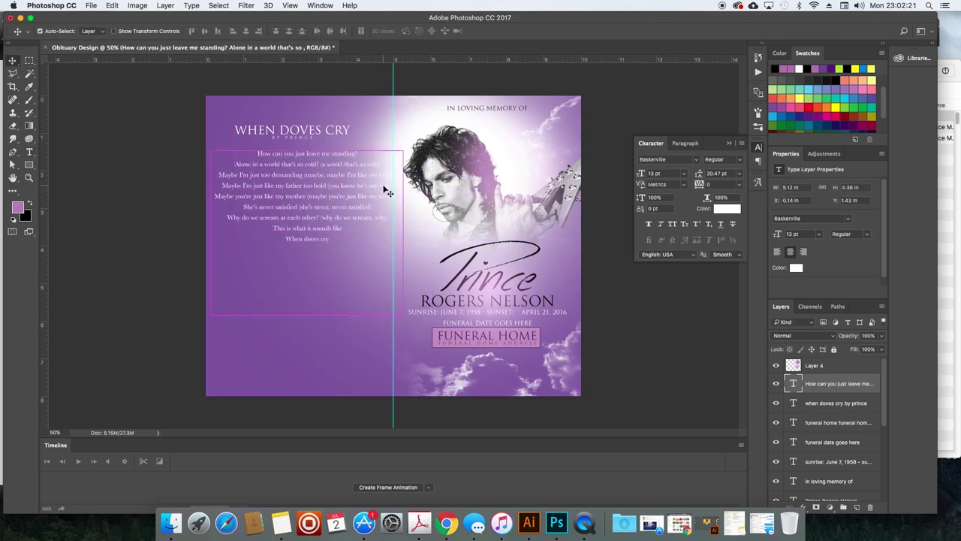
Fill the lyrics with the black background color and shift them slightly left on the back cover.
key(super+BackSpace)
drag(381, 185, 375, 185)
Reopen the lyrics text, try tighter tracking before returning it to 0, and set the font size to 14 pt.
key(t)
click(396, 234)
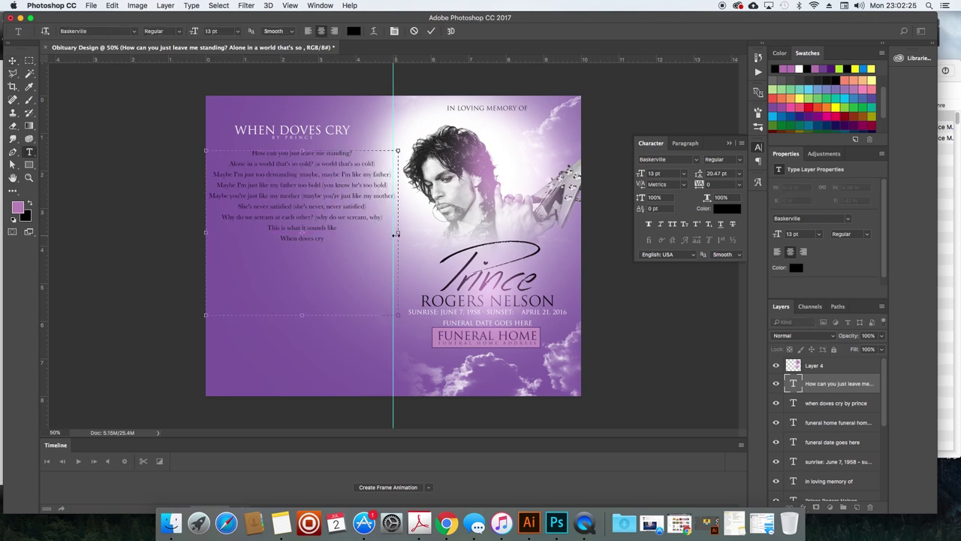
key(super+a)
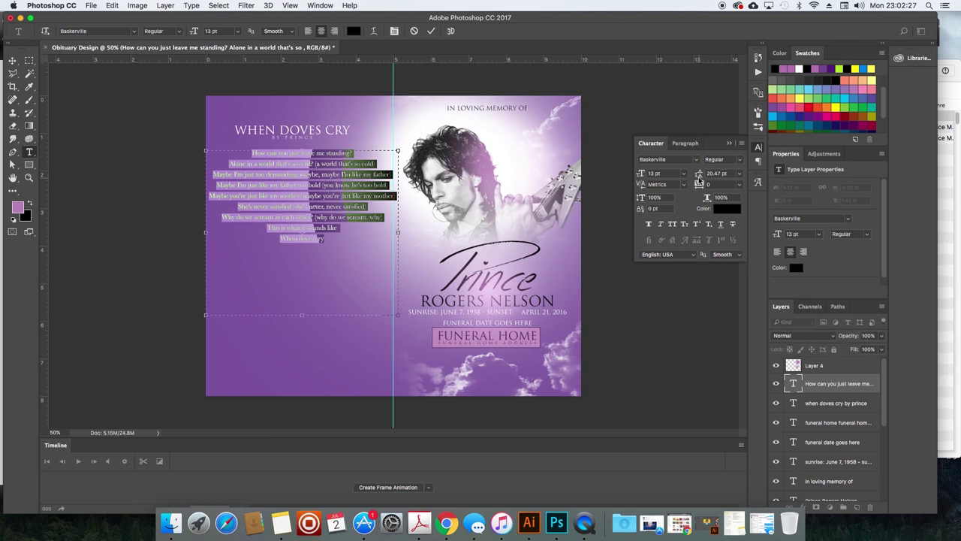
key(Down)
key(Down)
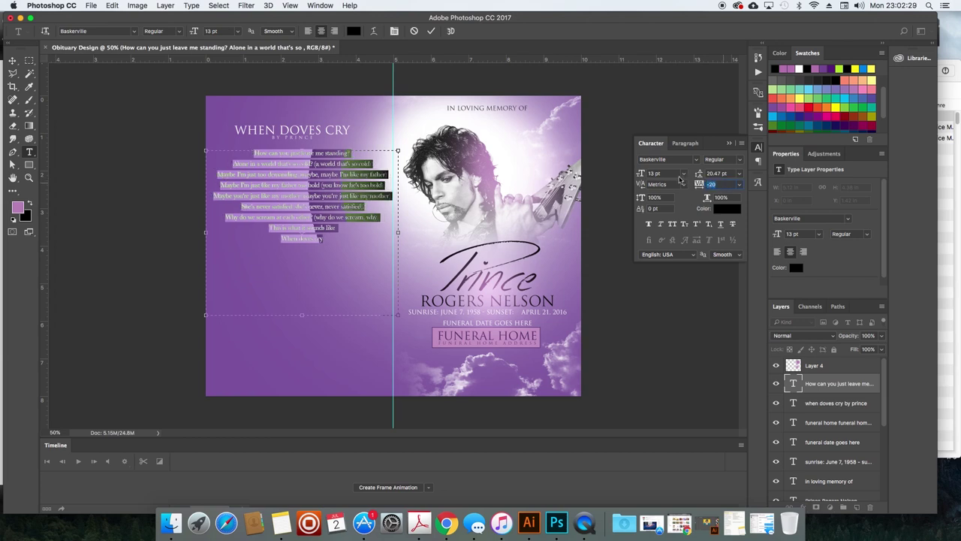
text(0)
click(661, 173)
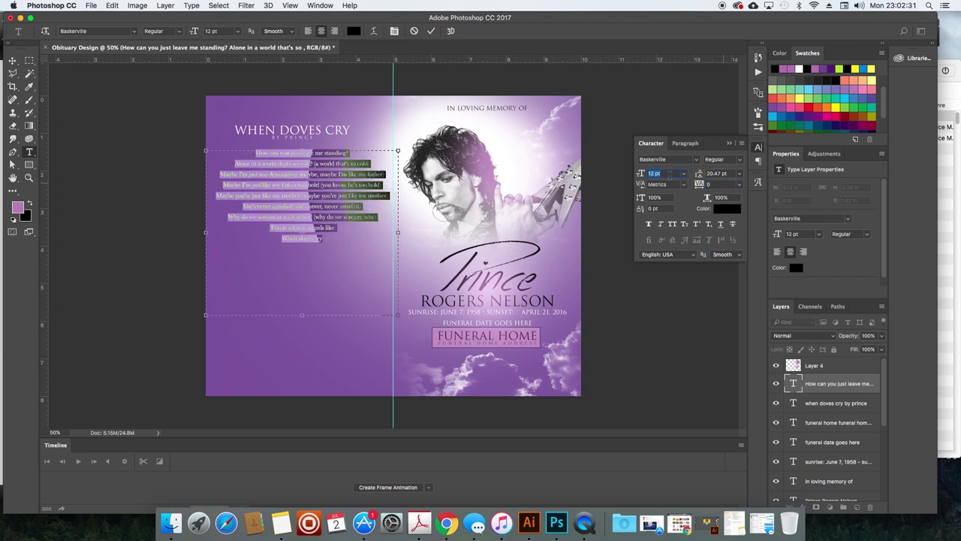
key(Up)
key(Up)
key(Down)
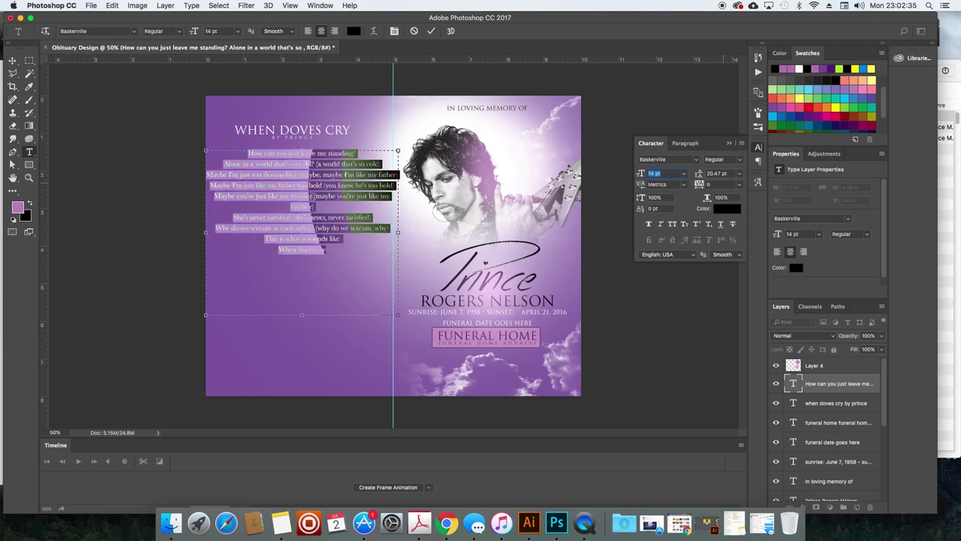
Put the parenthetical phrases of the "too demanding", "father too bold" and "like my mother" lyrics on their own lines.
click(362, 201)
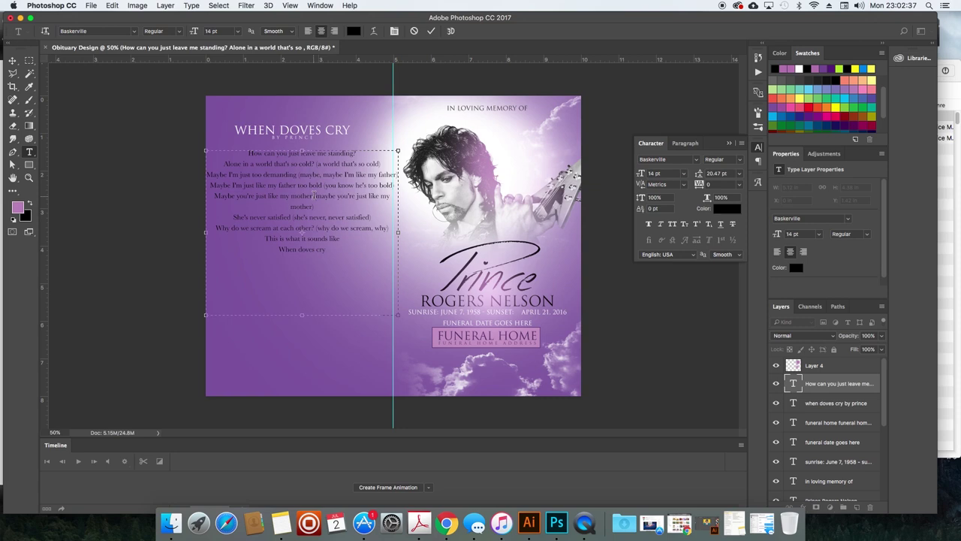
click(318, 195)
key(Return)
click(323, 184)
key(Return)
click(299, 174)
key(BackSpace)
text(()
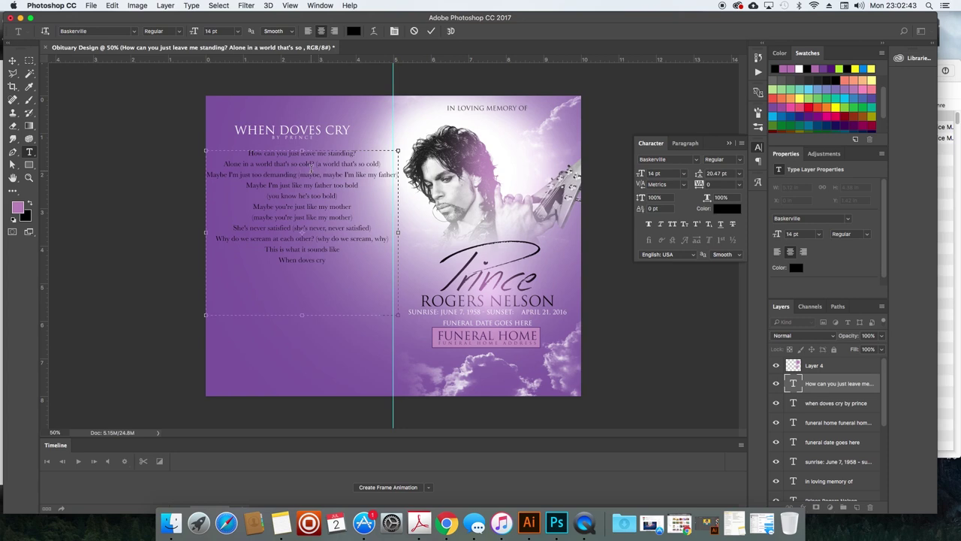
key(Return)
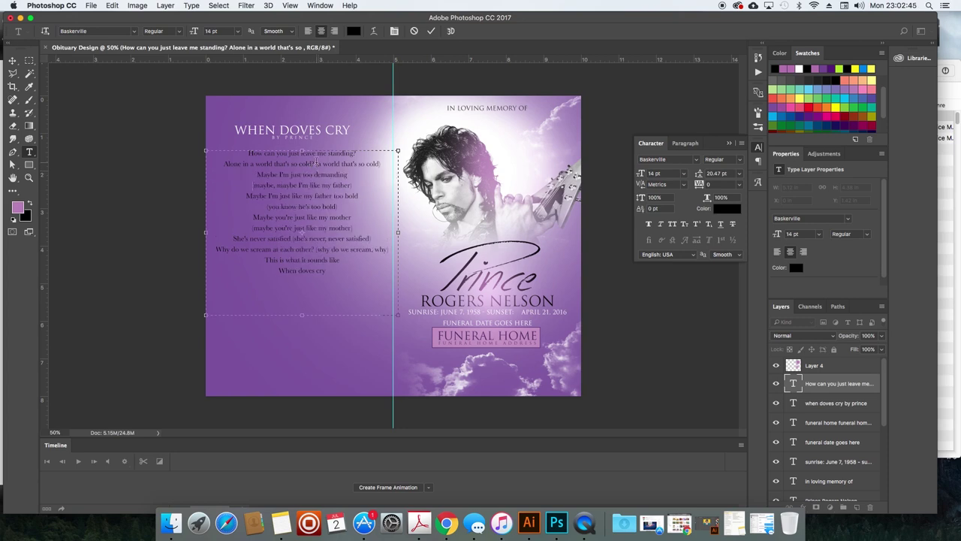
Break the "so cold", "never satisfied" and "scream at each other" lyrics before their parentheses, and lengthen the text box to about 4.64 in.
key(Return)
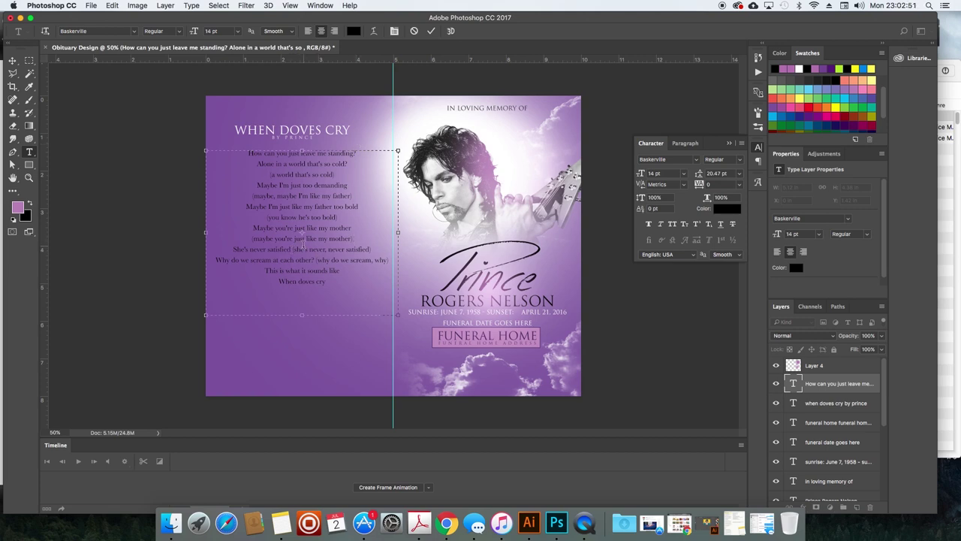
key(Return)
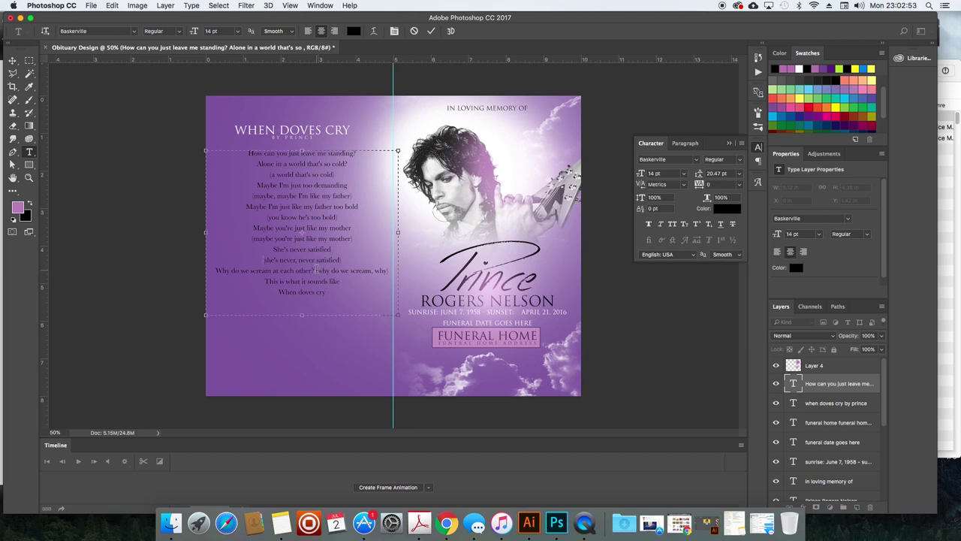
key(Return)
mouse_move(302, 315)
mouse_down()
mouse_move(303, 336)
mouse_move(304, 325)
mouse_up()
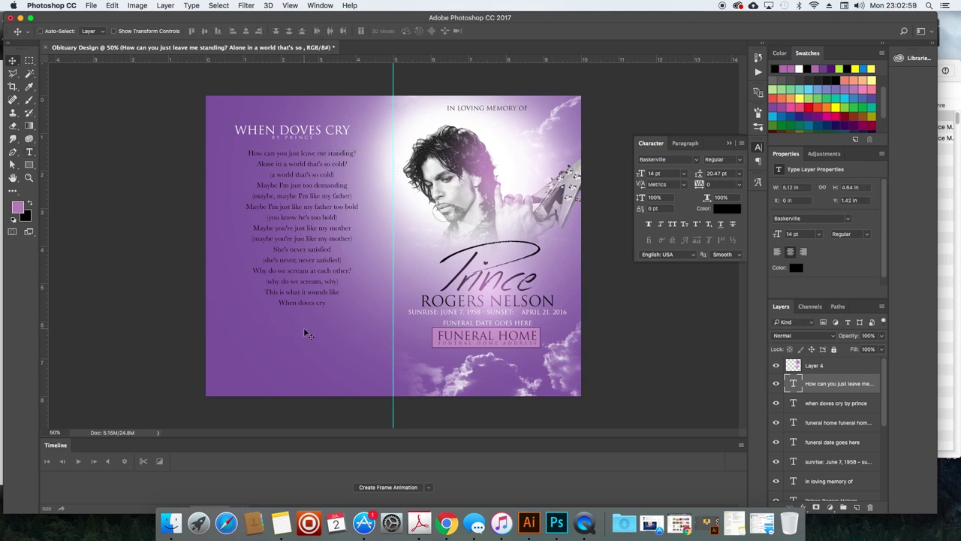
Align the "When Doves Cry" title and the lyrics on their horizontal centers, leaving no layer selected.
shift+super+click(307, 143)
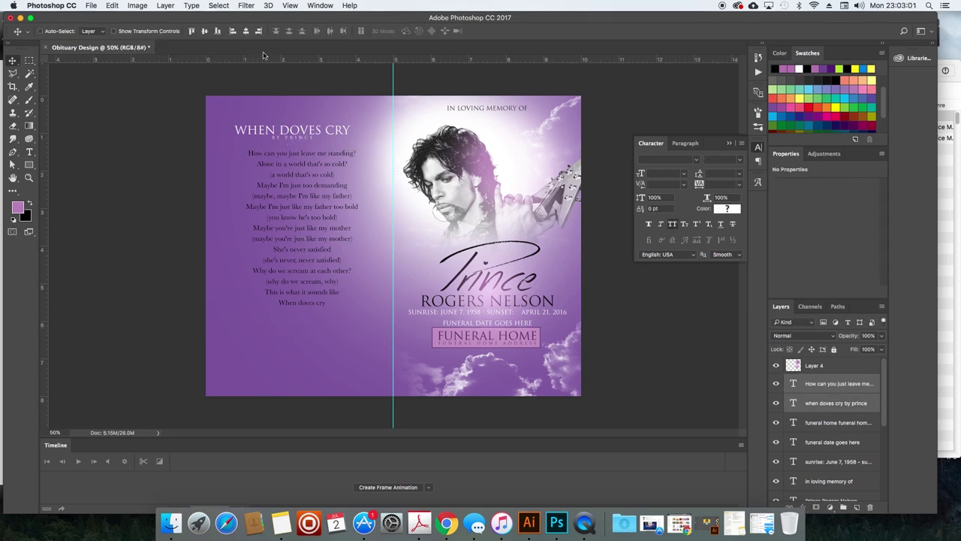
click(246, 31)
click(146, 284)
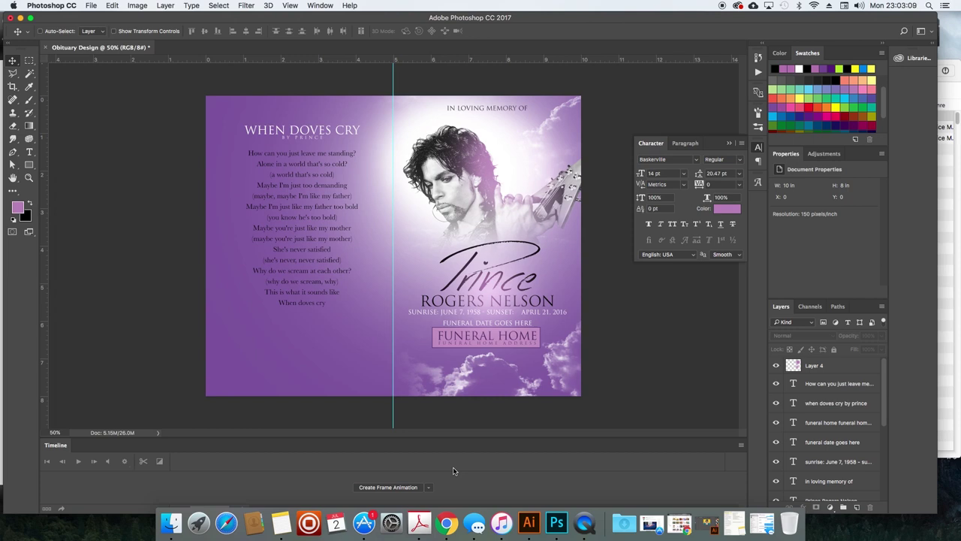
Duplicate the song title straight down beneath the lyrics and replace the copy's first line with "ARRANGEMENTS".
drag(304, 136, 304, 370)
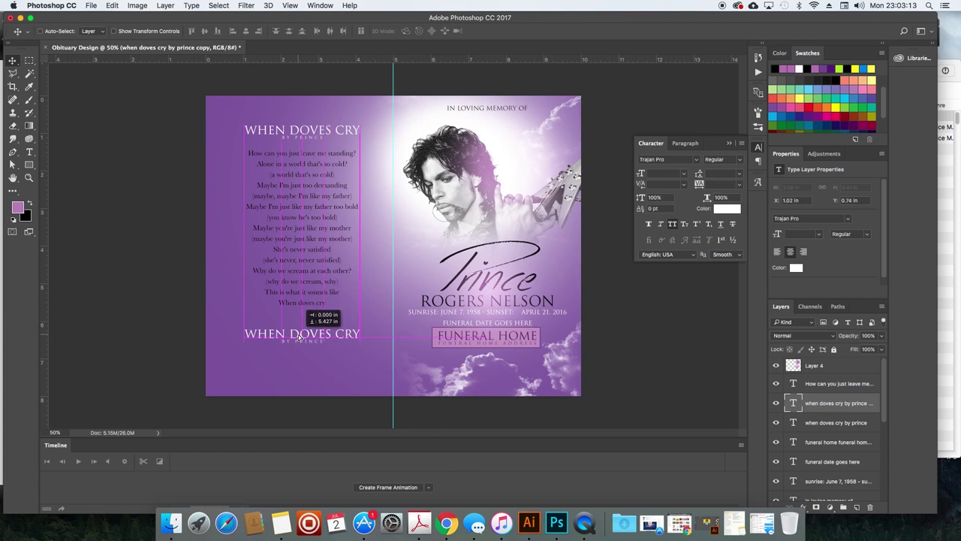
key(t)
click(297, 334)
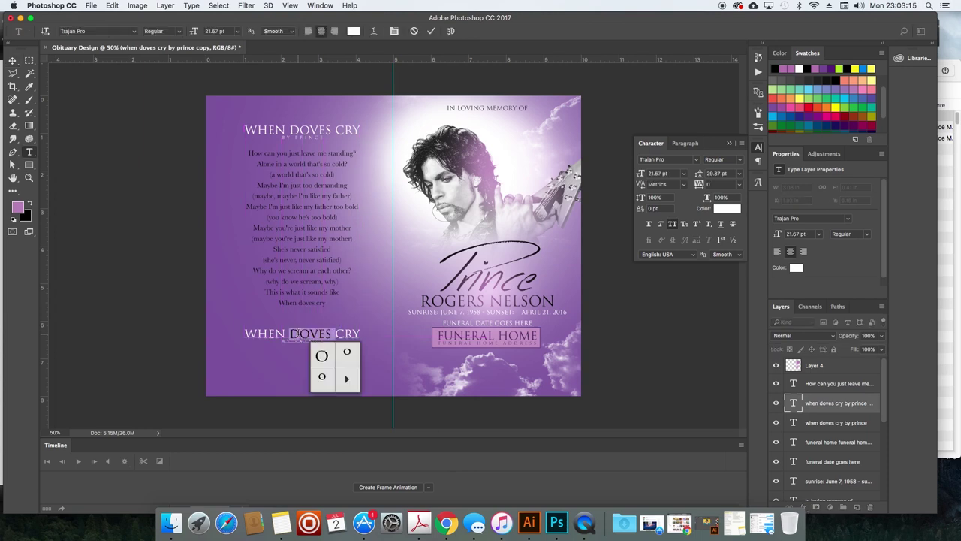
key(Home)
key(shift+Down)
text(ARRANGEMENTS)
key(Return)
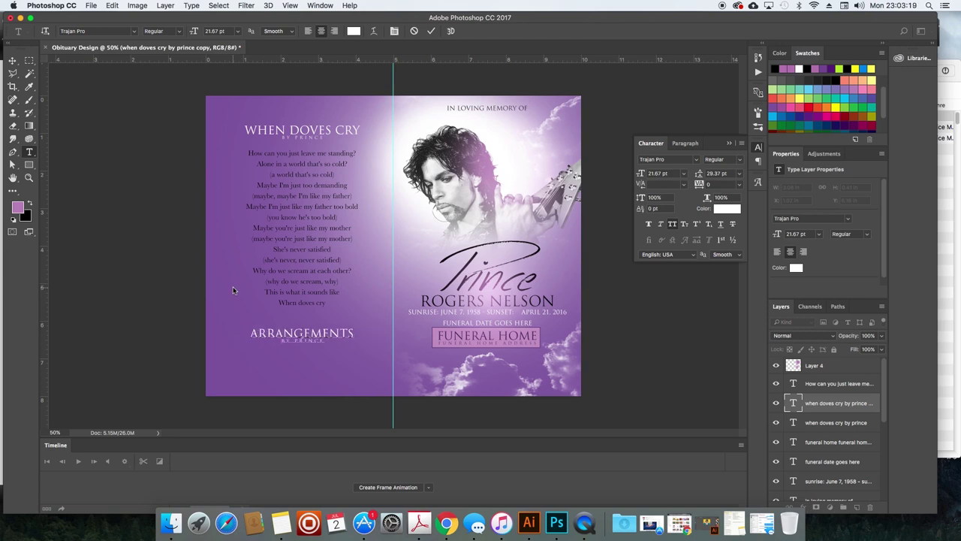
key(super+Return)
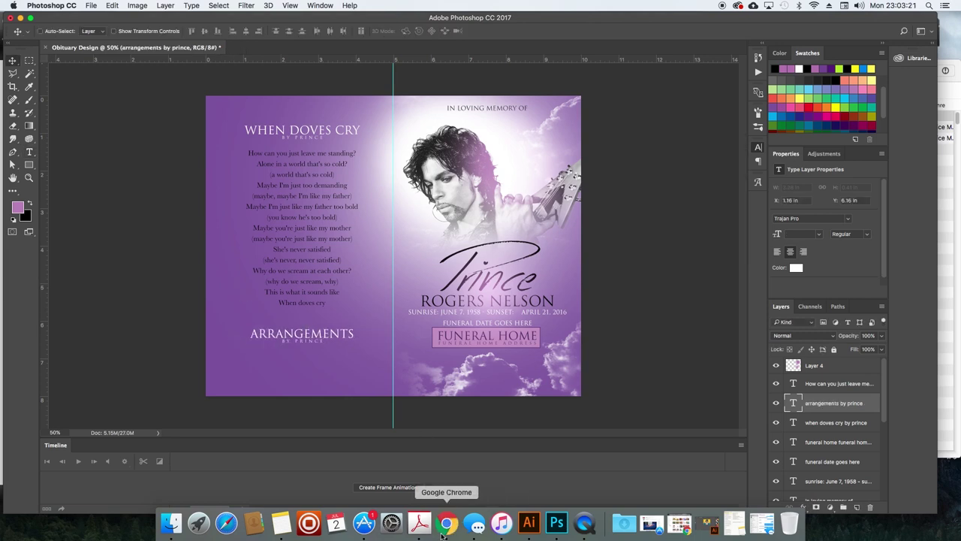
Switch to Chrome, examine the back cover wording of the obituary design sample, and return to Photoshop.
click(444, 530)
click(517, 23)
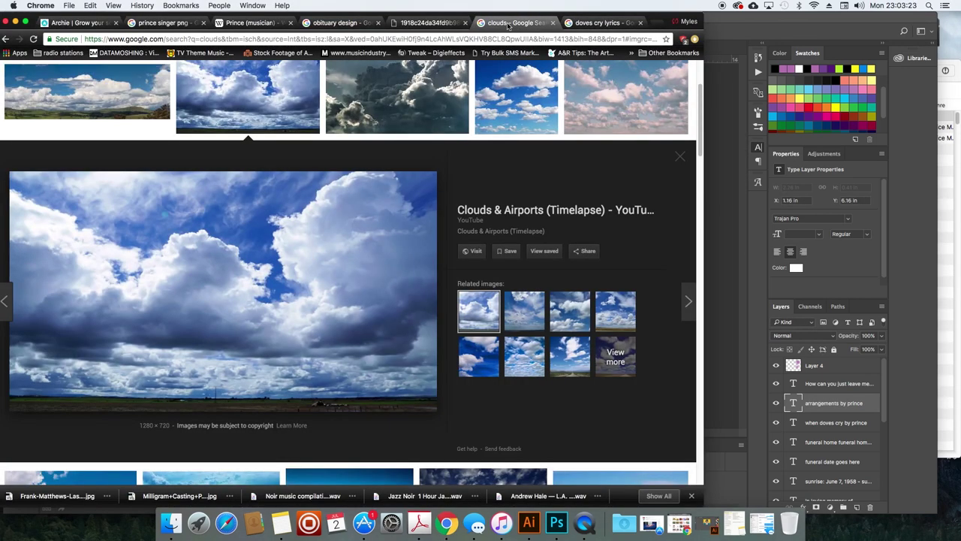
click(428, 23)
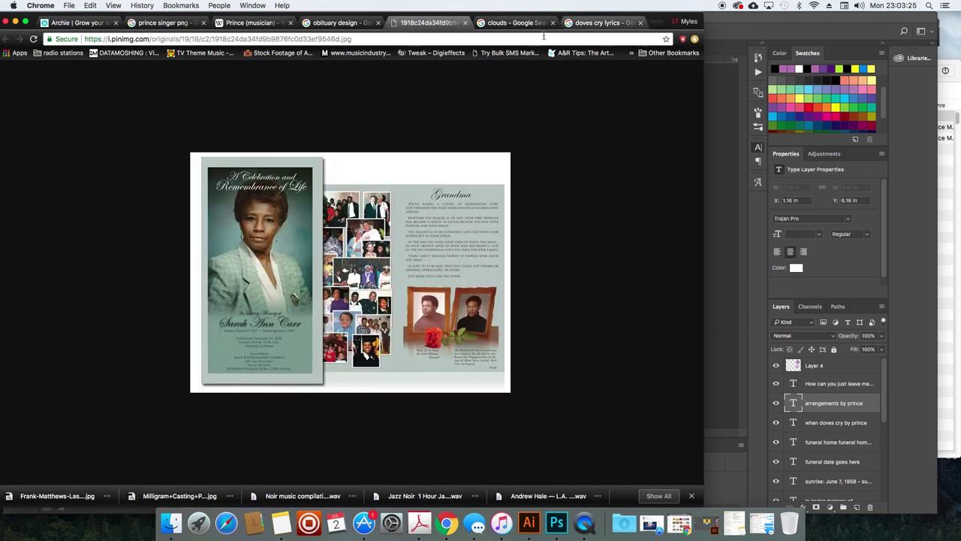
click(322, 23)
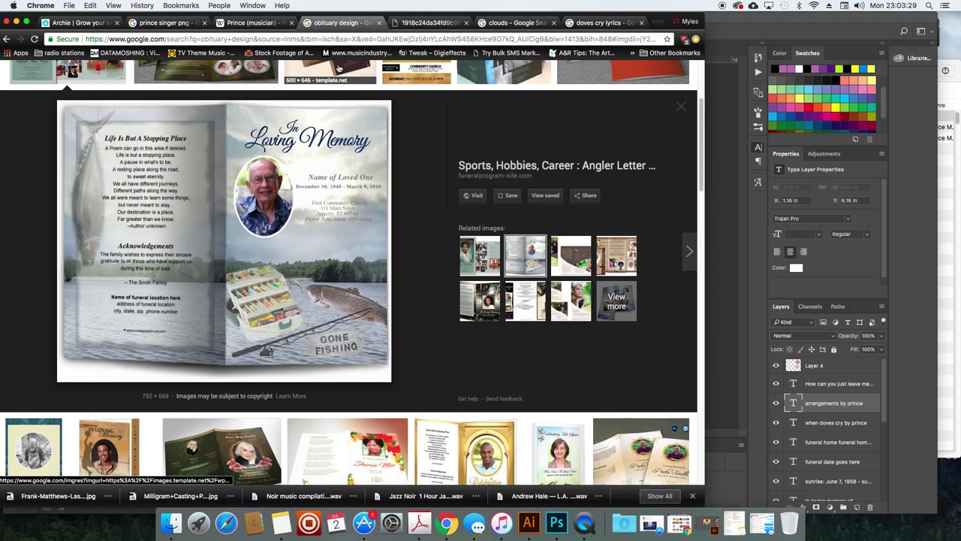
click(715, 241)
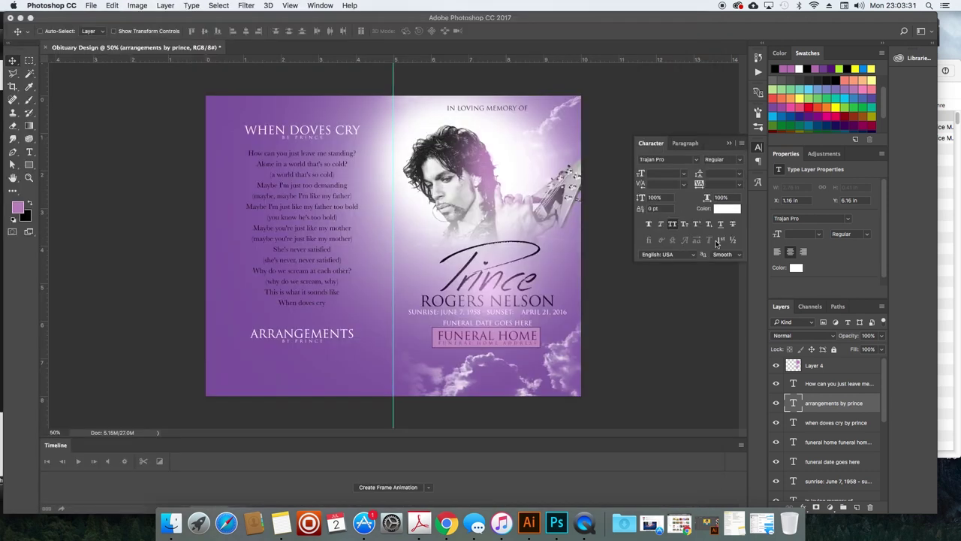
Replace the "ARRANGEMENTS" heading text with "ACKNOWLEDGEMENTS".
double_click(339, 338)
key(BackSpace)
key(BackSpace)
key(BackSpace)
key(BackSpace)
key(BackSpace)
key(BackSpace)
key(BackSpace)
key(BackSpace)
key(BackSpace)
key(BackSpace)
key(BackSpace)
key(BackSpace)
text(ACKNOWLED)
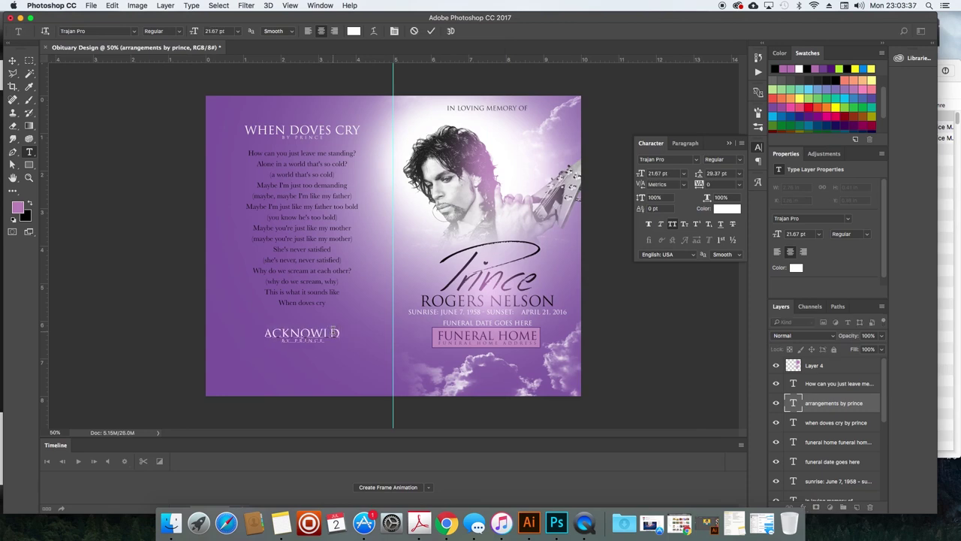
text(GEMENTS)
Delete the "by Prince" line beneath the Acknowledgements heading and commit the text.
key(Down)
key(shift+End)
key(BackSpace)
key(super+Return)
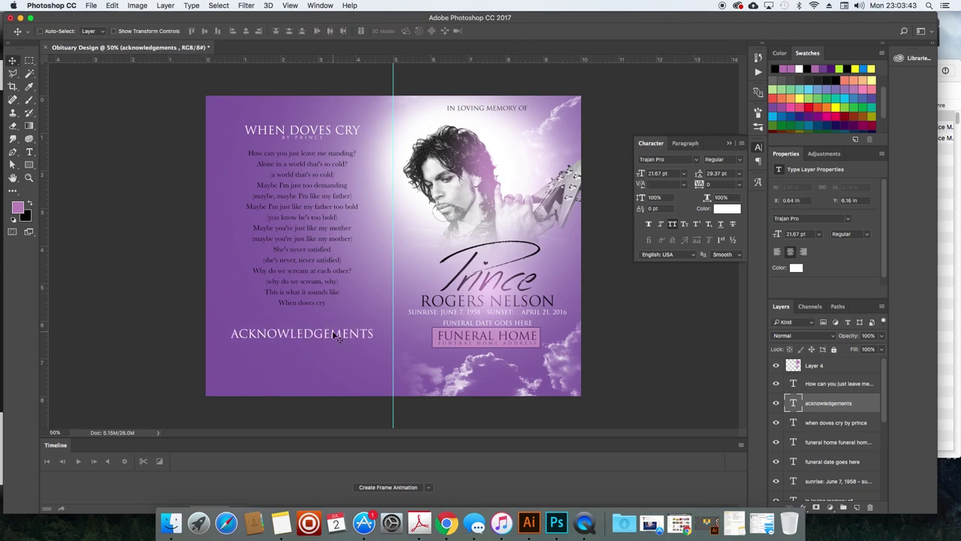
Consult the obituary sample in Chrome, return to Photoshop, scale the Acknowledgements heading down to about 16.9 pt and move it slightly up.
click(446, 524)
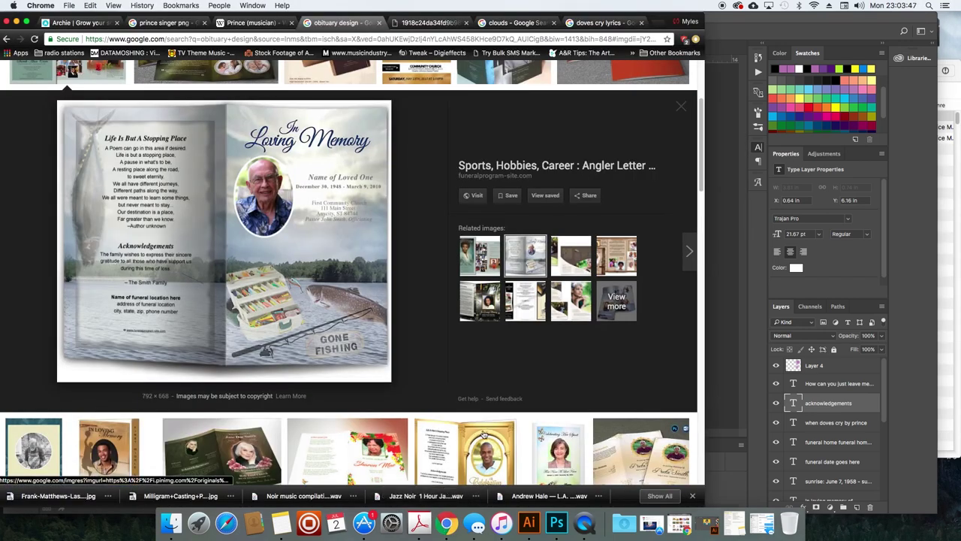
click(556, 526)
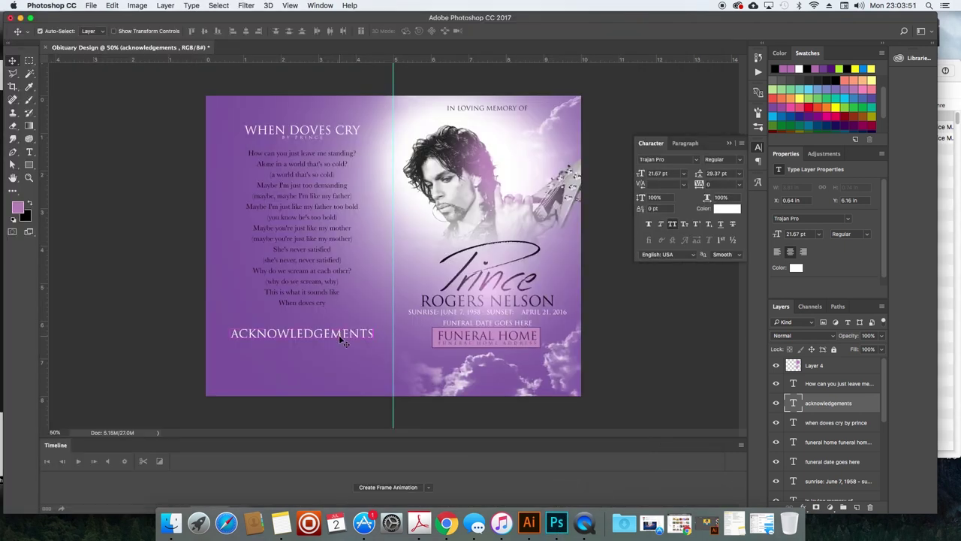
key(super+t)
drag(200, 33, 186, 33)
key(Return)
drag(261, 328, 261, 318)
Duplicate the lyrics block, replace its text with "the family would love to thank", and place it beneath the Acknowledgements heading.
click(314, 268)
drag(314, 268, 313, 369)
key(t)
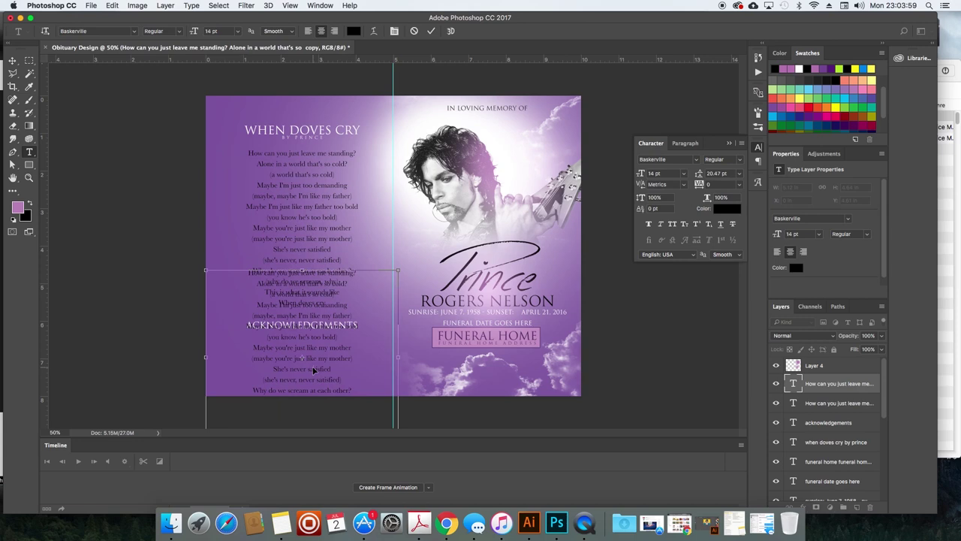
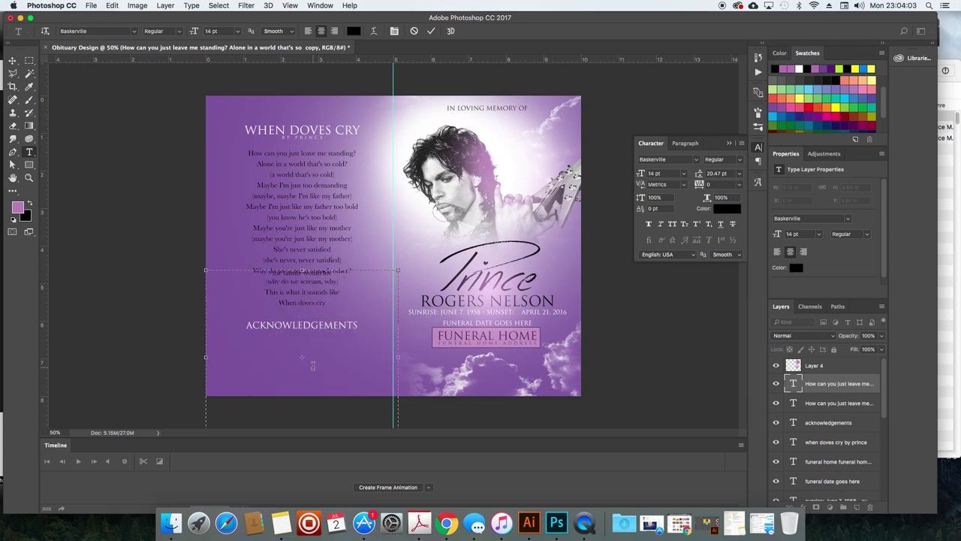
key(super+Return)
key(v)
drag(346, 286, 335, 356)
Check the sample's wording in Chrome, and back in Photoshop complete the sentence with "everyone who has supported us during this time of tragedy".
click(446, 524)
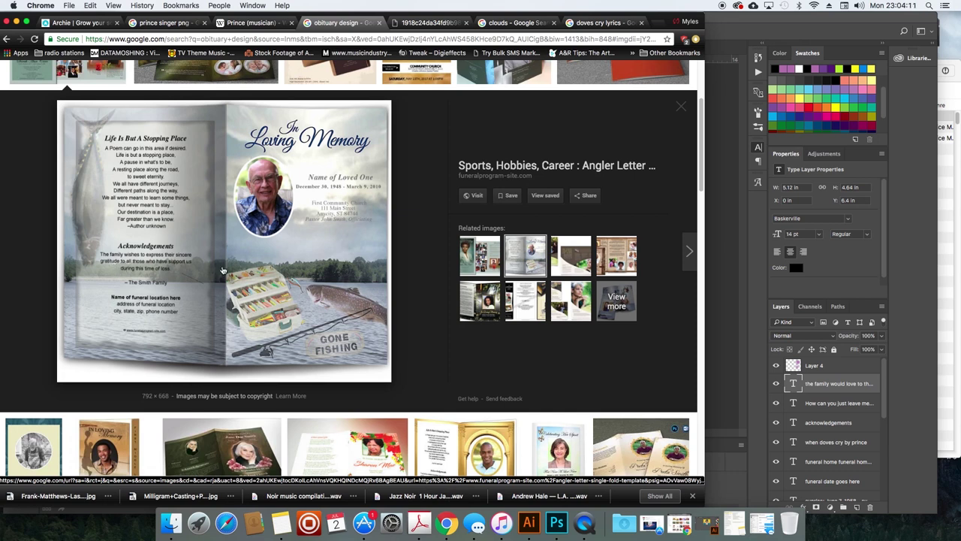
click(529, 519)
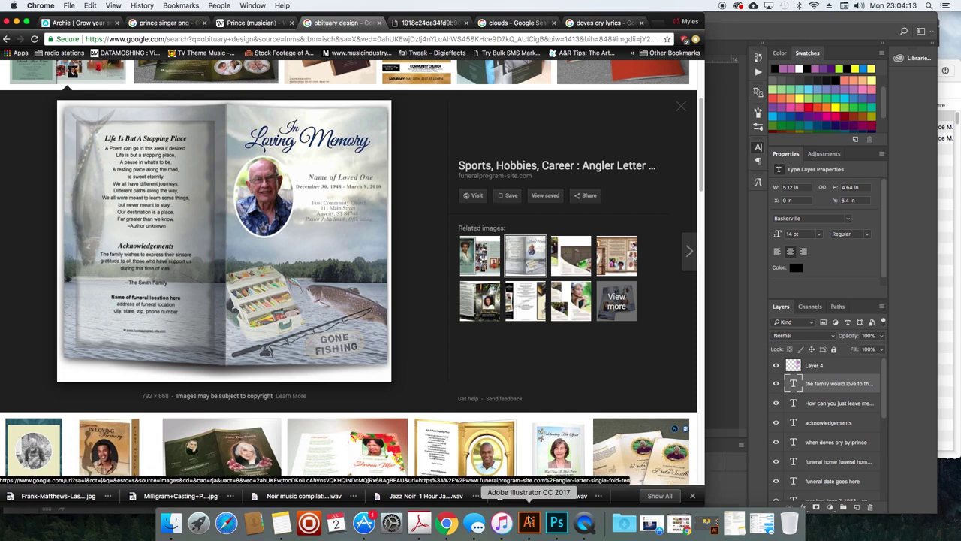
click(556, 521)
click(345, 340)
text(ev)
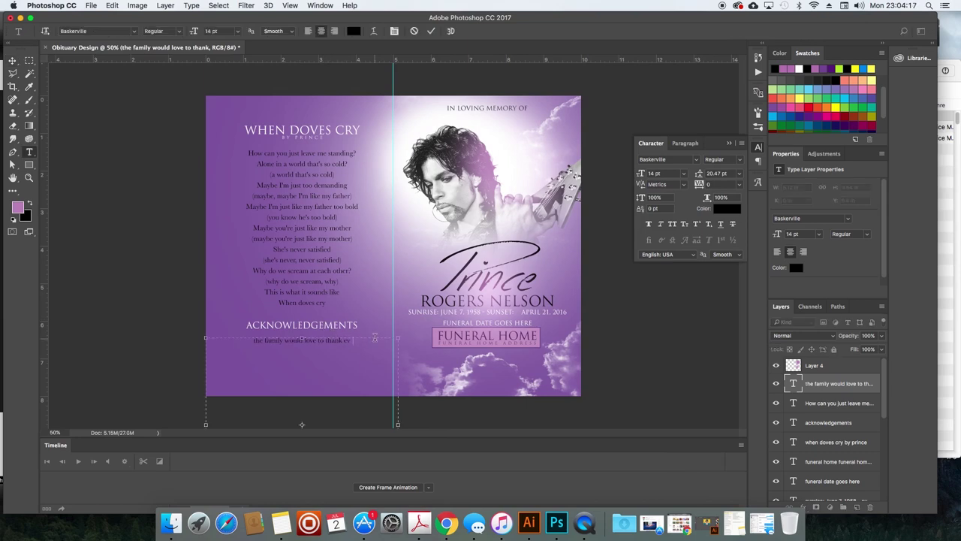
text(eryone who has supported)
text( m)
text(s during this time of tragedy)
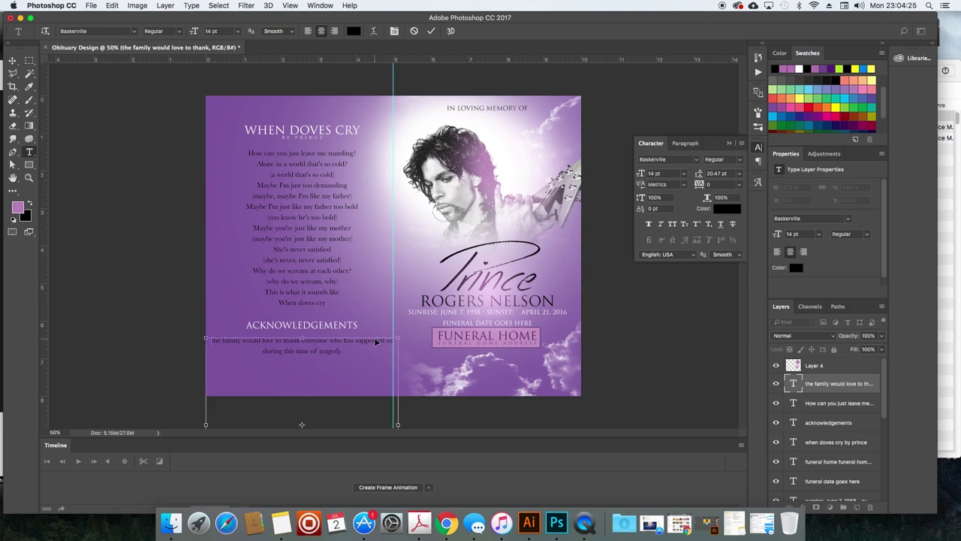
Set the acknowledgement text to 15 pt and narrow its text box from both sides to about 3.56 in.
key(super+a)
click(670, 173)
key(Down)
key(Up)
key(Up)
key(Up)
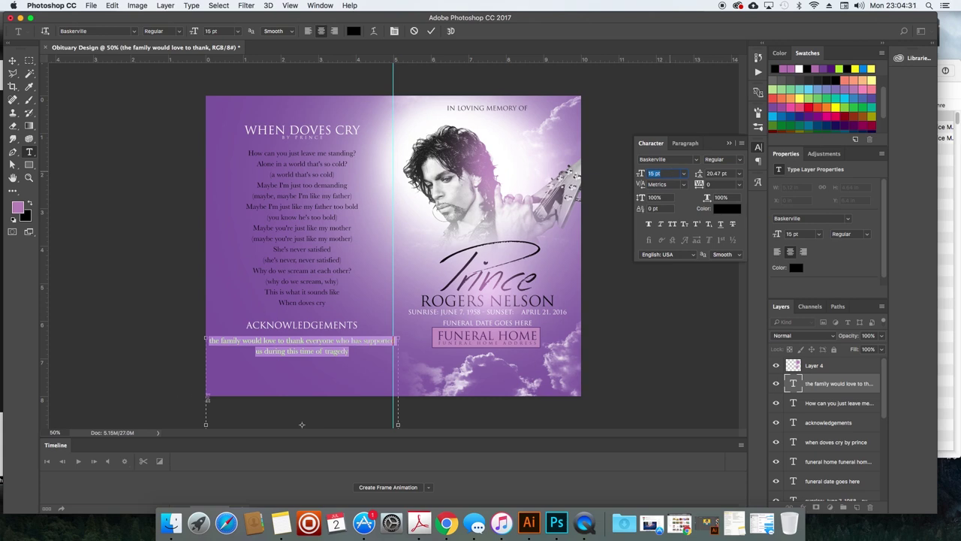
drag(205, 396, 236, 396)
drag(397, 424, 369, 424)
Capitalize the first word of the acknowledgement sentence as "The" and nudge the block slightly up.
click(244, 340)
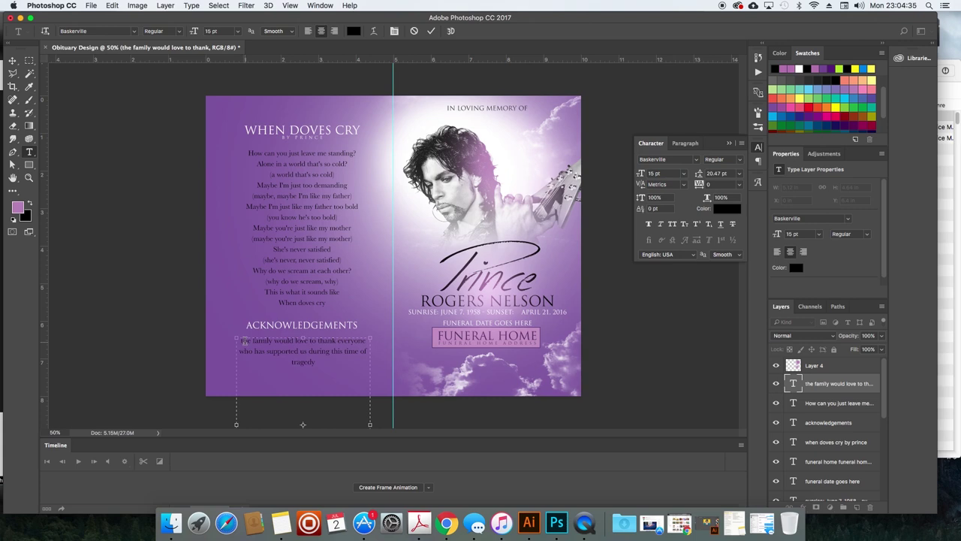
key(BackSpace)
text(T)
key(ctrl+Return)
key(v)
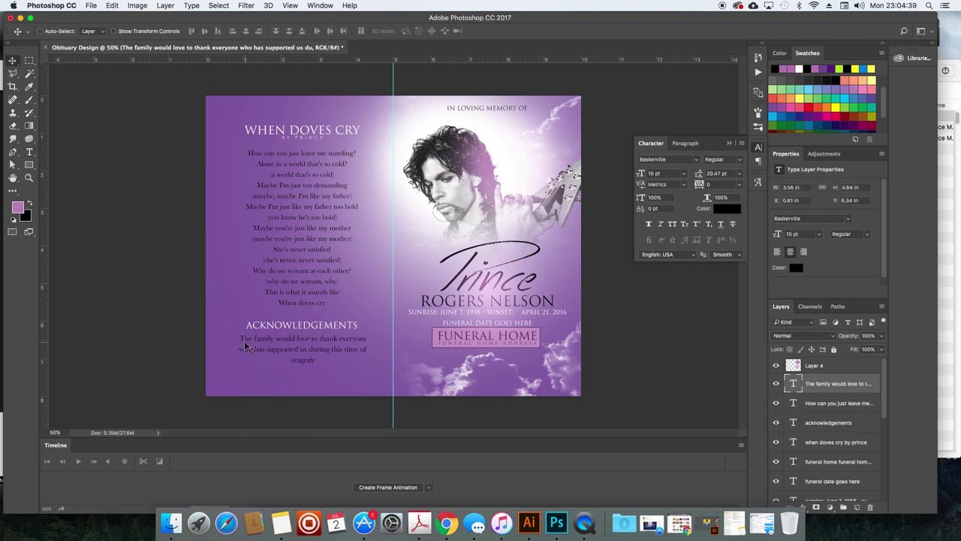
End the acknowledgement sentence with a period and break its line before "this time of tragedy".
key(t)
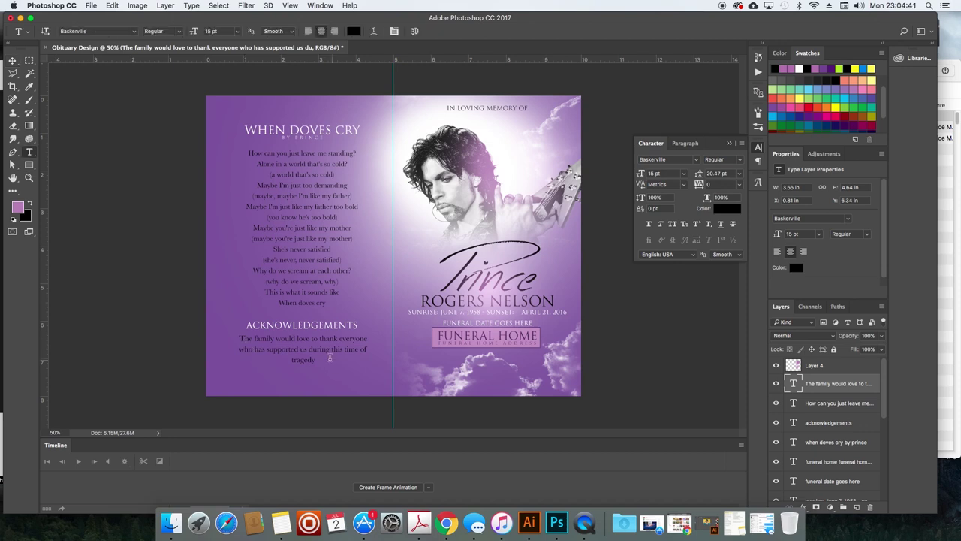
click(330, 352)
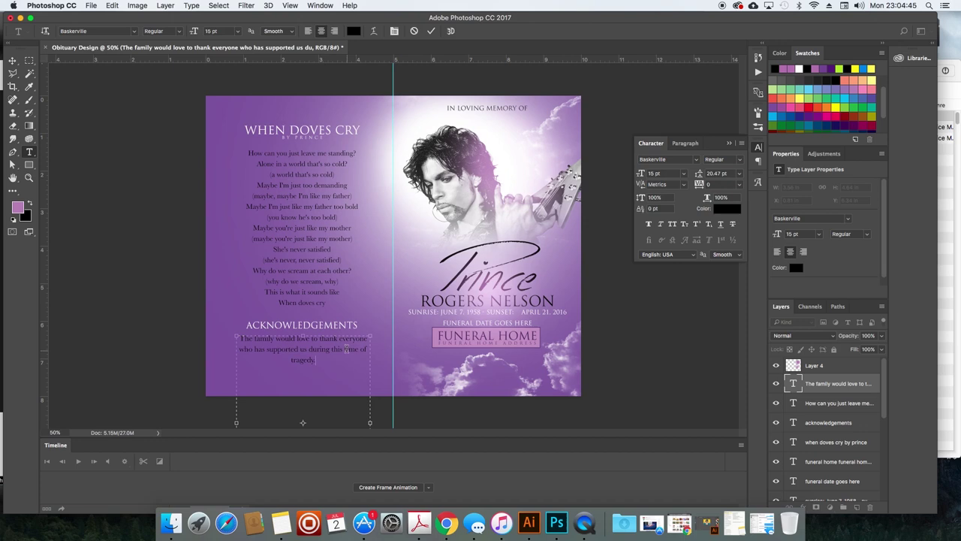
click(331, 349)
key(Return)
key(Escape)
key(v)
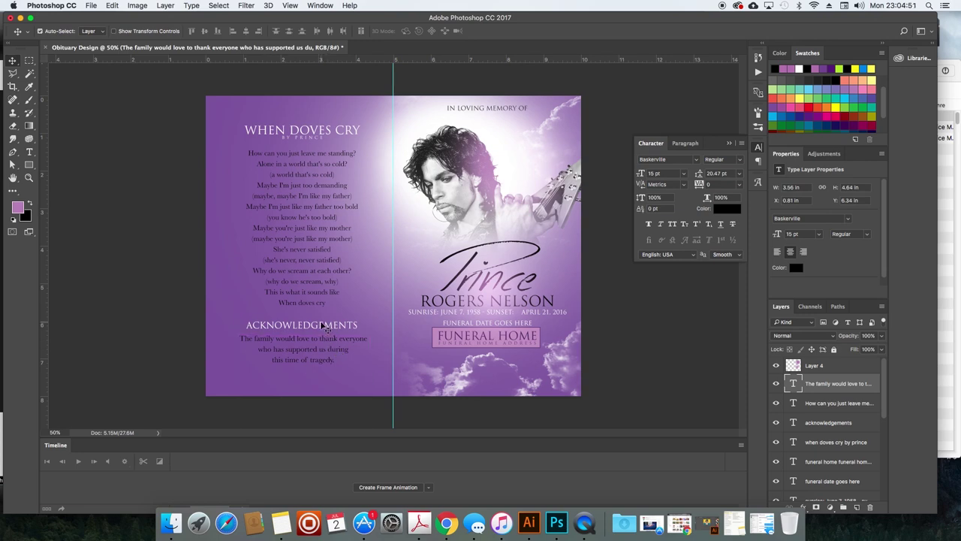
Move the acknowledgement heading and text slightly up, duplicate the heading beneath the paragraph, and change the copy to "funeral home".
click(311, 352)
drag(310, 352, 323, 368)
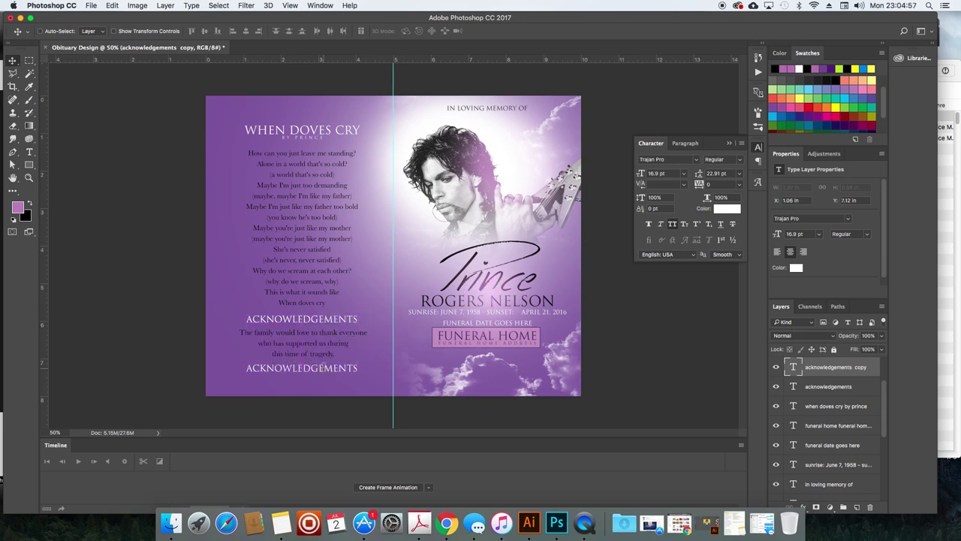
double_click(323, 368)
text(funeral home)
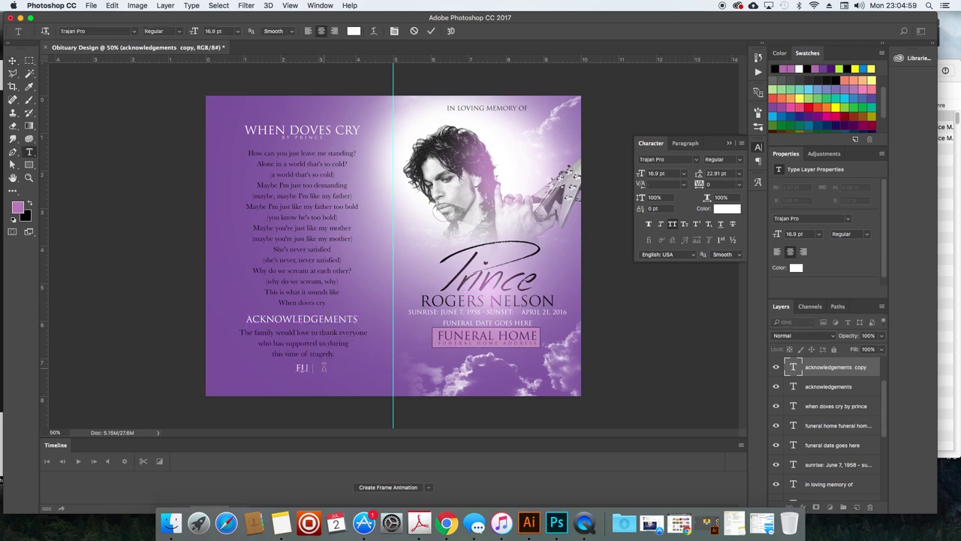
key(ctrl+Return)
key(v)
Duplicate the acknowledgement paragraph beneath the back cover's funeral home heading and replace the copy's text with "Address".
drag(316, 352, 320, 388)
double_click(320, 389)
key(ctrl+a)
key(BackSpace)
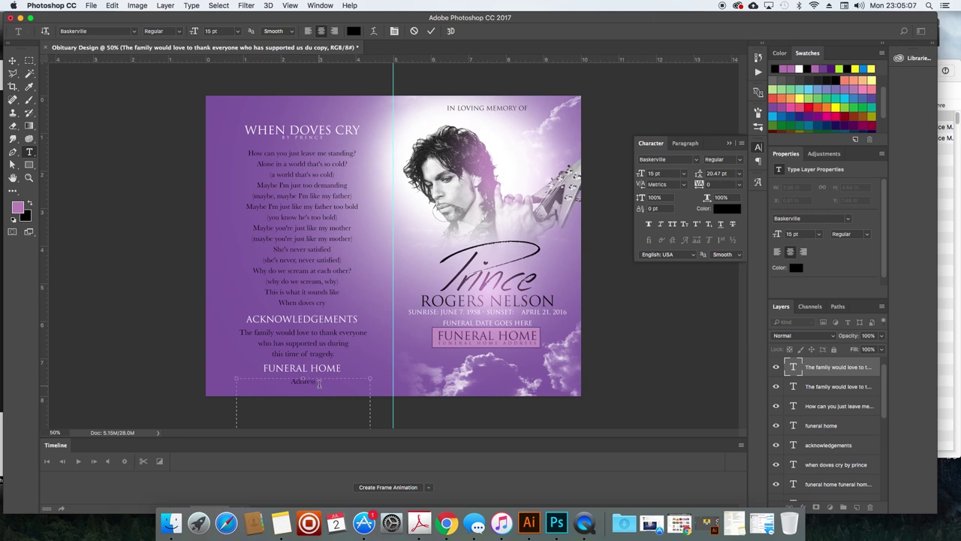
text(Address)
key(ctrl+Return)
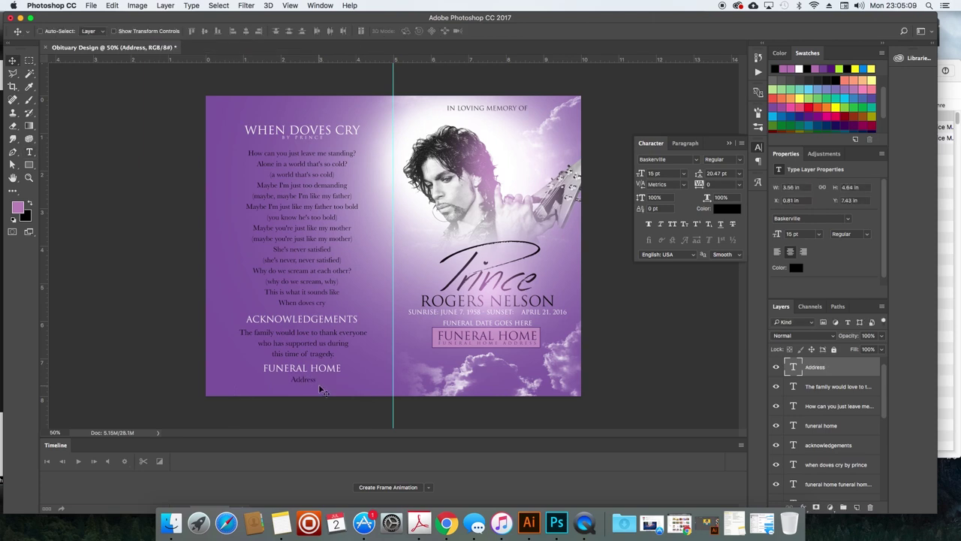
Move the lyrics, acknowledgement heading and text, and address slightly up, then shift them up once more together with the song title.
shift+click(316, 347)
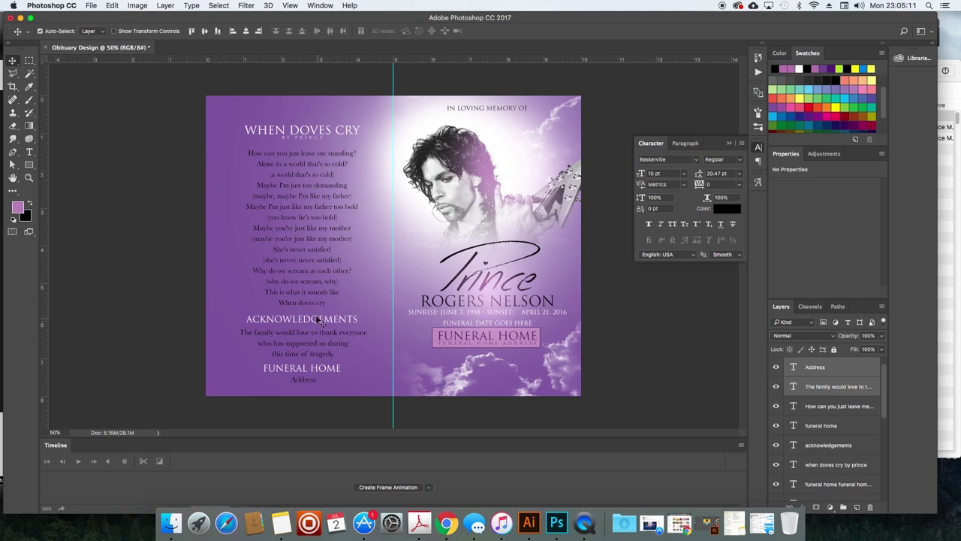
shift+click(318, 320)
shift+click(302, 293)
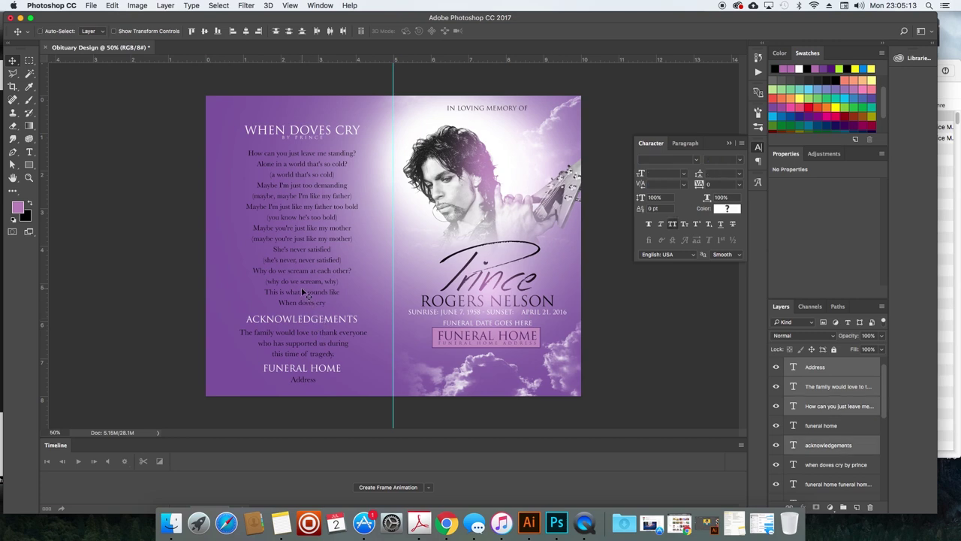
key(shift+Up)
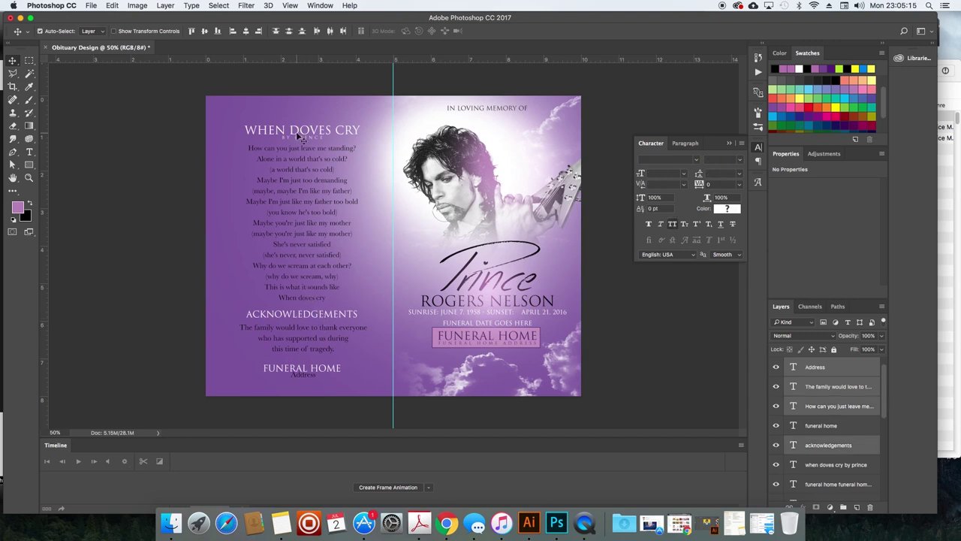
shift+click(296, 131)
key(shift+Up)
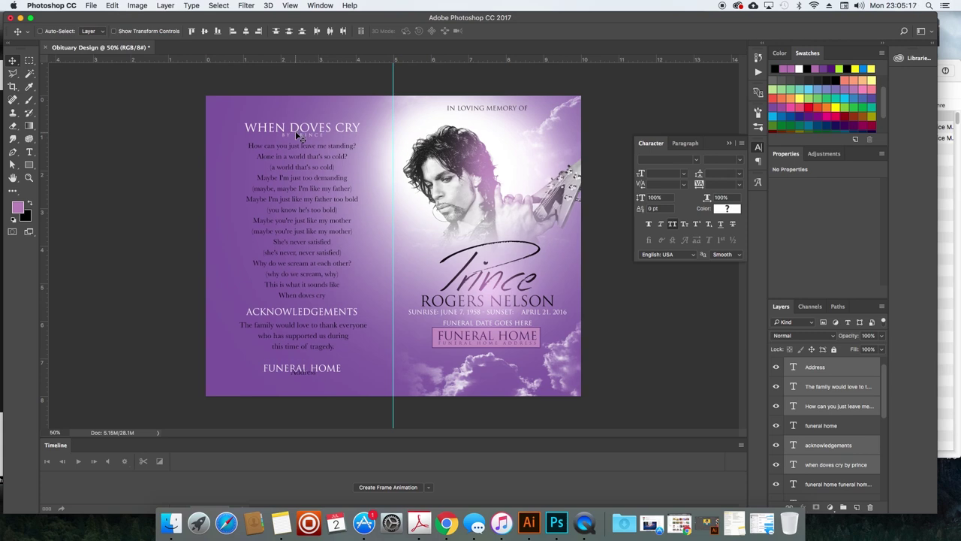
click(171, 212)
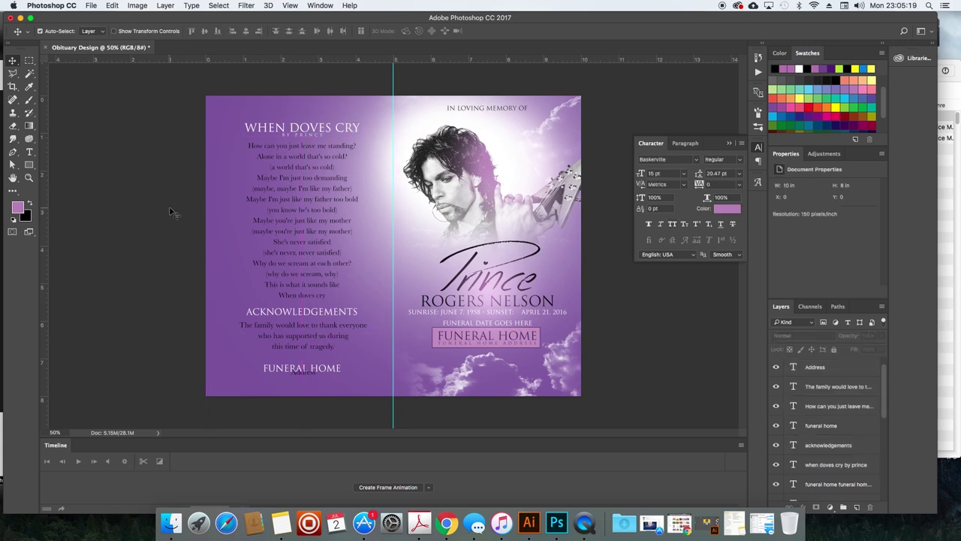
Add a Pattern Overlay to the purple background Layer 2 using Overlay blending at 33% opacity, and increase the pattern scale.
scroll(848, 465, down, 5)
click(848, 476)
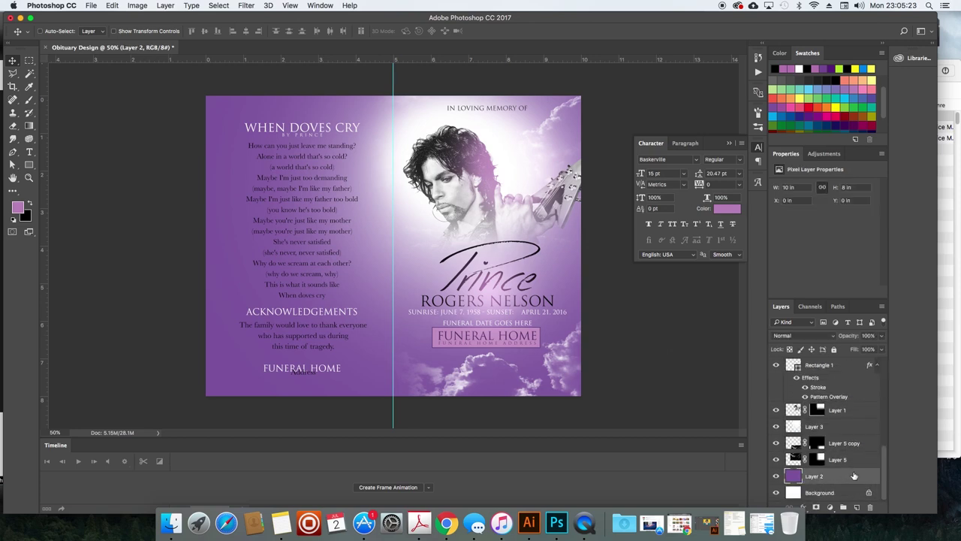
double_click(853, 477)
scroll(570, 282, down, 2)
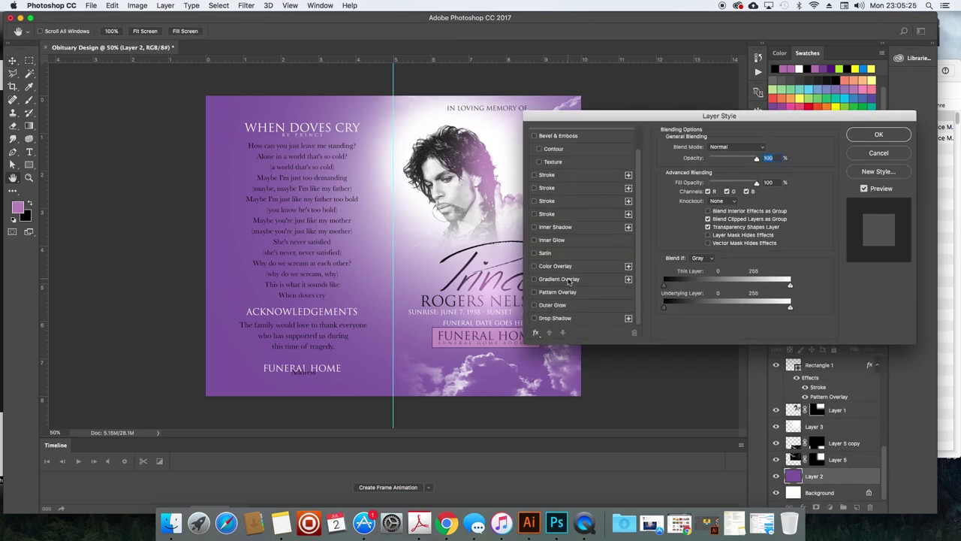
click(534, 292)
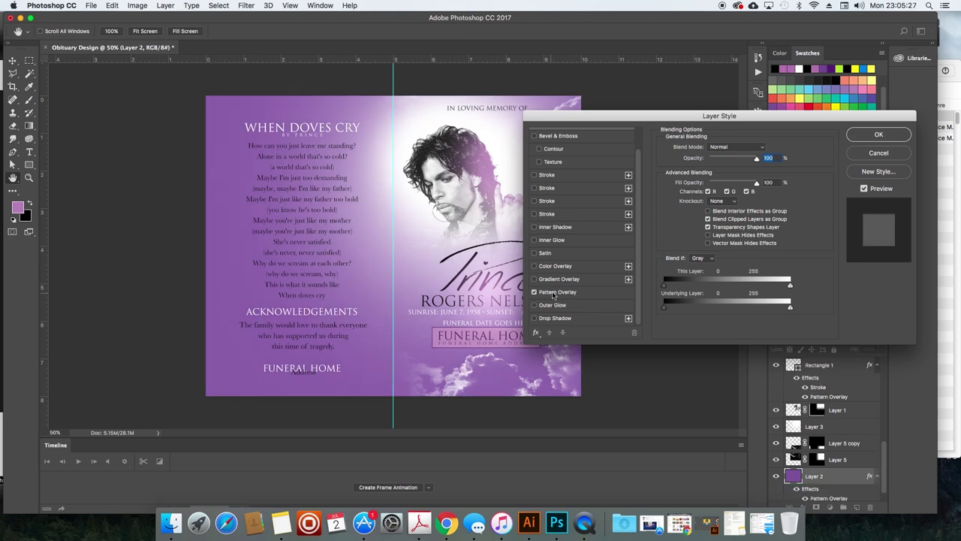
click(554, 293)
drag(704, 159, 712, 159)
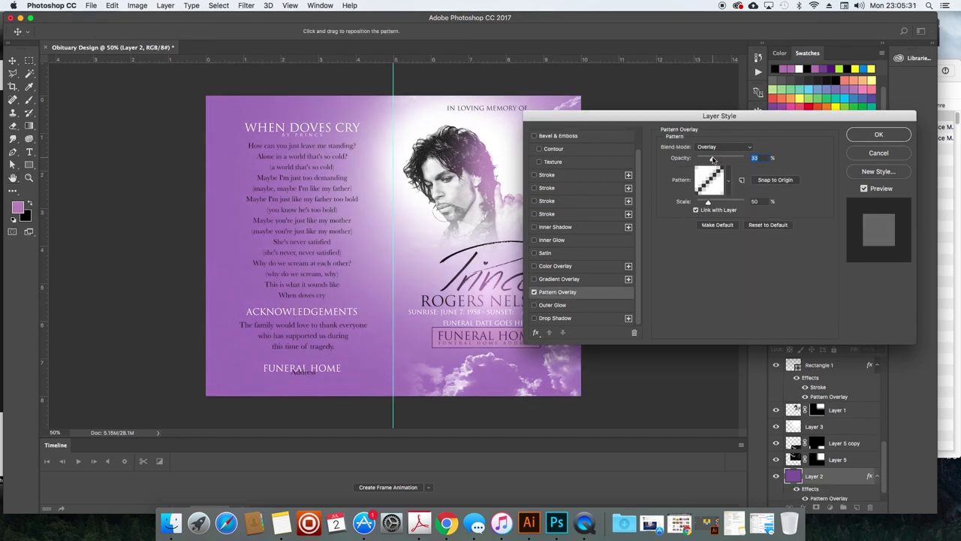
drag(709, 203, 719, 202)
click(871, 133)
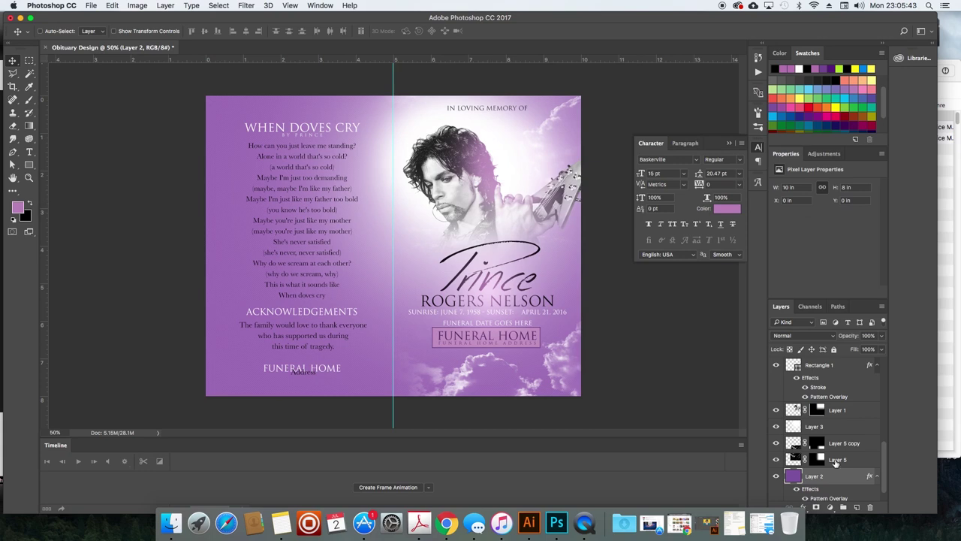
Adjust the purple background's Hue/Saturation with saturation +28 and lightness -12, shifting the hue slightly towards blue.
key(super+u)
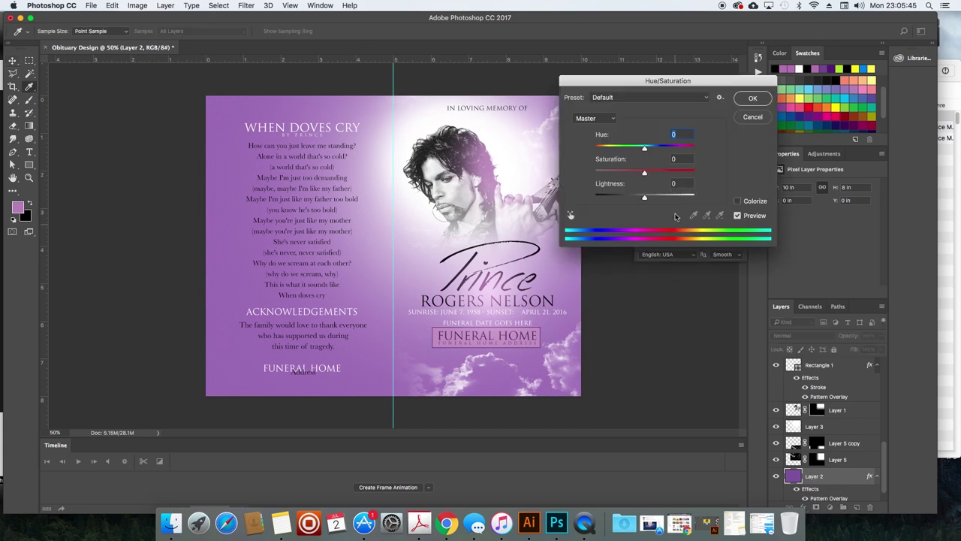
drag(610, 160, 614, 186)
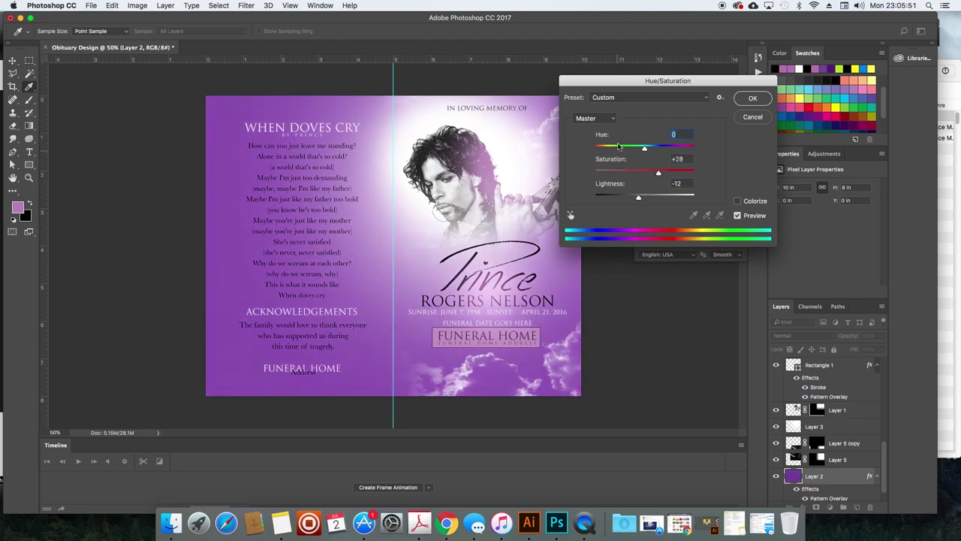
drag(607, 136, 600, 136)
key(Return)
key(super+z)
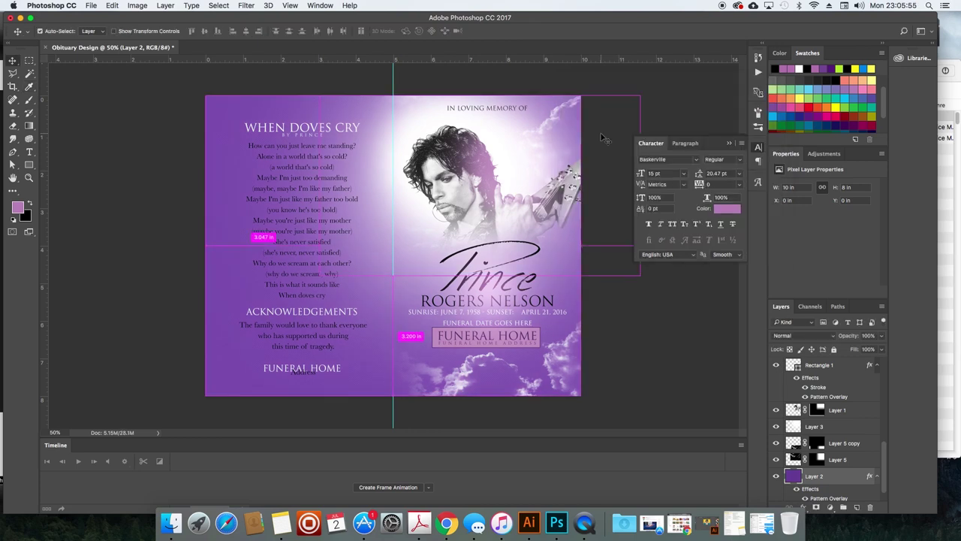
key(super+z)
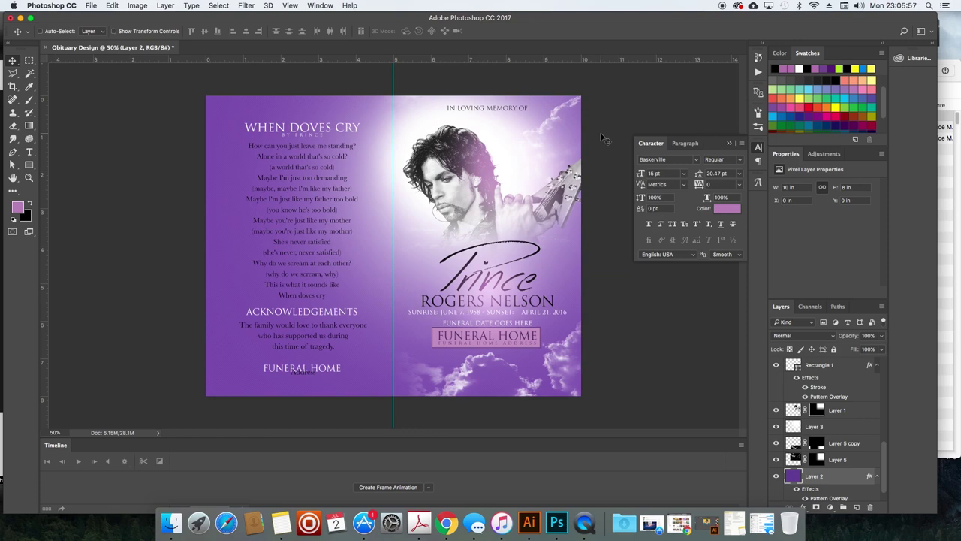
Shift the address line slightly down below its heading and save the document as "Obituary Design - Front.psd".
click(303, 381)
drag(303, 383, 302, 386)
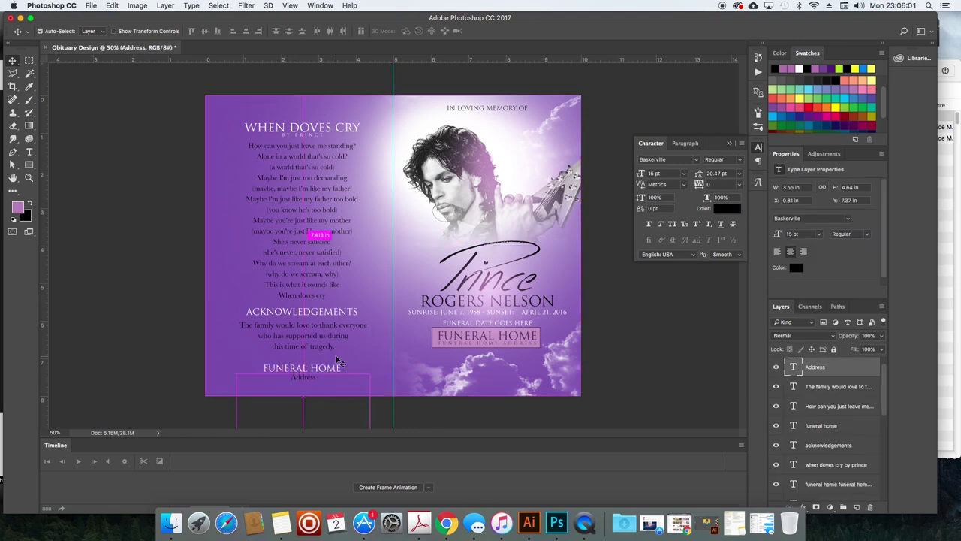
key(super+s)
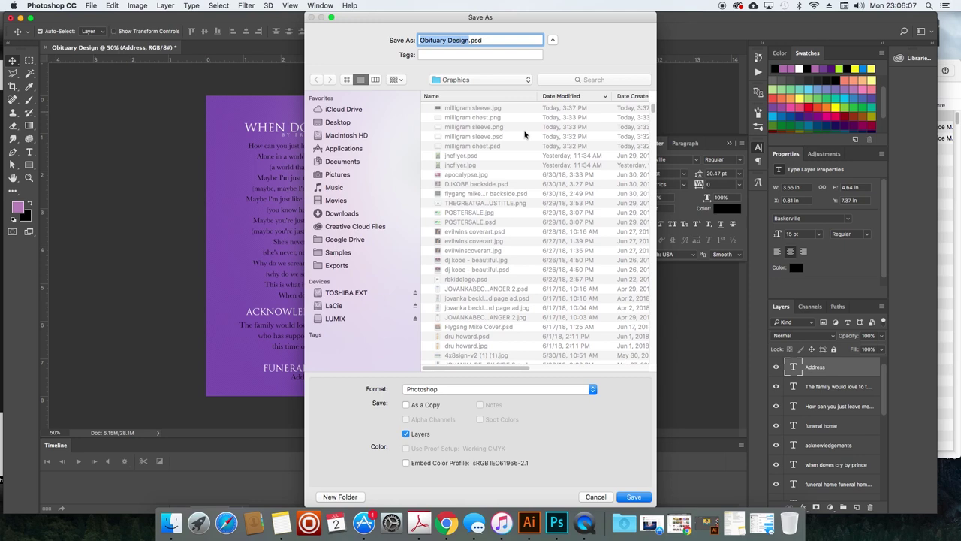
key(Right)
text(- Front)
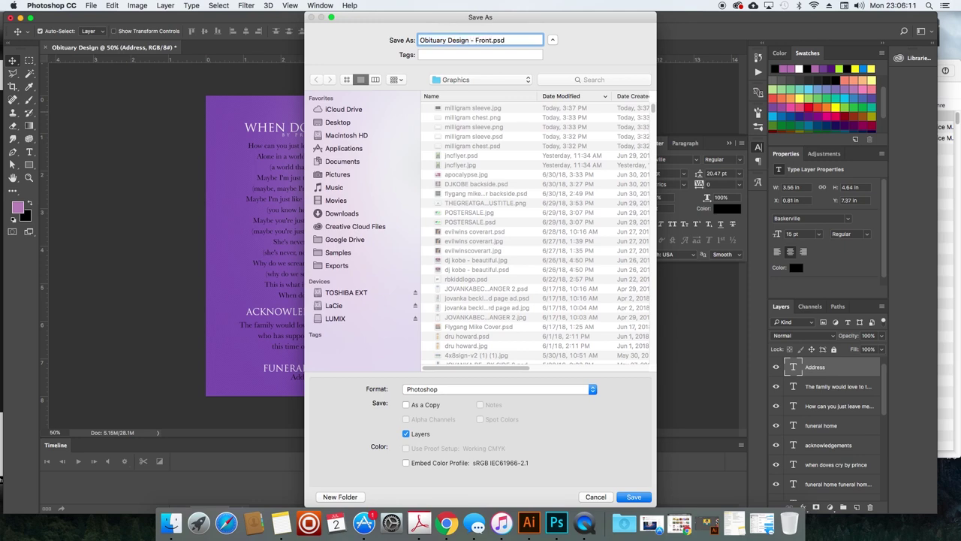
key(Return)
key(Return)
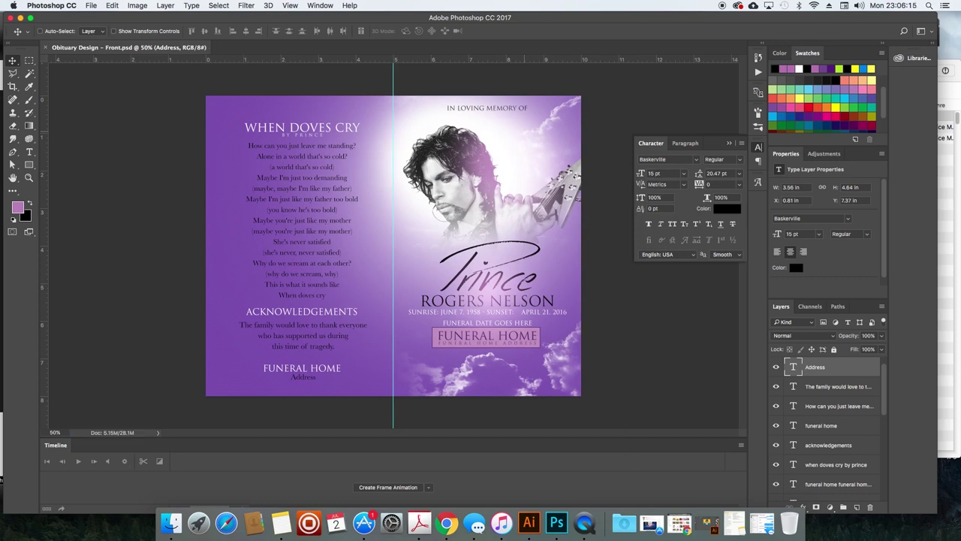
Create a new 10 x 8 in document at 150 pixels/inch and place a vertical guide at 5 in.
click(93, 6)
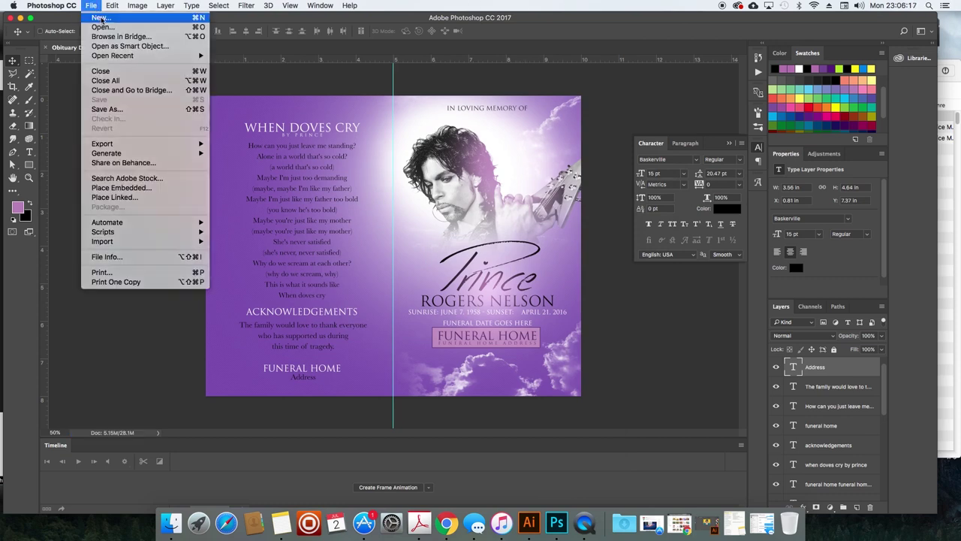
click(102, 18)
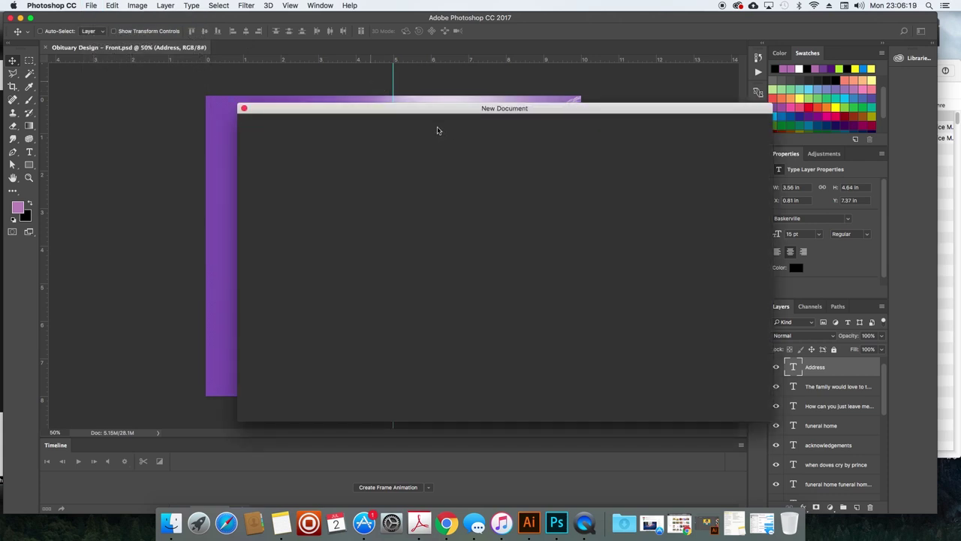
drag(473, 112, 452, 71)
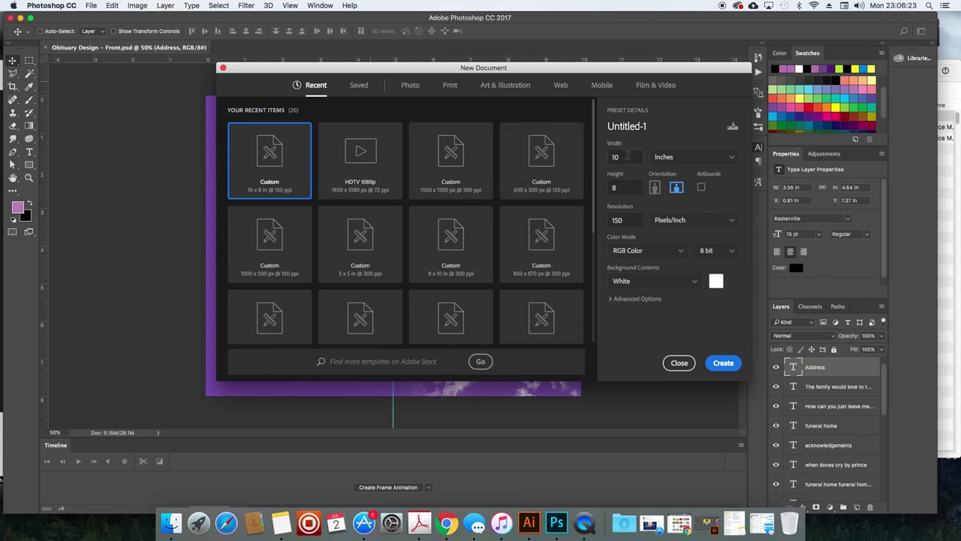
click(724, 363)
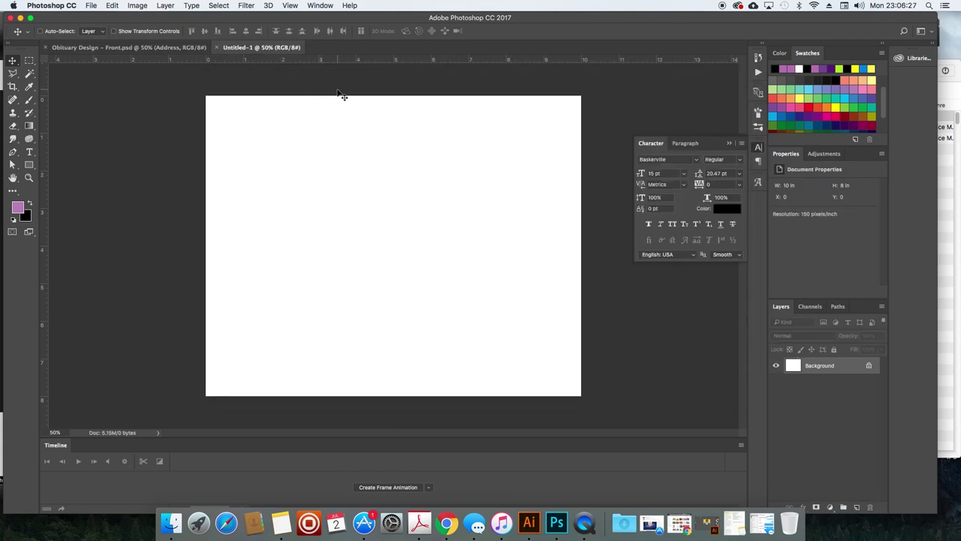
drag(45, 196, 393, 183)
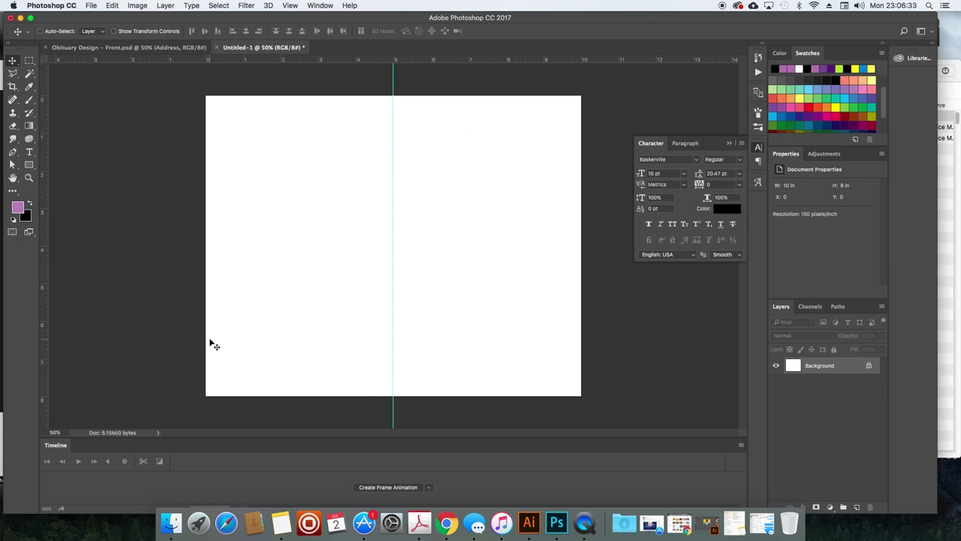
Copy the purple background Layer 2 and both cloud layers, Layer 5 and Layer 5 copy, from the front design into the new document.
click(156, 50)
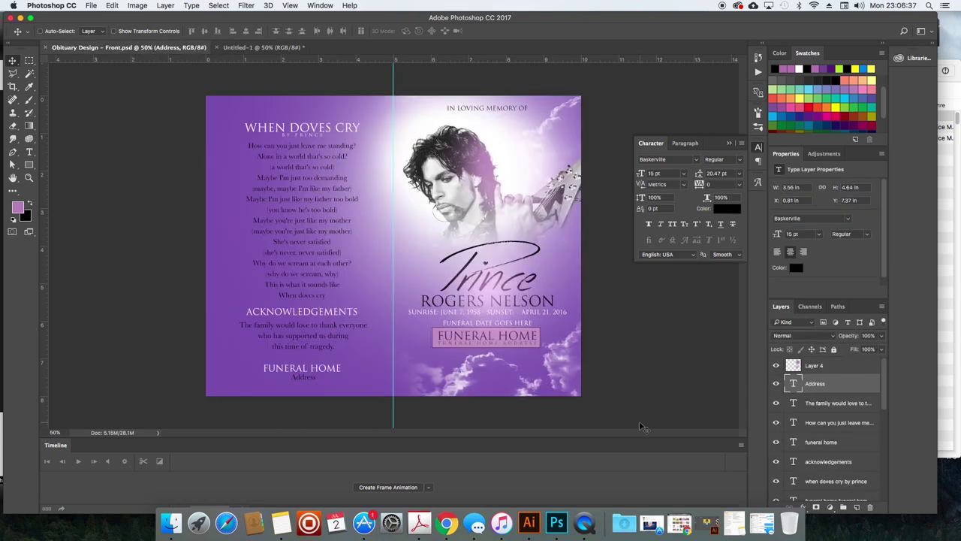
scroll(802, 455, down, 5)
click(823, 459)
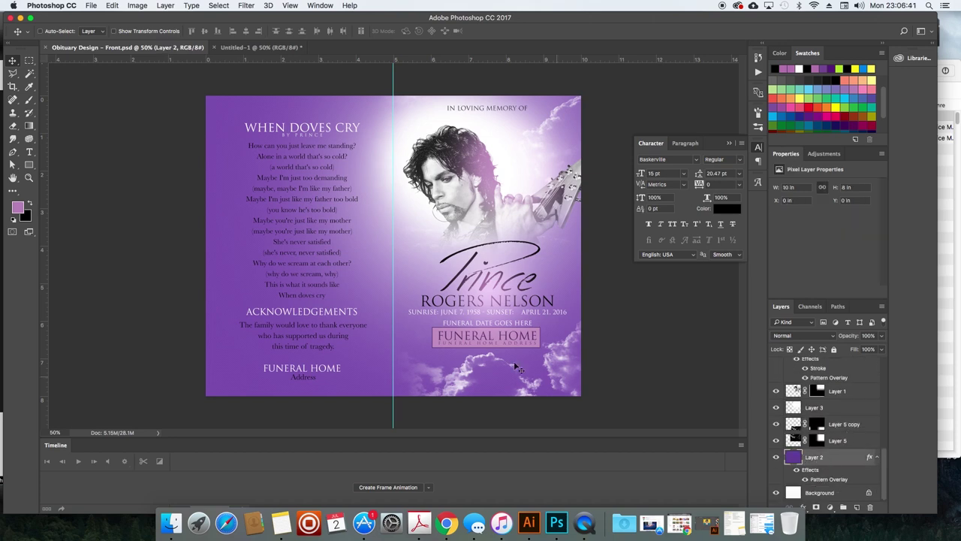
click(855, 443)
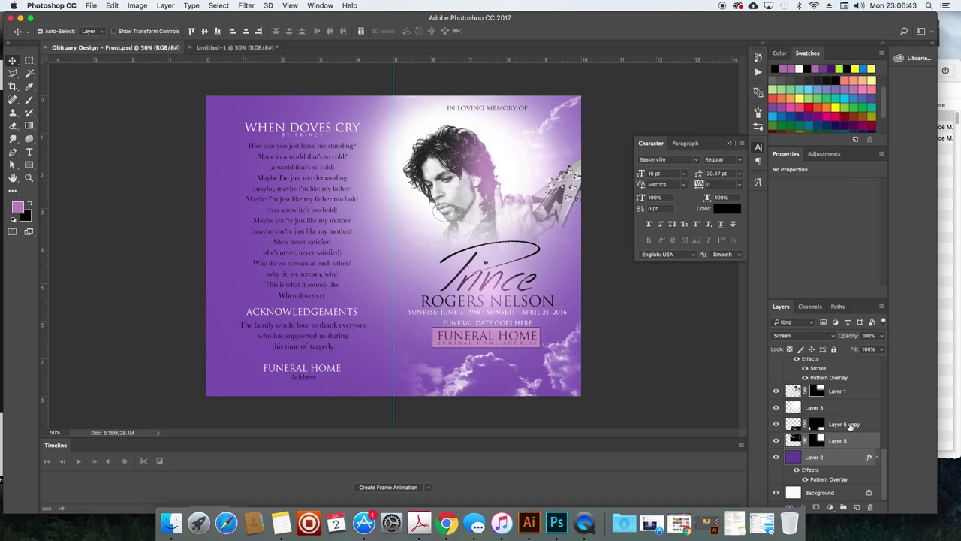
shift+click(851, 426)
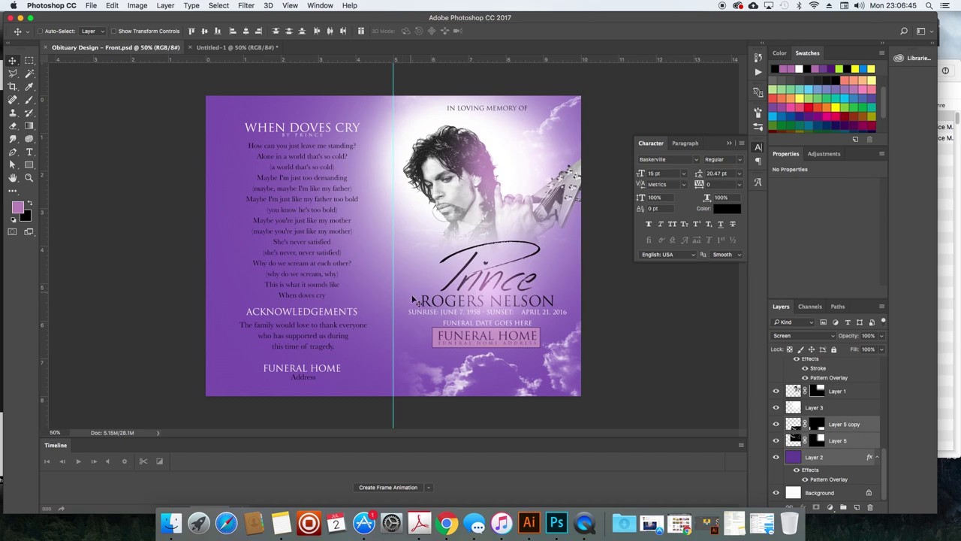
drag(420, 308, 450, 266)
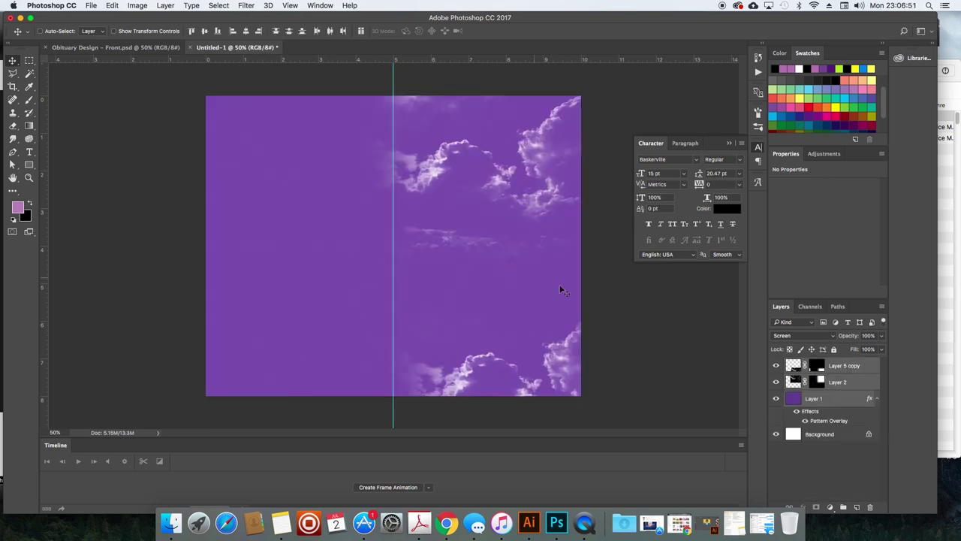
Add a new layer above the clouds and paint a soft light purple glow near the page centre with a 1400 px brush.
click(851, 368)
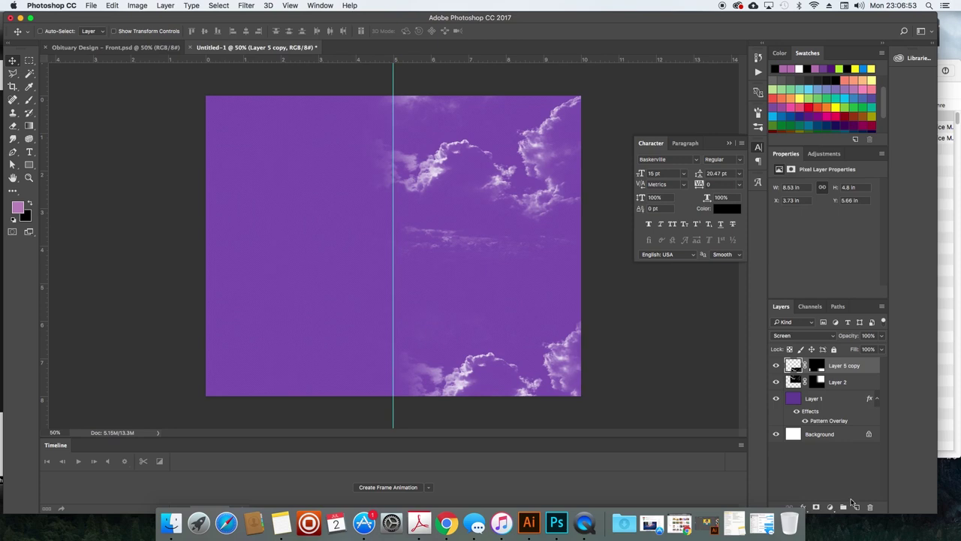
click(857, 507)
key(b)
right_click(414, 236)
drag(494, 257, 523, 261)
click(398, 253)
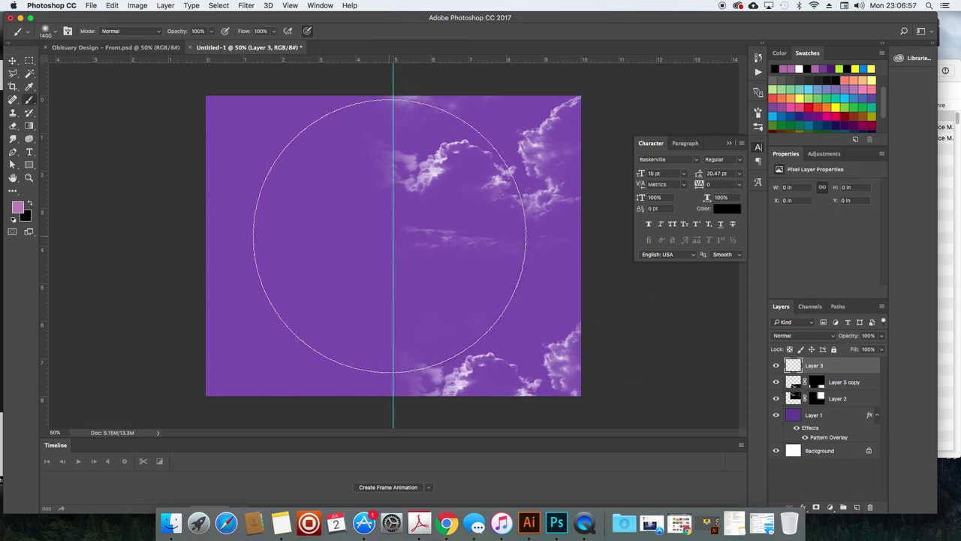
click(399, 253)
key(v)
Set the glow layer's blend mode to Screen and adjust its position and width to 1538 px.
click(804, 336)
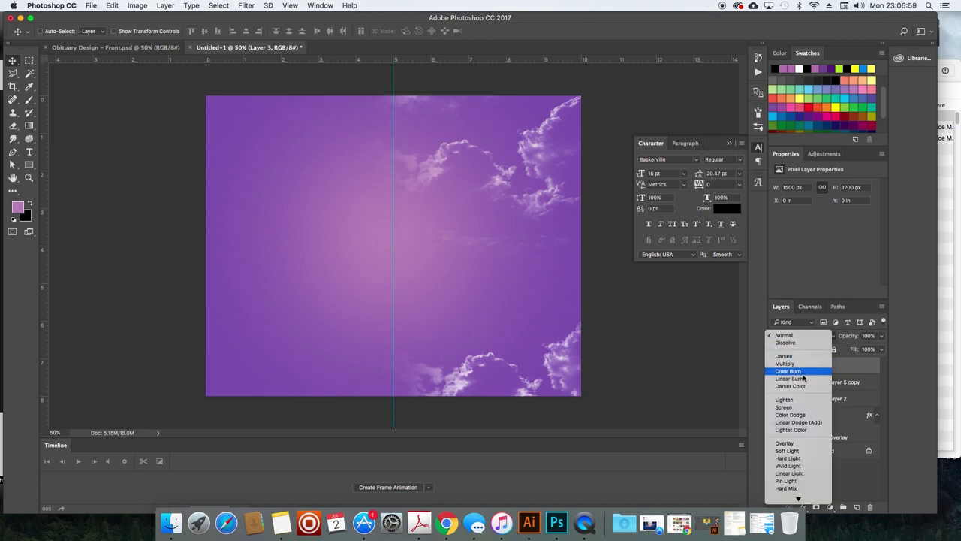
click(797, 406)
drag(498, 283, 507, 284)
key(ctrl+t)
drag(216, 246, 224, 247)
key(Return)
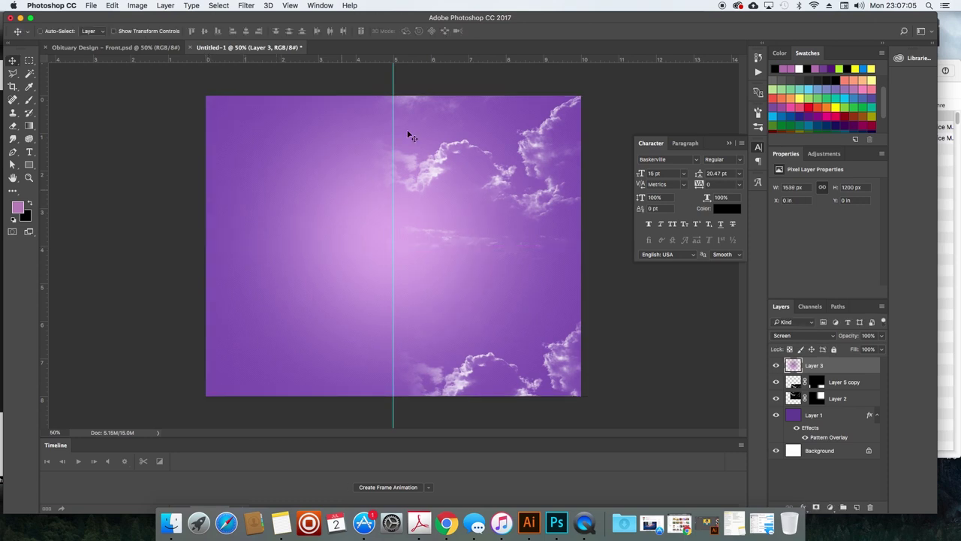
click(850, 383)
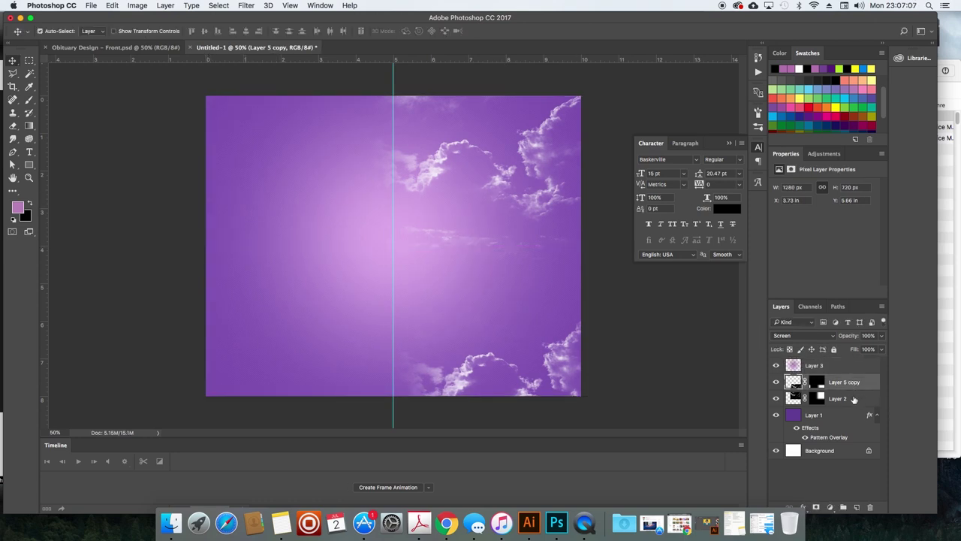
shift+click(848, 397)
click(588, 166)
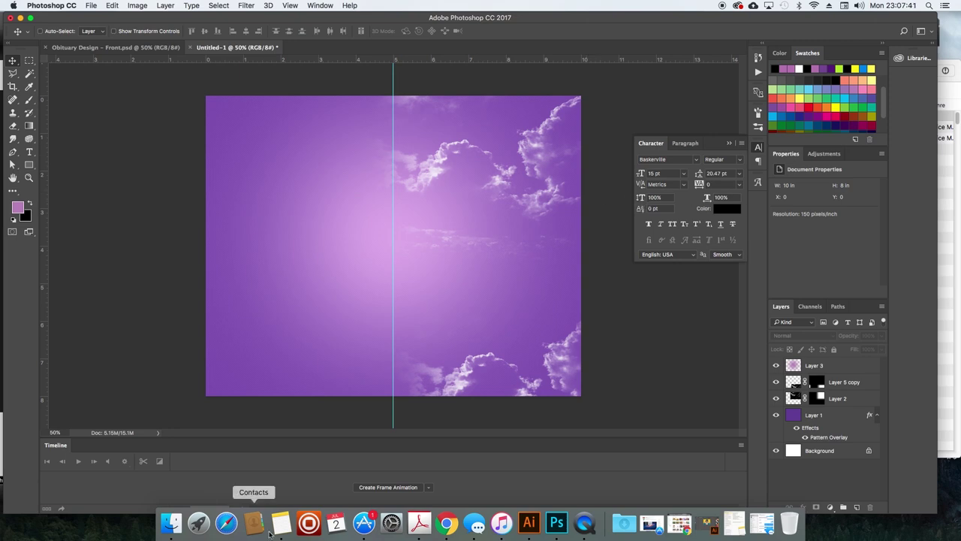
Switch to Chrome, review the sample "A Celebration and Remembrance of Life" program image, and close its tab.
click(446, 522)
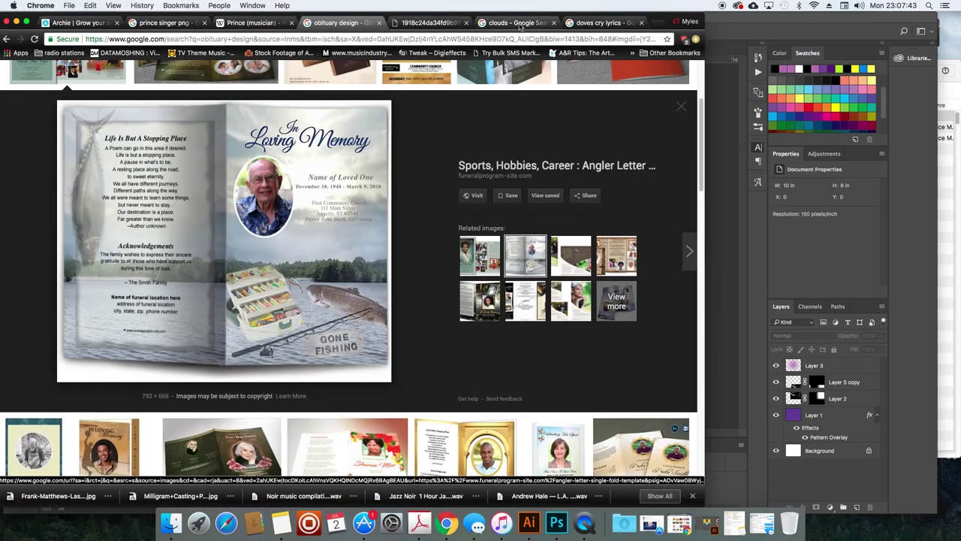
click(442, 25)
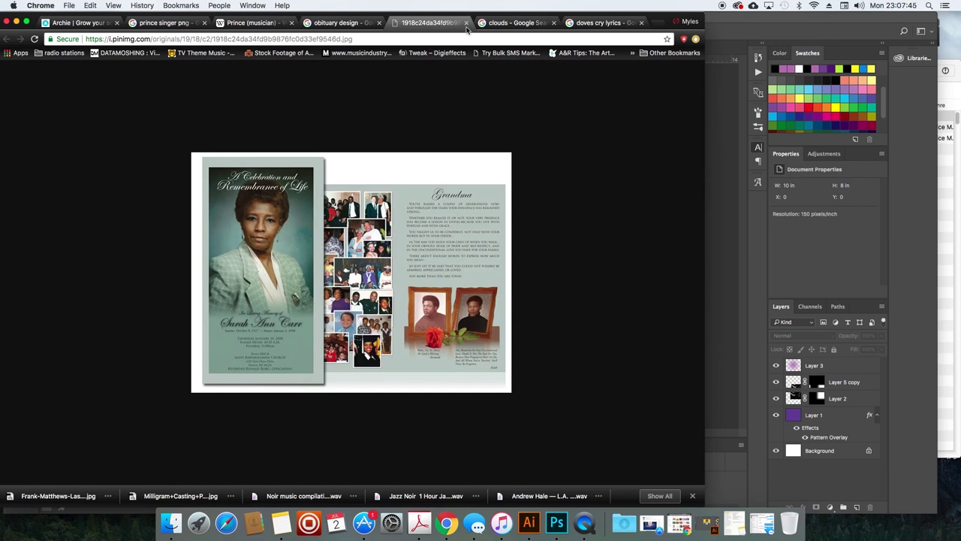
click(466, 23)
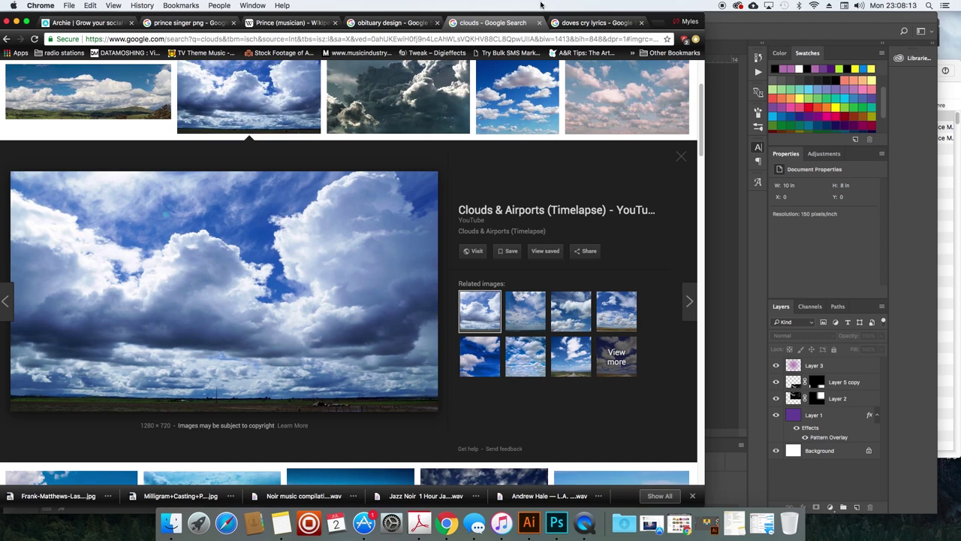
Replace the clouds image search with "electric guitar png" and look through the results.
scroll(291, 87, up, 3)
double_click(292, 84)
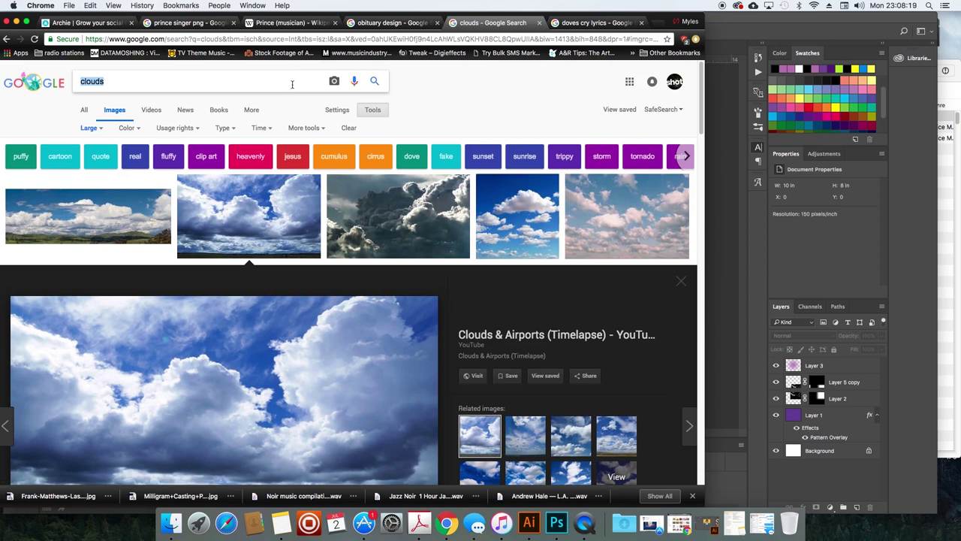
text(electric guitar)
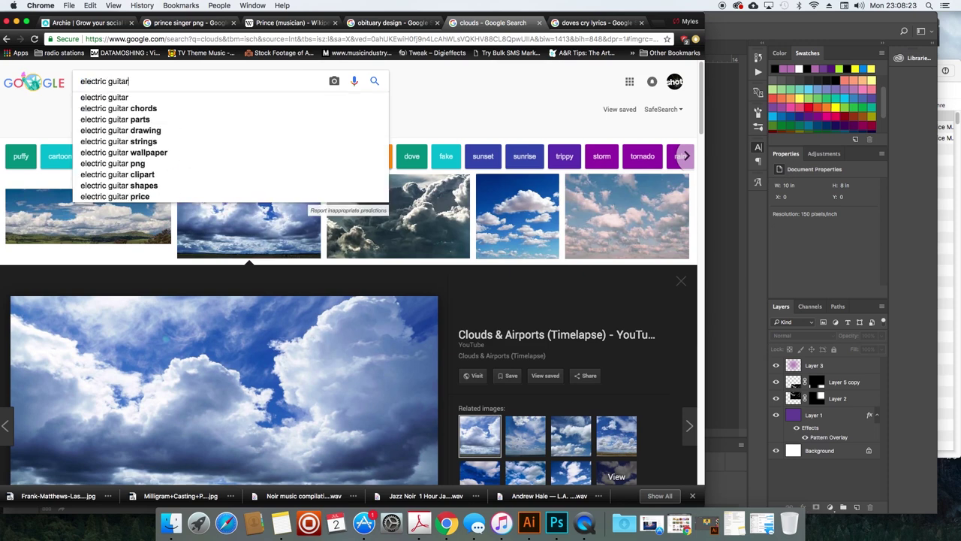
text( png)
key(Return)
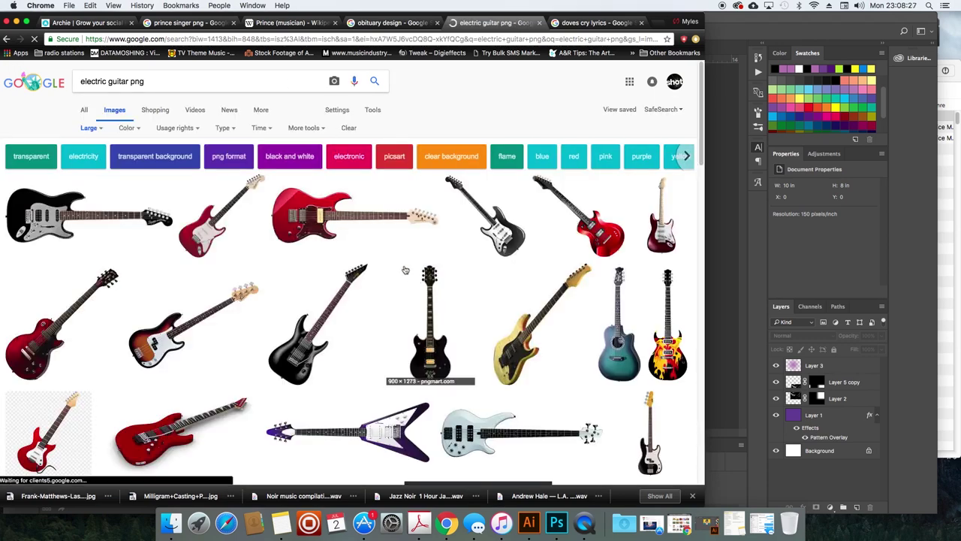
scroll(403, 270, down, 5)
scroll(382, 267, up, 5)
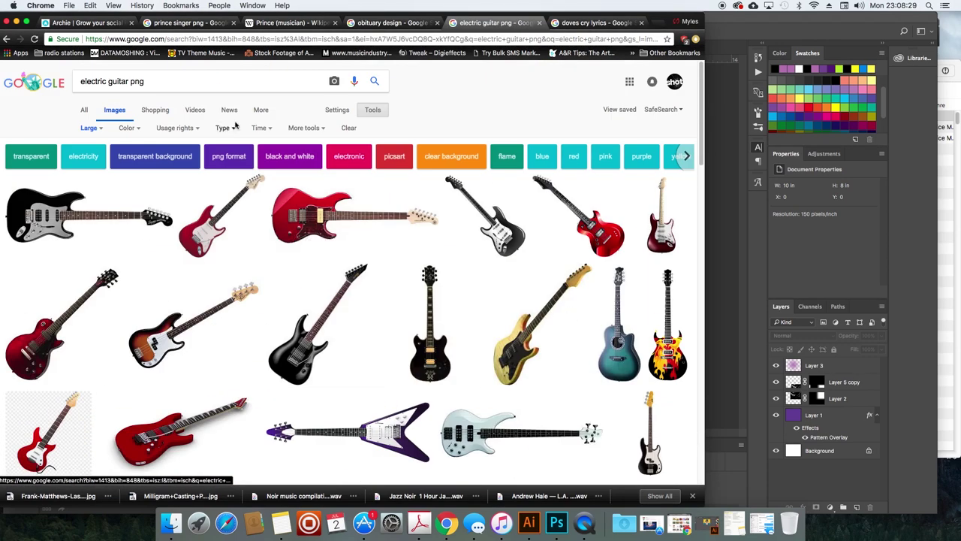
Change the image search to "electric guitar prince" and browse the results for a usable guitar picture.
key(BackSpace)
key(BackSpace)
key(BackSpace)
text(prince)
key(Return)
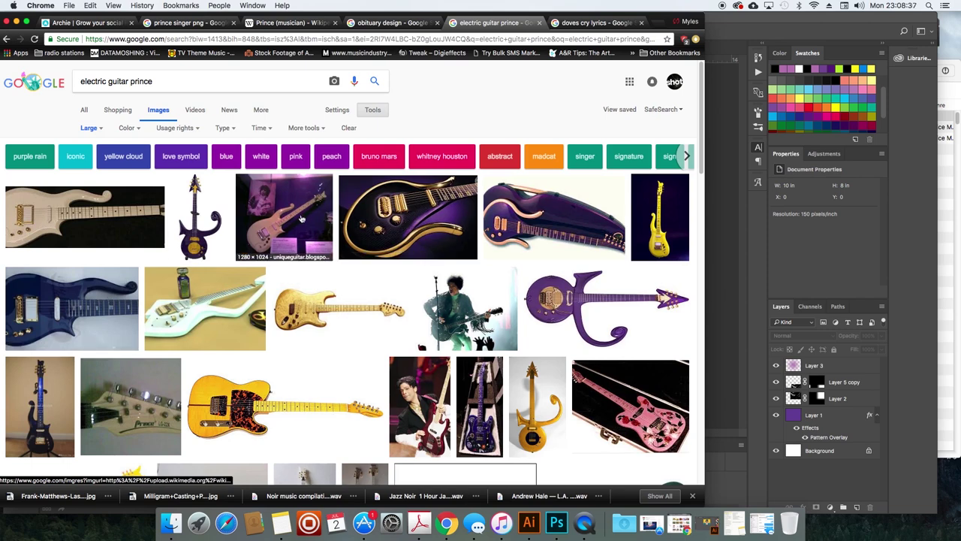
scroll(420, 241, down, 3)
scroll(472, 294, down, 5)
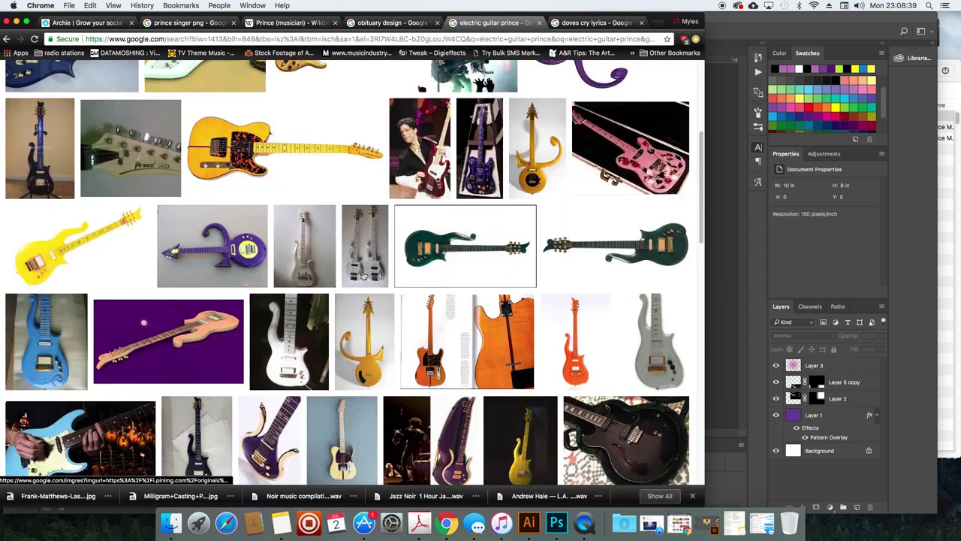
scroll(235, 258, down, 1)
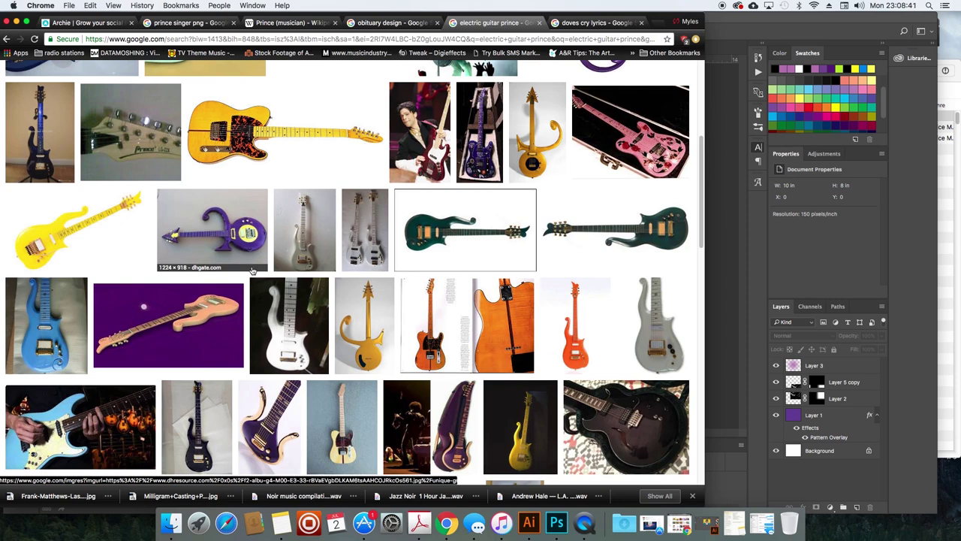
scroll(264, 290, down, 10)
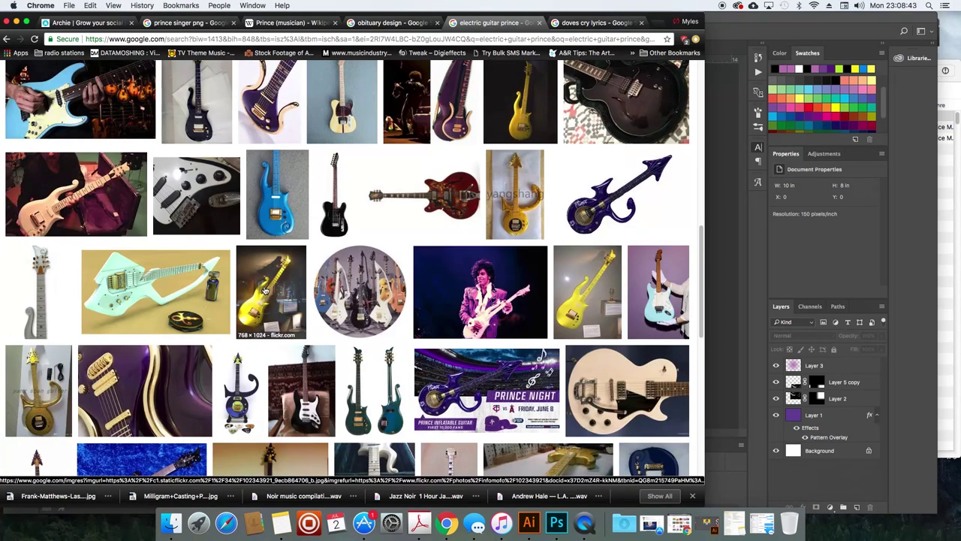
scroll(265, 290, down, 2)
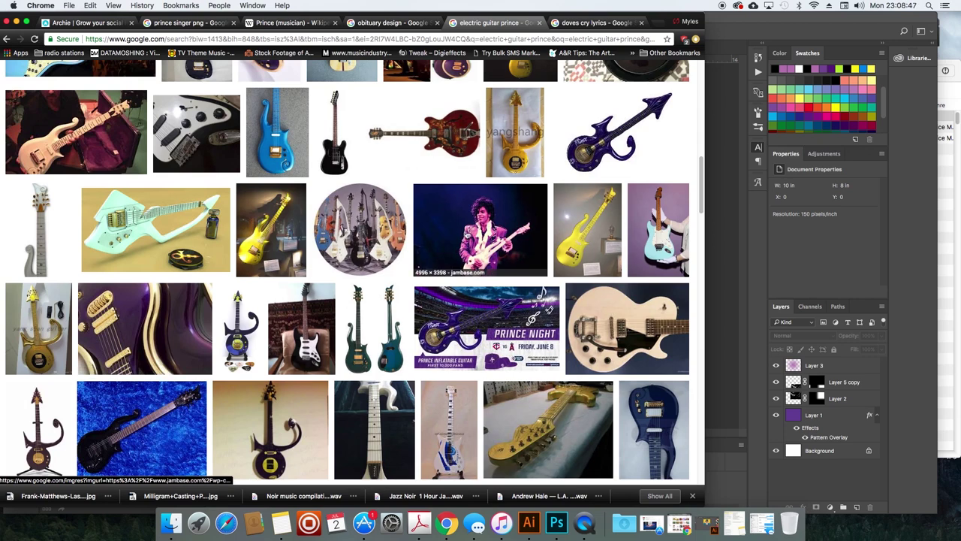
Open the JamBase photo of Prince playing a white guitar in its own tab, and close that tab.
click(465, 234)
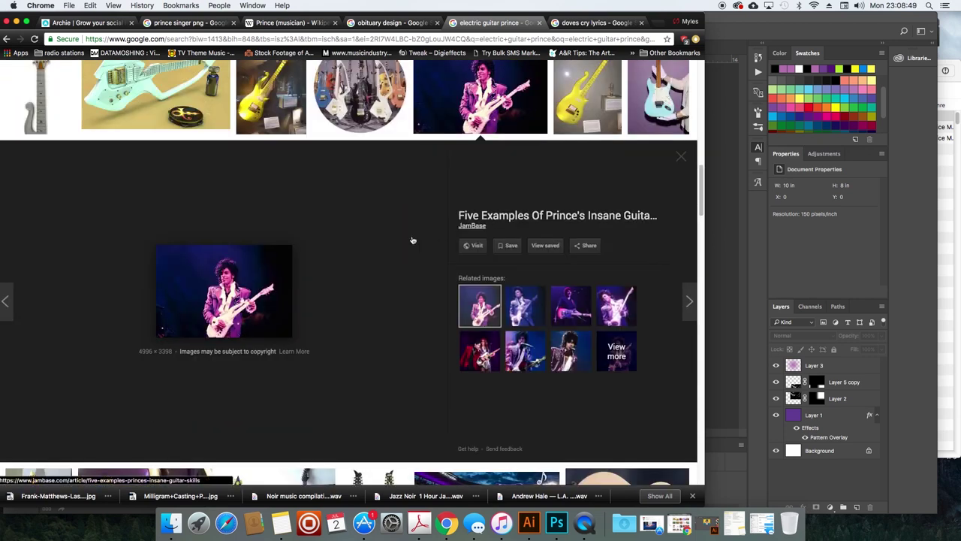
right_click(268, 278)
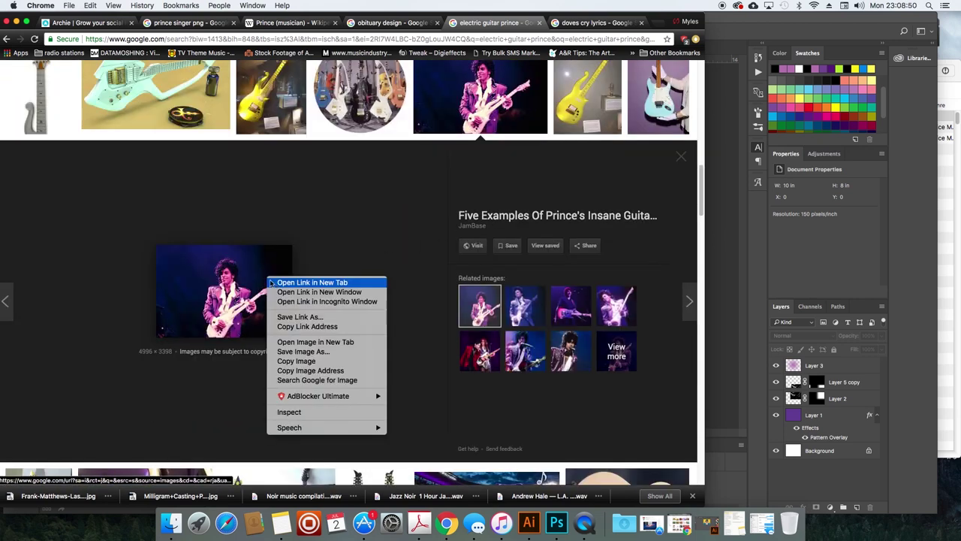
click(296, 344)
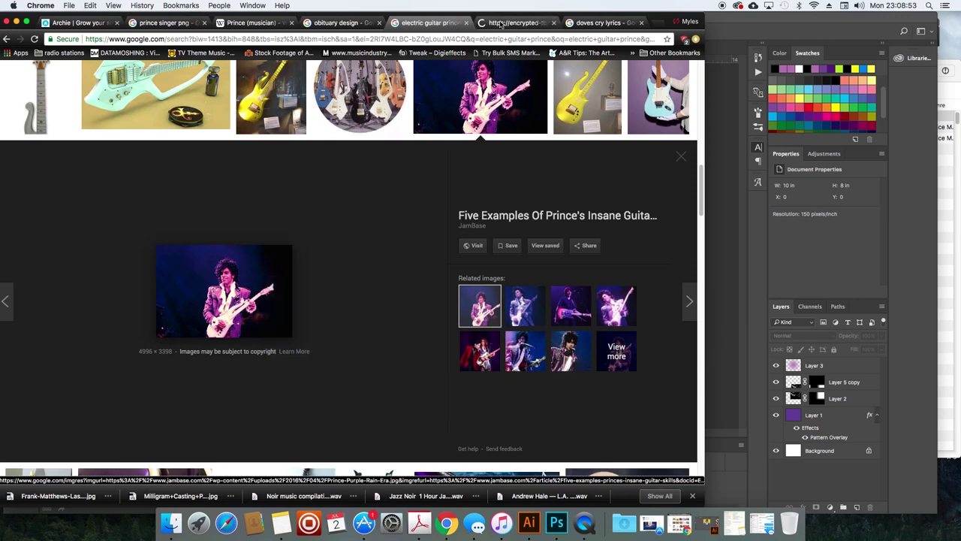
key(ctrl+Tab)
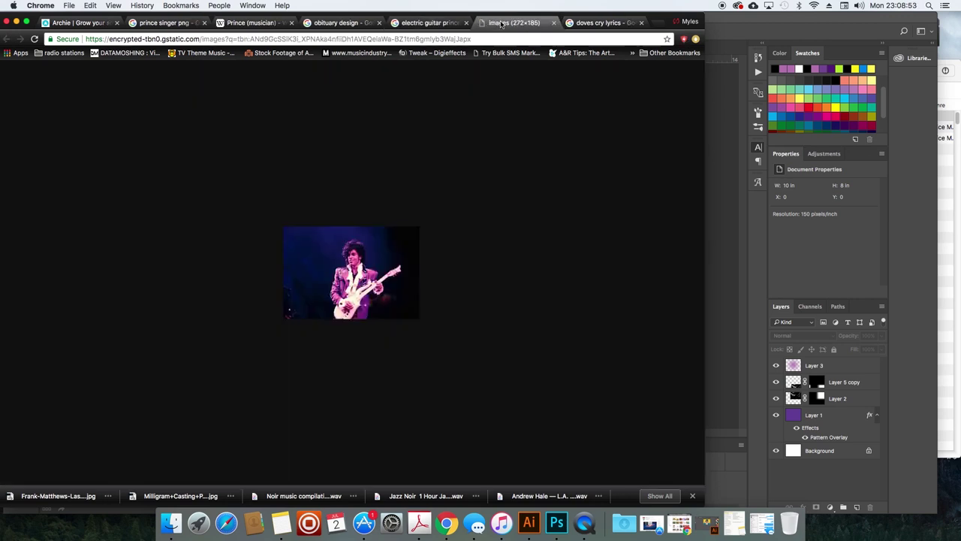
click(553, 22)
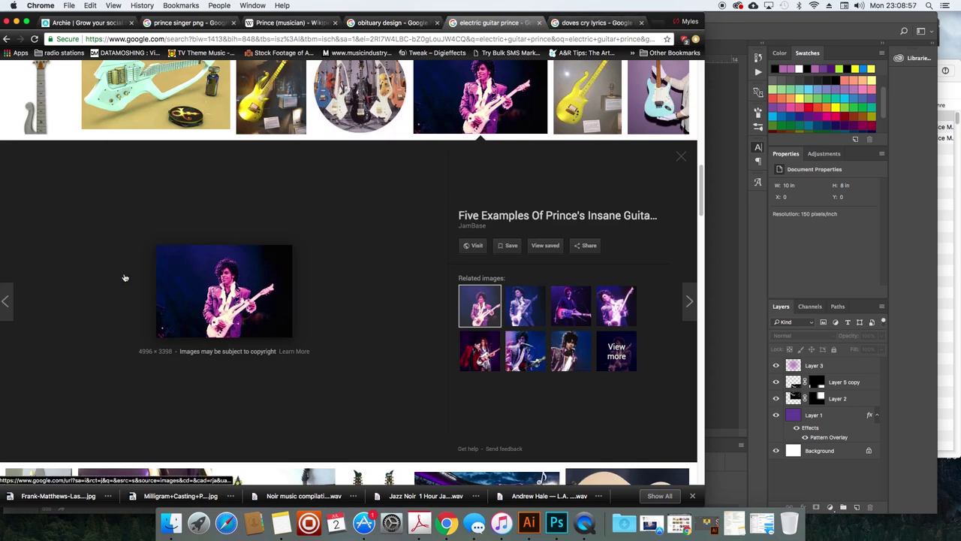
Find the 1200 × 800 Guitar World close-up of the purple and gold guitar and copy the image.
scroll(101, 296, down, 2)
scroll(101, 296, down, 3)
scroll(102, 296, up, 10)
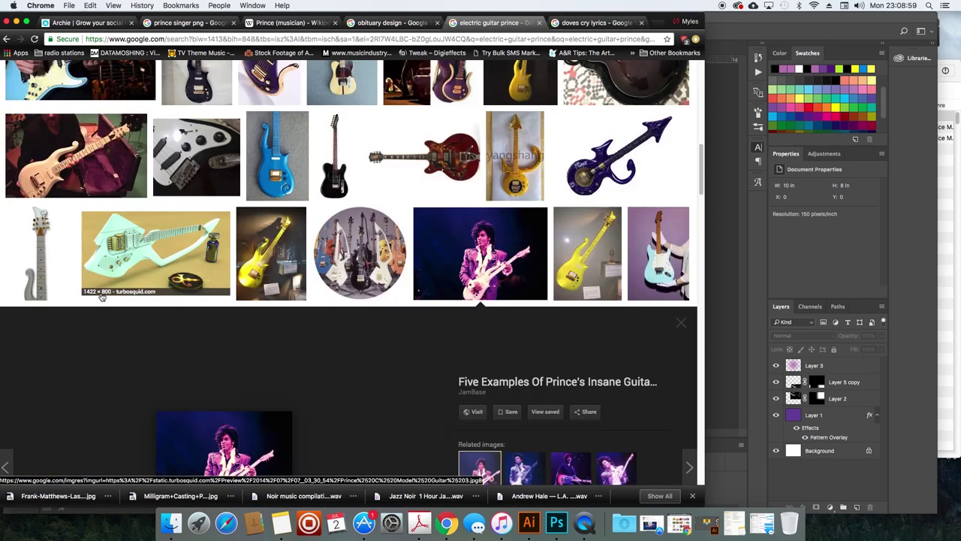
scroll(101, 295, down, 5)
click(105, 301)
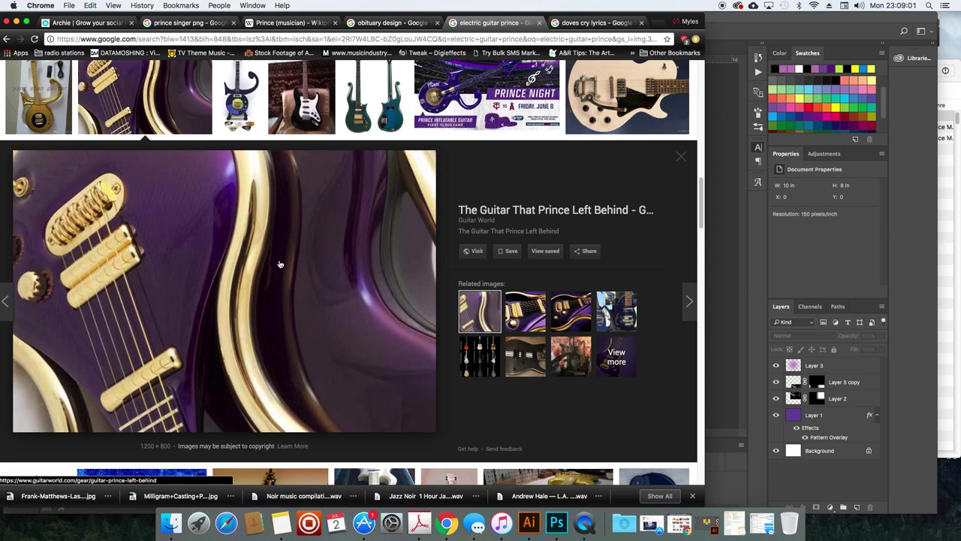
right_click(278, 264)
click(522, 319)
click(524, 317)
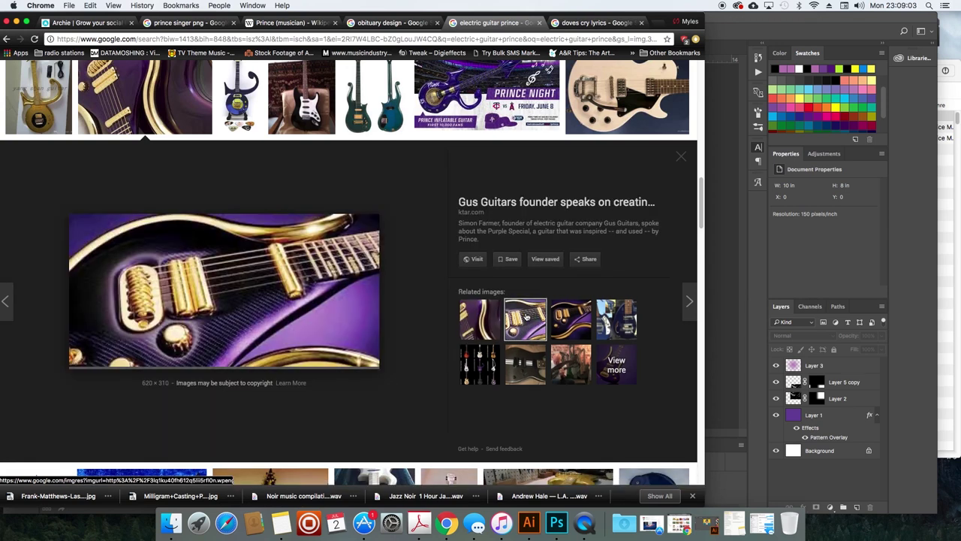
click(484, 320)
right_click(332, 303)
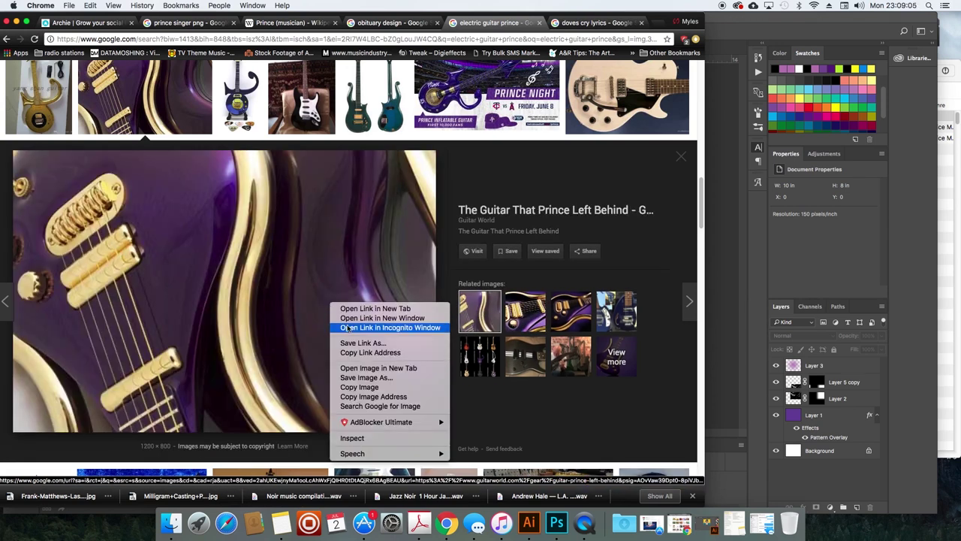
click(359, 387)
Switch back to Photoshop and paste the guitar image directly above Layer 1, moving it toward the page's upper right.
click(739, 274)
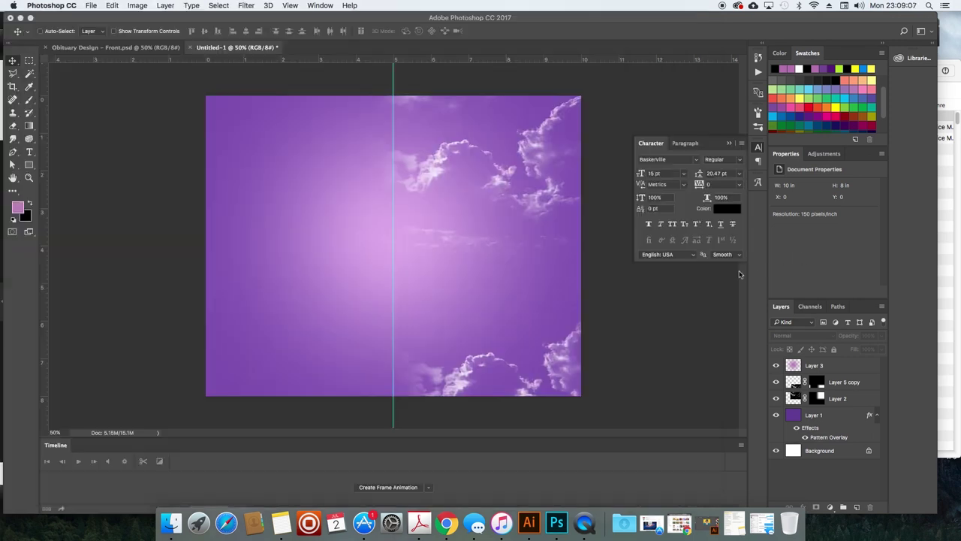
click(841, 415)
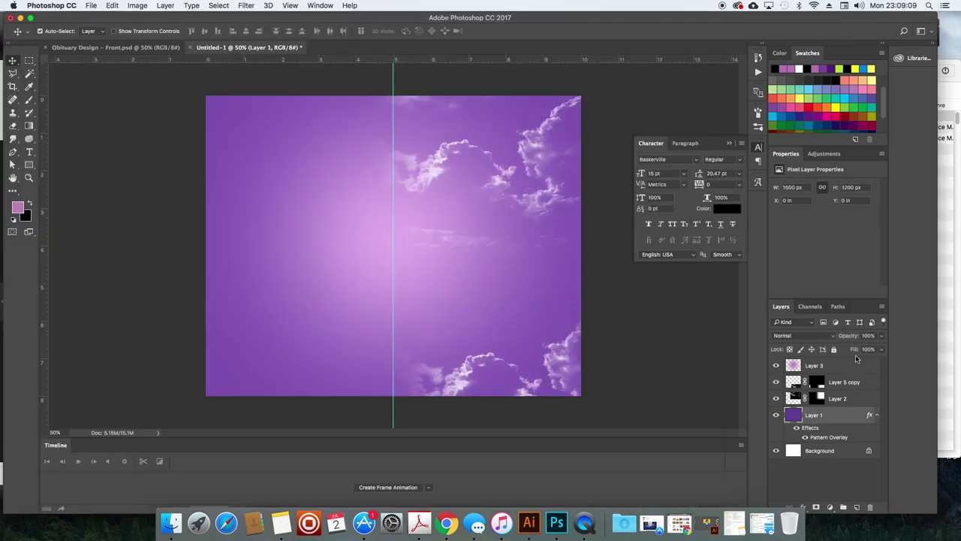
key(super+v)
drag(443, 253, 512, 186)
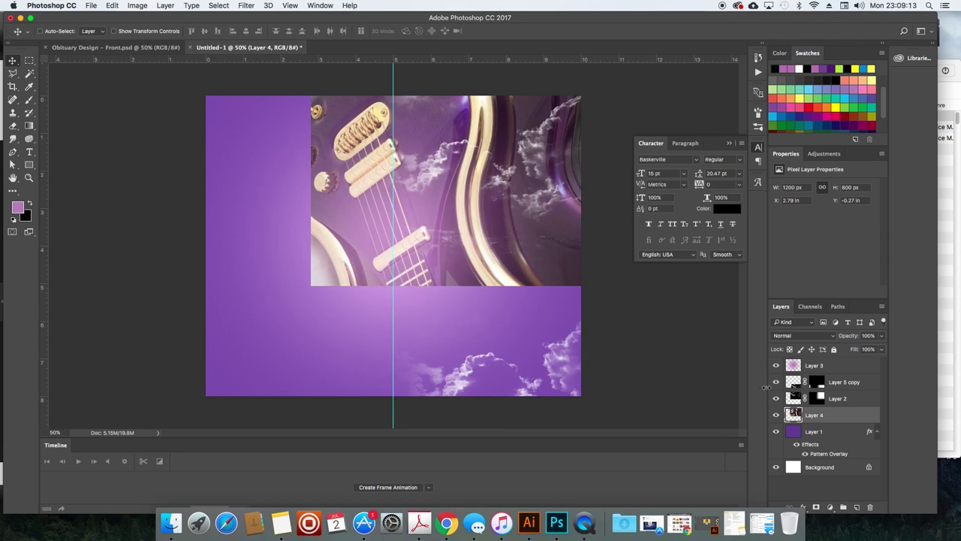
Hide both cloud layers and move the guitar image so its left edge meets the 5 in guide.
click(776, 382)
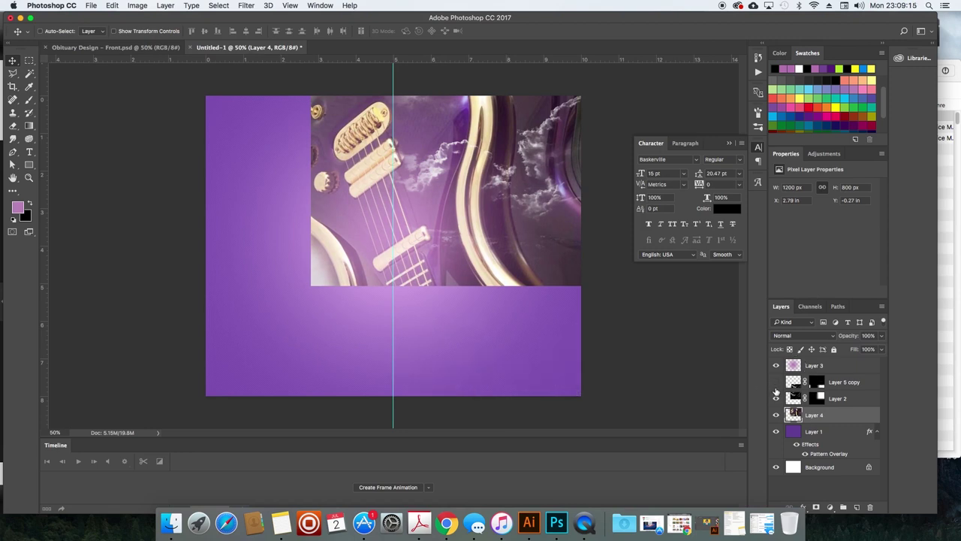
click(775, 398)
drag(529, 187, 614, 180)
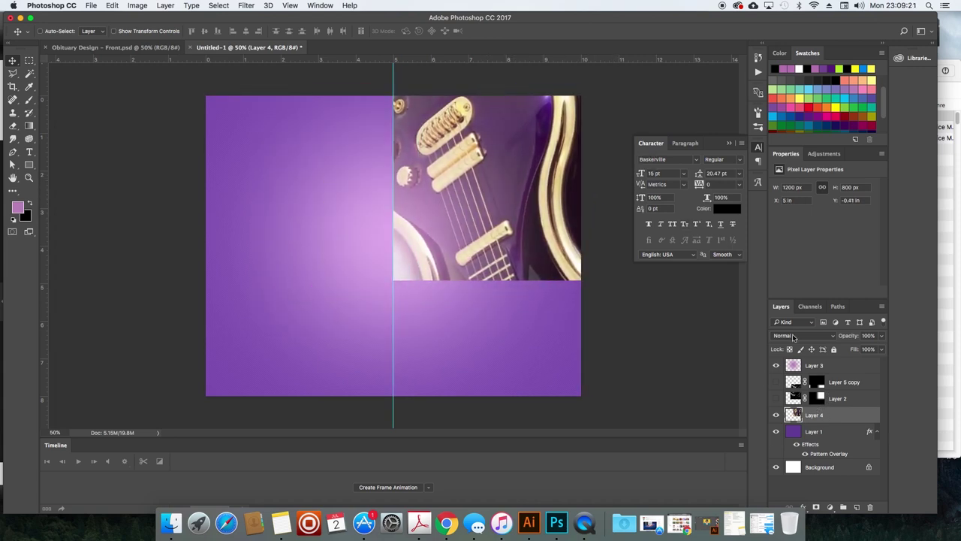
Set the guitar layer's blend mode to Overlay and fade its bottom and left edges with gradients on a layer mask.
click(793, 337)
click(802, 449)
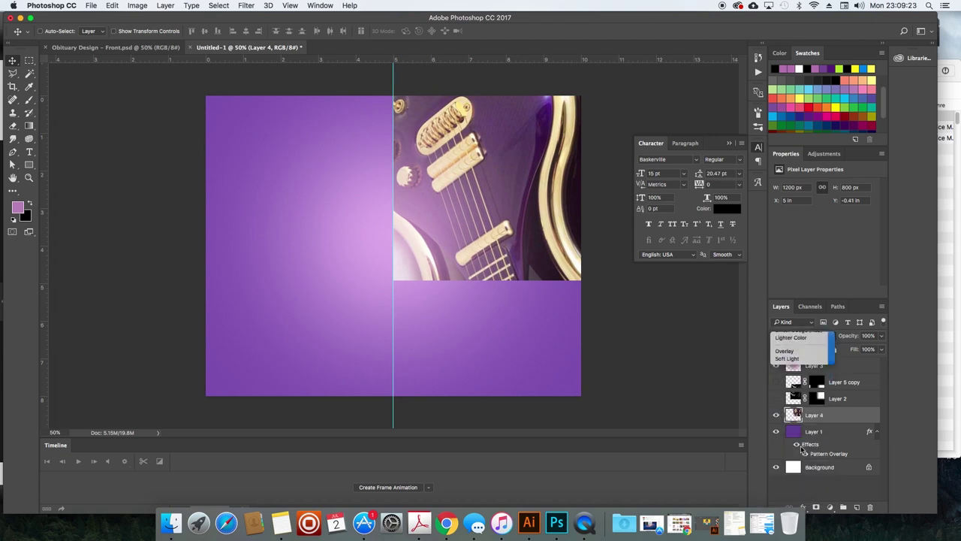
click(816, 507)
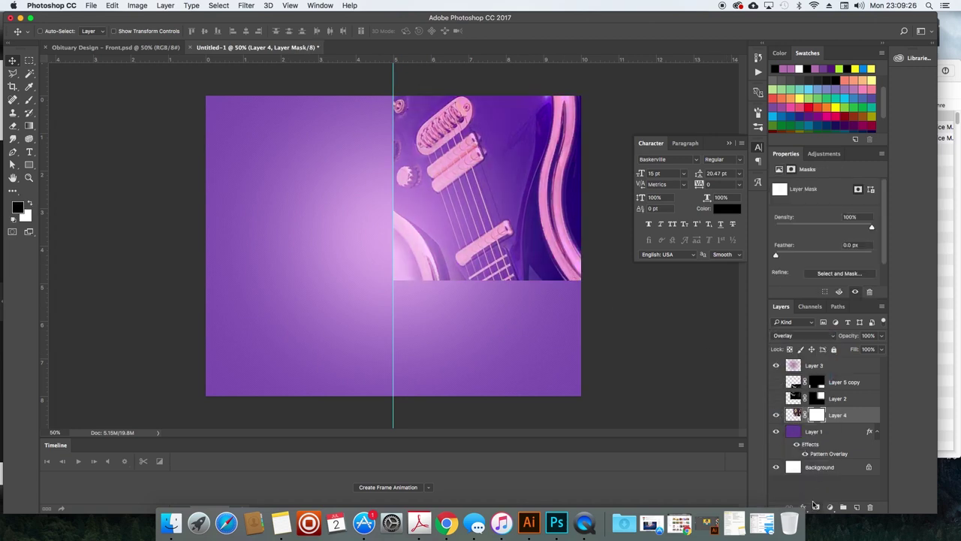
click(36, 126)
drag(471, 344, 501, 309)
drag(500, 272, 488, 264)
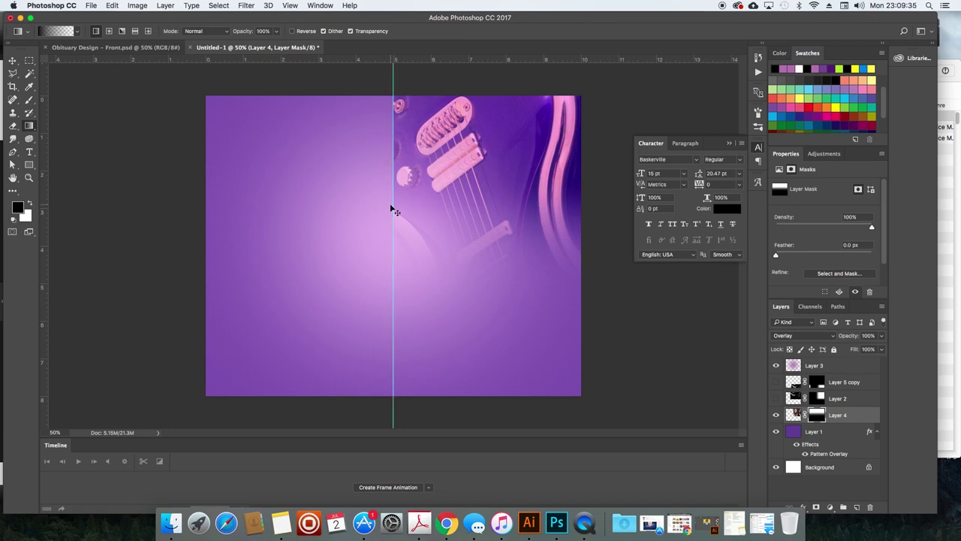
drag(455, 151, 478, 188)
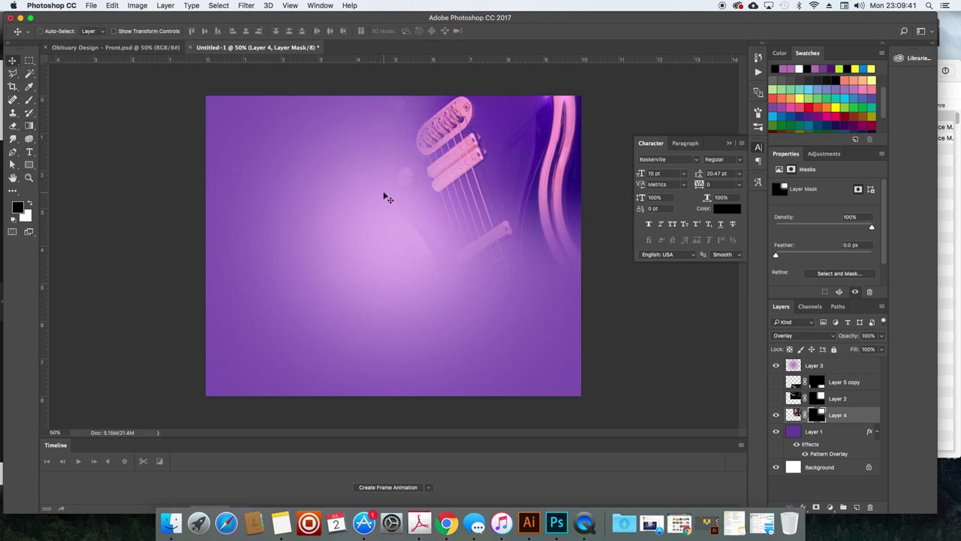
key(v)
drag(419, 186, 419, 187)
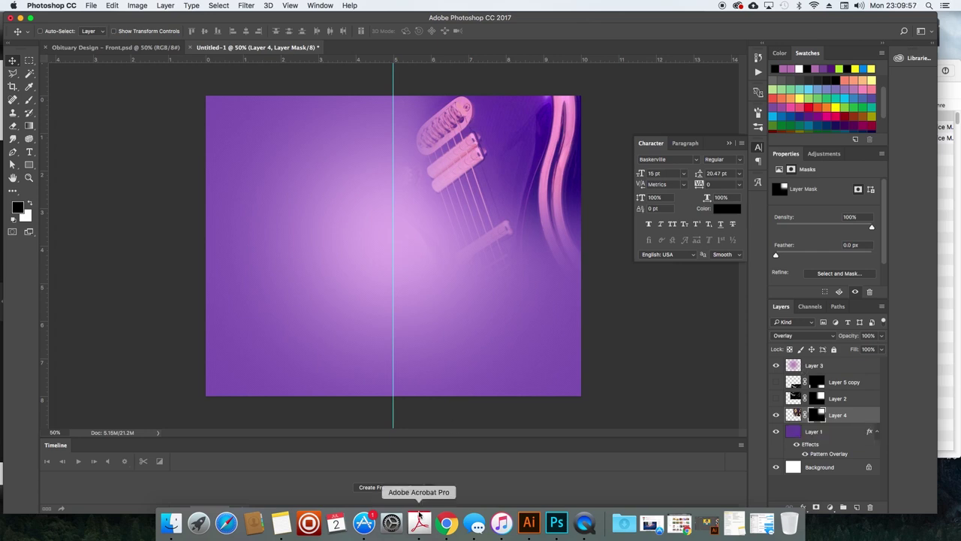
Switch to Chrome and search Google Images for "prince musician".
click(448, 530)
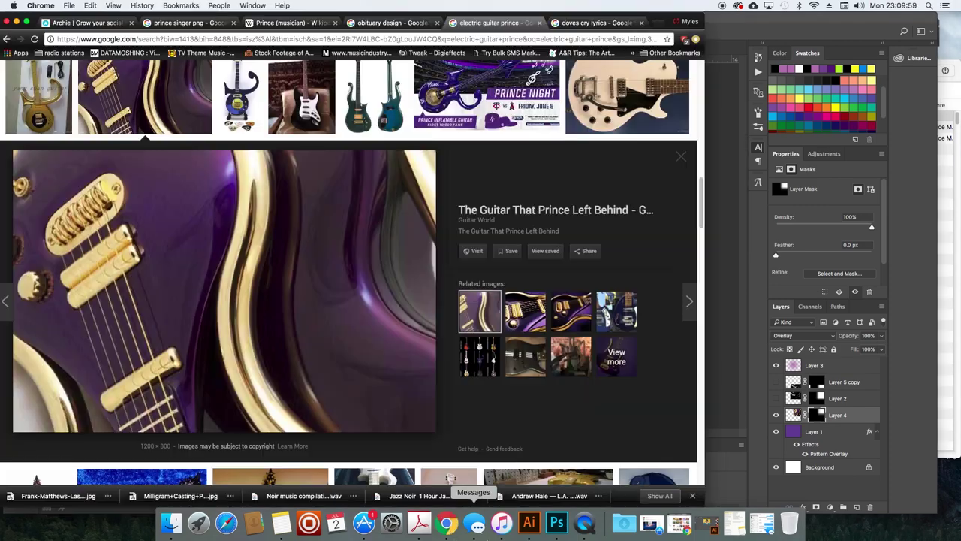
scroll(620, 251, up, 10)
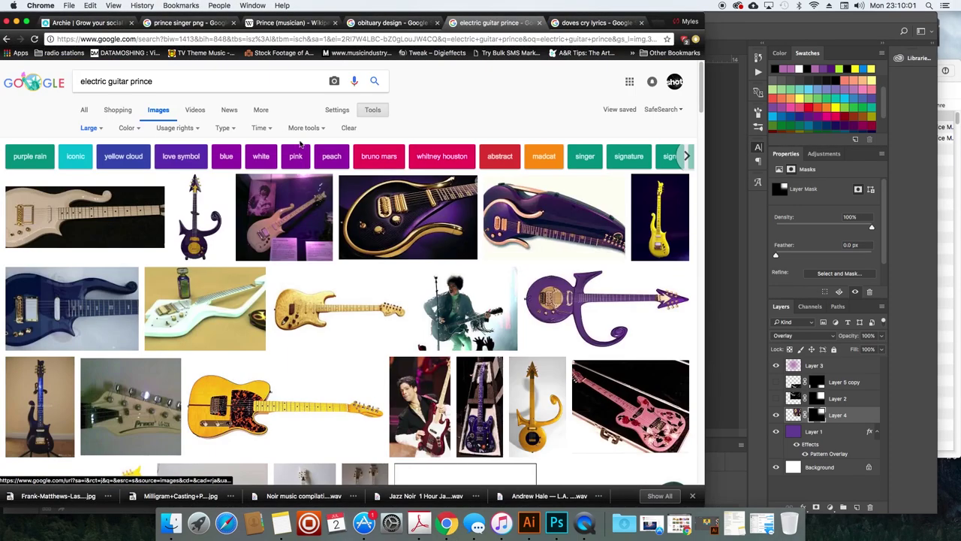
triple_click(209, 87)
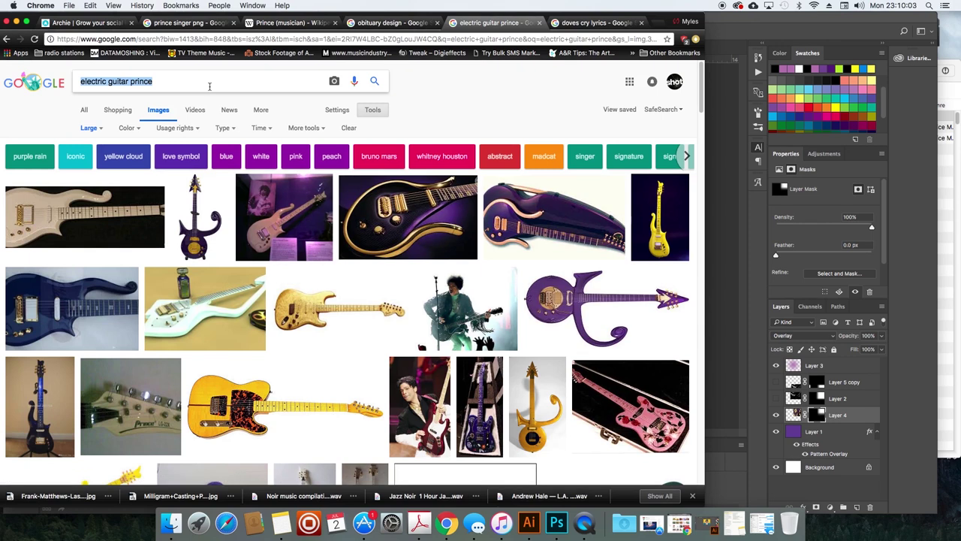
text(prince musician)
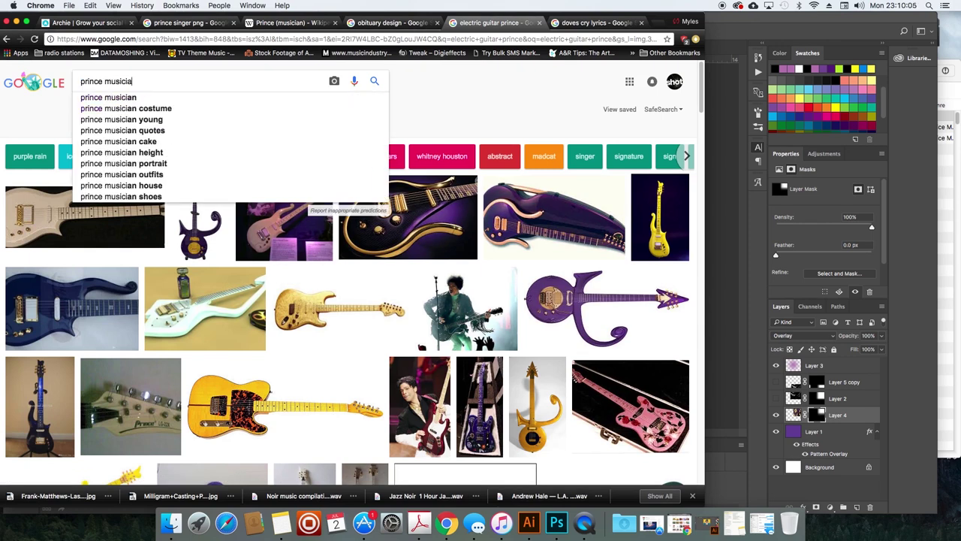
key(Return)
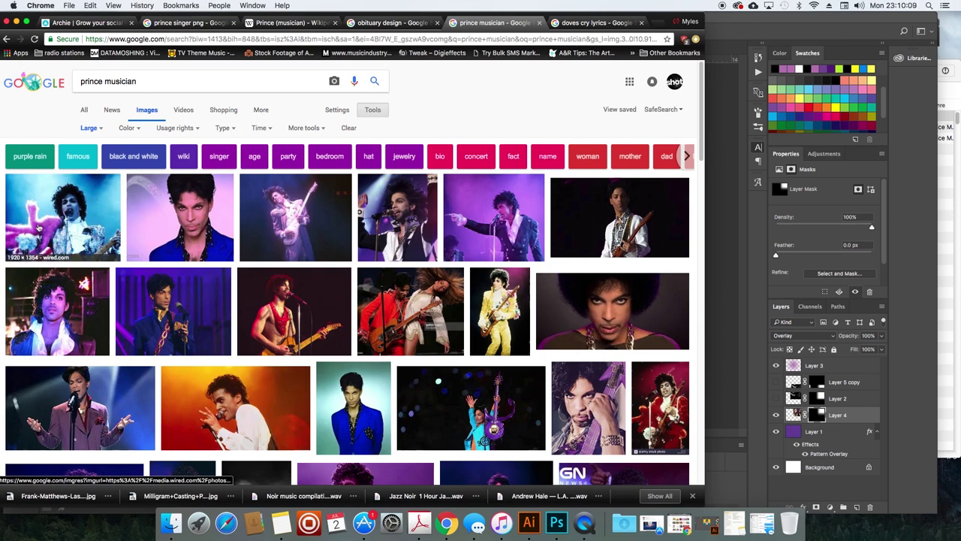
Open the 1920 × 1354 Wired photo of Prince singing at a microphone and copy the image.
click(39, 226)
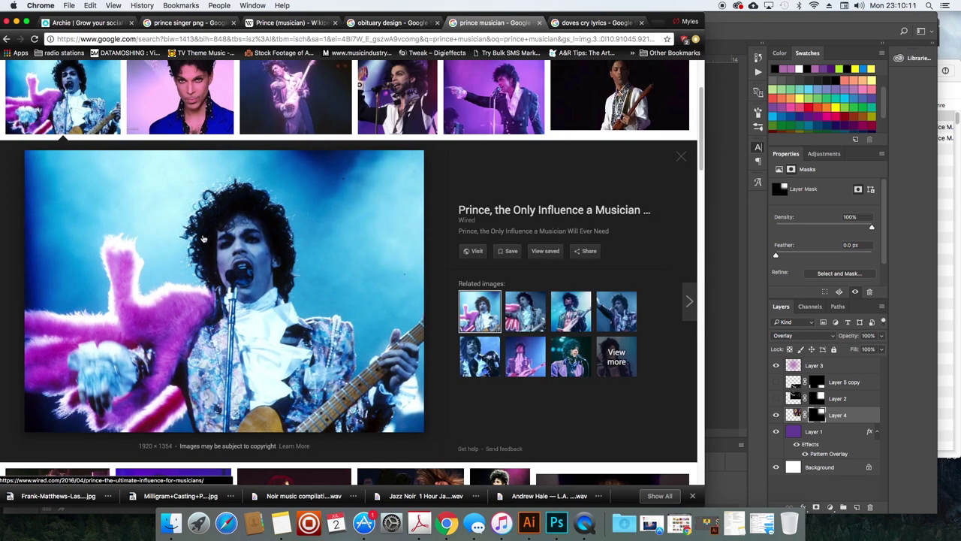
right_click(203, 238)
click(254, 318)
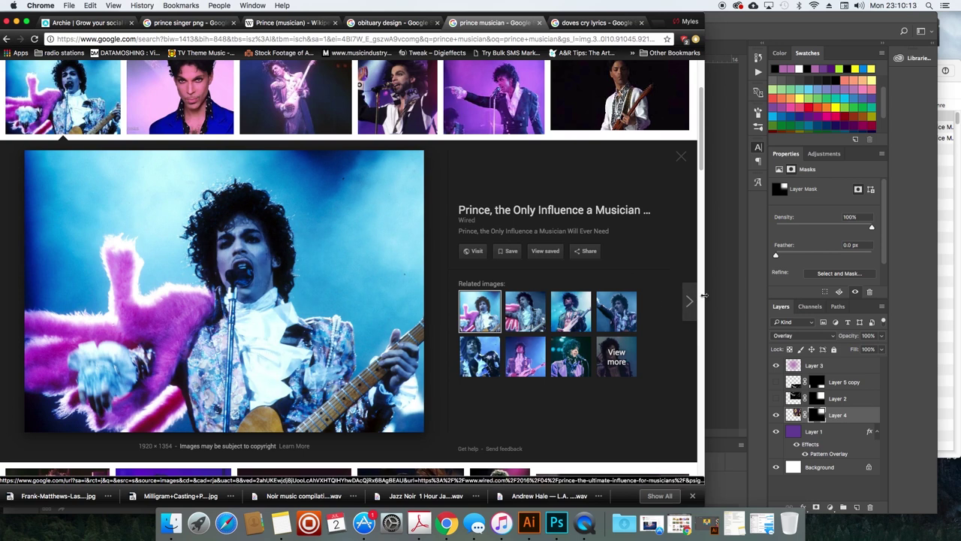
Switch back to Photoshop, paste the singer photo directly above Layer 4, and set it to Overlay at 62% opacity.
click(724, 292)
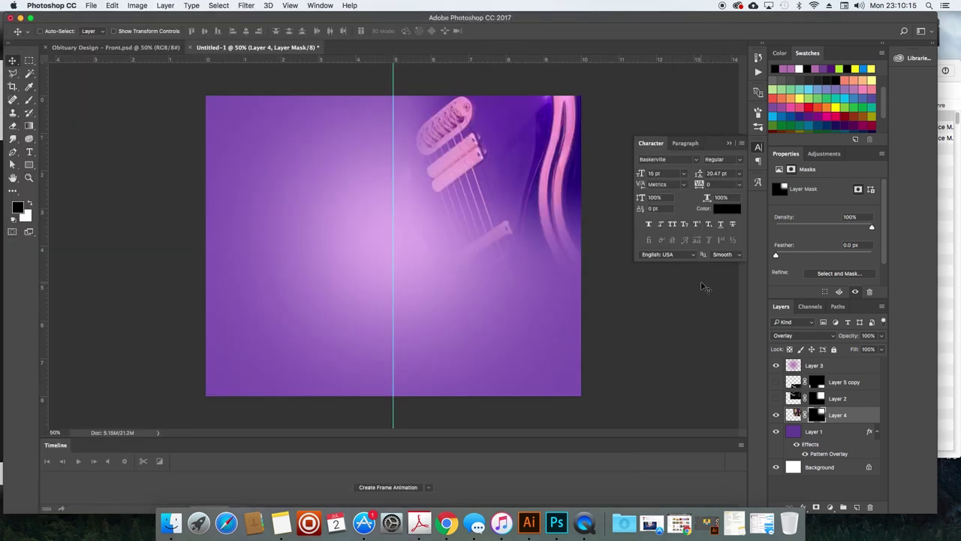
key(super+v)
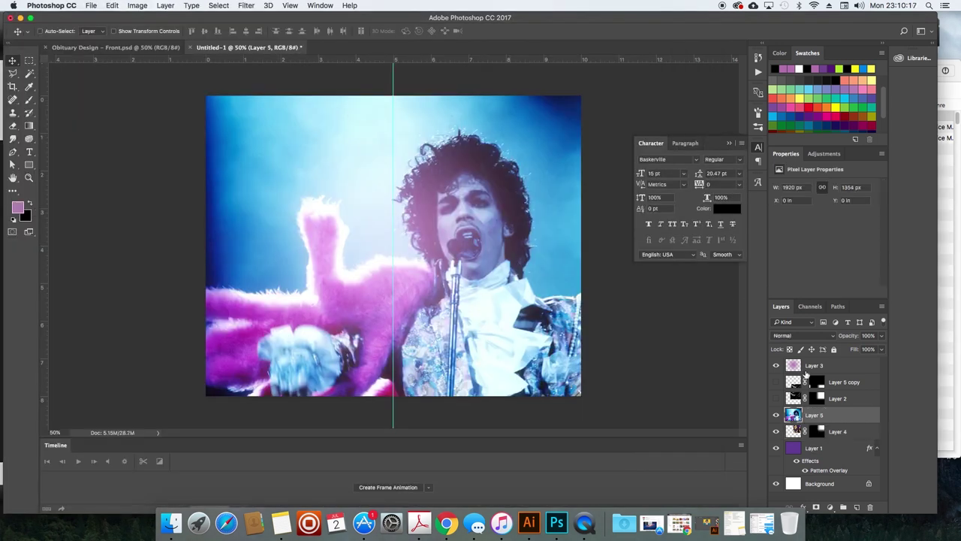
click(804, 336)
click(790, 443)
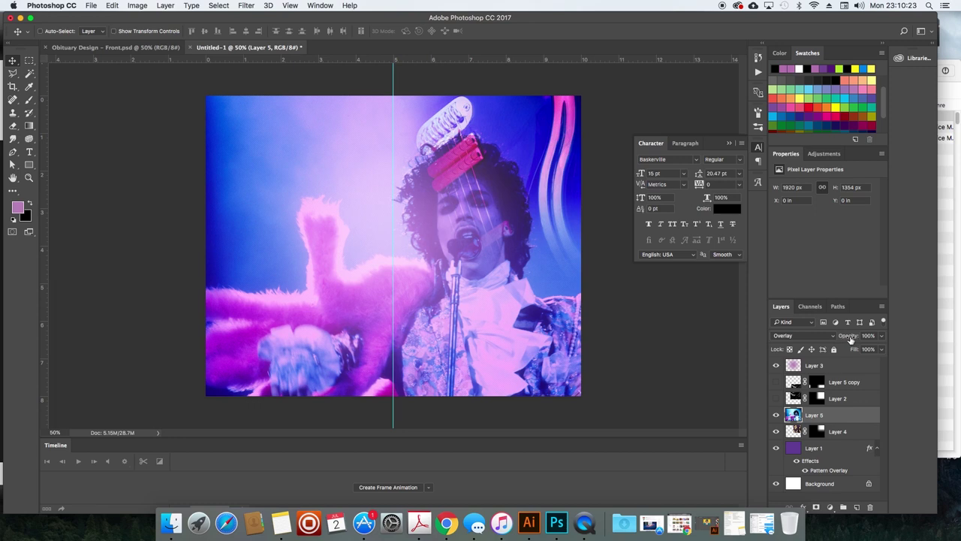
Try to flip the guitar image on Layer 4 horizontally.
click(838, 432)
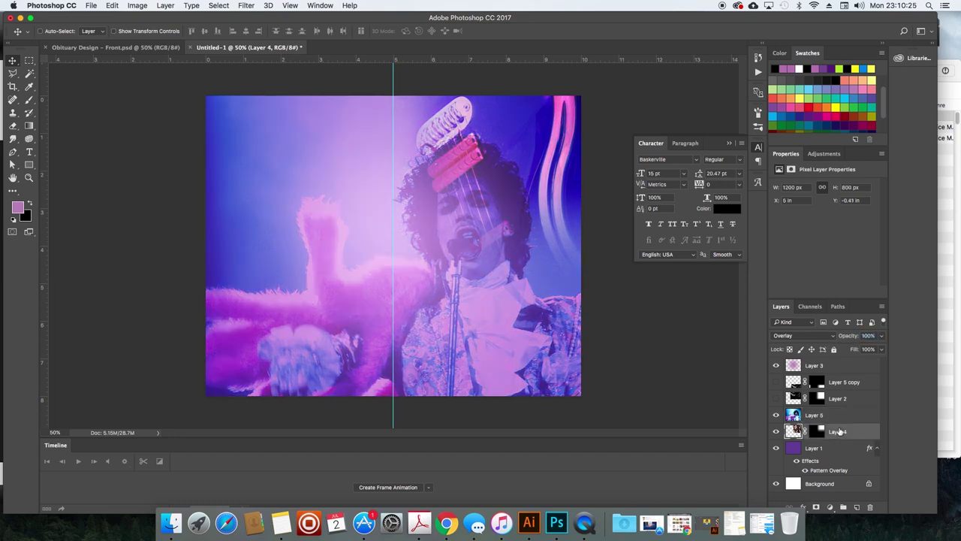
drag(570, 237, 346, 218)
key(super+z)
key(super+t)
right_click(513, 187)
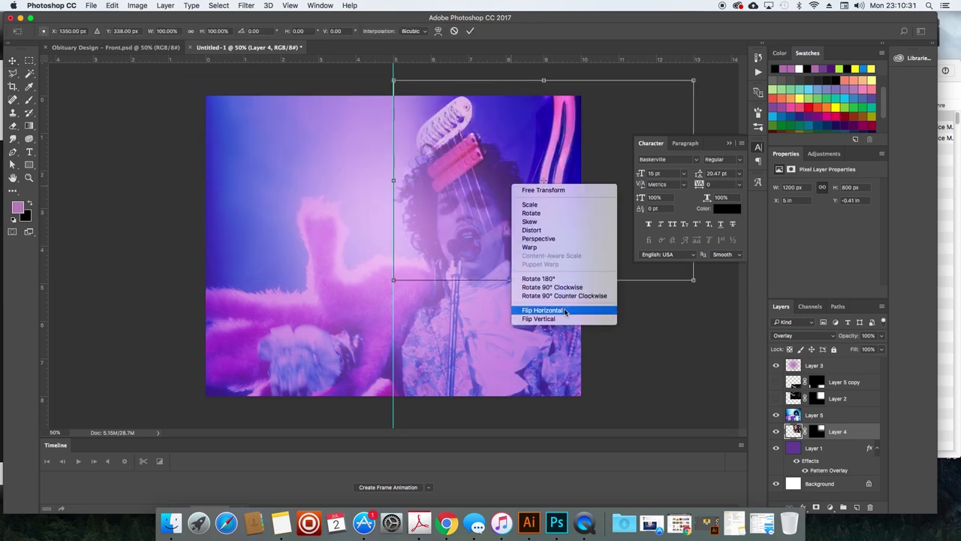
click(555, 310)
key(Return)
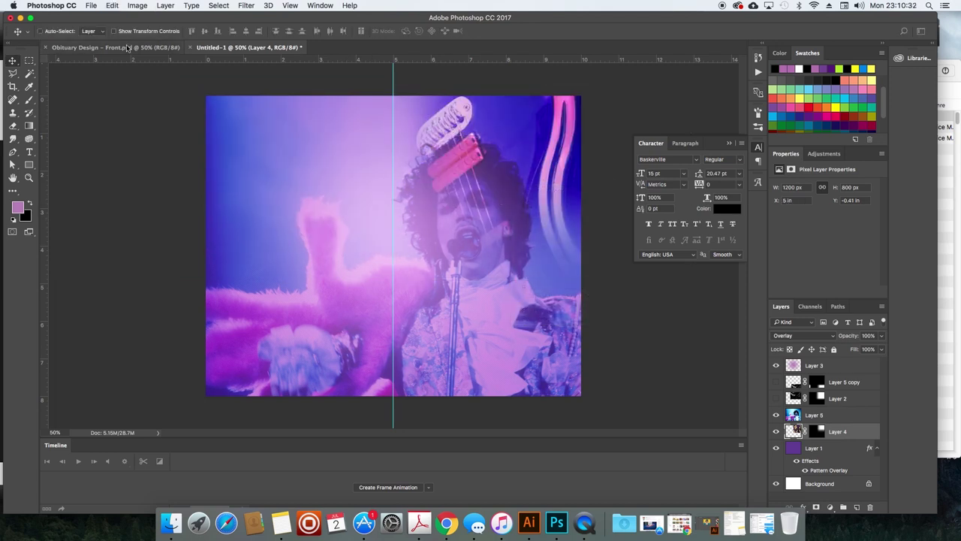
Flip the guitar image on Layer 4 horizontally and move it to the upper left of the left page.
click(112, 6)
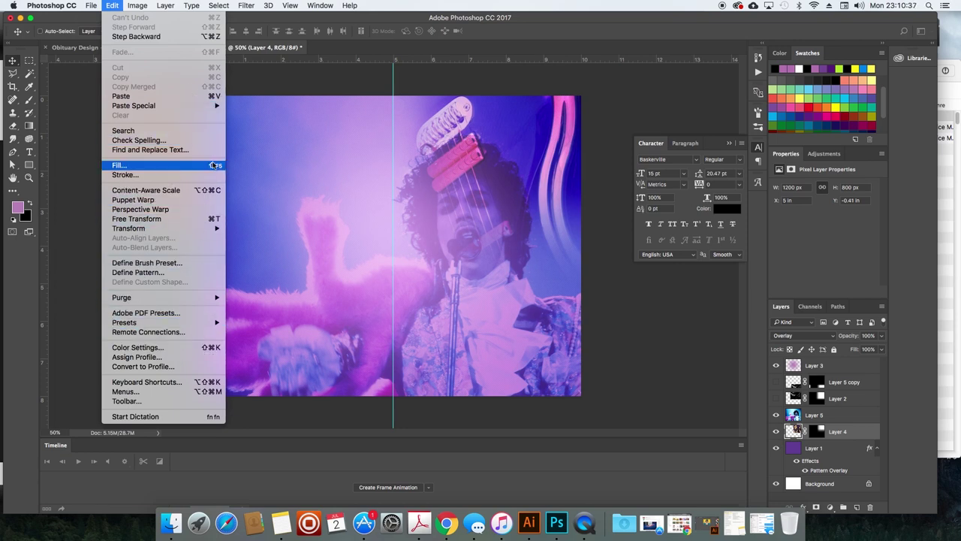
click(185, 224)
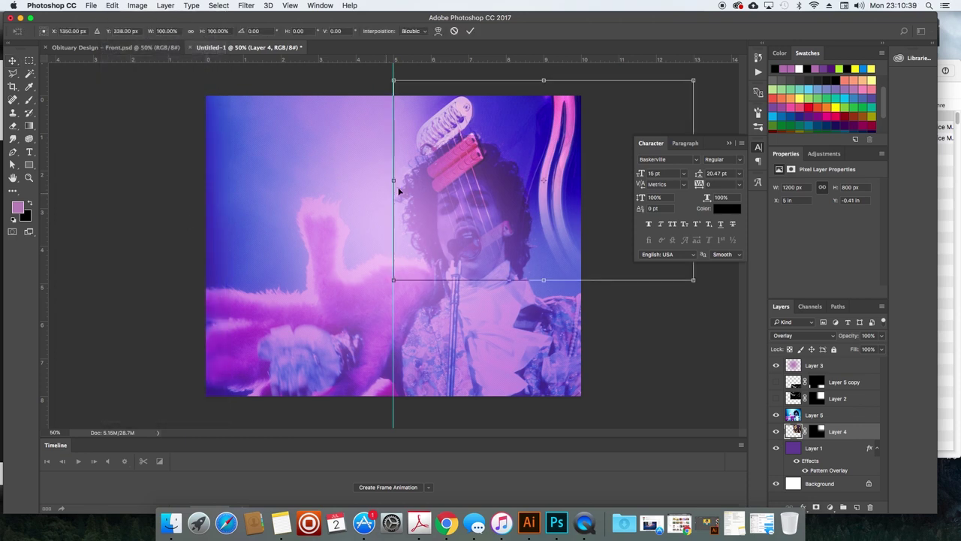
right_click(475, 152)
click(503, 279)
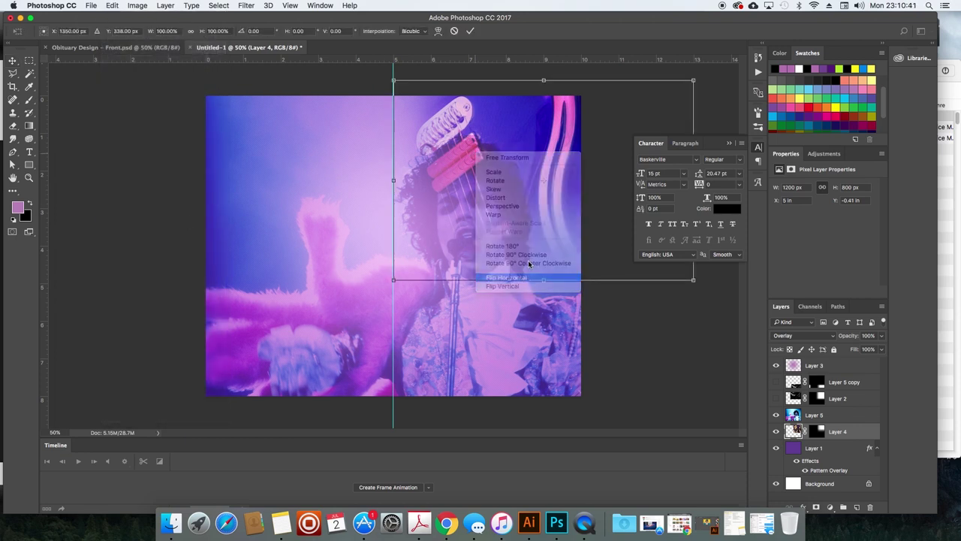
key(Return)
drag(579, 173, 285, 138)
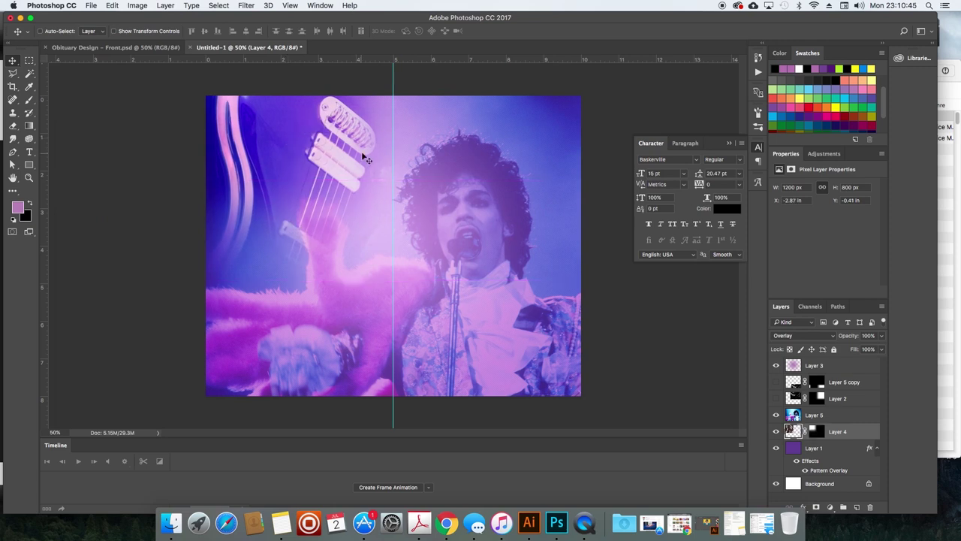
Select the glow on Layer 3 and lock all of the layer's attributes.
super+click(494, 184)
drag(465, 210, 491, 205)
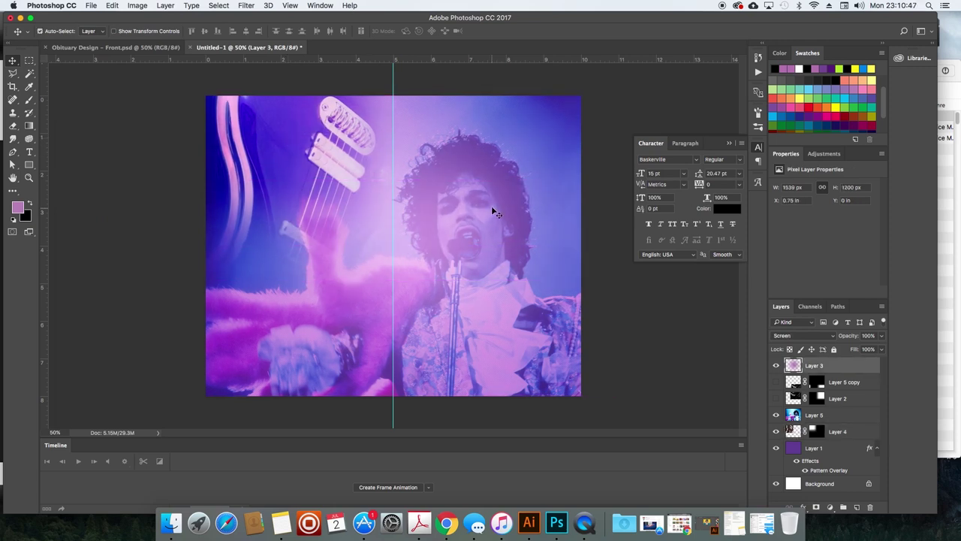
click(834, 349)
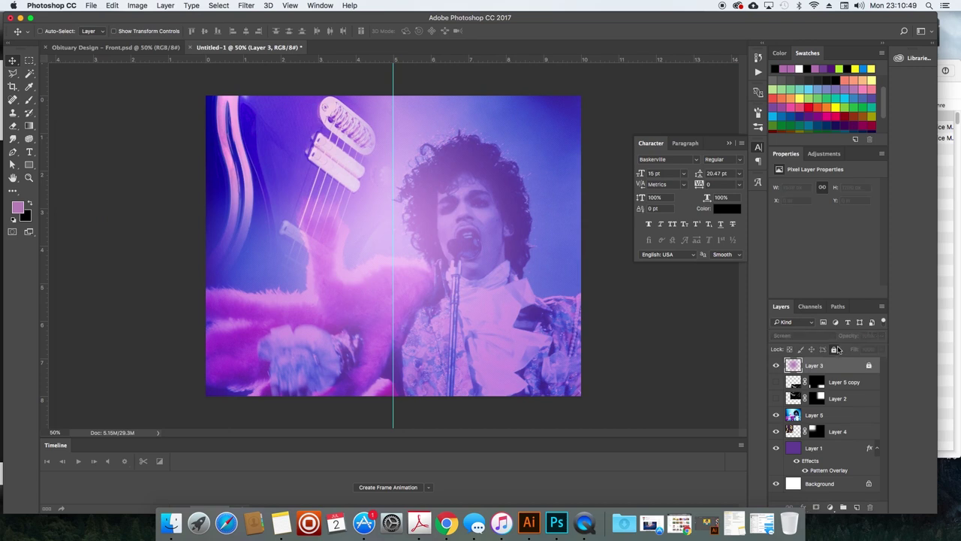
Move the singer photo on Layer 5 about 0.9 in to the right and fade its left edge with a layer-mask gradient.
click(832, 415)
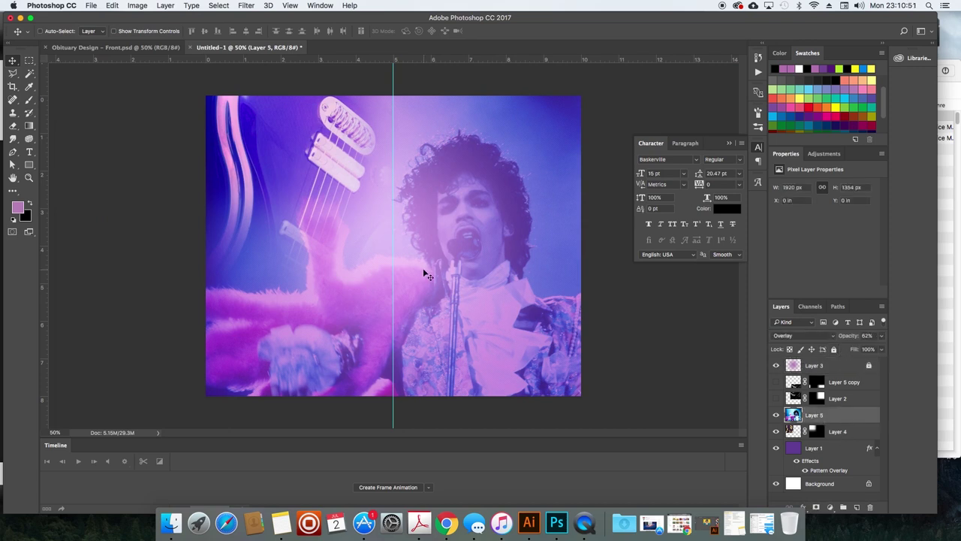
drag(468, 263, 495, 265)
click(816, 507)
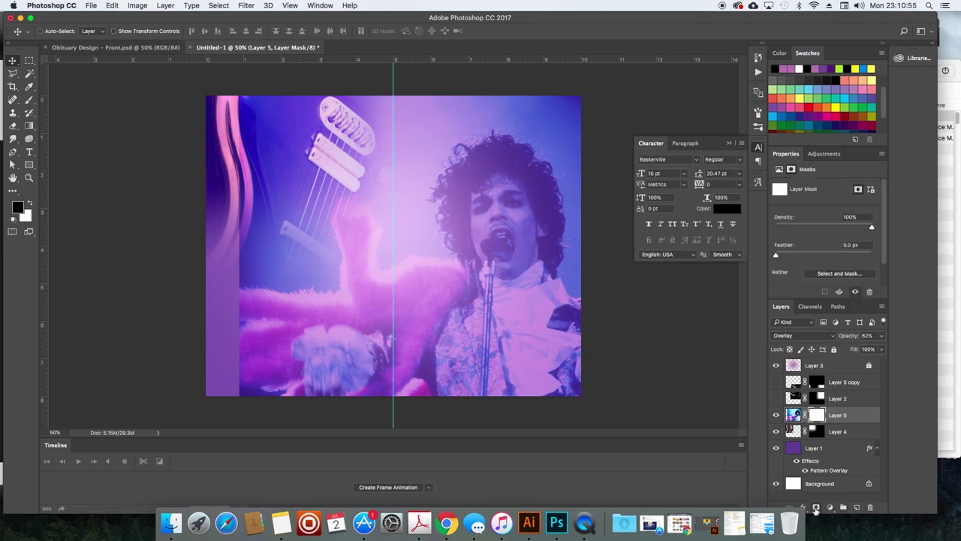
key(g)
mouse_move(197, 216)
mouse_down()
mouse_move(366, 216)
mouse_move(379, 228)
mouse_up()
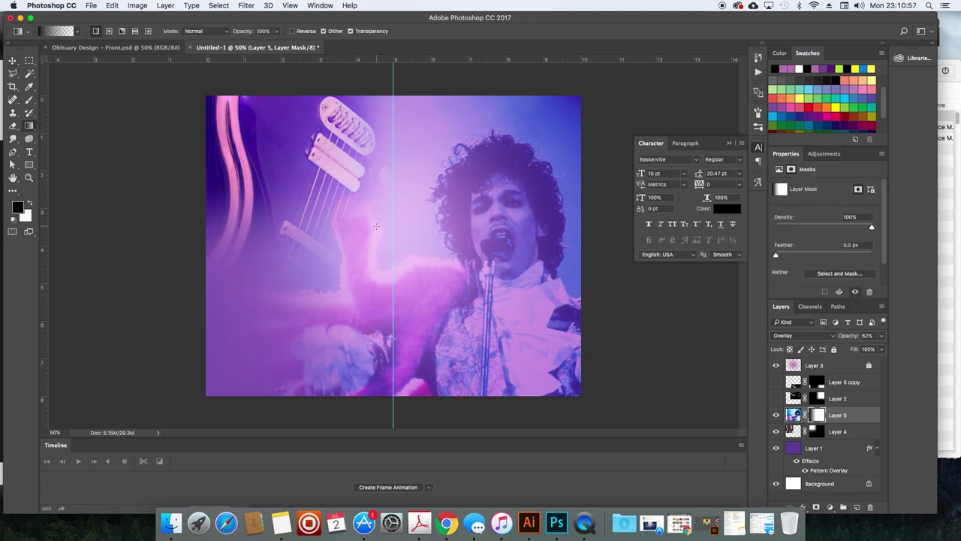
key(v)
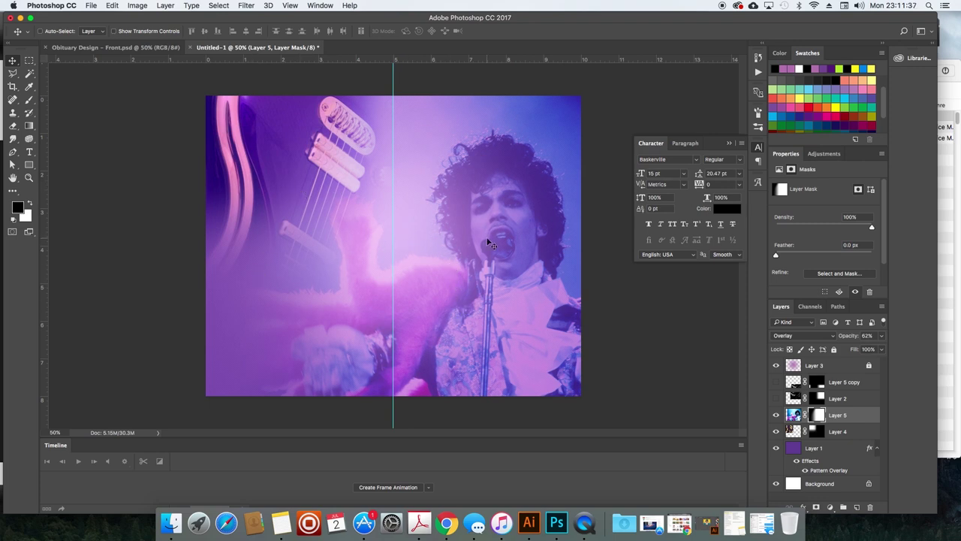
Switch to Chrome and copy the full Early life text from the Prince (musician) Wikipedia article.
click(446, 534)
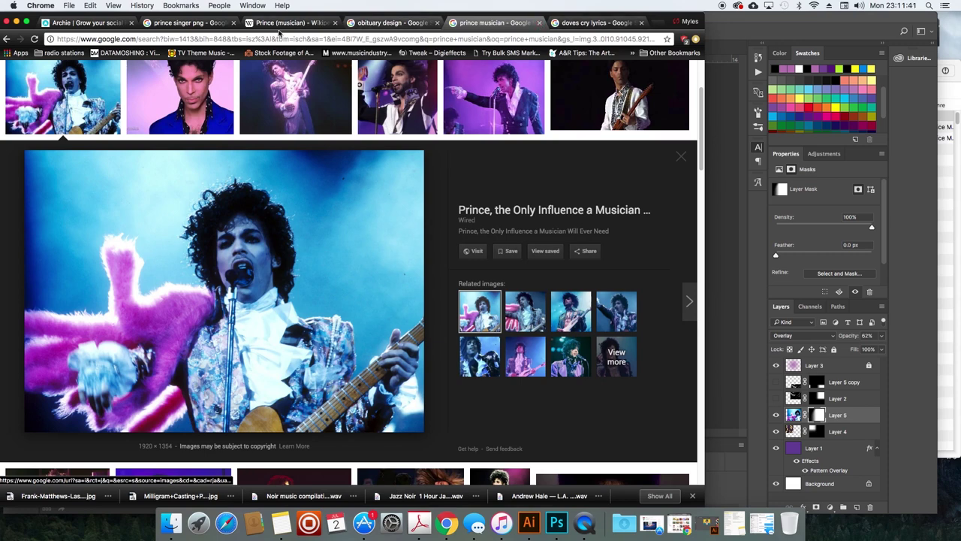
click(289, 25)
drag(98, 156, 375, 317)
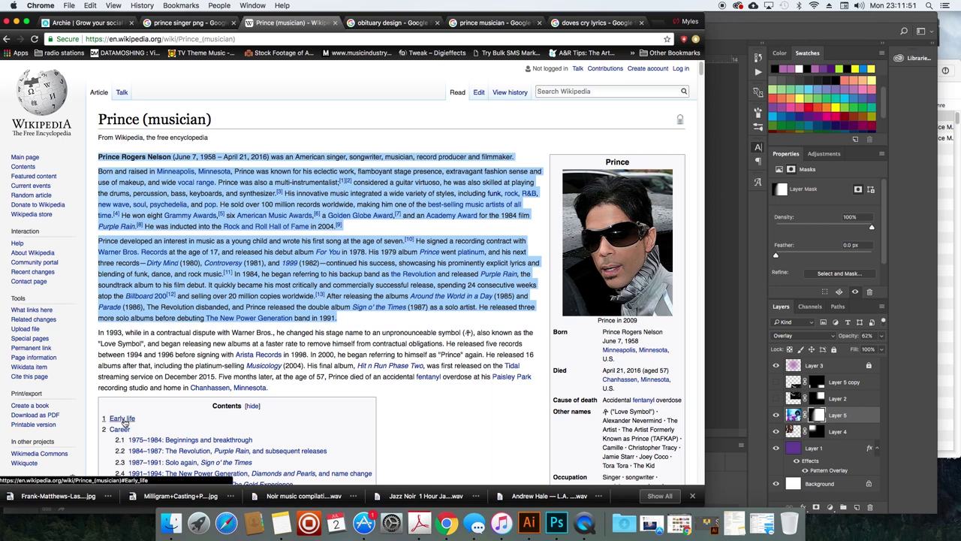
click(122, 419)
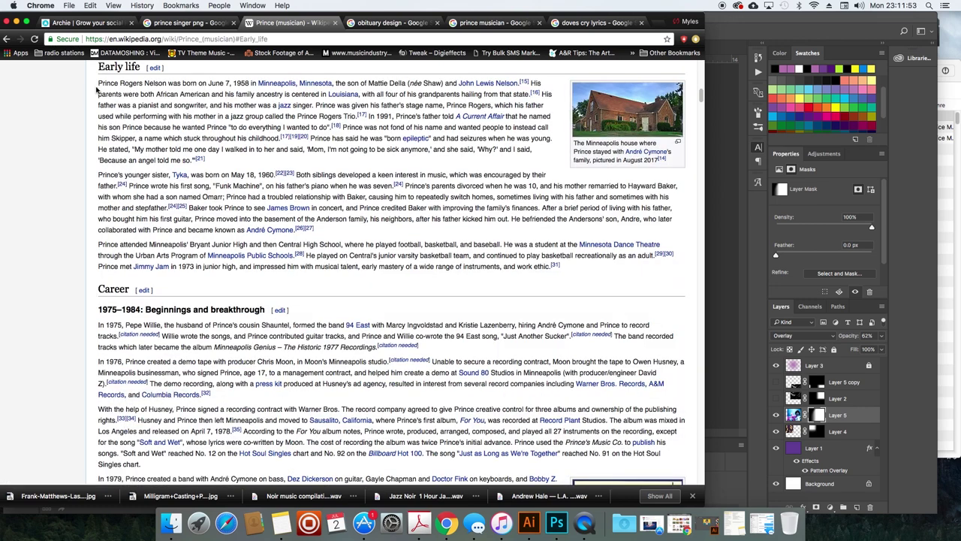
drag(98, 86, 561, 265)
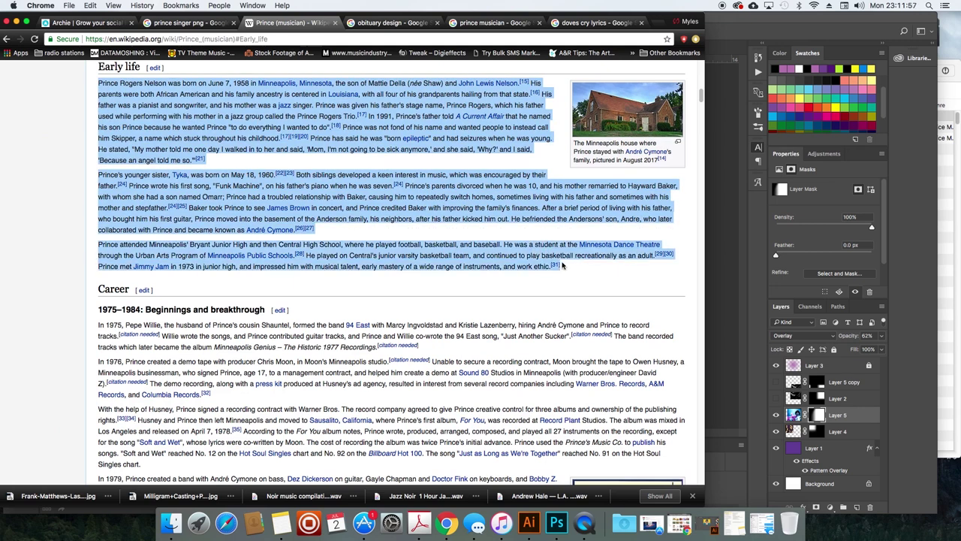
key(super+c)
Switch back to Photoshop, draw a text box about 3.8 × 7.2 in on the left page, and paste the biography.
key(super+Tab)
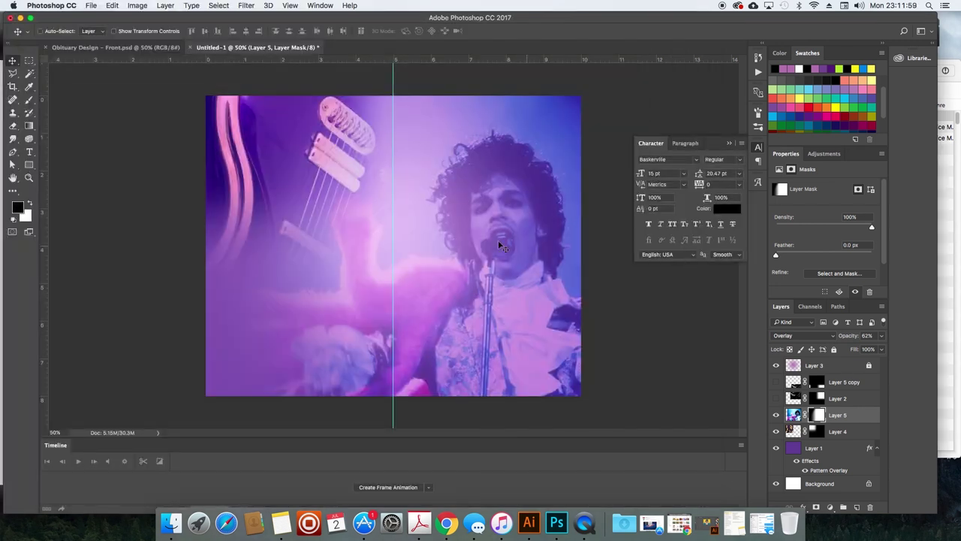
drag(233, 111, 376, 380)
key(super+v)
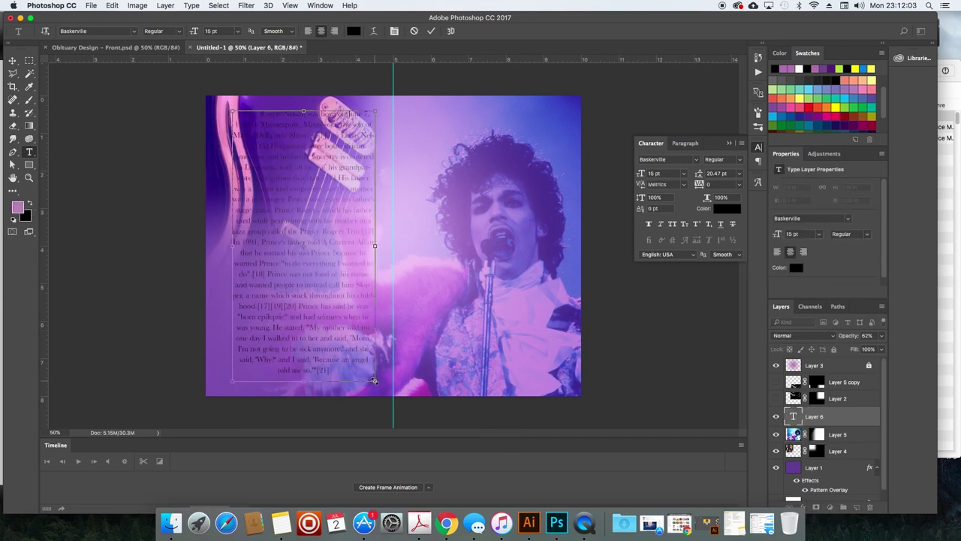
Commit the biography text, set its layer opacity to 100%, and bring the layer above Layer 3.
key(super+a)
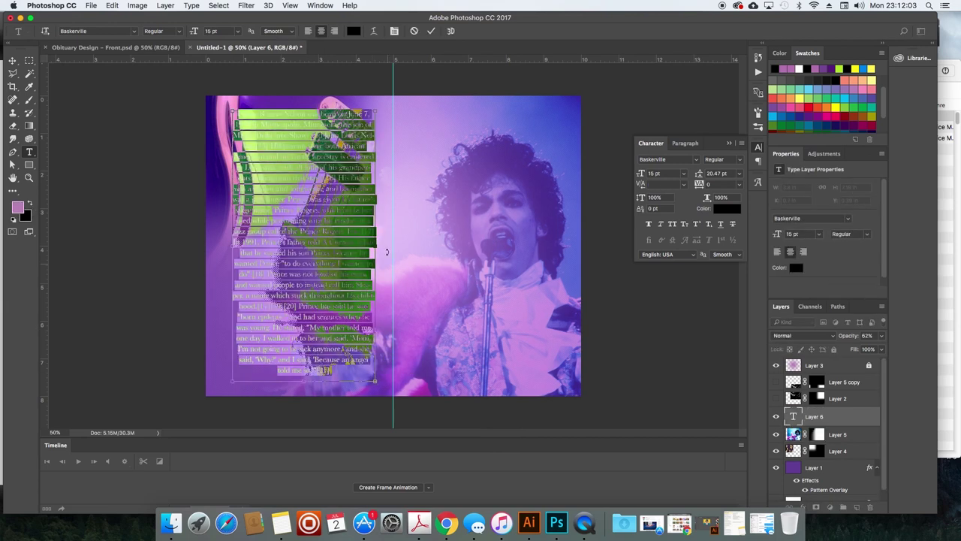
click(794, 415)
key(v)
key(super+bracketright)
key(super+bracketright)
key(super+bracketright)
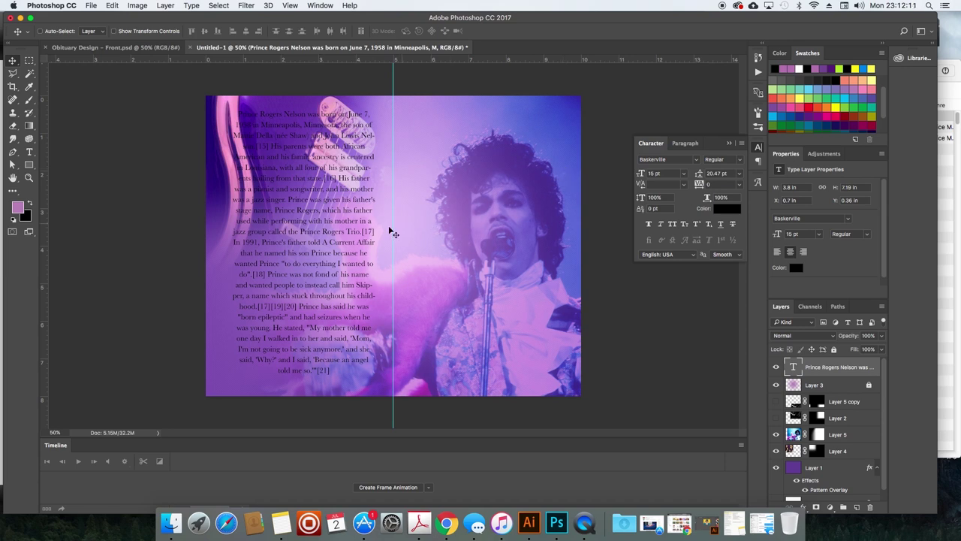
Move the biography text block slightly down and set all of its text to 12 pt.
drag(362, 237, 358, 252)
double_click(357, 253)
key(super+a)
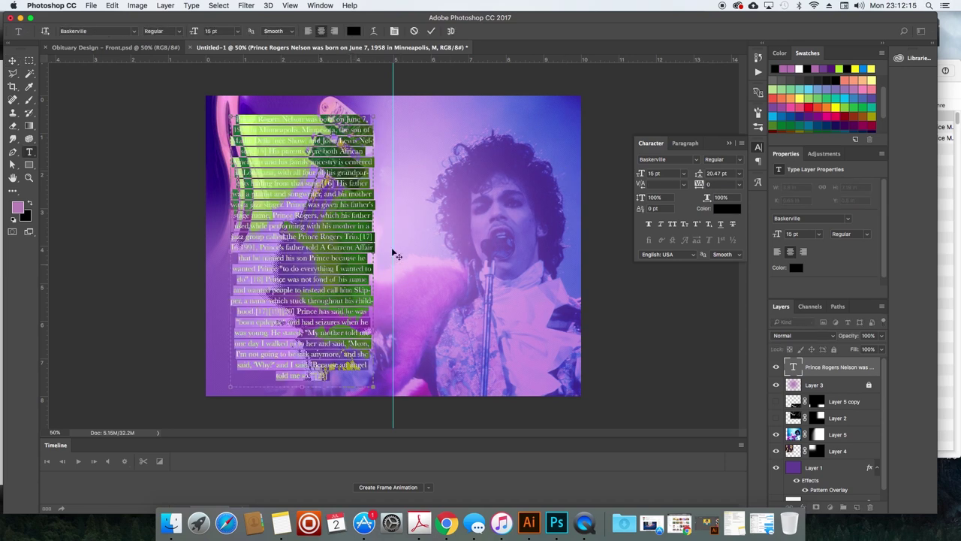
click(663, 172)
key(Down)
key(Down)
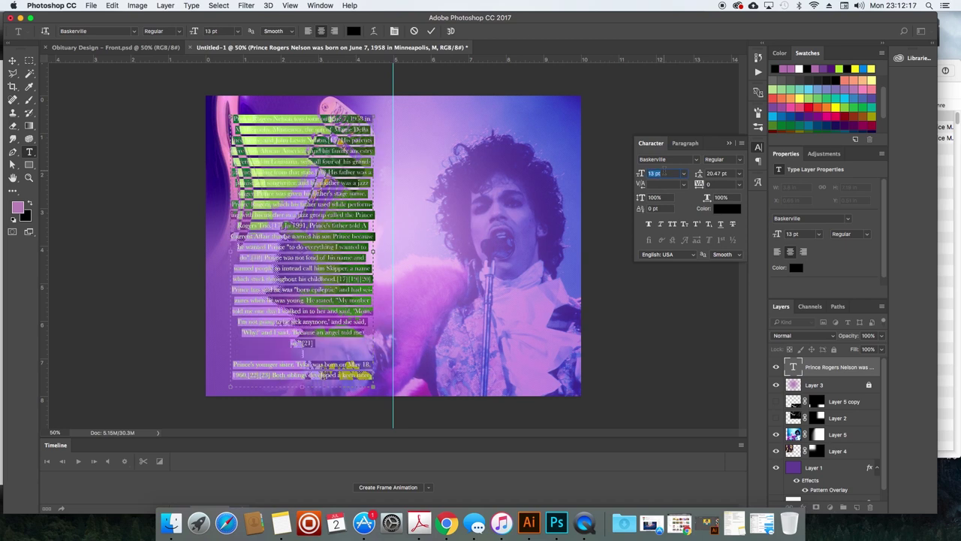
key(Down)
Set the biography text's leading to 14.47 pt.
click(715, 174)
key(Down)
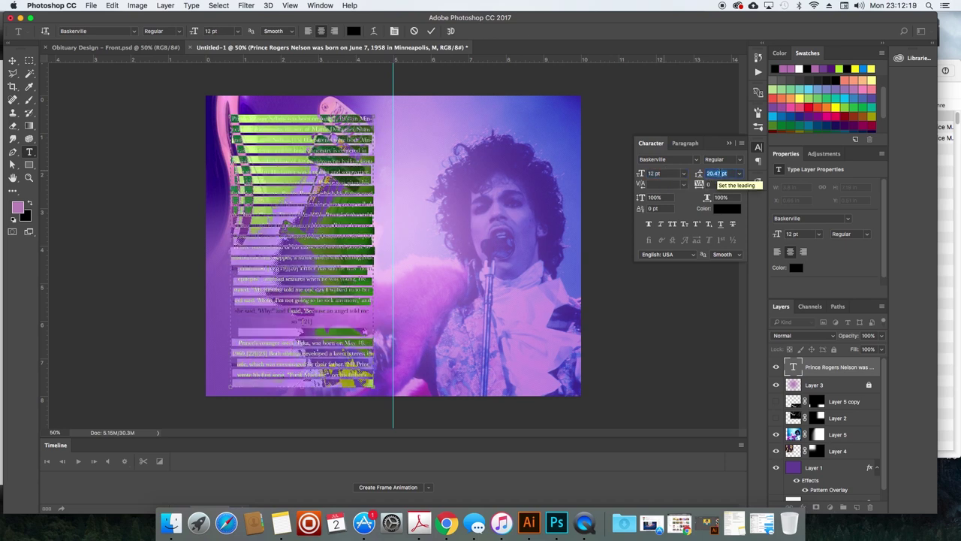
key(Down)
key(Down)
key(Down)
key(Down)
key(Down)
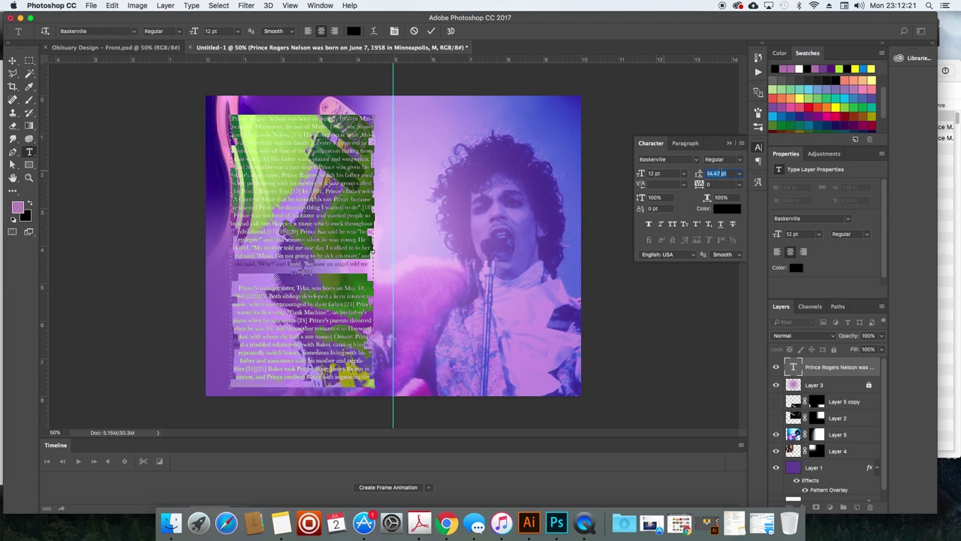
Set the biography text's leading to 13.47 pt and left-align its paragraphs.
key(Down)
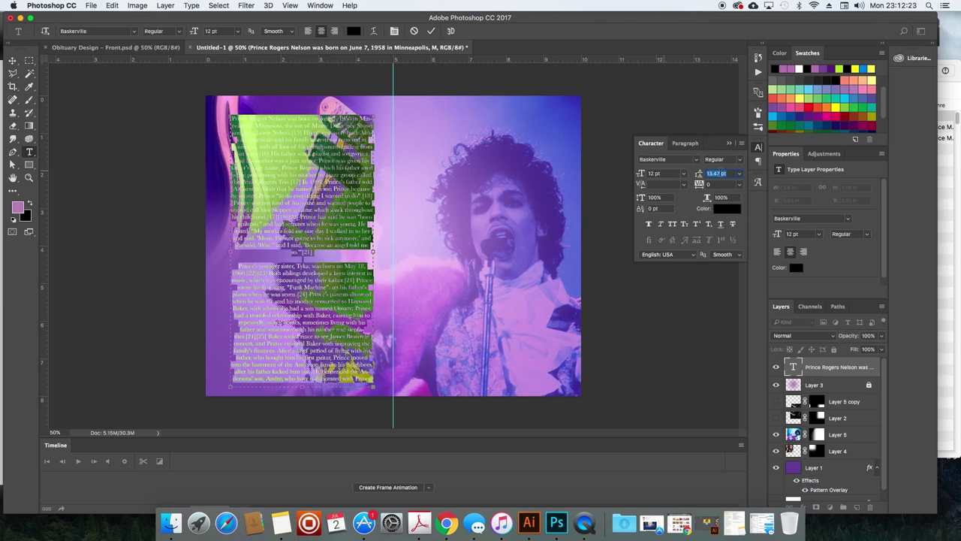
click(308, 31)
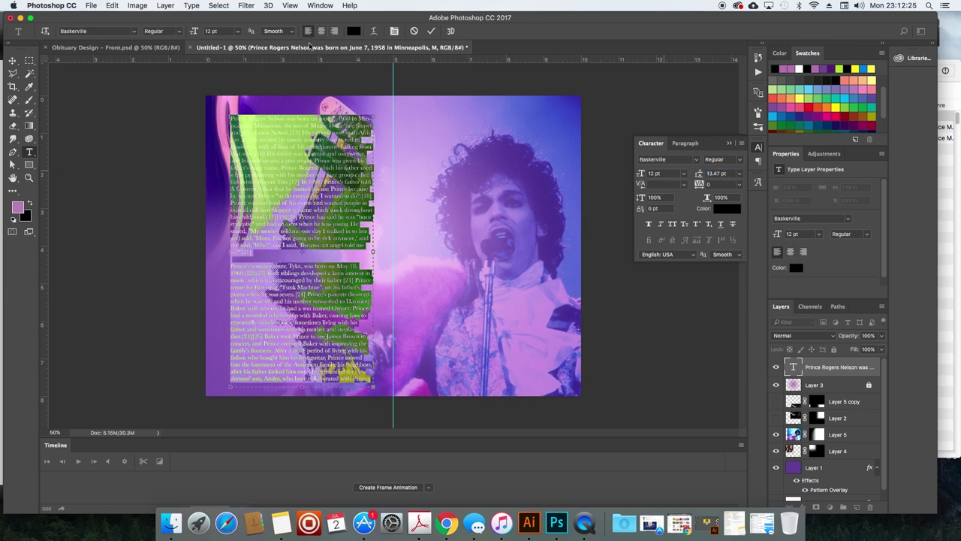
Lengthen the biography text box to about 8.08 in, delete everything following "André Cymone.", and commit the text.
drag(302, 386, 302, 419)
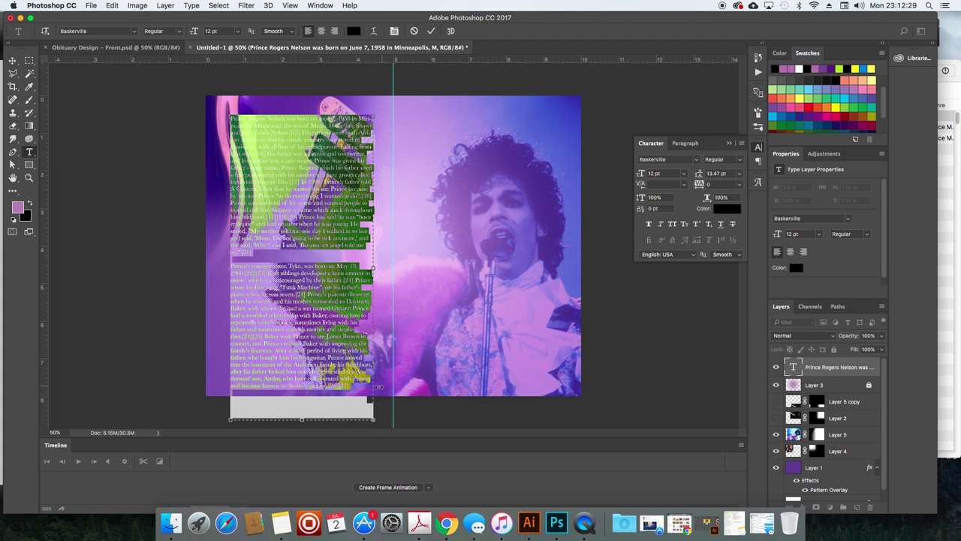
click(345, 388)
drag(326, 385, 395, 449)
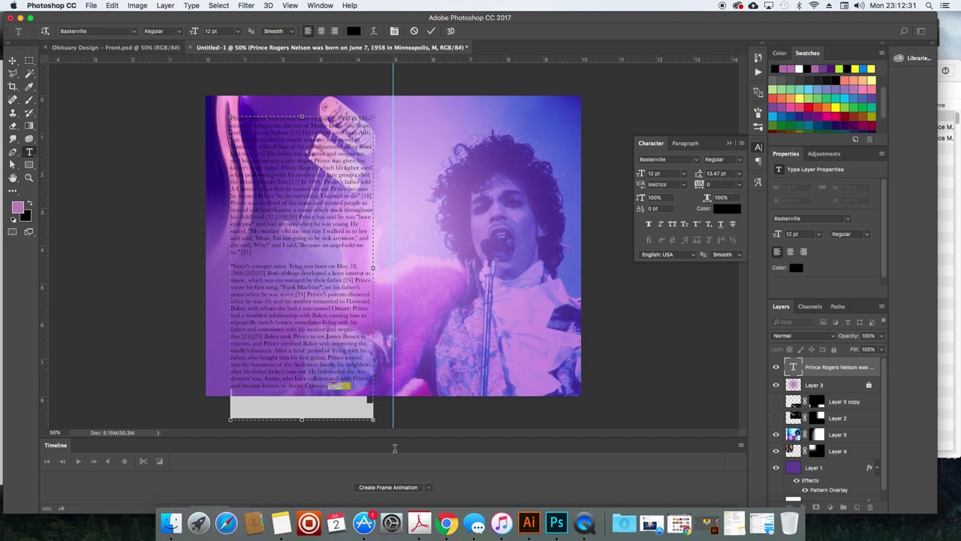
key(BackSpace)
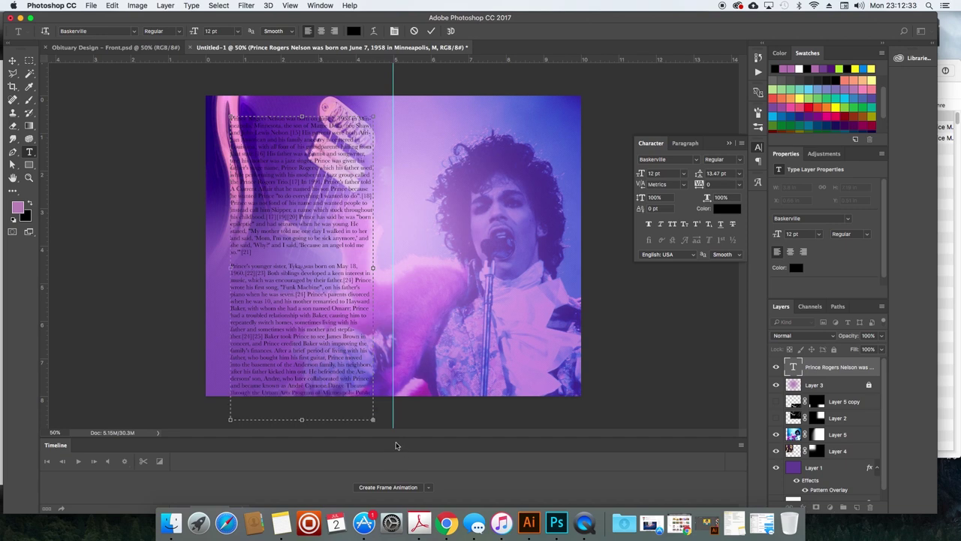
drag(341, 386, 390, 427)
key(BackSpace)
drag(329, 385, 373, 409)
key(BackSpace)
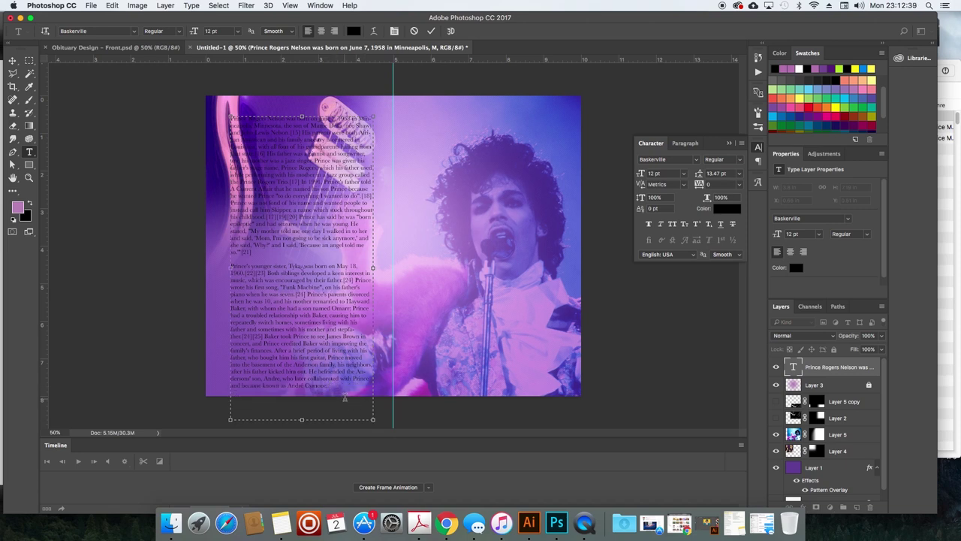
key(ctrl+Return)
key(v)
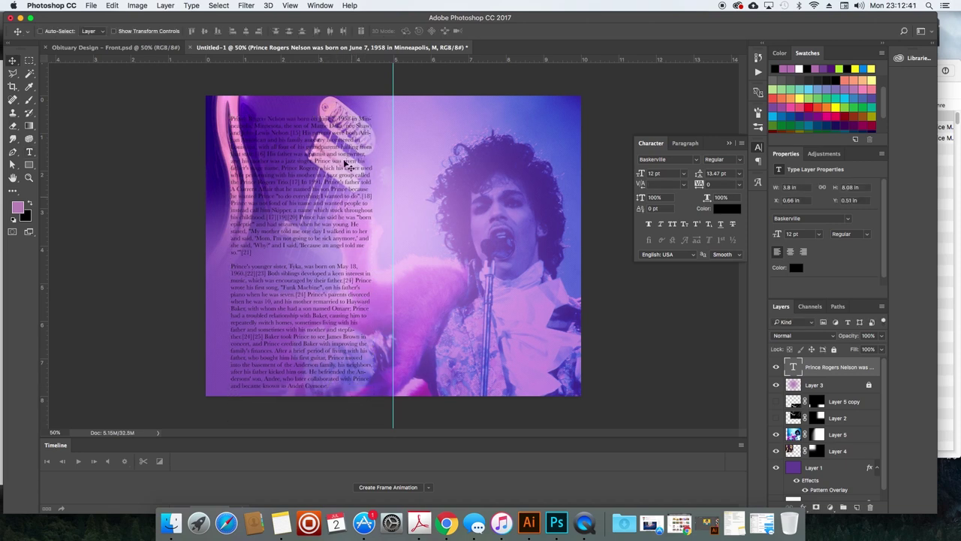
Add a new empty layer directly above Layer 1.
click(834, 467)
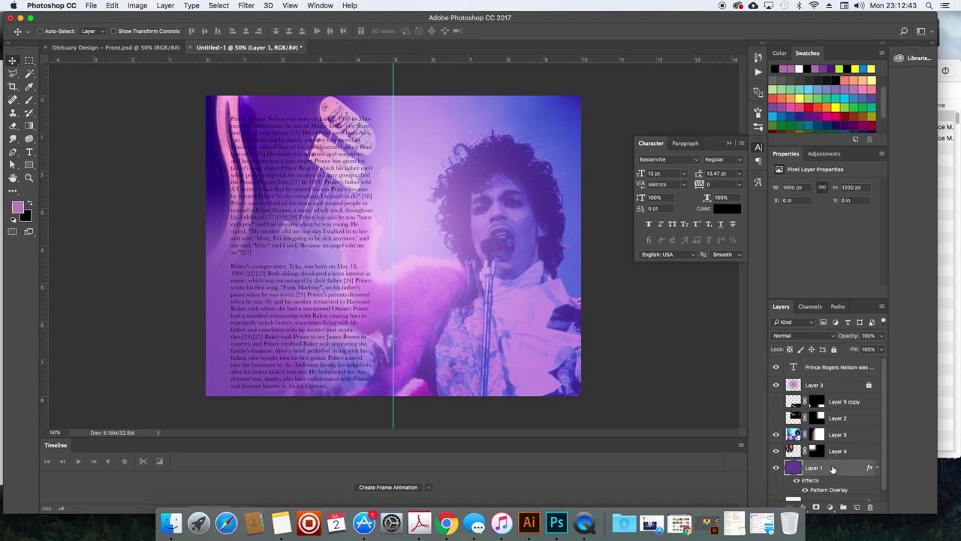
click(857, 507)
key(g)
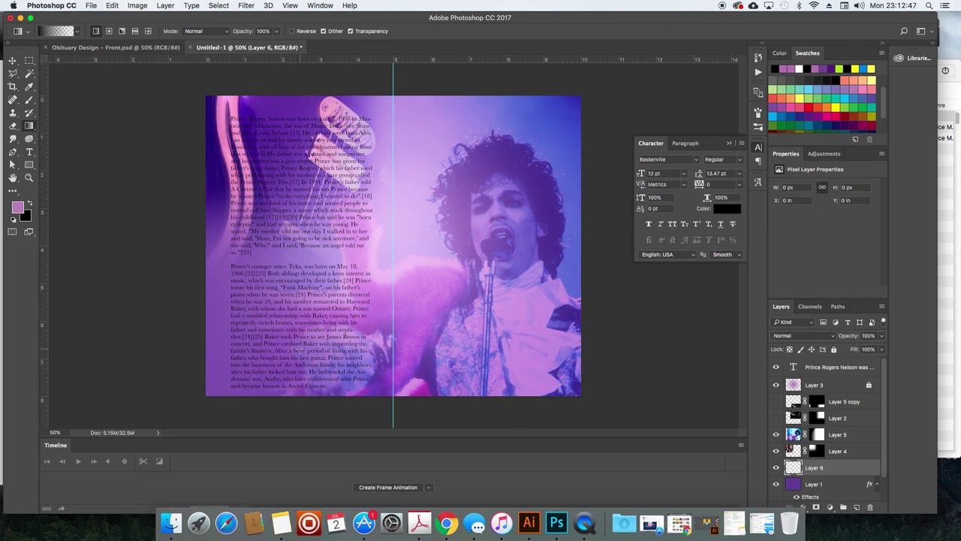
key(v)
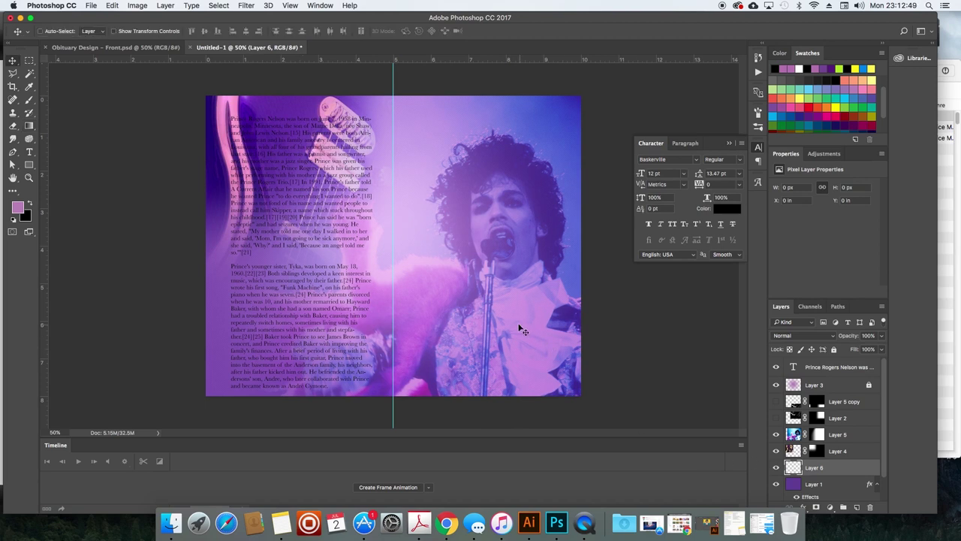
key(g)
key(v)
Try white as the biography text colour and return it to black.
click(241, 307)
key(super+BackSpace)
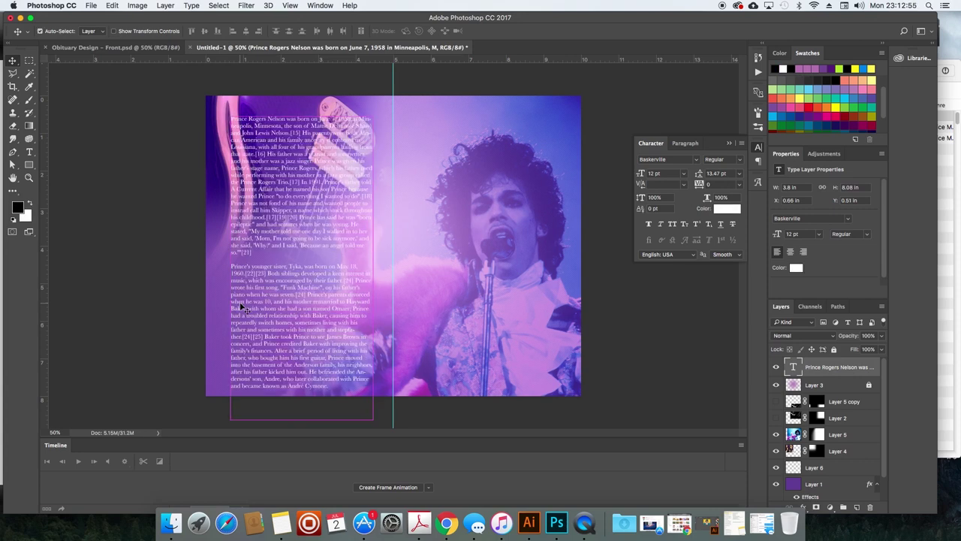
key(alt+BackSpace)
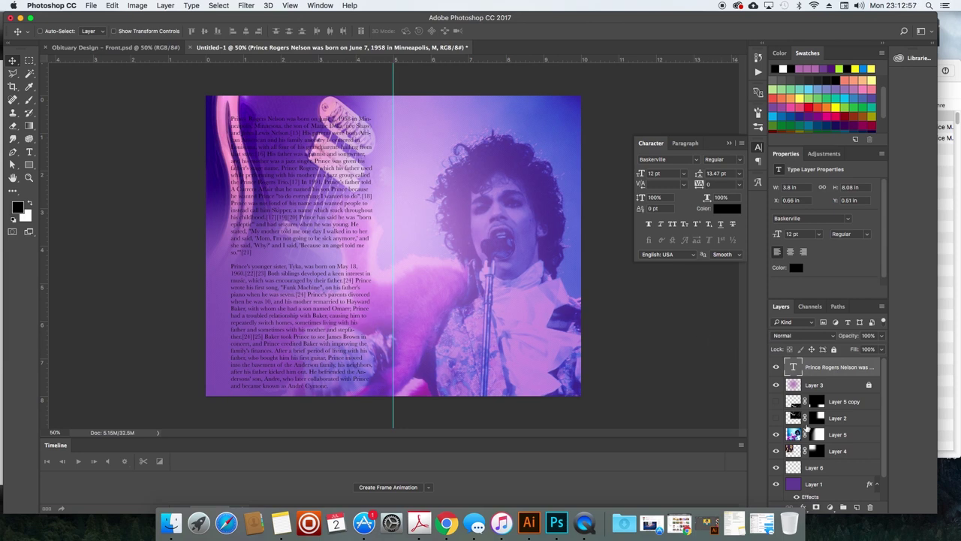
Draw a horizontal black-to-transparent linear gradient on Layer 6, from outside the left page's outer edge to near the right page's outer edge.
click(845, 483)
click(836, 462)
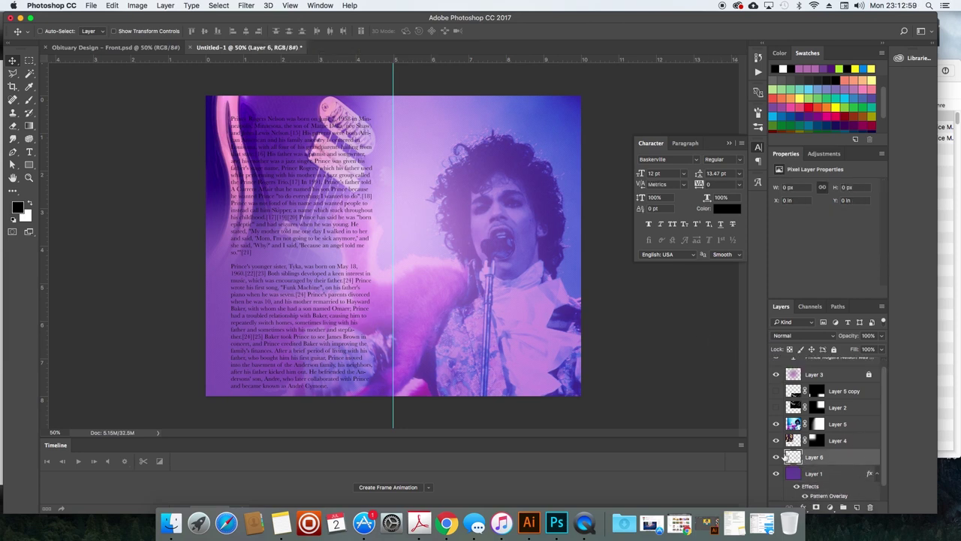
key(g)
drag(134, 235, 575, 235)
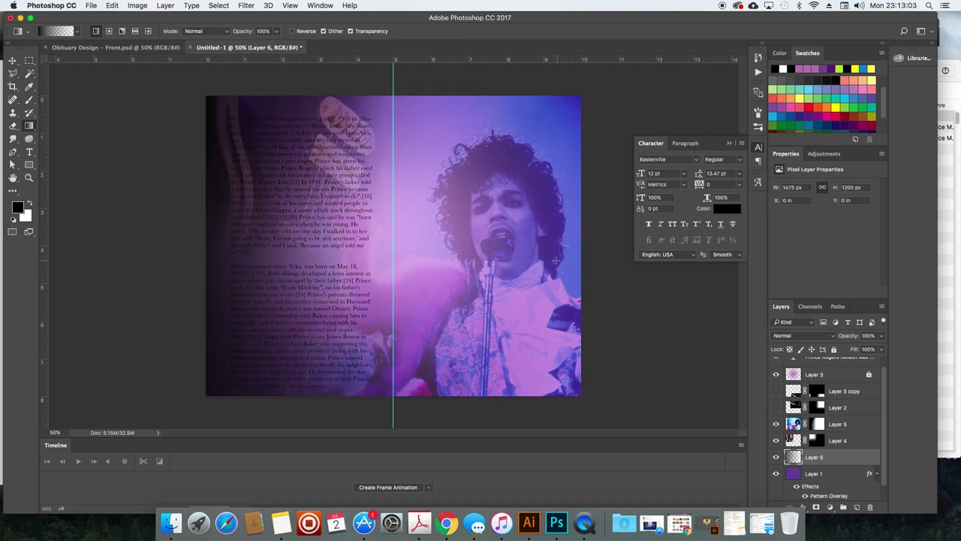
Recolour the biography text block white.
key(v)
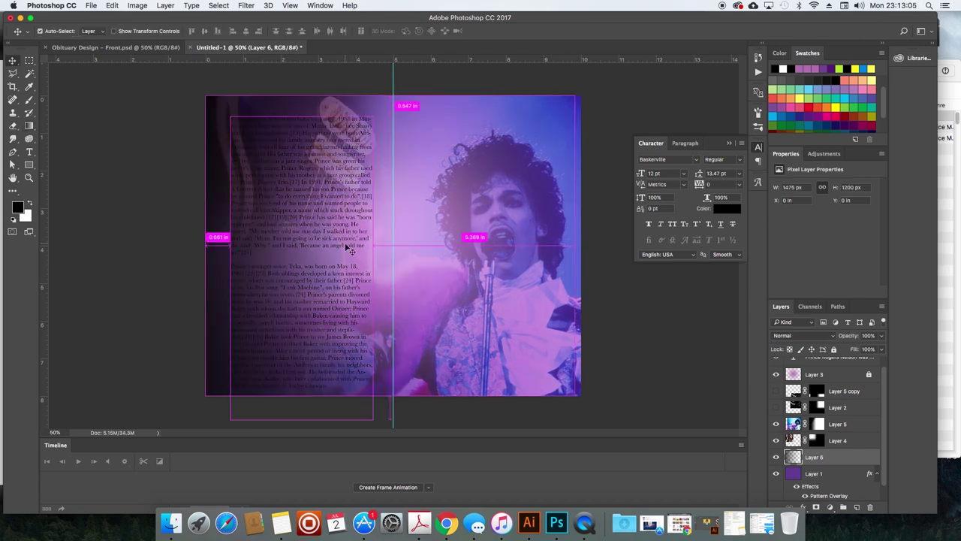
click(350, 246)
key(super+BackSpace)
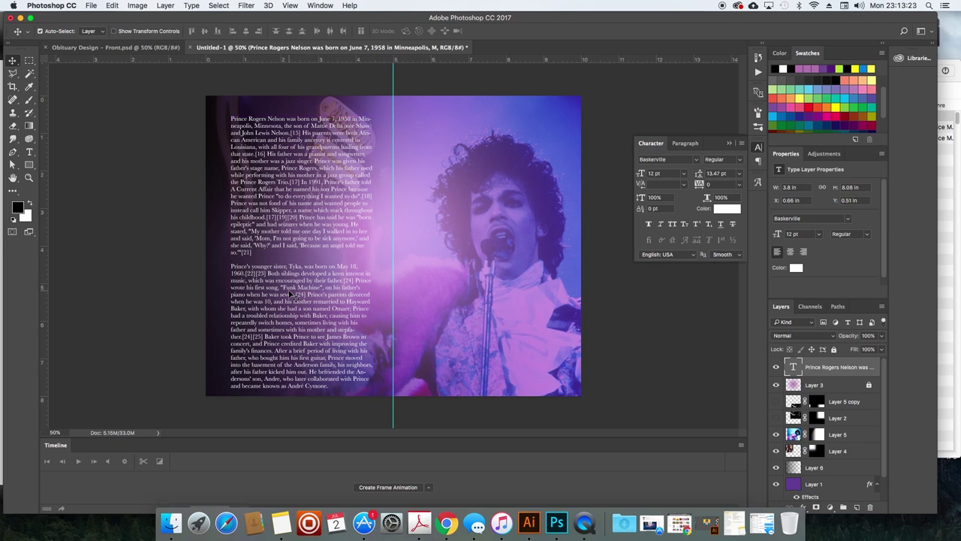
Duplicate the biography text block onto the right page and replace the copy's text with "ORDER OF SERVICE".
drag(290, 295, 482, 304)
key(t)
key(Return)
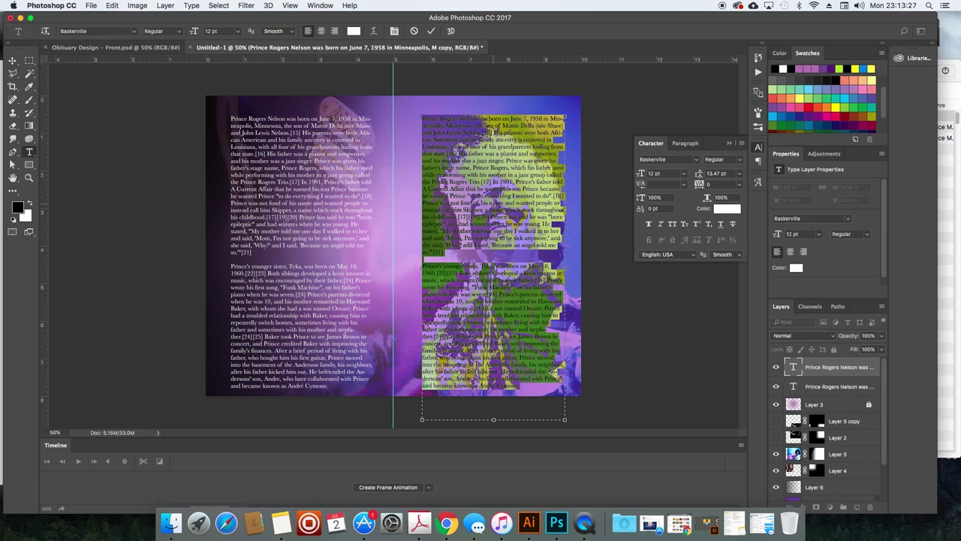
text(Ok)
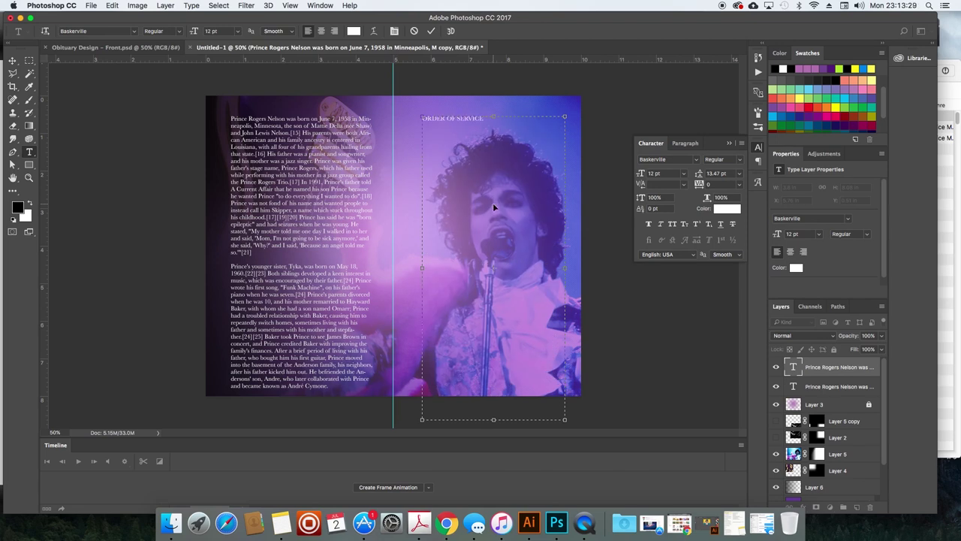
Center-align the ORDER OF SERVICE heading, commit it, and nudge it up 0.2 in.
key(super+a)
click(322, 30)
key(super+Return)
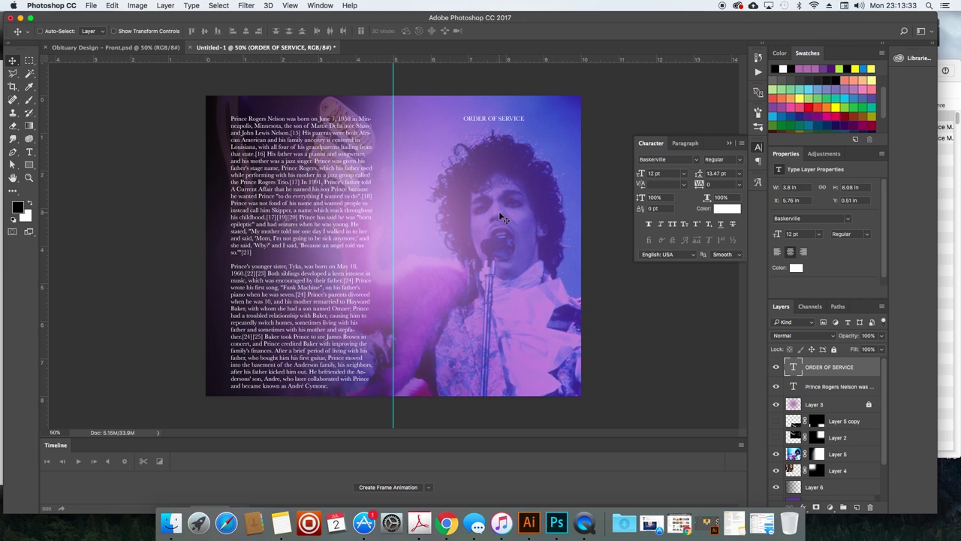
key(shift+Up)
key(shift+Up)
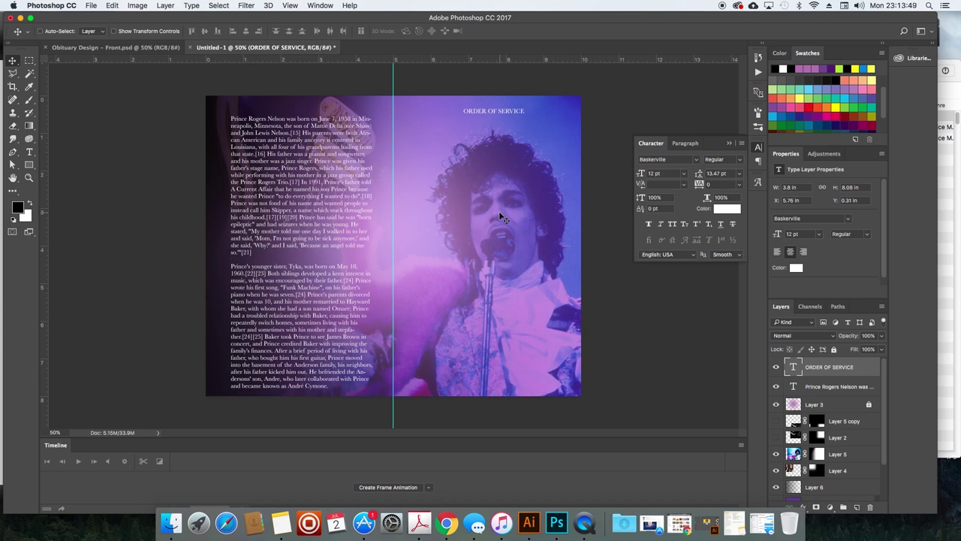
Switch to Chrome, browse the obituary design image results for an order-of-service example, and open the "Order for Funeral Service" template.
click(447, 524)
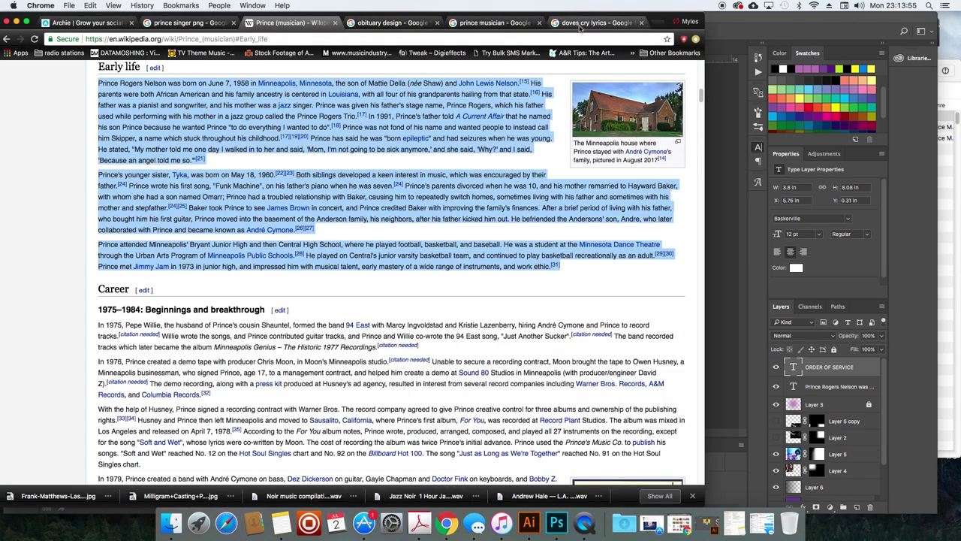
click(579, 25)
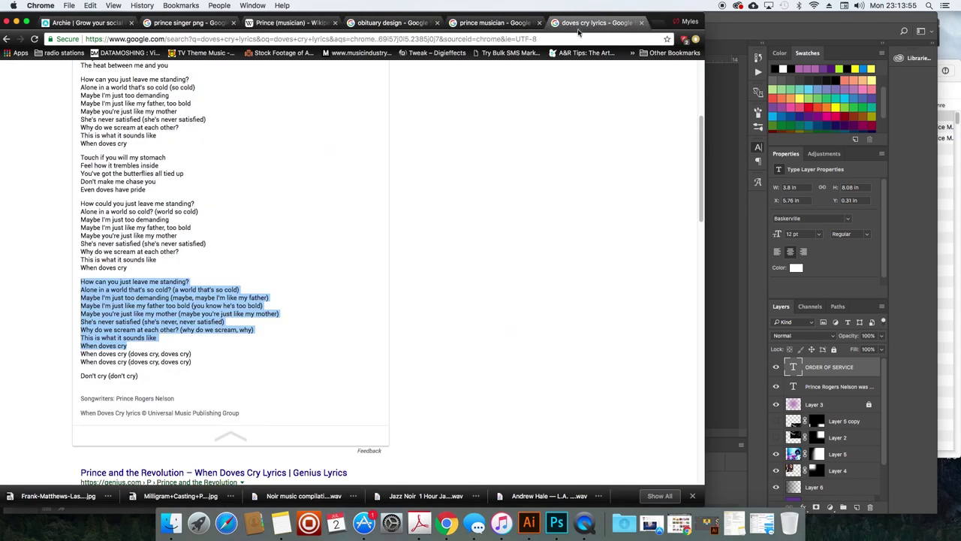
click(390, 22)
scroll(418, 378, down, 5)
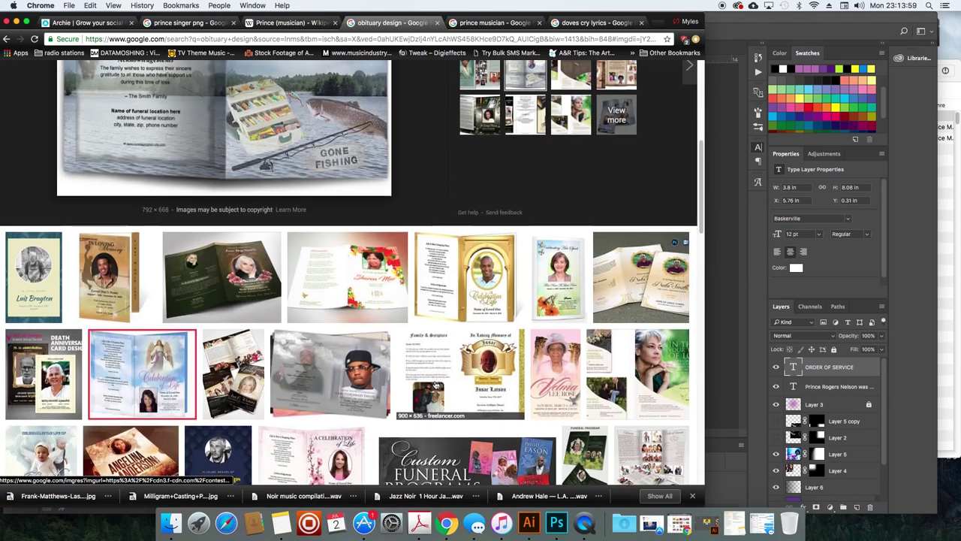
scroll(434, 384, down, 10)
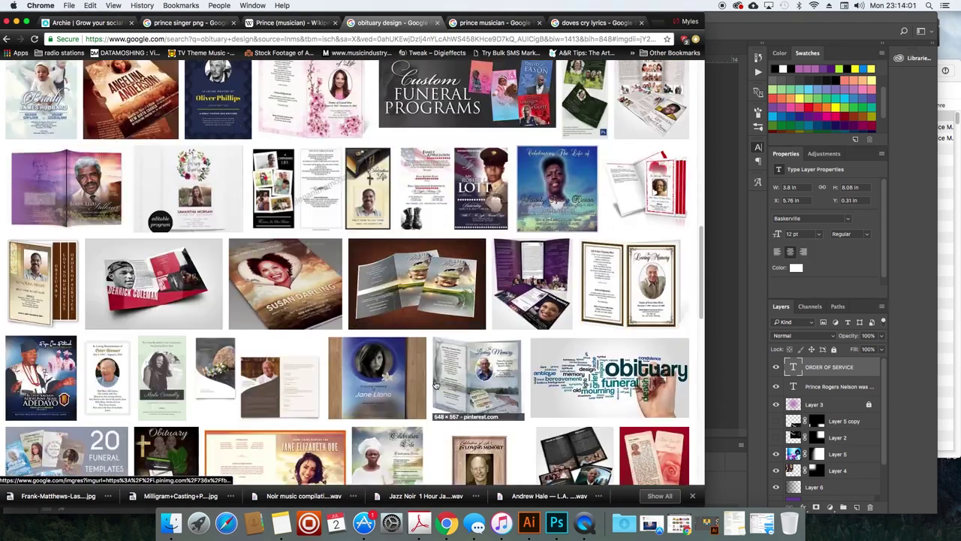
scroll(434, 384, down, 7)
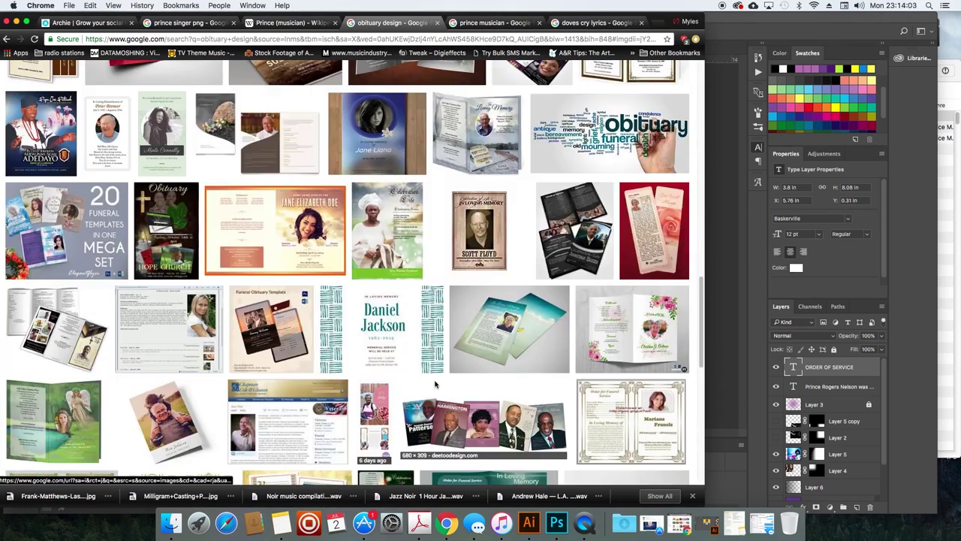
scroll(435, 384, down, 5)
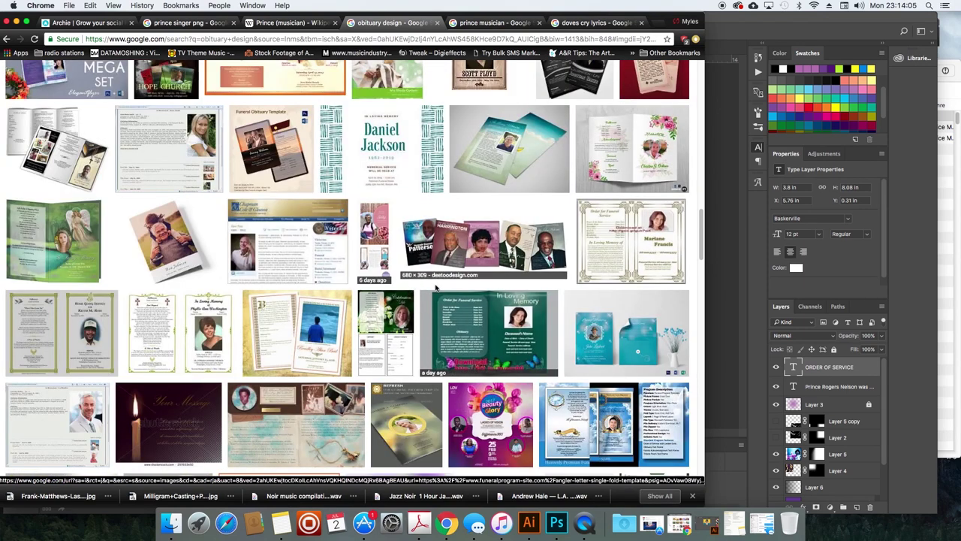
click(660, 237)
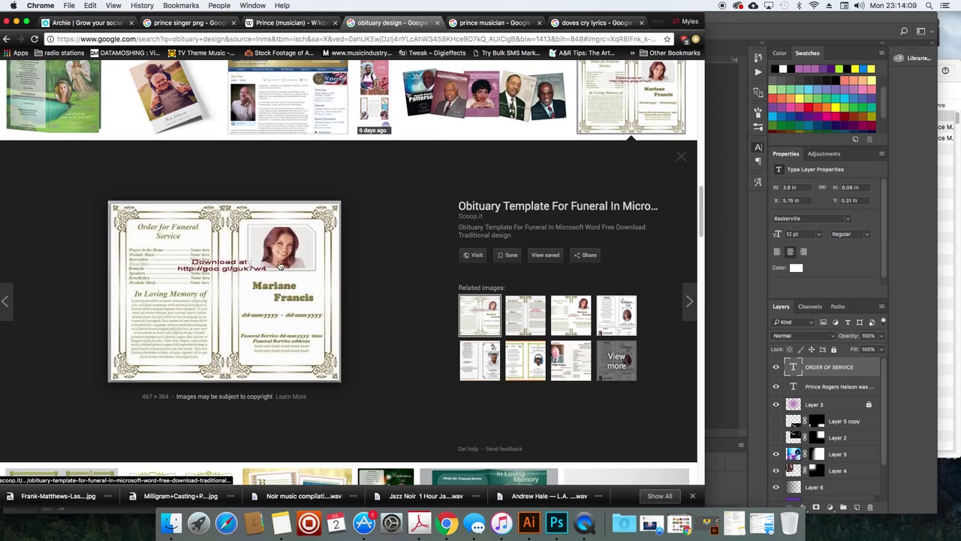
Enlarge the funeral template preview and examine how its order of service entries are laid out.
right_click(171, 260)
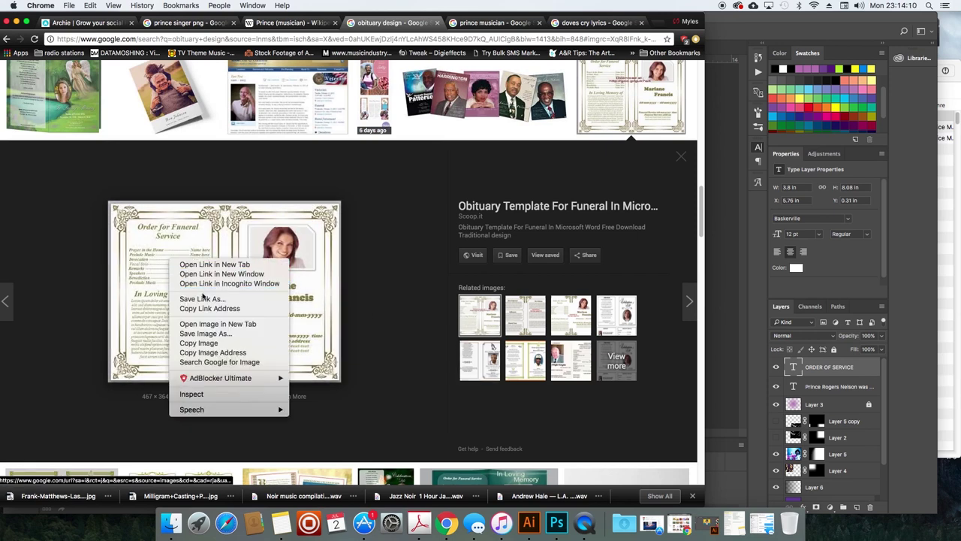
click(219, 333)
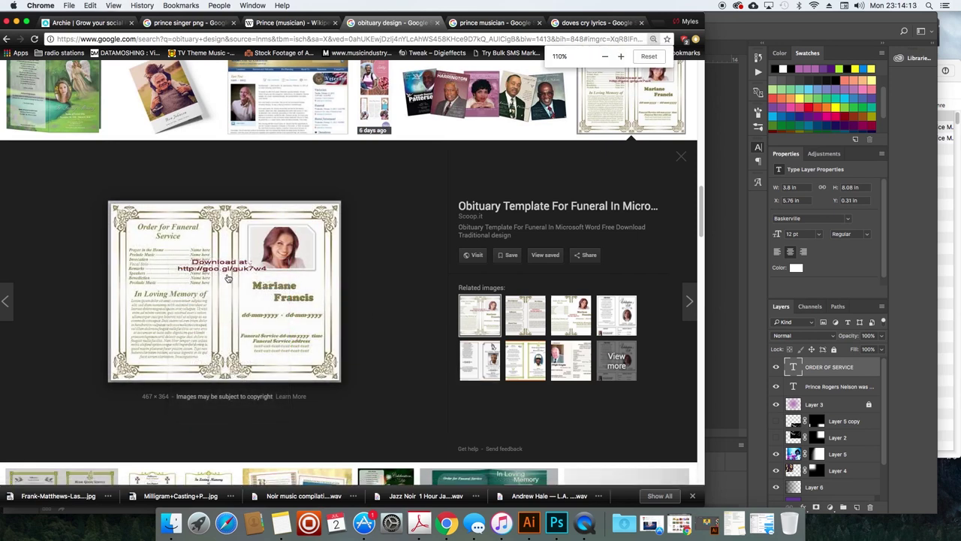
key(super+equal)
key(super+equal)
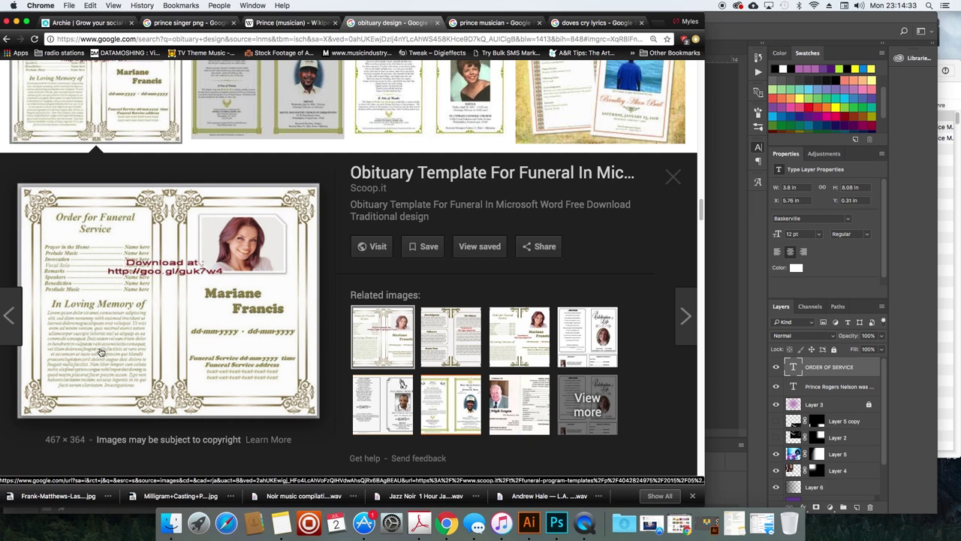
Switch back to Photoshop, duplicate the ORDER OF SERVICE heading, and place the copy just below the original.
click(747, 346)
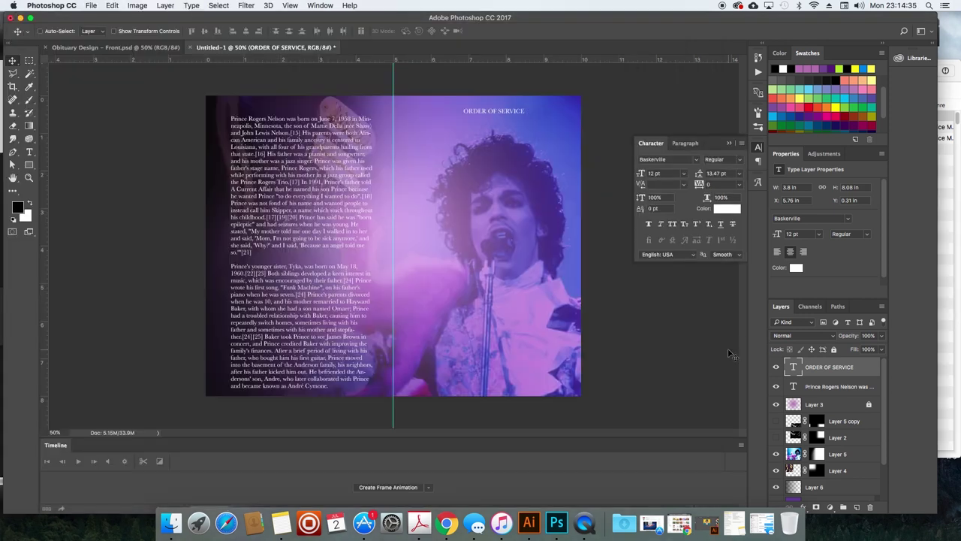
key(super+j)
drag(524, 112, 523, 124)
Replace the copied heading's text with "Song" followed by a short row of dots.
double_click(518, 123)
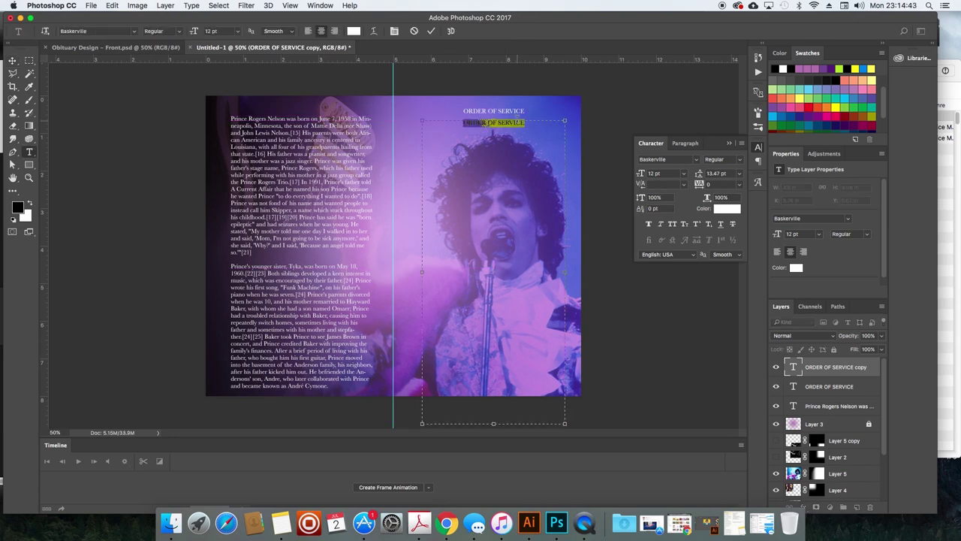
key(BackSpace)
text(song)
key(BackSpace)
key(BackSpace)
drag(507, 124, 493, 124)
text(.......)
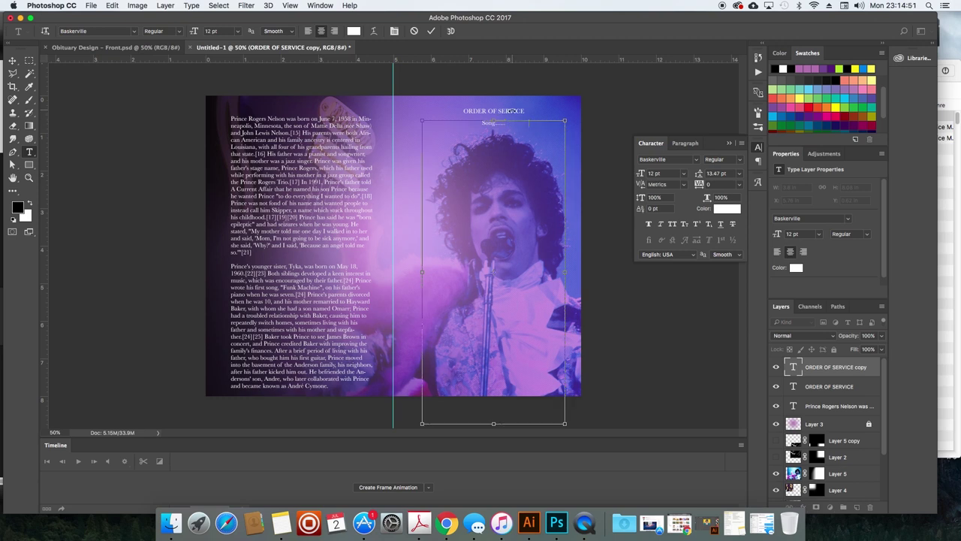
Extend the row of dots across the text box and end the Song line with "Persons Name".
text(..........................................................Persons)
key(Return)
text(Name)
key(BackSpace)
key(BackSpace)
key(BackSpace)
key(BackSpace)
key(BackSpace)
text(Name)
triple_click(546, 126)
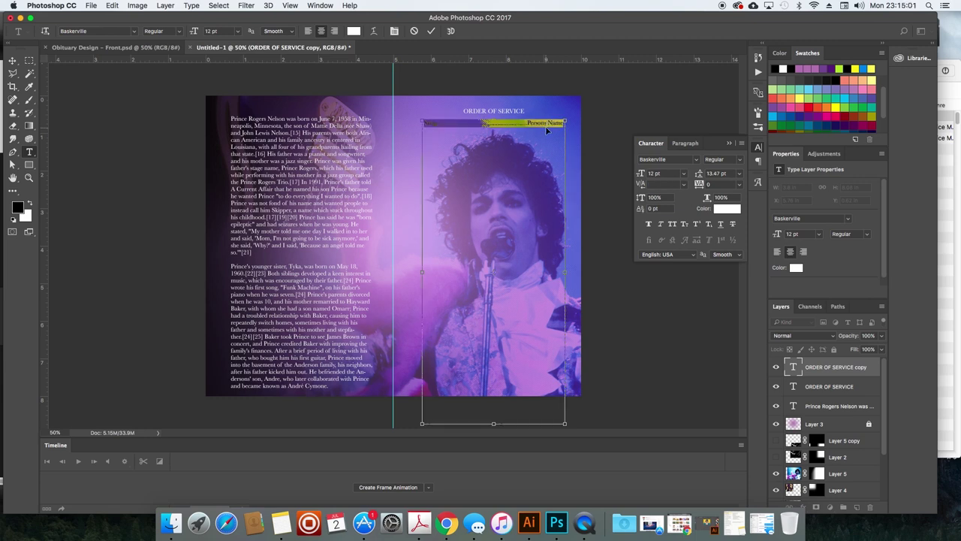
click(550, 125)
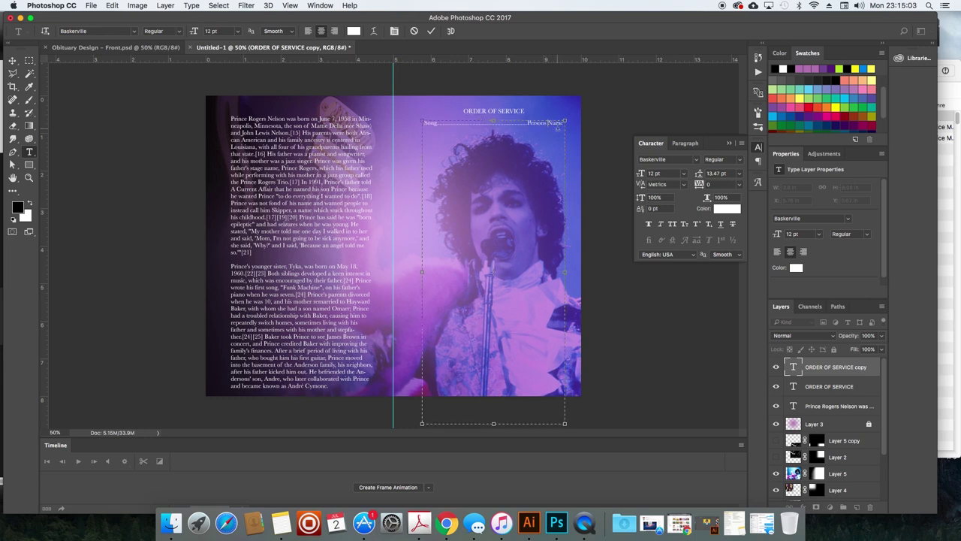
Paste six more copies of the Song and Persons Name line below the first one and commit the text.
key(Return)
key(ctrl+v)
key(Return)
key(ctrl+v)
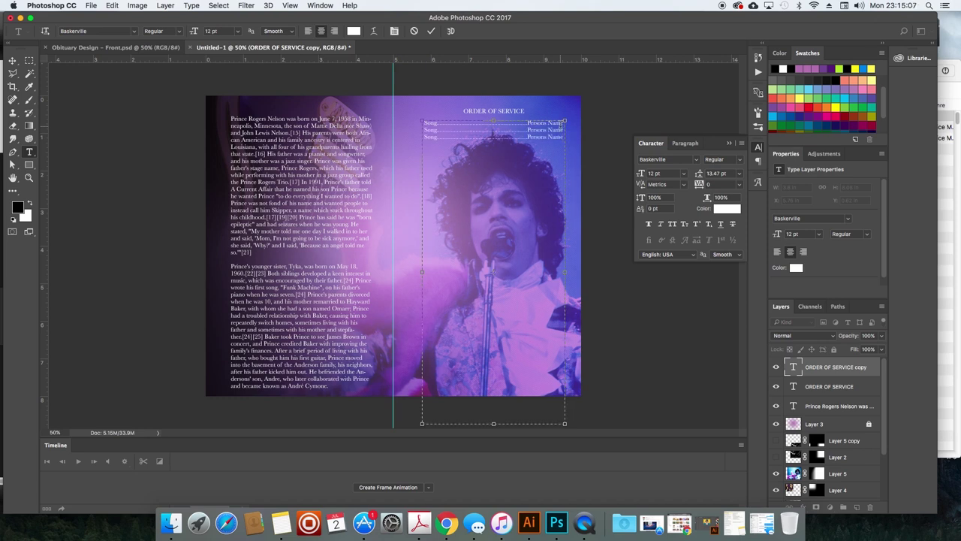
key(Return)
key(ctrl+v)
key(Return)
key(ctrl+v)
key(Return)
key(ctrl+v)
key(Return)
key(ctrl+v)
key(ctrl+Return)
key(v)
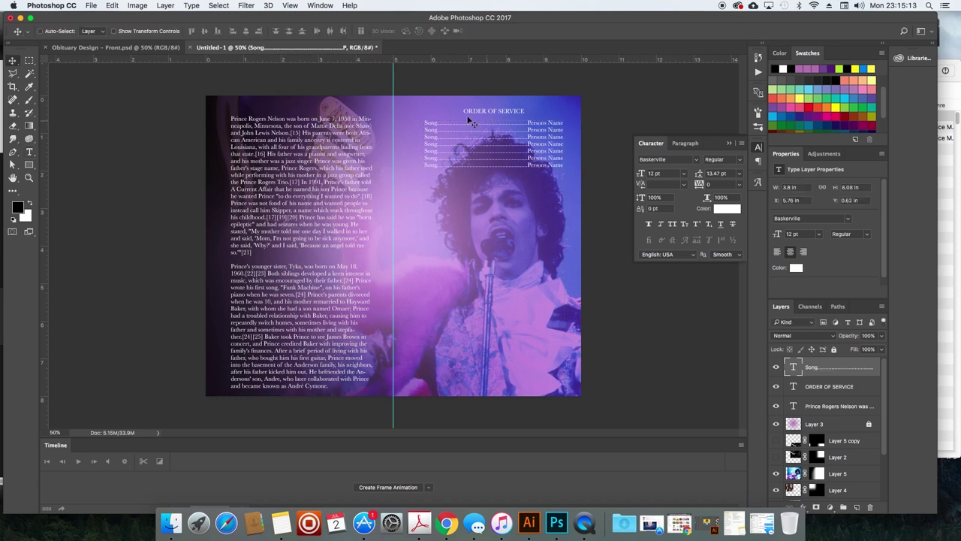
Reopen the order of service list for editing and delete the word Song from its second line.
key(t)
click(434, 153)
key(ctrl+Return)
key(v)
key(t)
click(432, 129)
double_click(430, 130)
key(BackSpace)
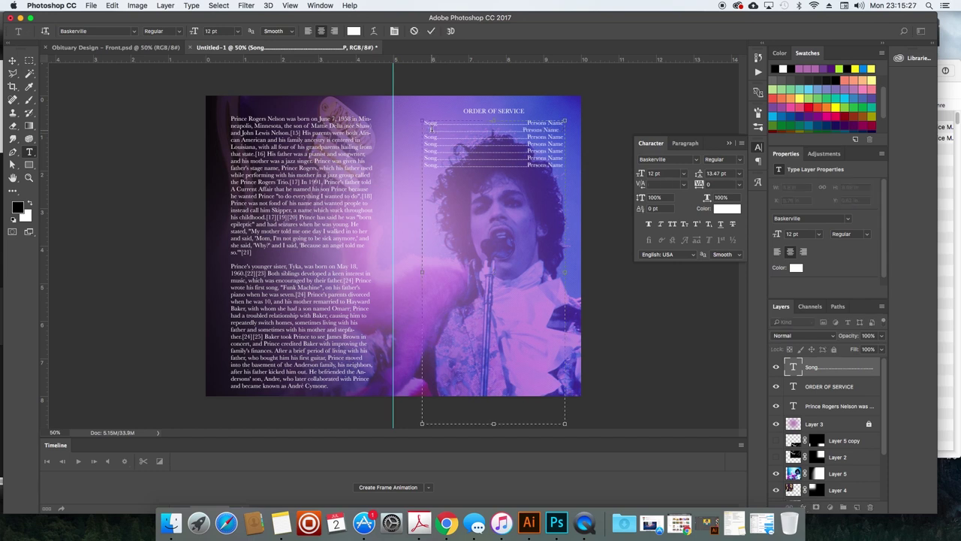
Check the funeral template's entries in Chrome, return to Photoshop and label the second line Prayer.
click(446, 522)
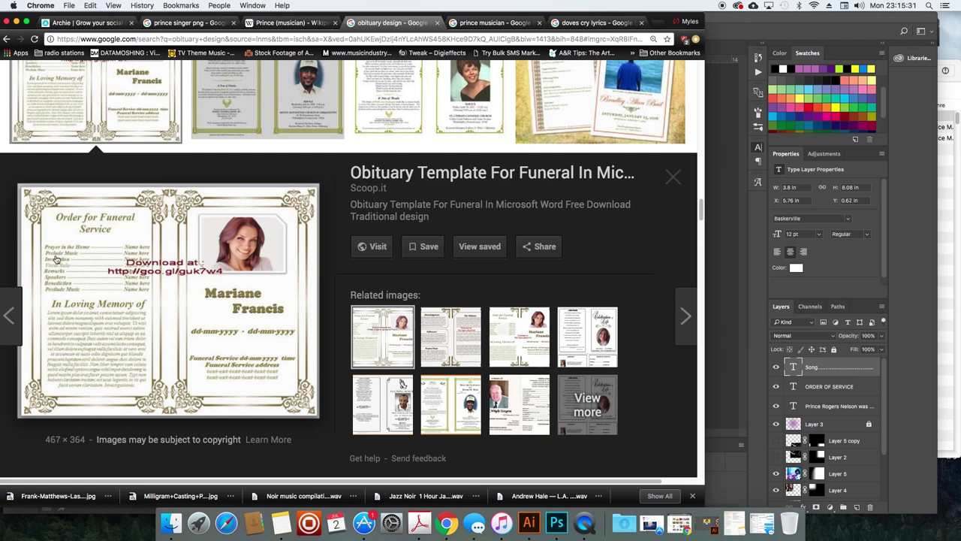
click(557, 522)
click(430, 132)
text(Prayer...........Persons Name)
key(super+Return)
Replace Song with Speakers on the third line and remove surplus dots so the entry fits on one line.
double_click(431, 137)
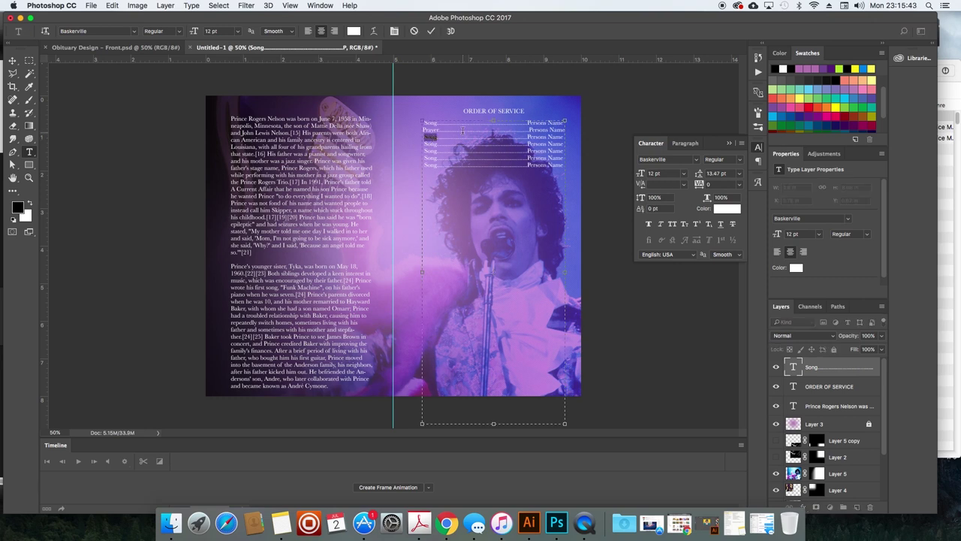
text(Spi)
text(akers)
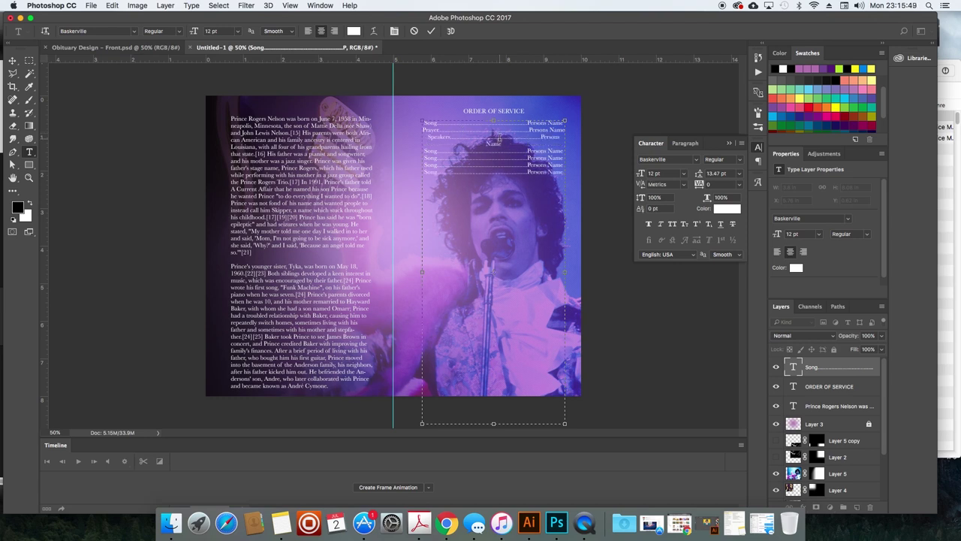
key(Delete)
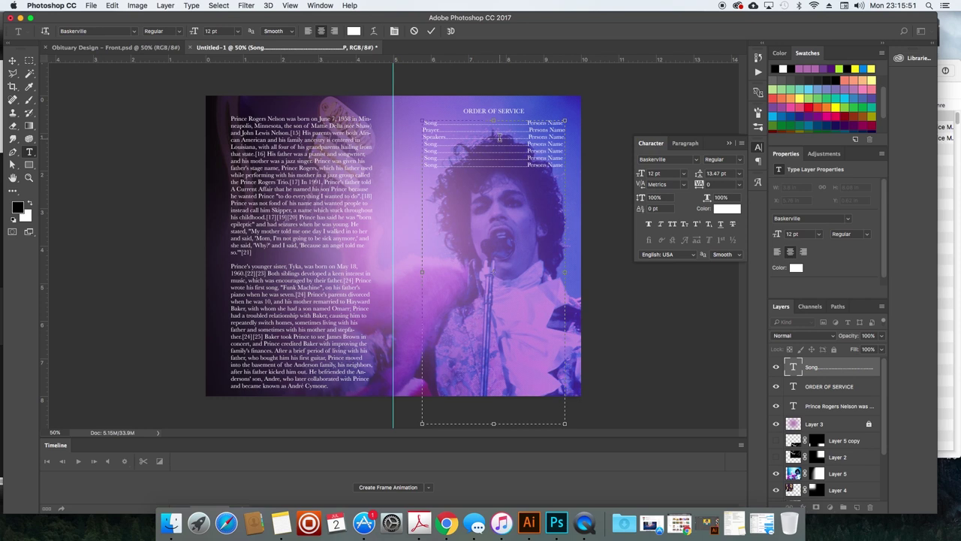
Apply full justification, including last lines, to all of the order of service entries.
key(super+a)
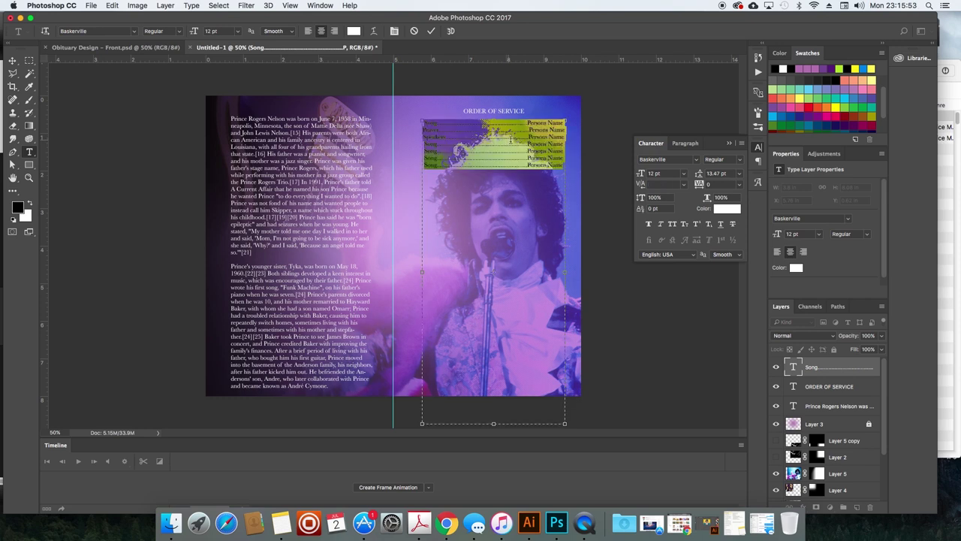
click(689, 144)
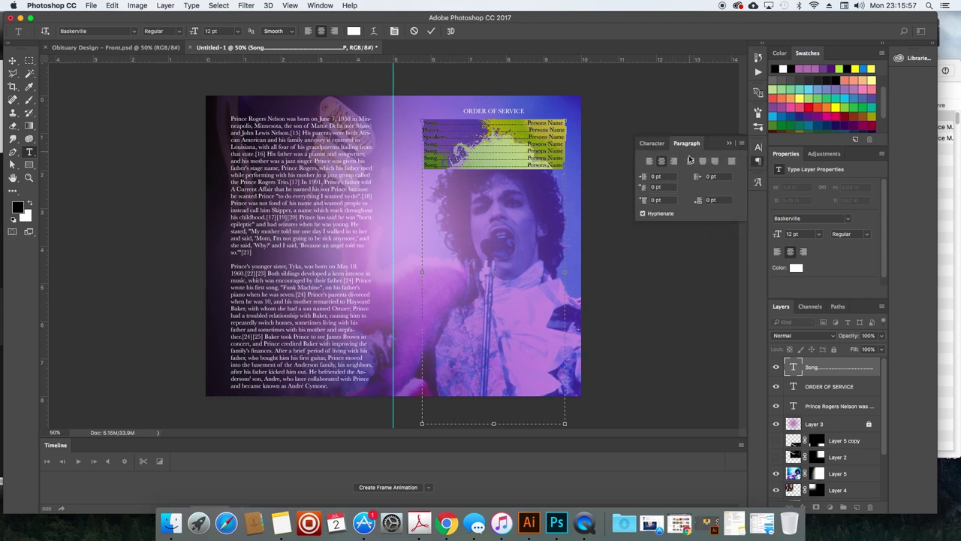
click(732, 161)
click(527, 141)
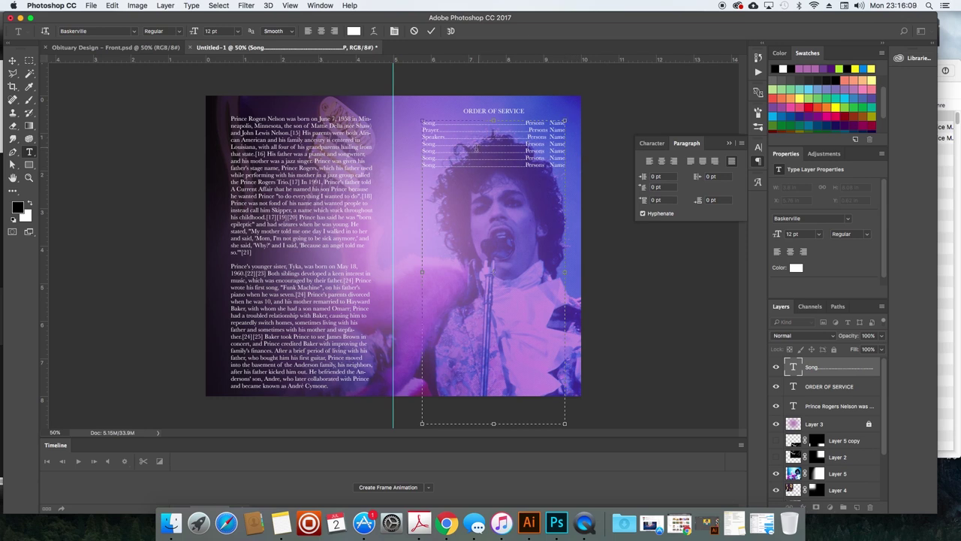
Replace Song with "Thank you" on the fourth line, trim its dots to fit one line, and commit the text.
double_click(426, 143)
text(Thank you)
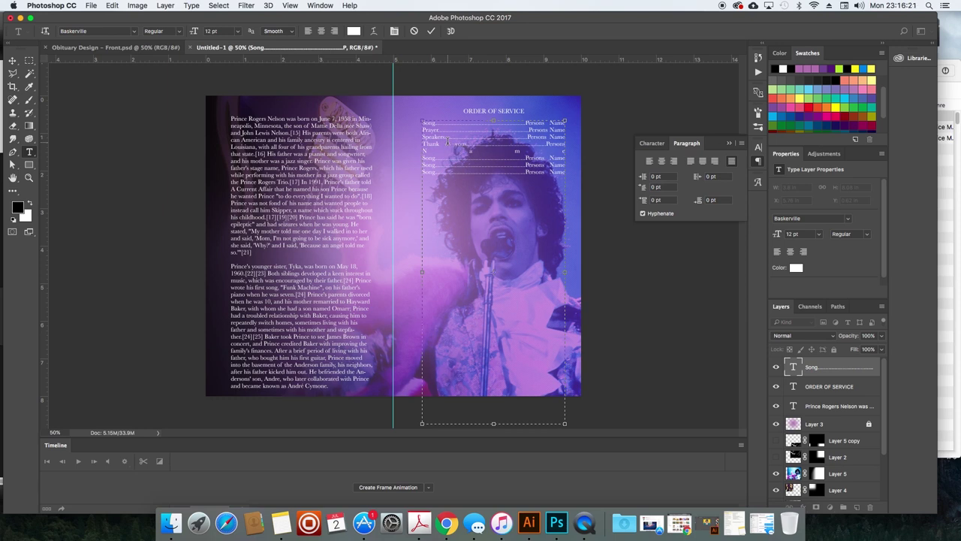
key(Delete)
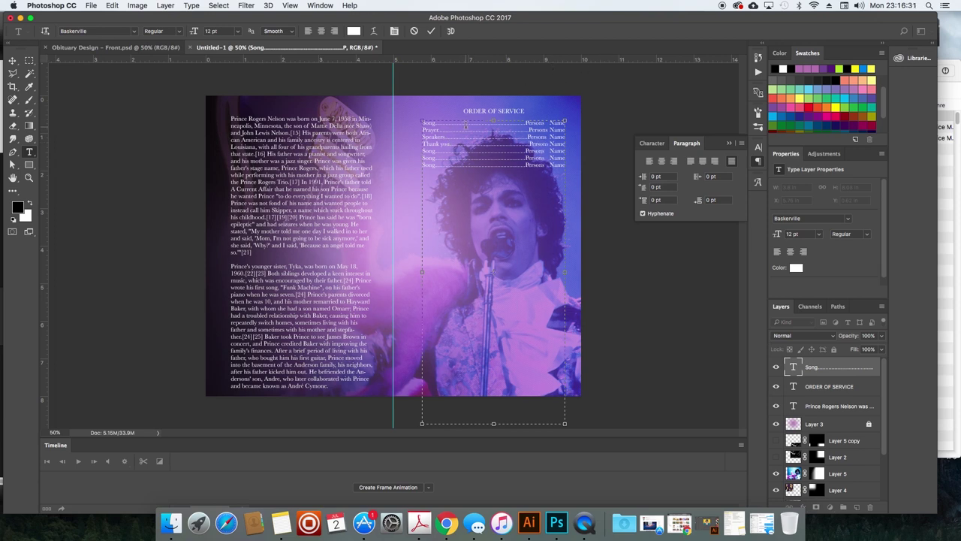
double_click(426, 153)
key(super+Return)
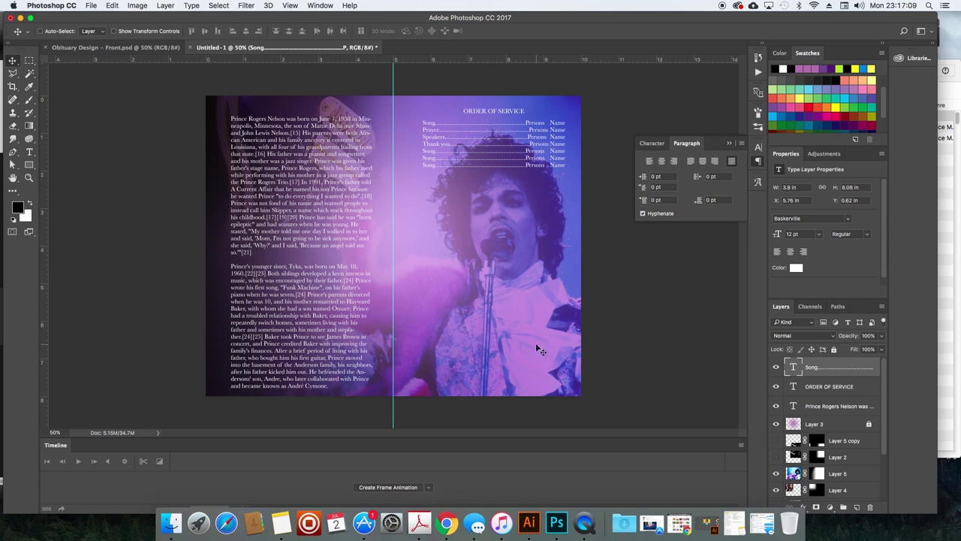
Switch to Chrome and look over the first obituary design image results at a smaller page zoom.
click(441, 524)
scroll(377, 321, up, 5)
scroll(378, 321, up, 10)
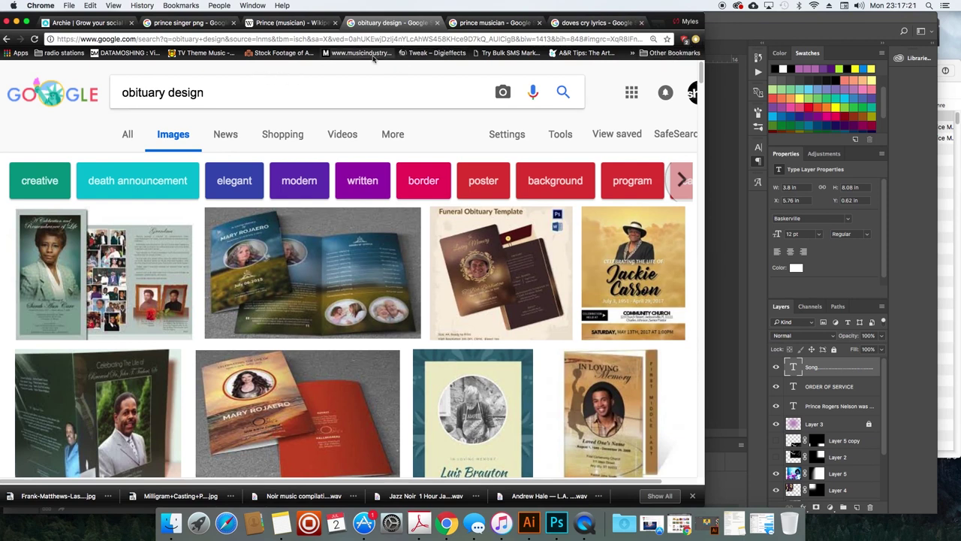
key(super+minus)
key(super+minus)
key(super+minus)
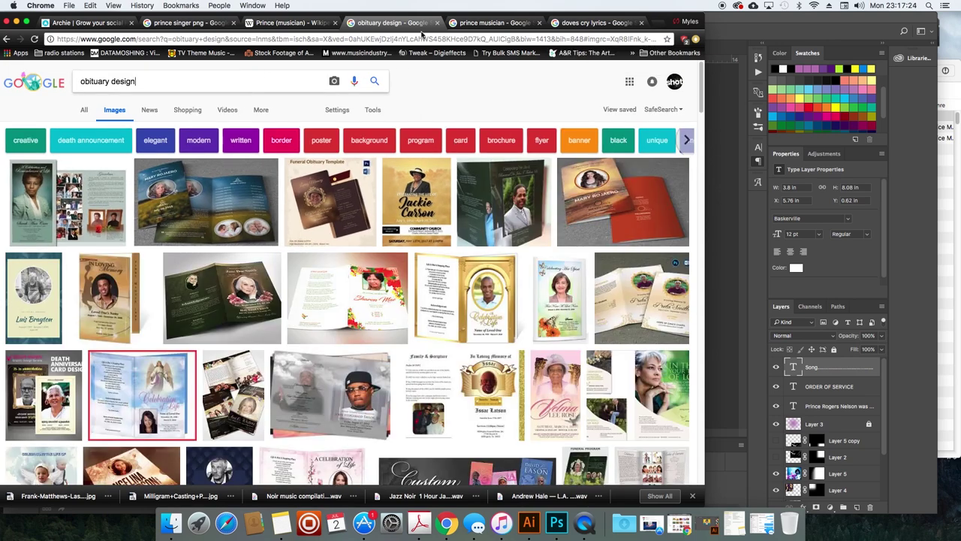
Change the Prince image search to "prince musician with fans" and run it.
click(492, 23)
click(191, 79)
text(wit)
text(h music)
key(BackSpace)
key(BackSpace)
key(BackSpace)
key(BackSpace)
text(ans)
key(Return)
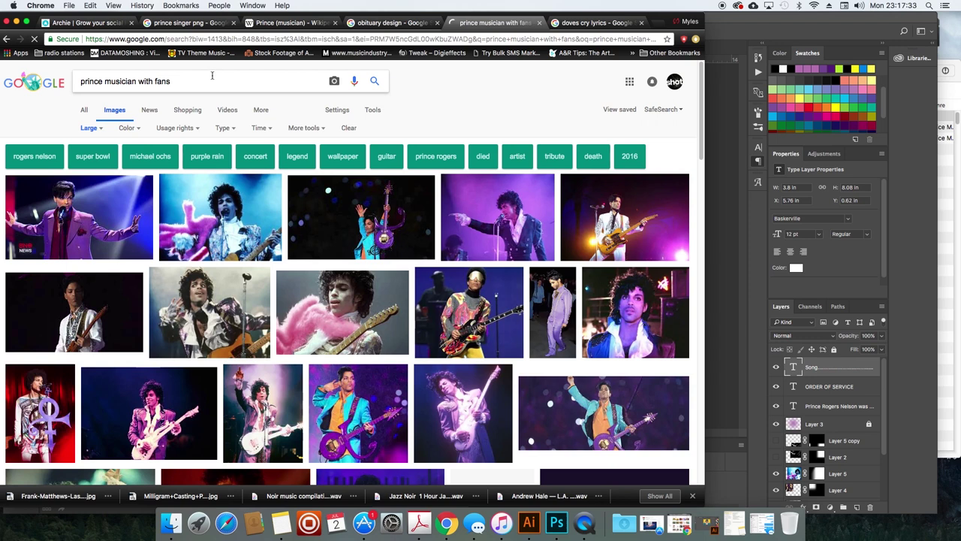
Search images for "prince musician with michael jackson", preview the onstage duo photo, and browse the other results.
double_click(164, 81)
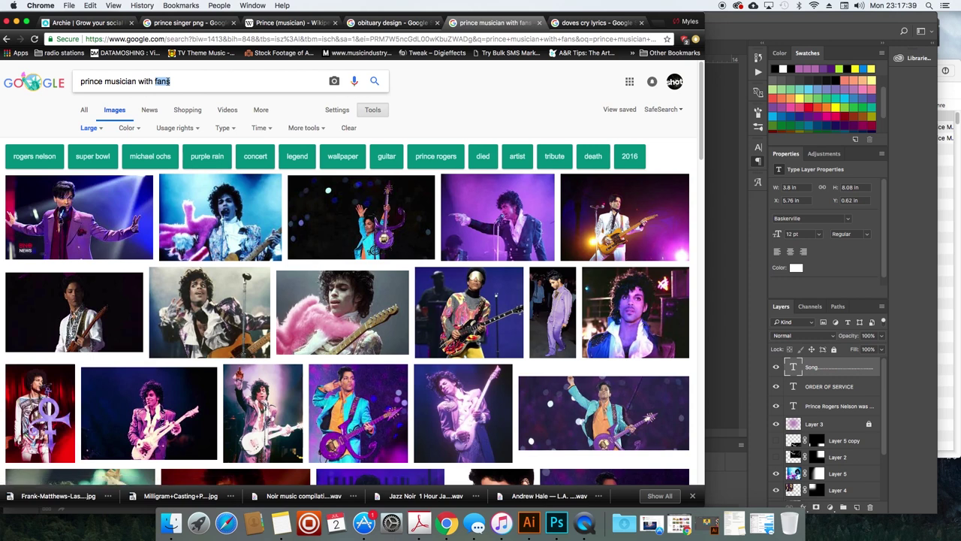
text(michael jackson)
key(Return)
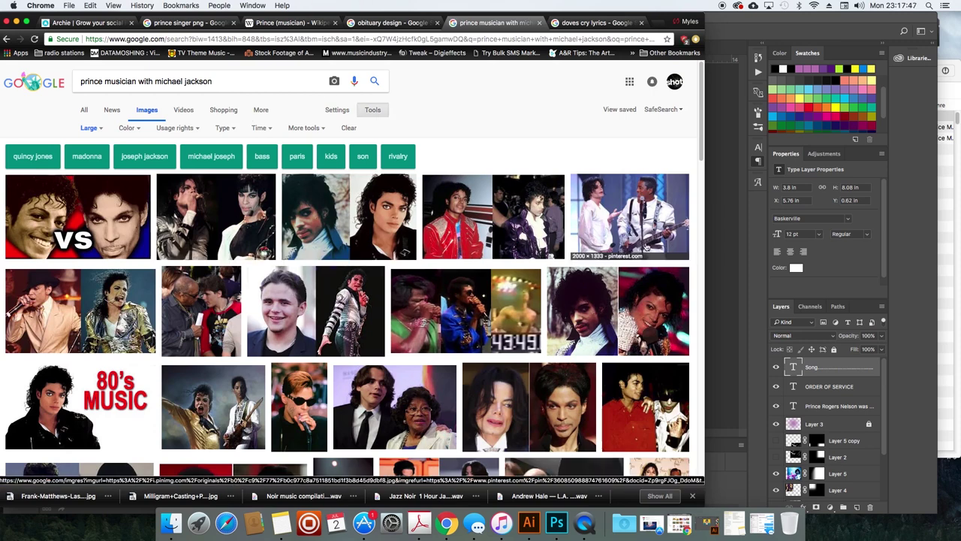
click(621, 225)
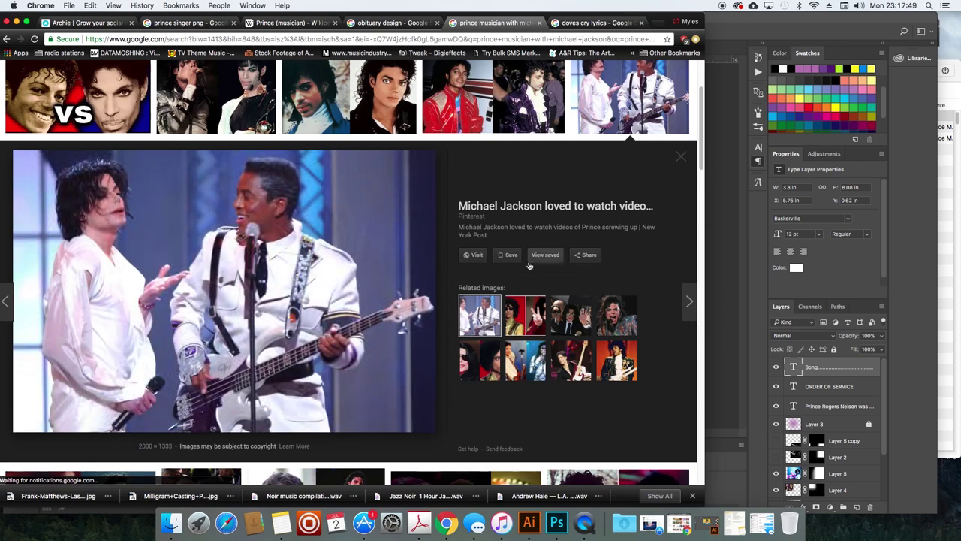
scroll(526, 267, down, 3)
scroll(526, 268, down, 5)
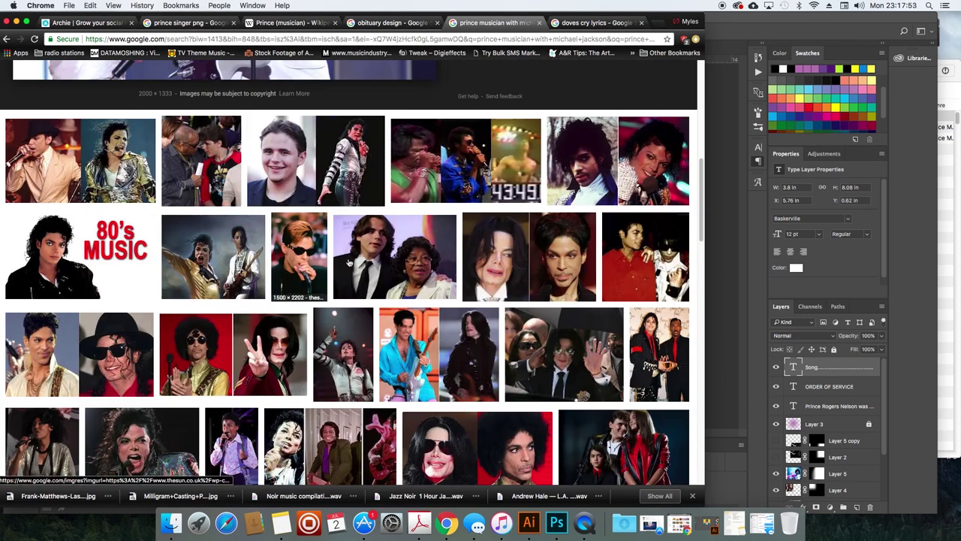
scroll(450, 303, up, 8)
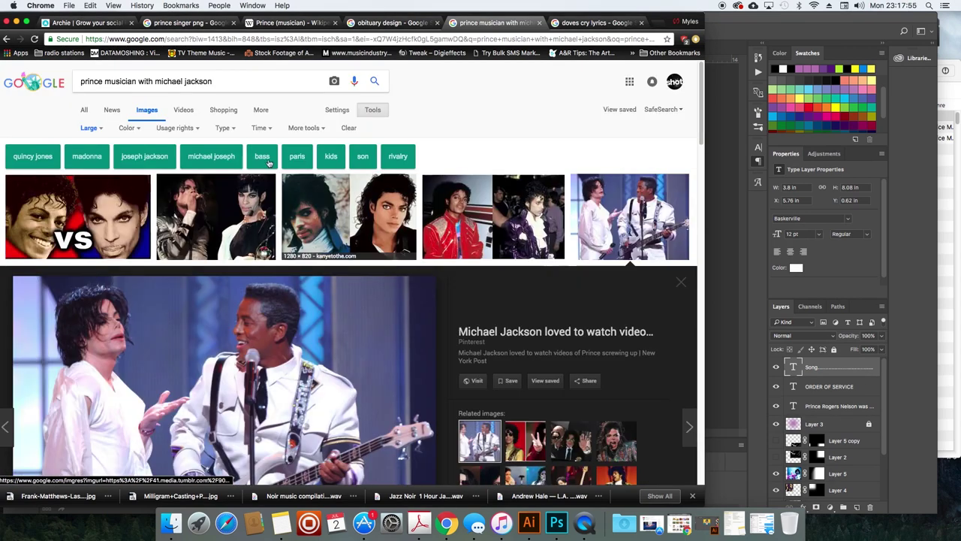
Search images for "prince and michael jackson" and look through the results for a picture of both together.
triple_click(200, 83)
text(princ)
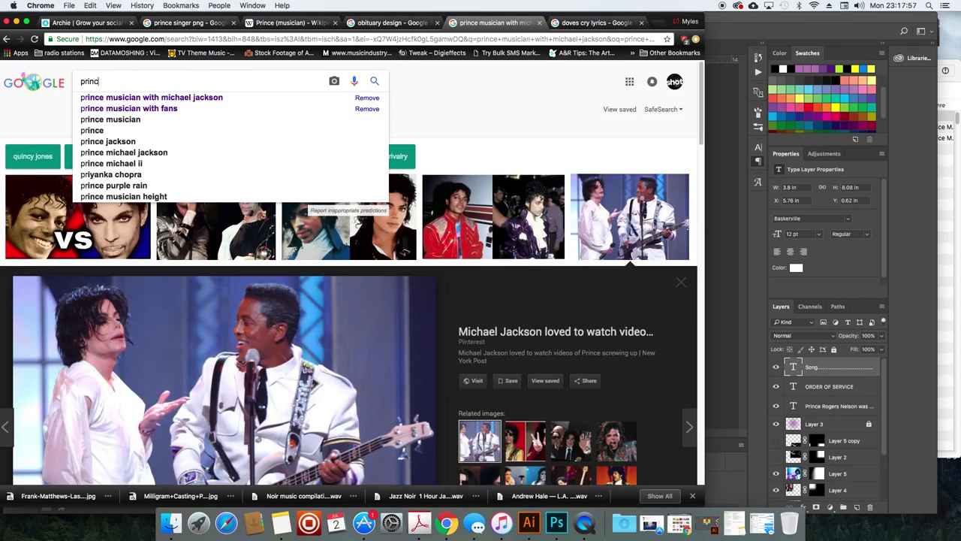
text(e and michael jackson)
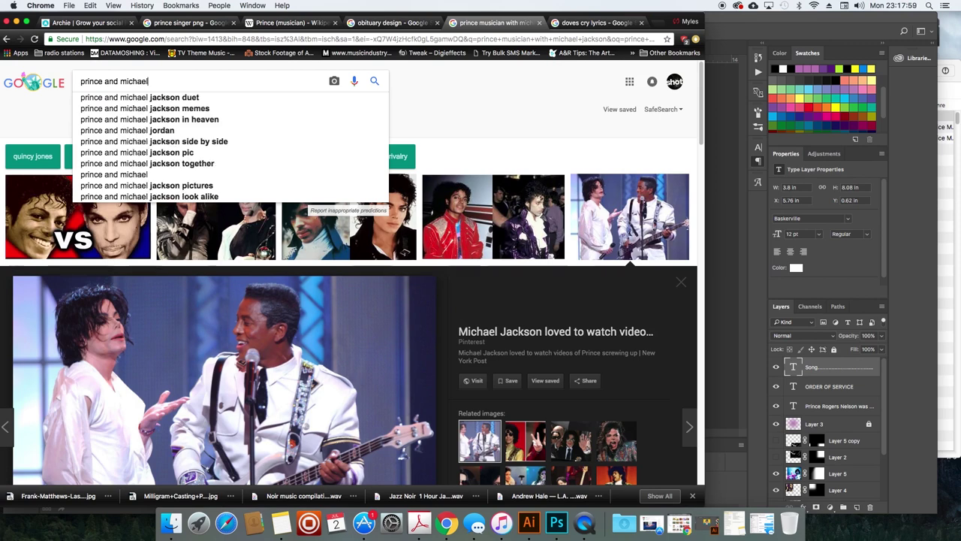
key(Return)
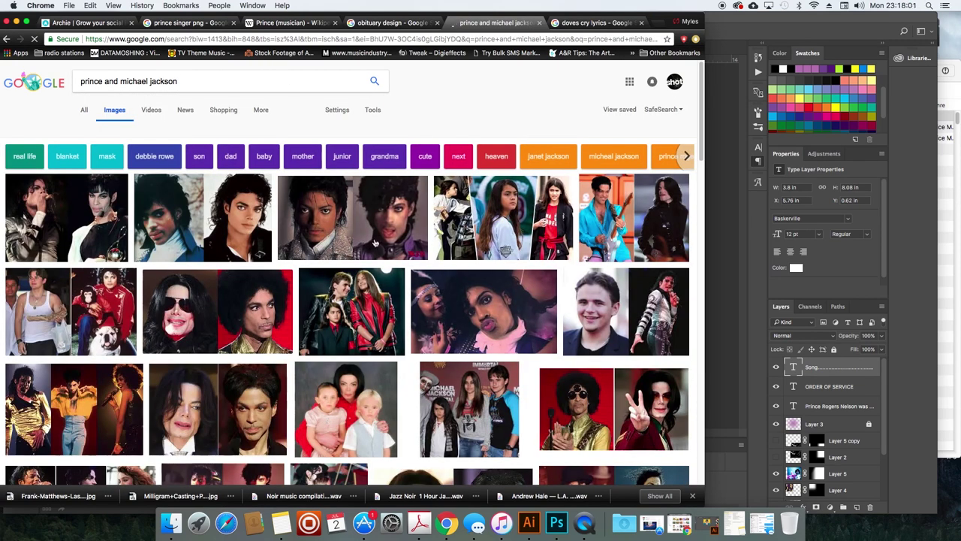
scroll(595, 289, down, 5)
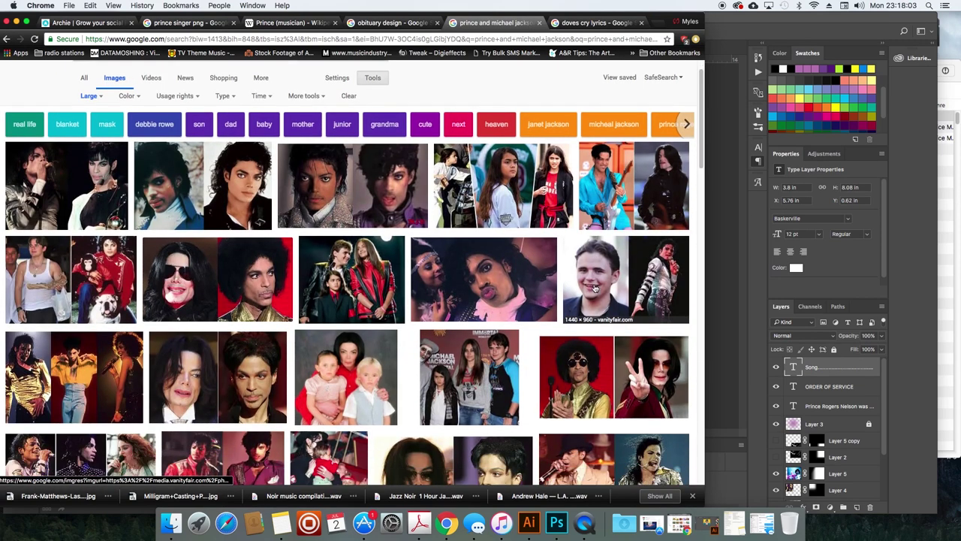
scroll(595, 288, down, 1)
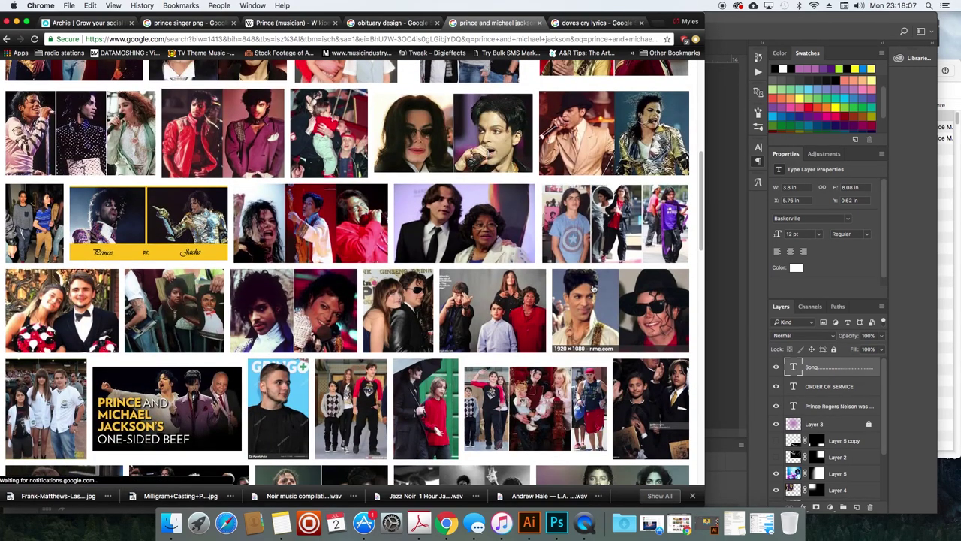
scroll(593, 289, down, 4)
scroll(590, 290, down, 1)
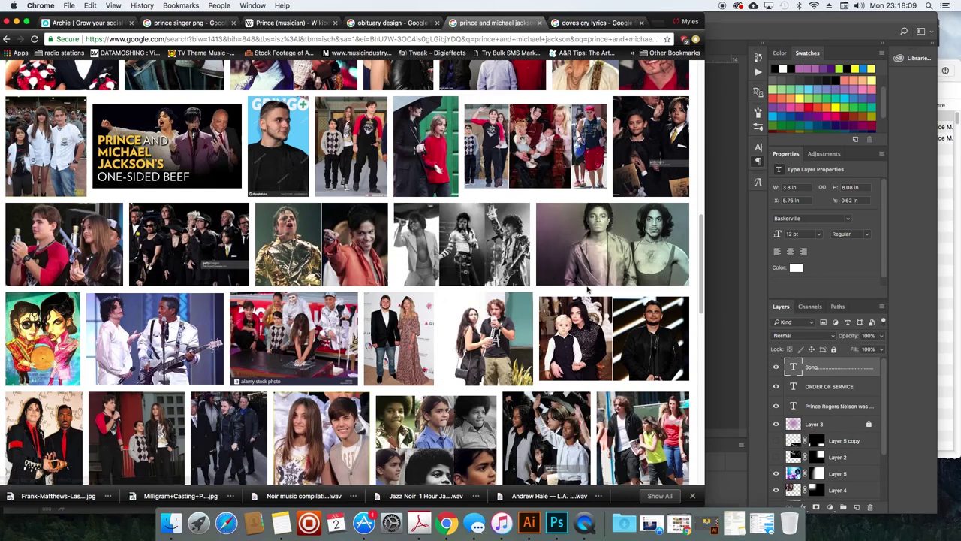
Copy the Soul Slam portrait of Prince and Michael Jackson and paste it into the Photoshop spread.
click(591, 284)
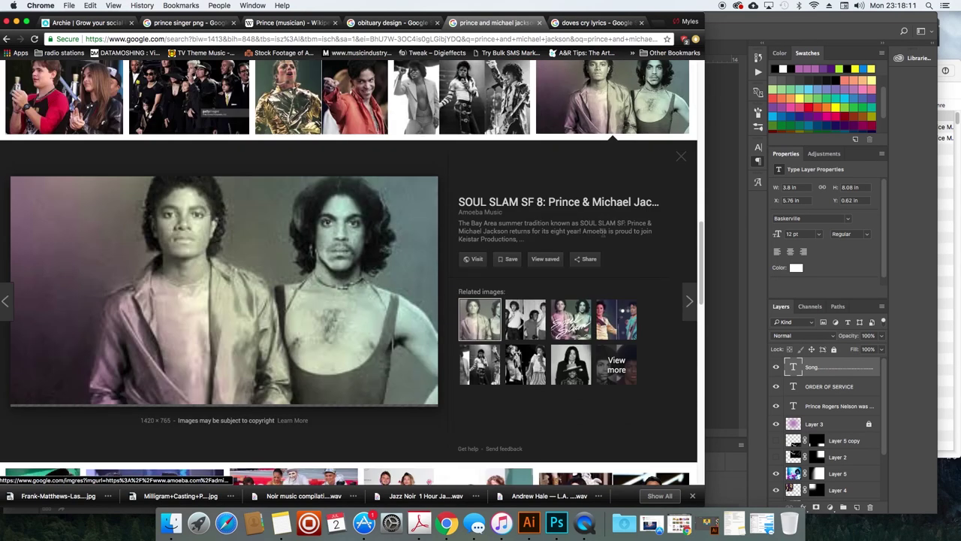
right_click(368, 254)
click(398, 334)
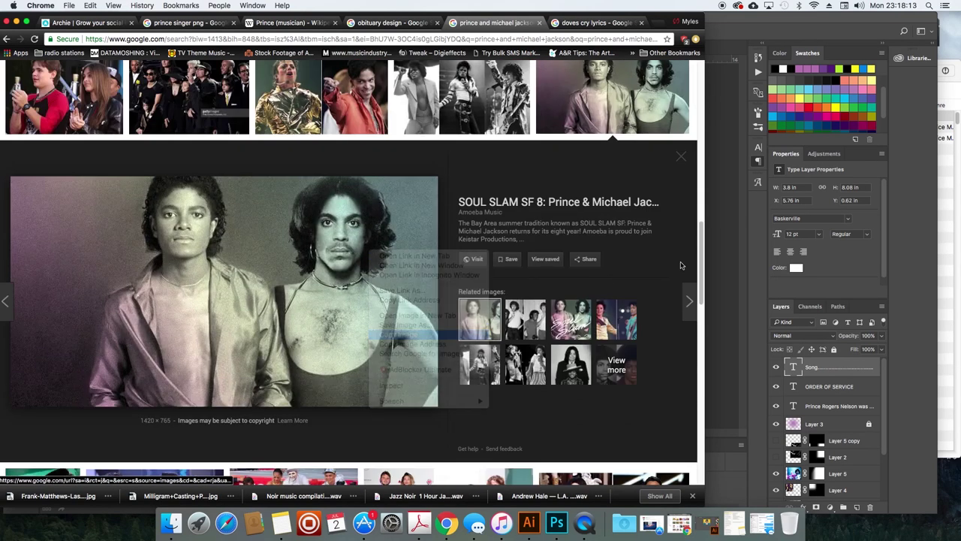
click(722, 266)
key(super+v)
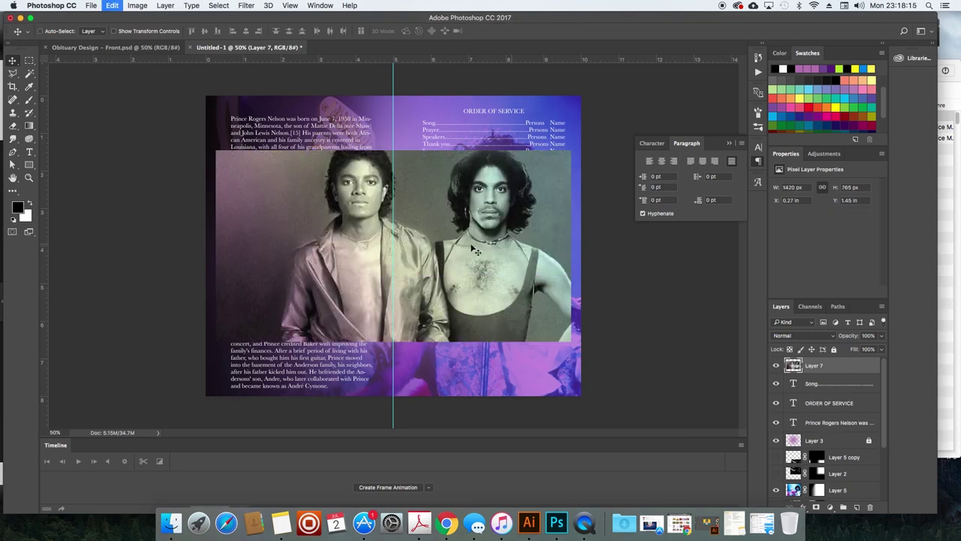
Cut an area about 1077 px wide around both figures to a new layer and hide the leftover edges.
key(m)
drag(282, 141, 553, 344)
right_click(452, 250)
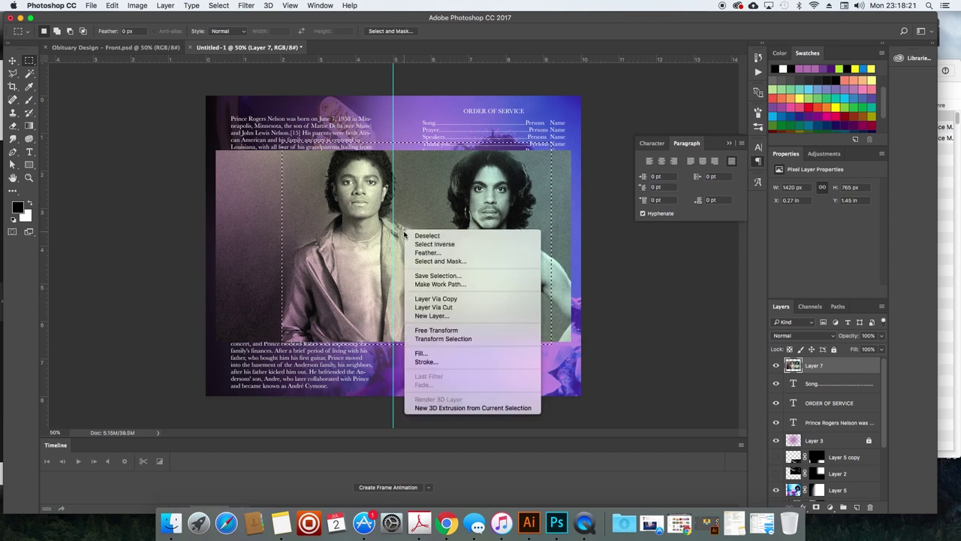
click(435, 307)
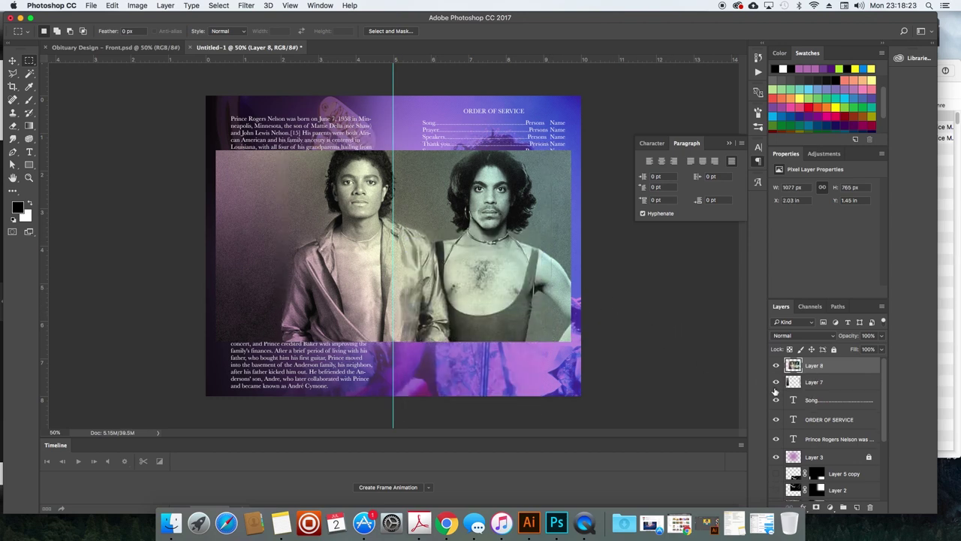
click(775, 381)
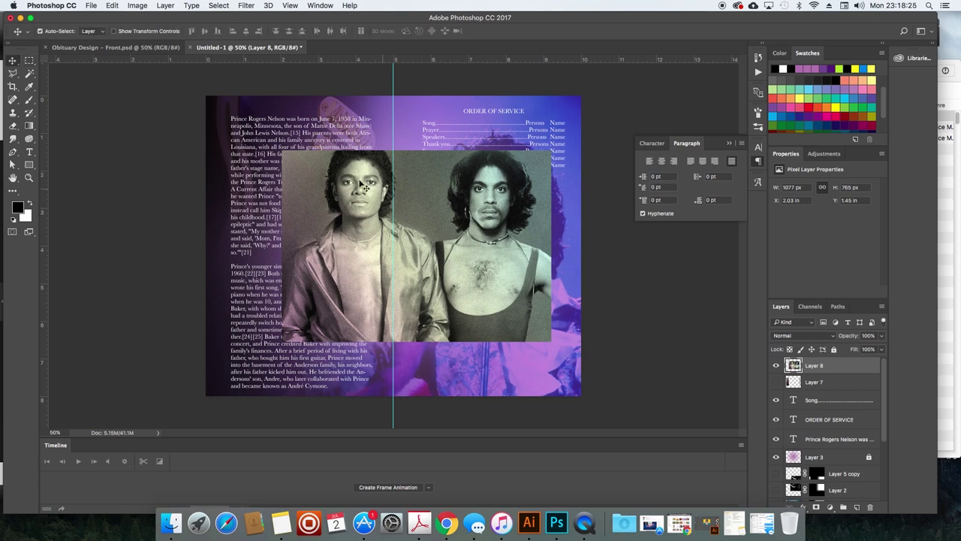
Shrink the cropped portrait, tilt it slightly, and place it at the foot of the right page beside the centre guide.
key(super+t)
drag(284, 153, 438, 349)
key(Return)
Add a Multiply drop shadow to the small portrait of Prince and Michael Jackson and reduce the shadow's size.
double_click(862, 367)
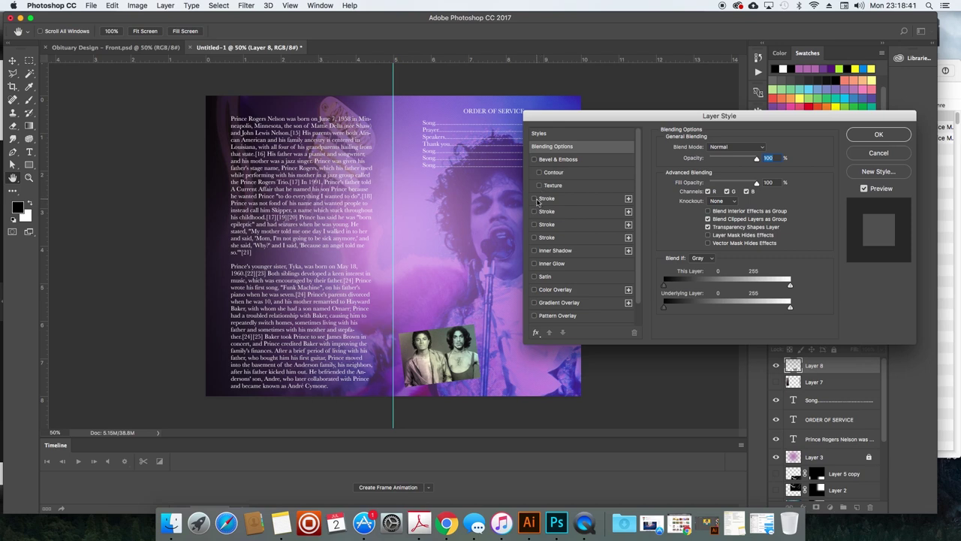
scroll(556, 321, down, 2)
click(556, 318)
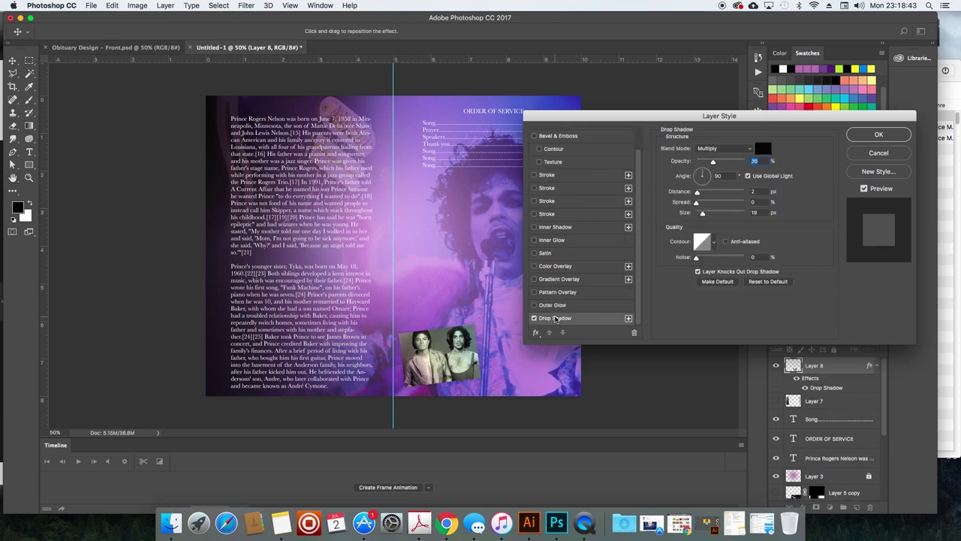
drag(703, 213, 698, 196)
click(878, 134)
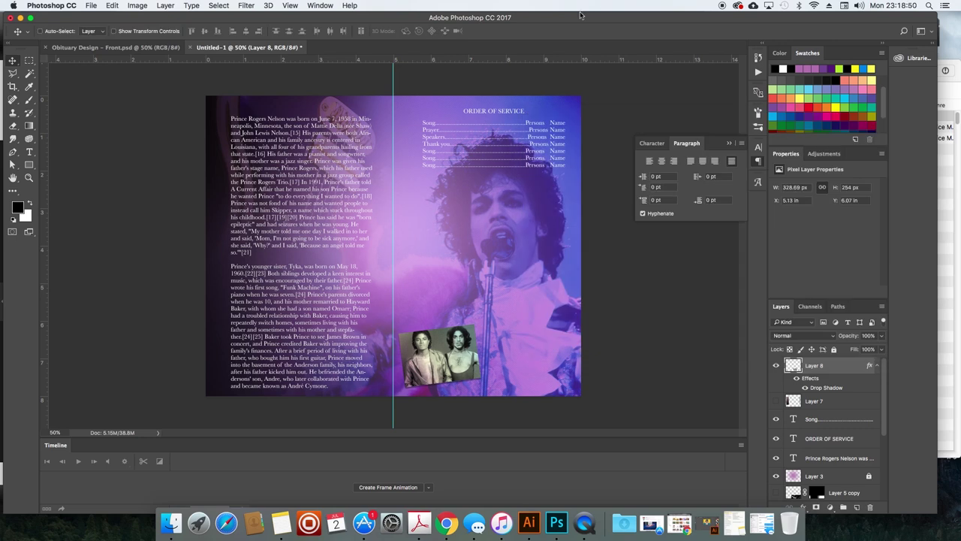
Switch to Chrome, look through the current image results for another photo, and run a new image search for "prince musician".
click(446, 524)
click(519, 321)
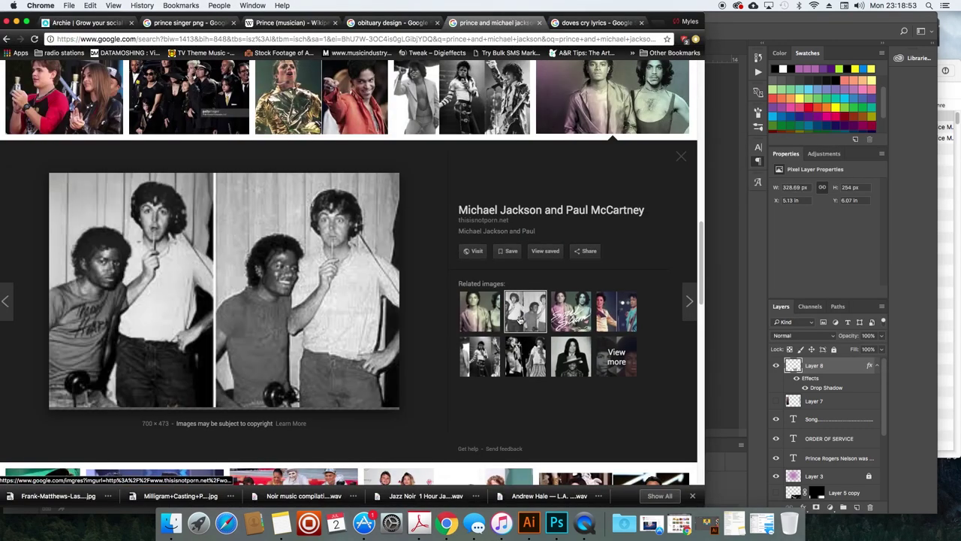
scroll(551, 334, down, 5)
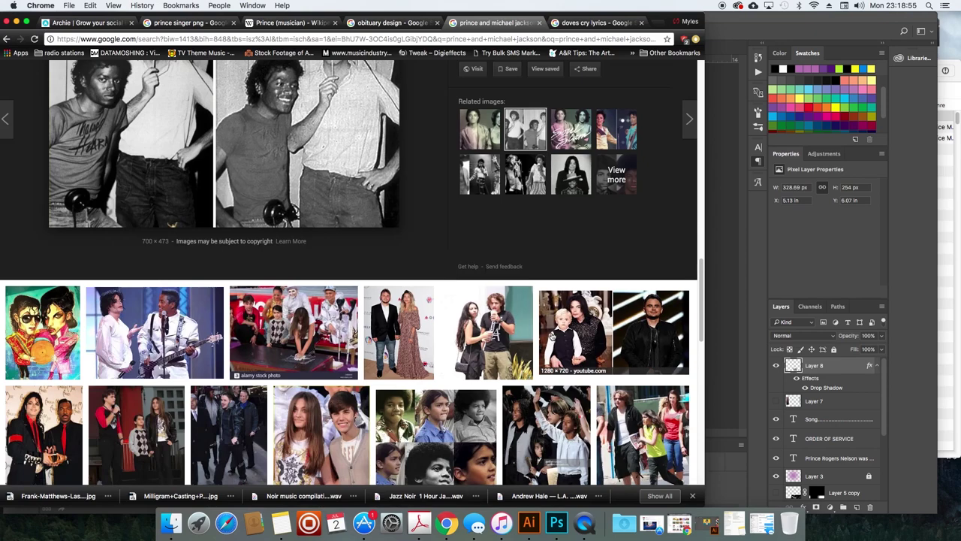
scroll(551, 335, down, 3)
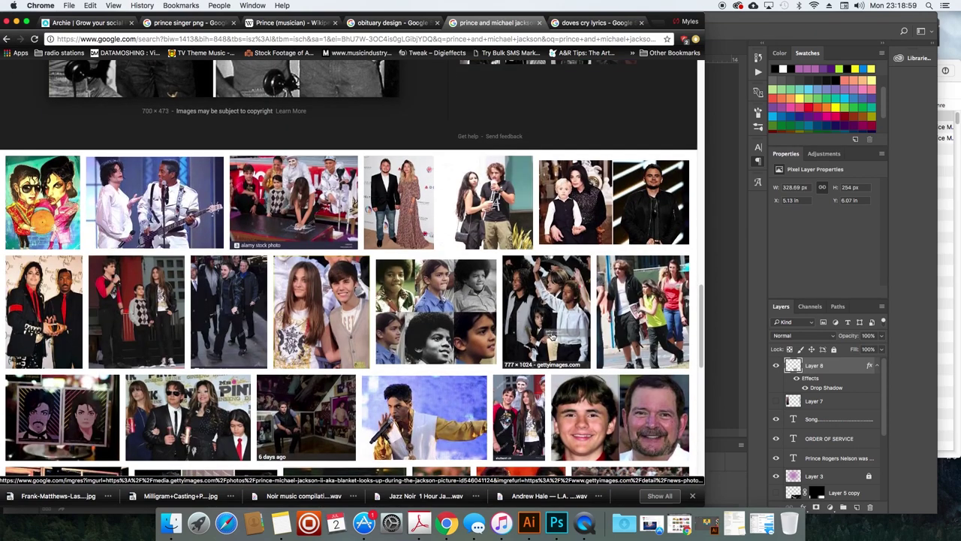
scroll(551, 336, down, 5)
scroll(551, 337, up, 15)
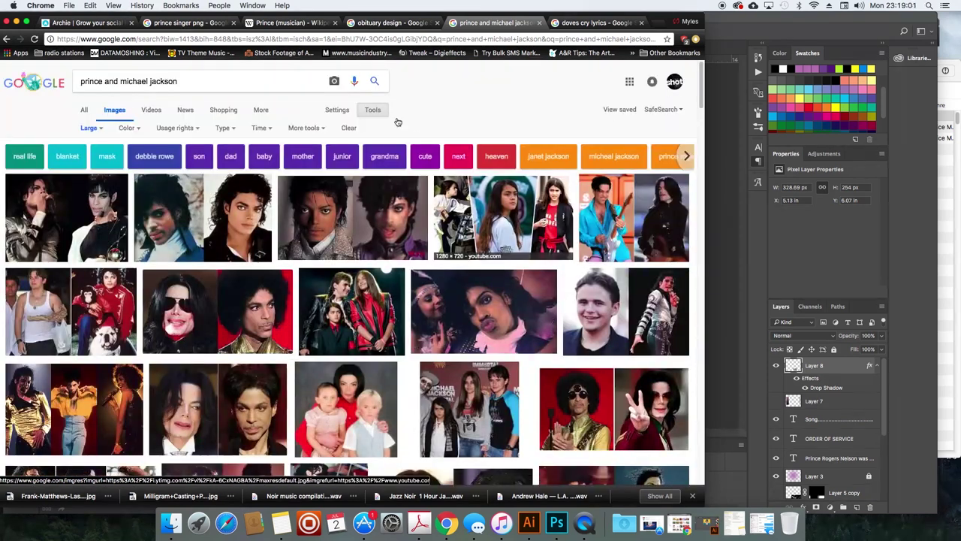
triple_click(243, 81)
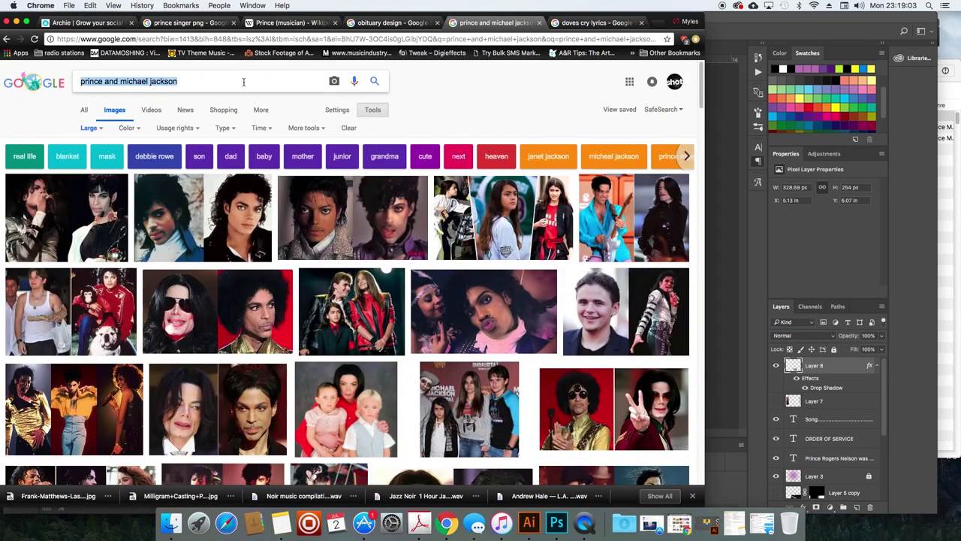
text(prince musician)
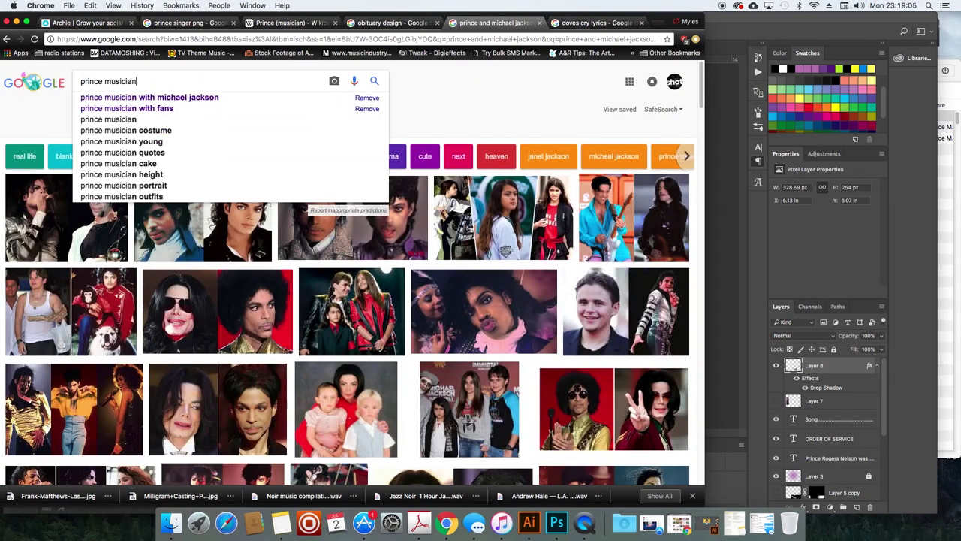
key(Return)
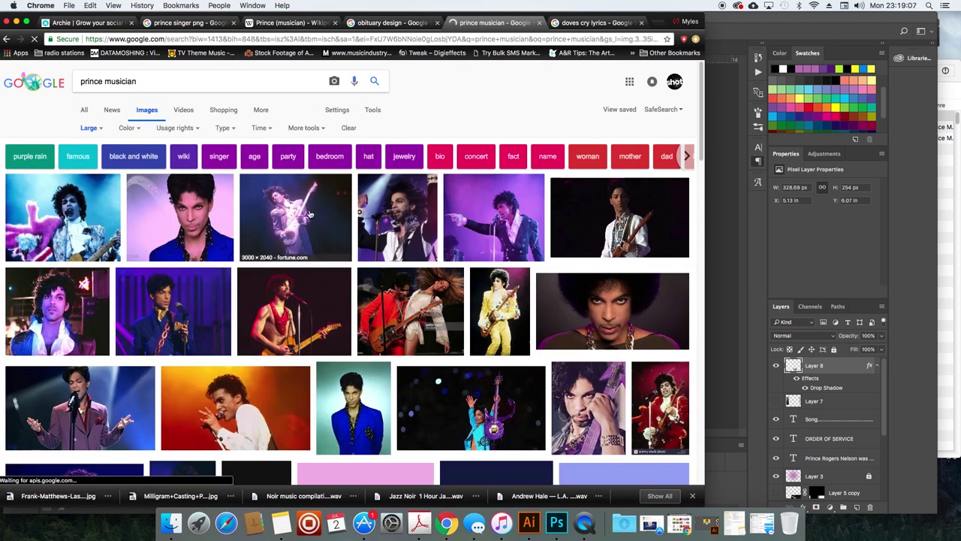
Copy the Fortune photo of Prince playing a white guitar and paste it into the Photoshop spread.
click(300, 208)
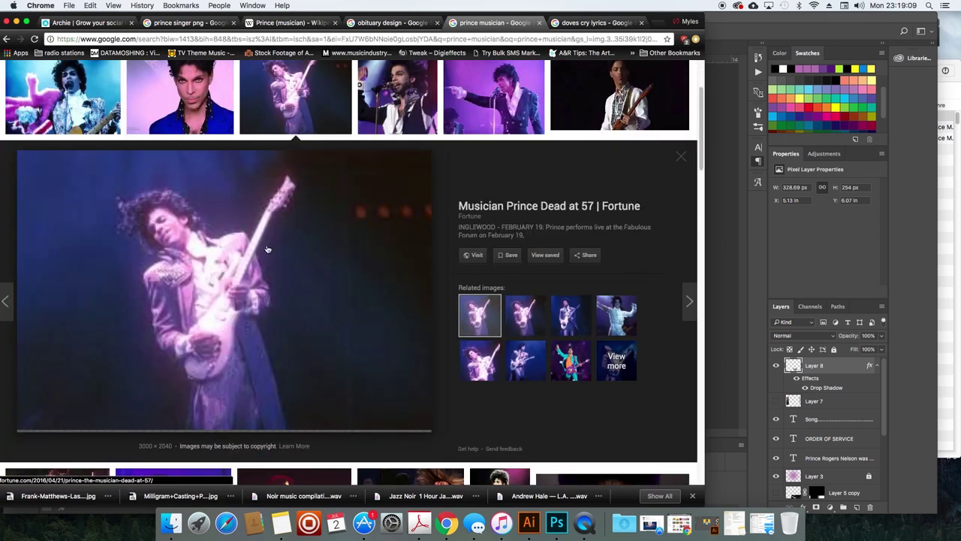
right_click(253, 261)
click(315, 238)
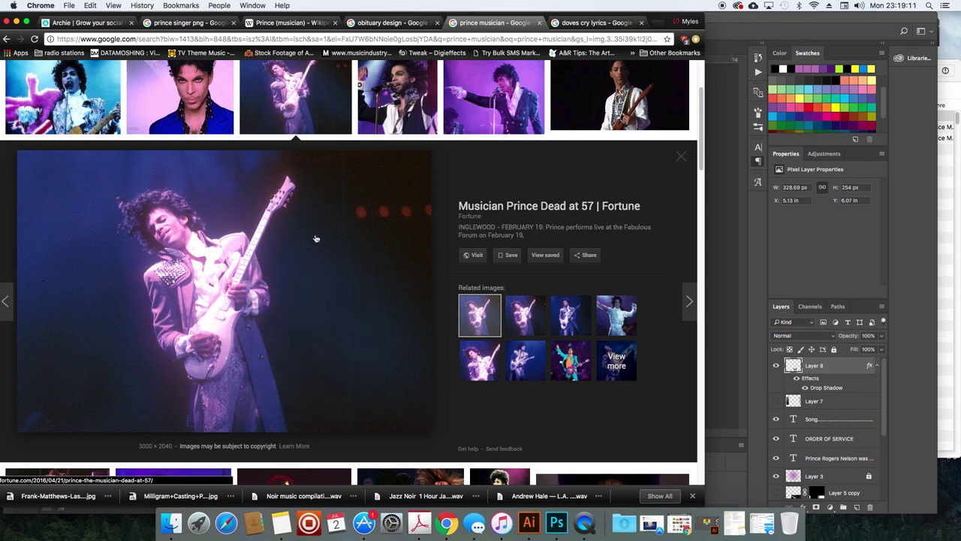
right_click(301, 237)
click(331, 319)
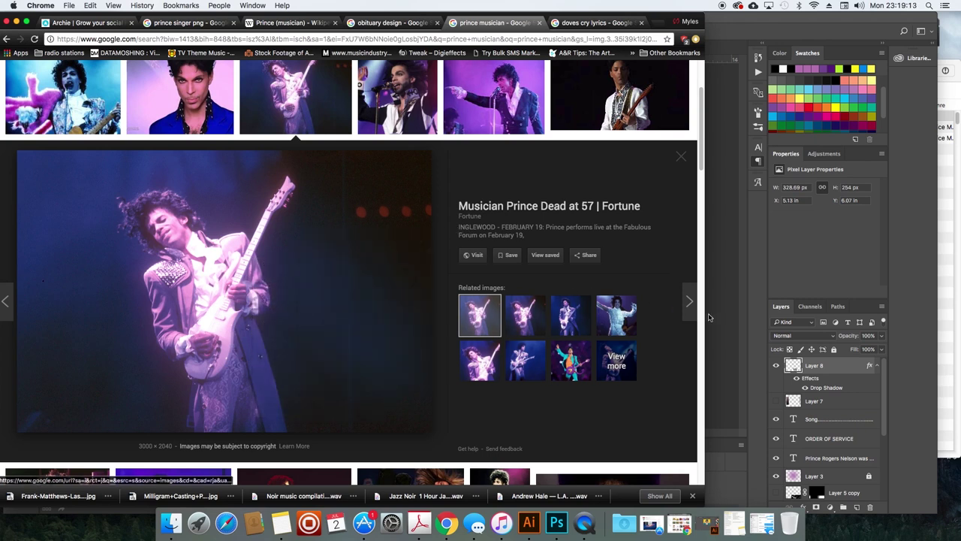
click(732, 325)
key(super+v)
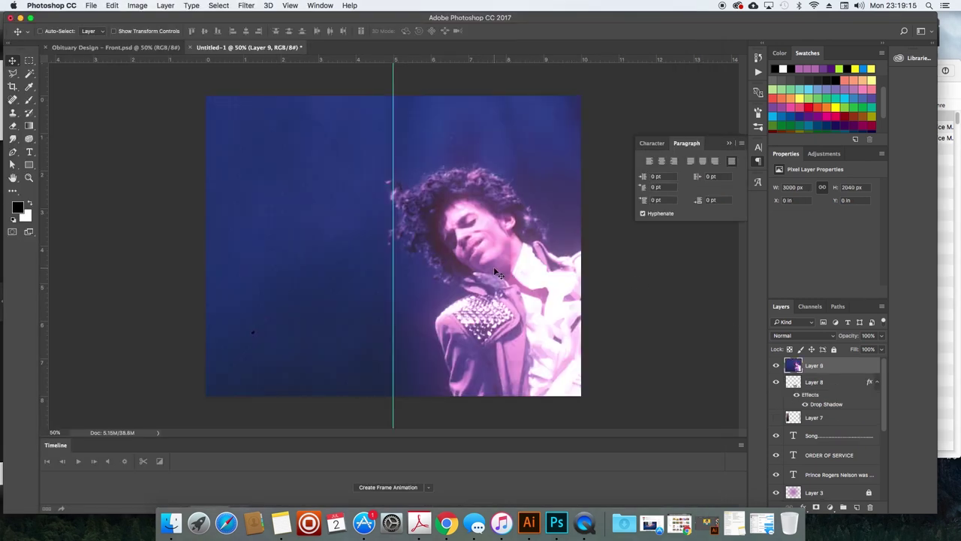
Shrink the pasted guitar photo, copy an area about 739 by 569 px around Prince to a new layer, and hide the source layer.
key(super+t)
mouse_move(581, 350)
mouse_down()
mouse_move(530, 268)
mouse_move(540, 311)
mouse_move(344, 184)
mouse_move(296, 135)
mouse_move(554, 240)
mouse_move(525, 281)
mouse_up()
key(Return)
key(m)
key(super+j)
click(775, 381)
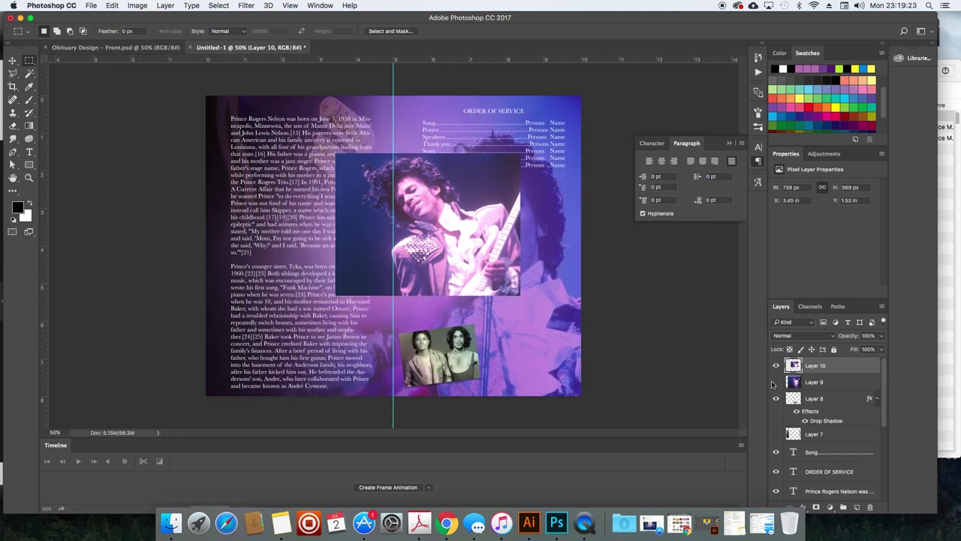
Shrink and tilt the cropped guitar photo and place it at the foot of the right page, overlapping the Michael Jackson portrait.
key(super+t)
drag(336, 149, 448, 238)
drag(460, 202, 449, 207)
key(Return)
drag(485, 267, 488, 361)
key(super+t)
drag(533, 301, 534, 306)
key(Return)
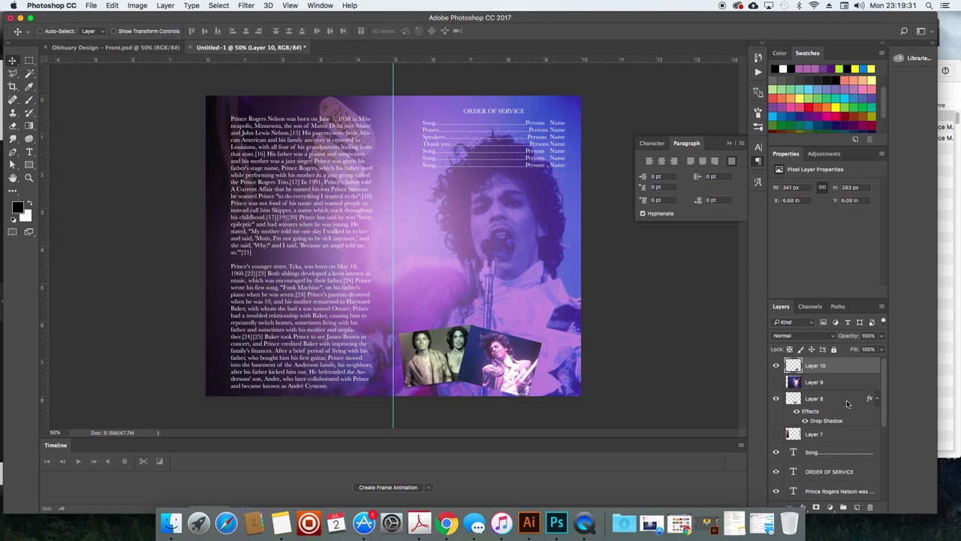
Copy the drop shadow layer style from the first portrait and apply it to the cropped guitar photo.
right_click(846, 403)
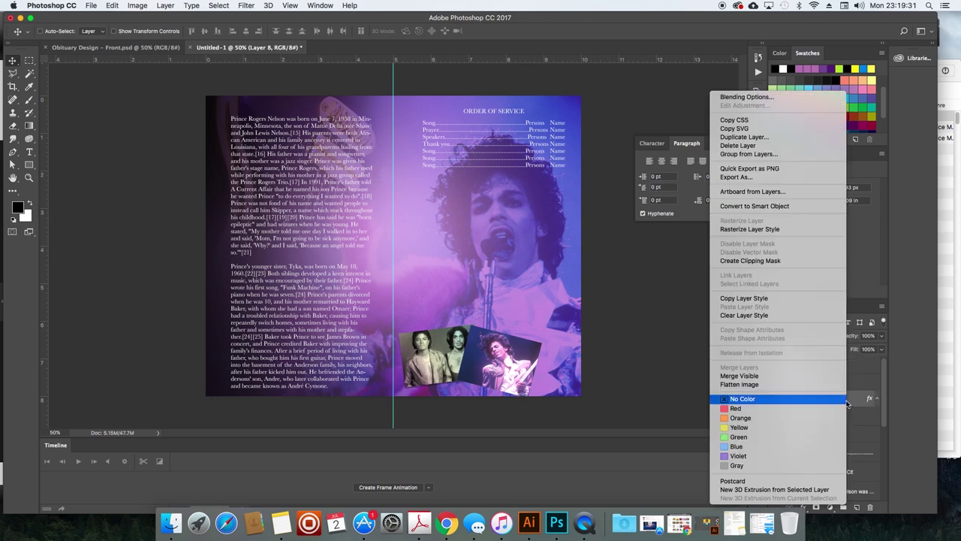
click(787, 303)
right_click(832, 366)
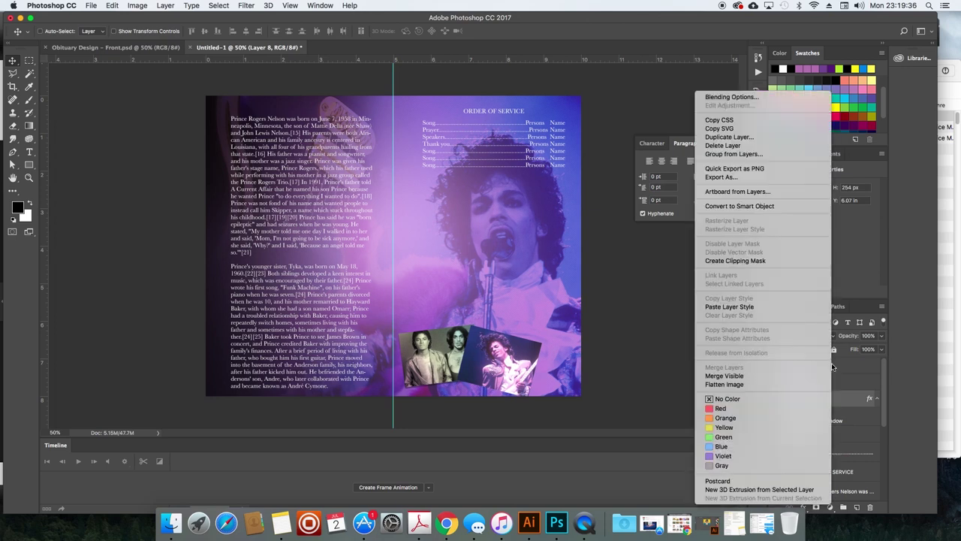
click(776, 307)
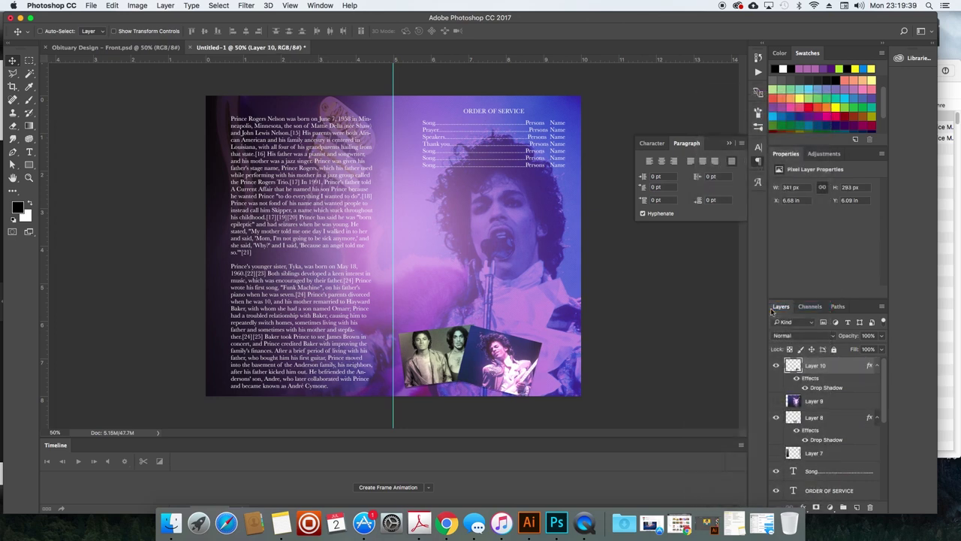
Find the Super Bowl XLI photo of Prince with a dancer in Chrome, copy it, and paste it into the Photoshop spread.
click(446, 523)
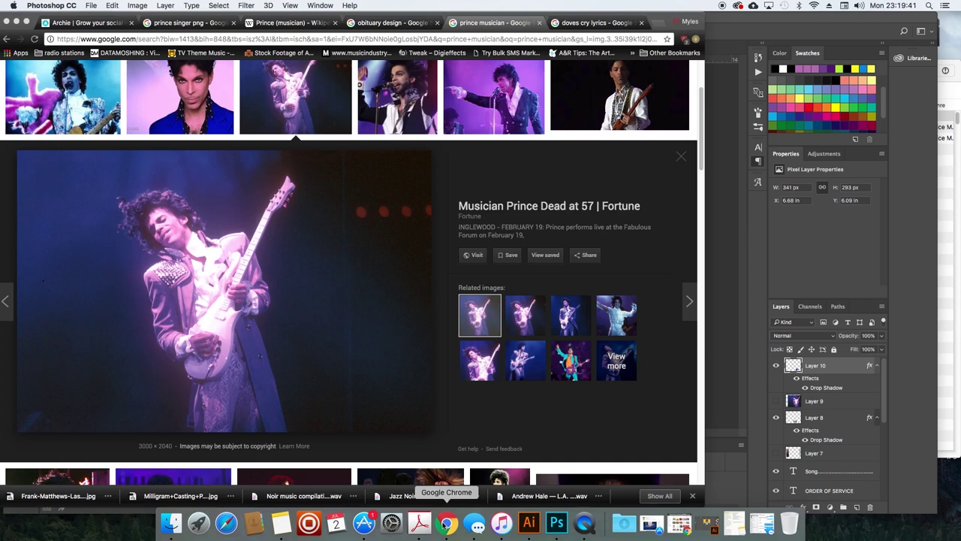
scroll(481, 282, down, 3)
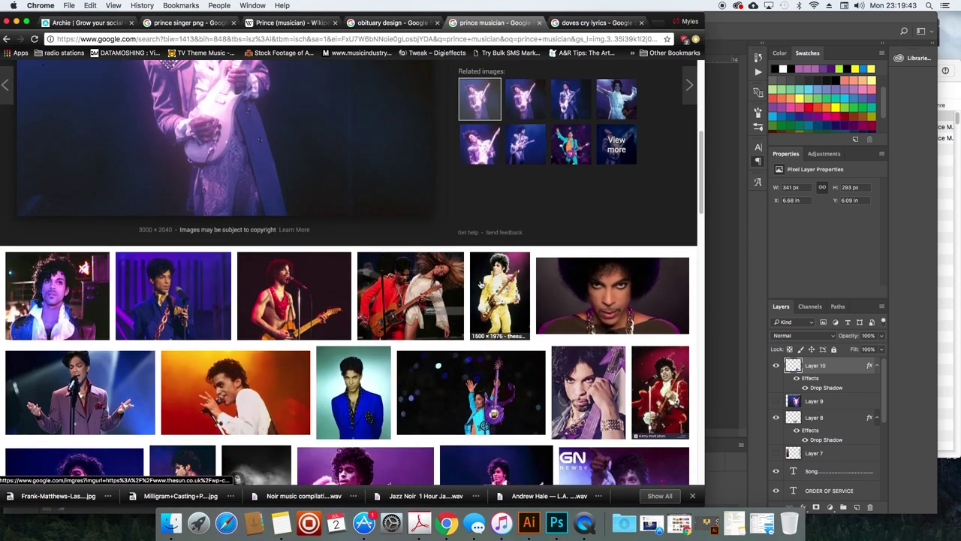
scroll(481, 282, down, 3)
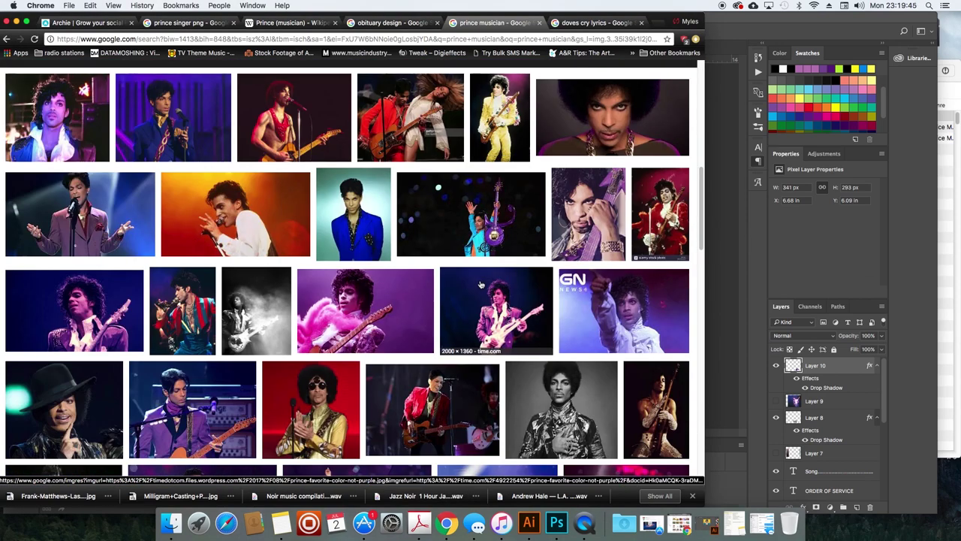
click(406, 106)
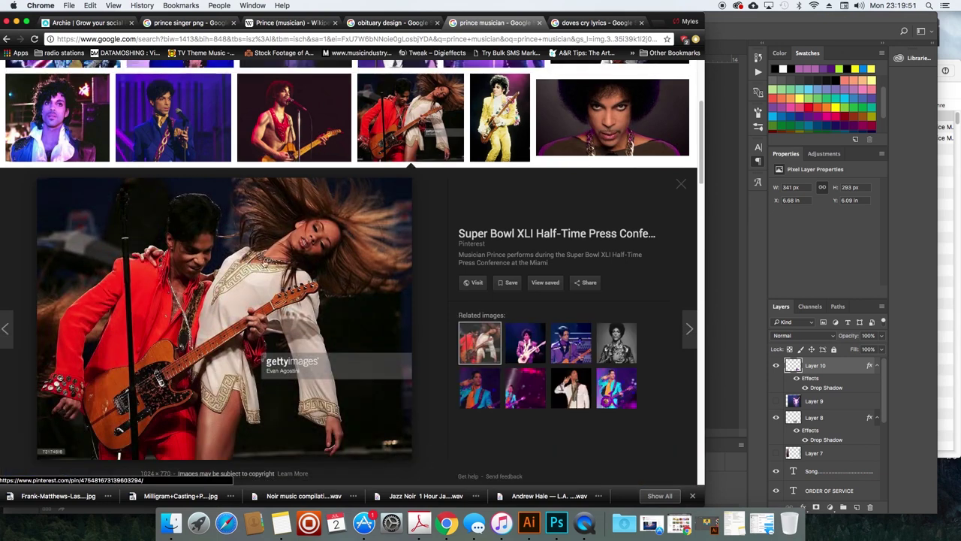
right_click(200, 319)
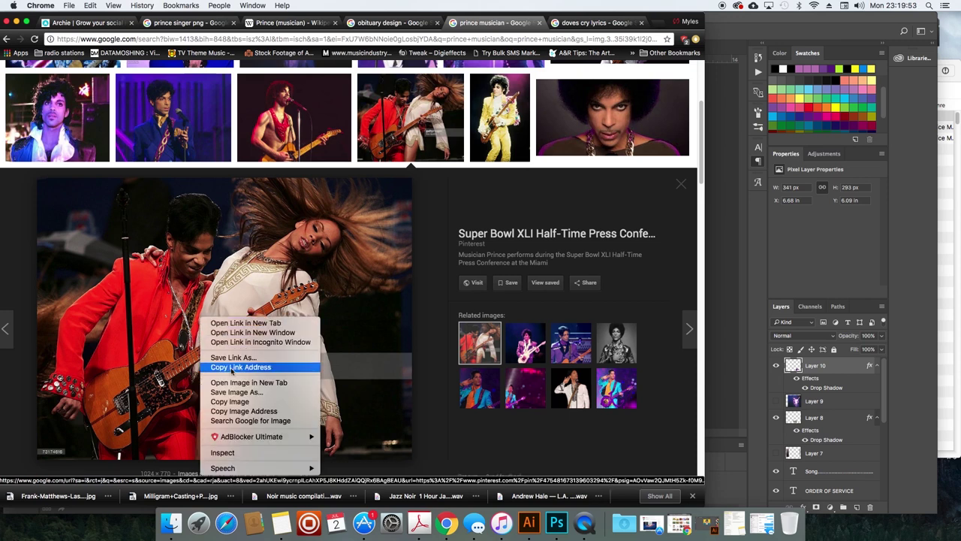
click(229, 401)
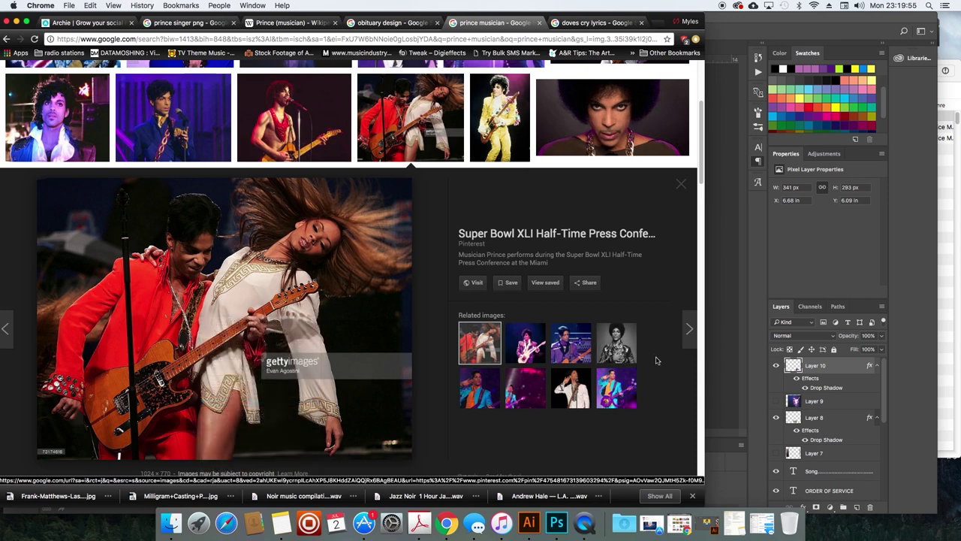
click(725, 373)
key(super+v)
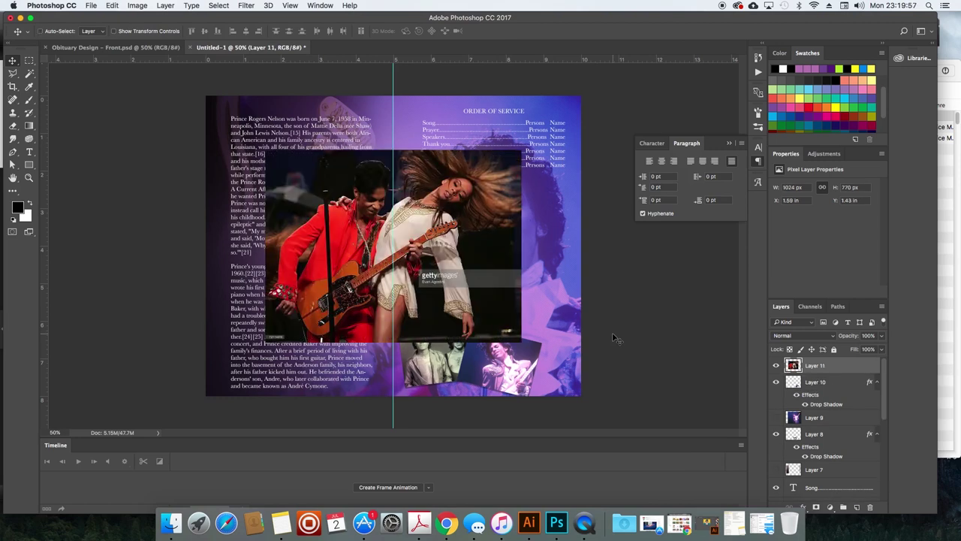
Copy an area about 595 by 398 px around both performers in the Super Bowl photo to a new layer and hide the source layer.
key(m)
drag(320, 160, 468, 259)
key(super+j)
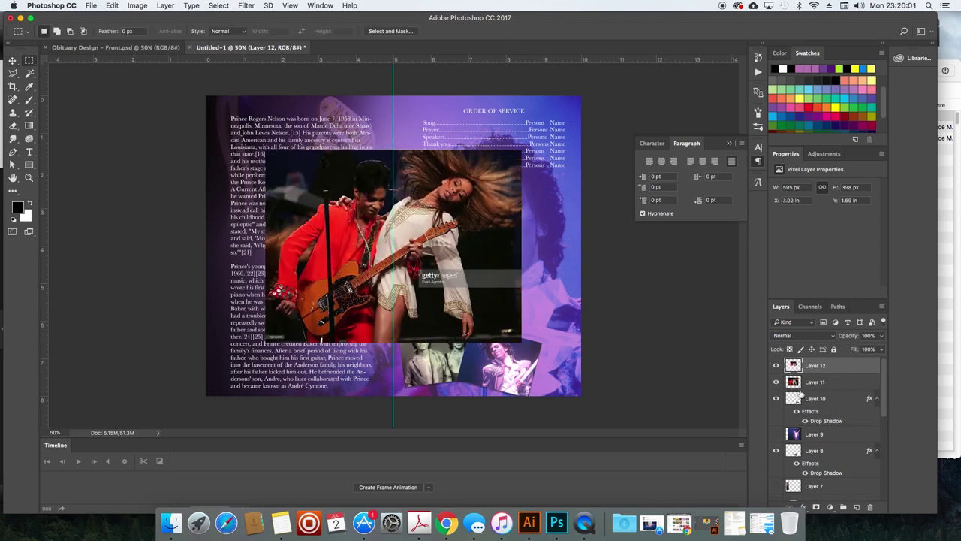
key(v)
click(776, 382)
Shrink the cropped Super Bowl photo to about 299 px wide, tilt it slightly, and place it just above the guitar photo.
key(super+t)
drag(320, 159, 381, 205)
drag(458, 214, 496, 295)
key(Return)
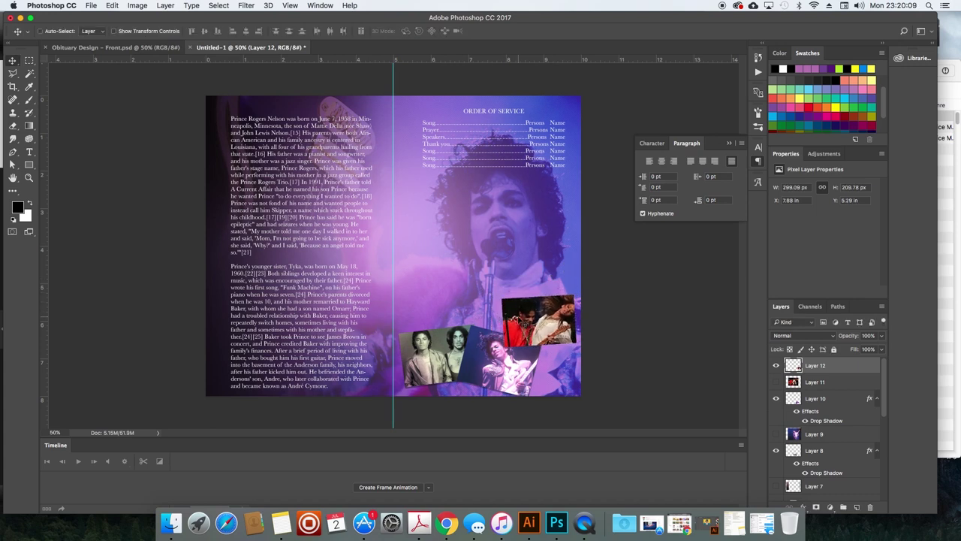
Send the Super Bowl photo behind the guitar photo, apply the copied drop shadow style to it, and nudge it down slightly.
key(super+bracketleft)
key(super+bracketleft)
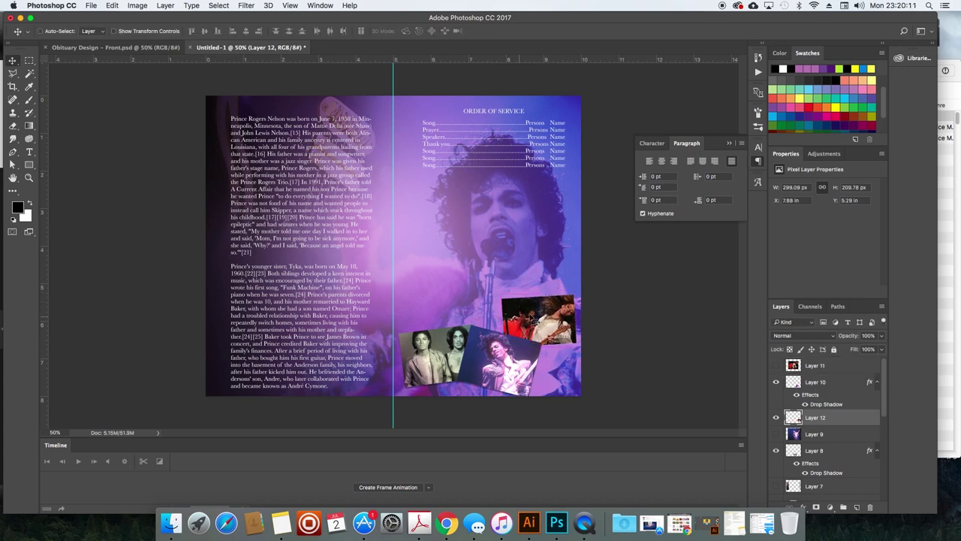
right_click(861, 424)
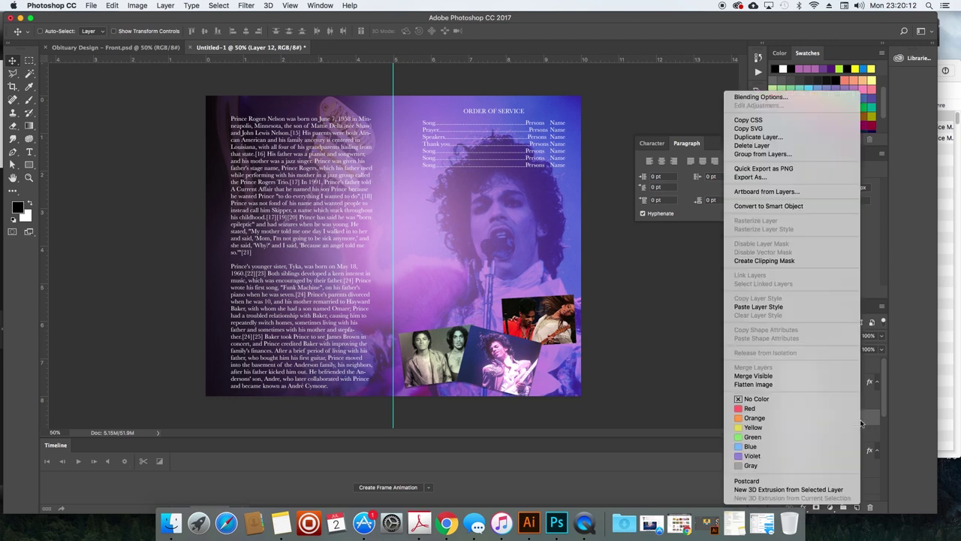
click(798, 306)
drag(583, 282, 582, 284)
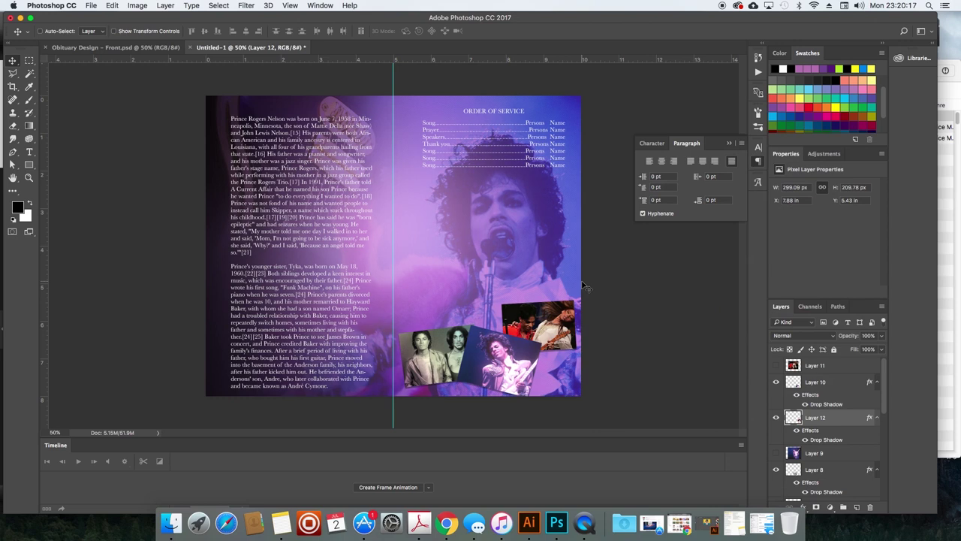
Lower the Super Bowl photo into a row with the other two, and adjust the position of all three photos together.
drag(585, 285, 569, 336)
shift+super+click(518, 351)
shift+super+click(458, 345)
drag(458, 345, 535, 328)
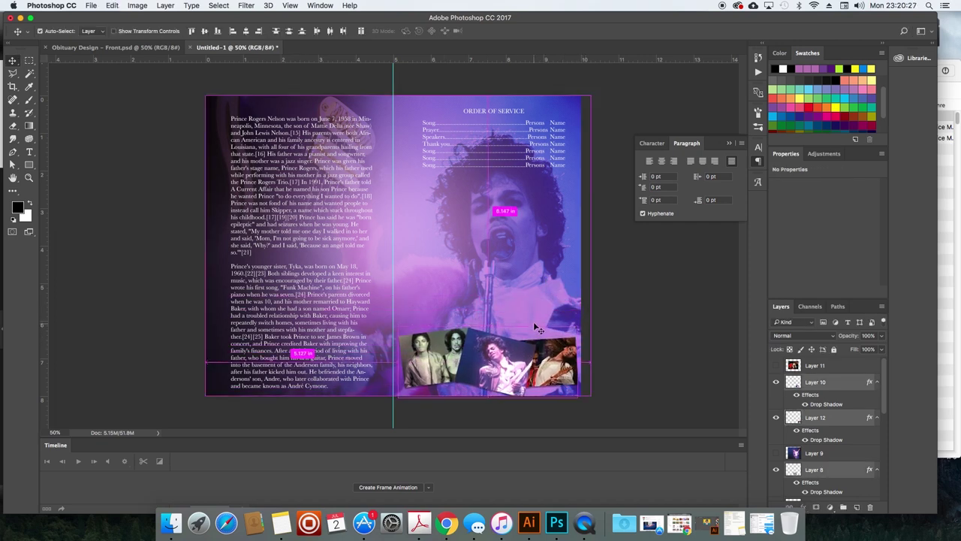
Bring the Super Bowl photo in front of the guitar photo, and straighten the guitar photo between its two neighbours.
click(552, 353)
key(super+bracketright)
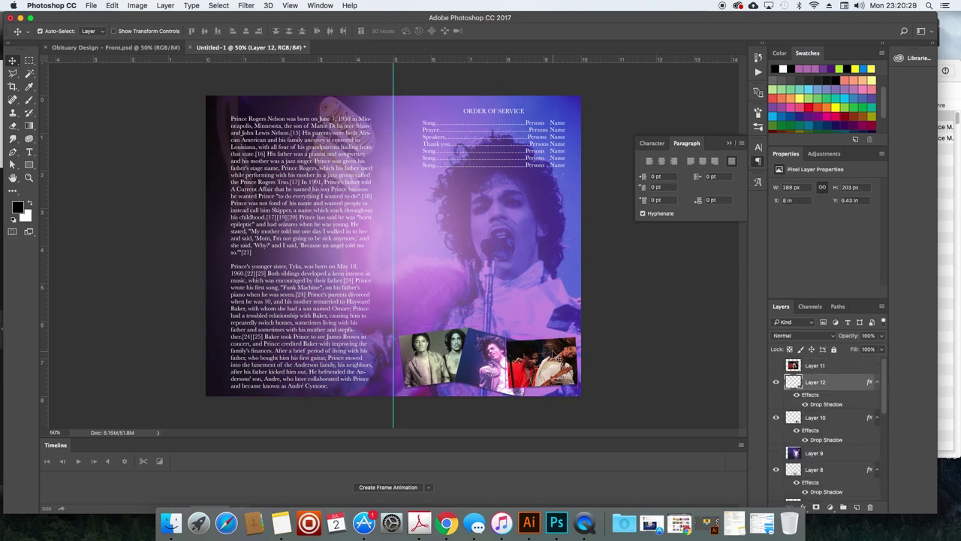
click(481, 353)
key(super+t)
mouse_move(535, 304)
mouse_down()
mouse_move(520, 297)
mouse_move(531, 302)
mouse_up()
key(Return)
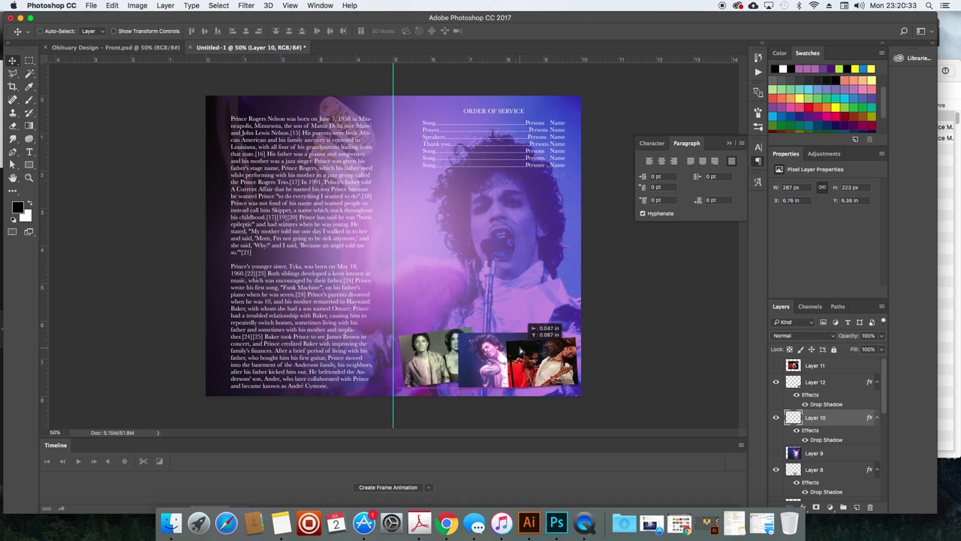
Turn the Super Bowl photo black and white.
click(826, 382)
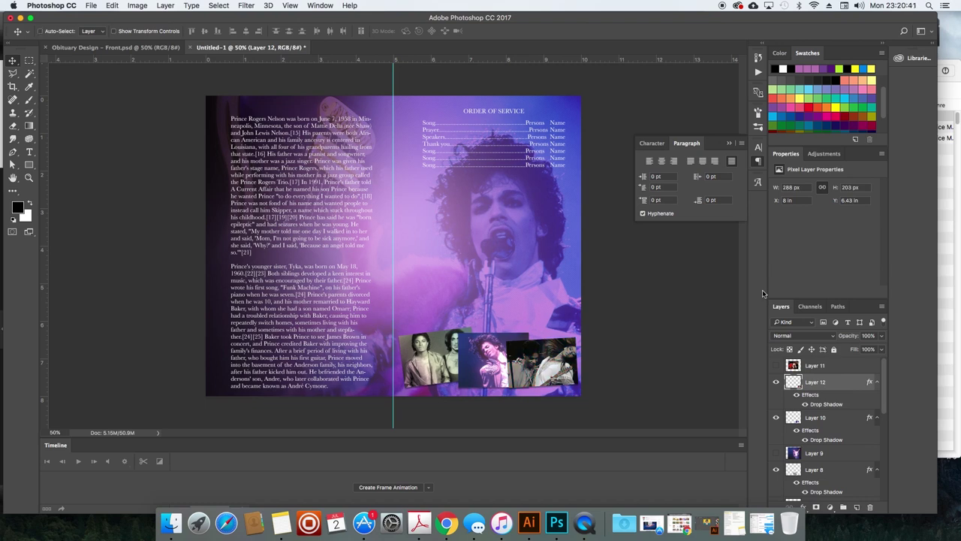
Add a Gradient Overlay to the Super Bowl photo's layer using the violet, green and orange gradient.
double_click(846, 377)
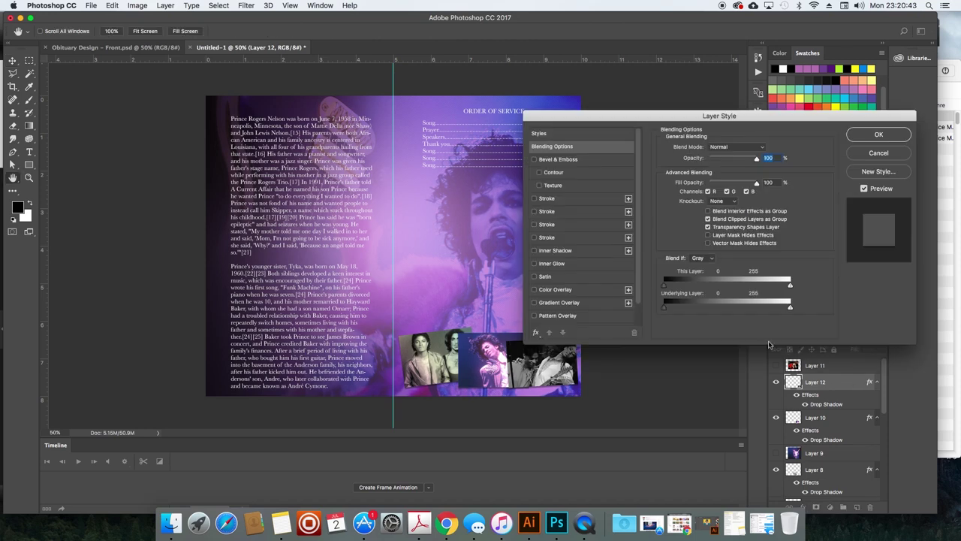
click(550, 303)
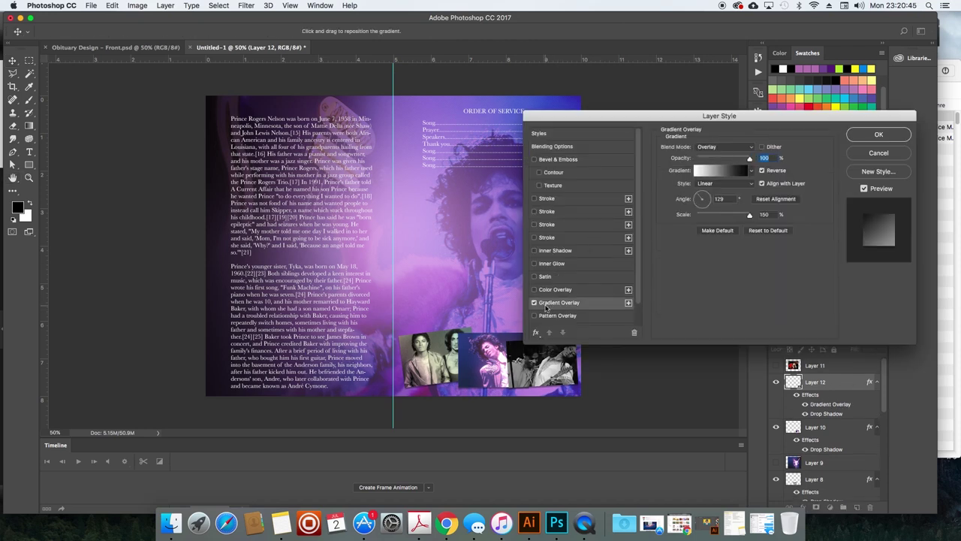
click(753, 172)
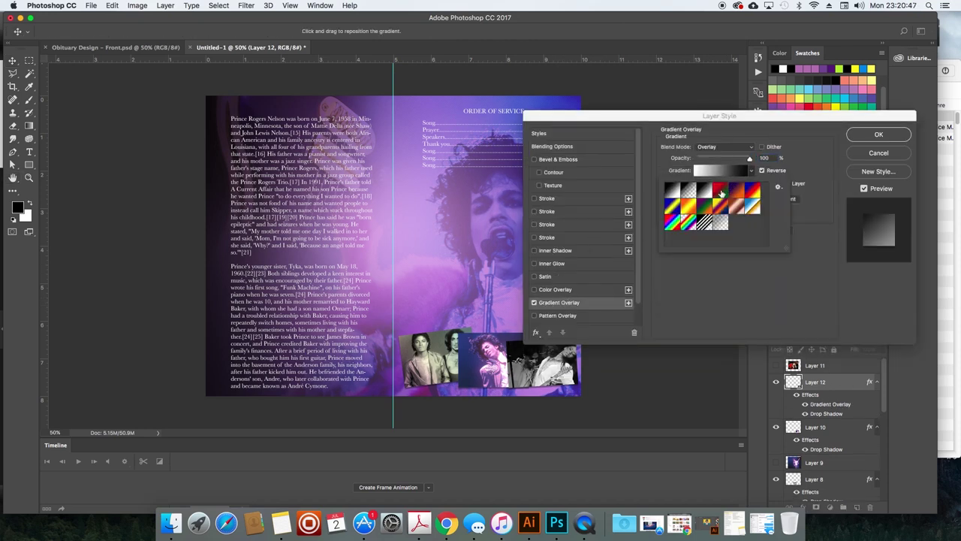
click(719, 191)
click(709, 203)
click(692, 208)
click(710, 205)
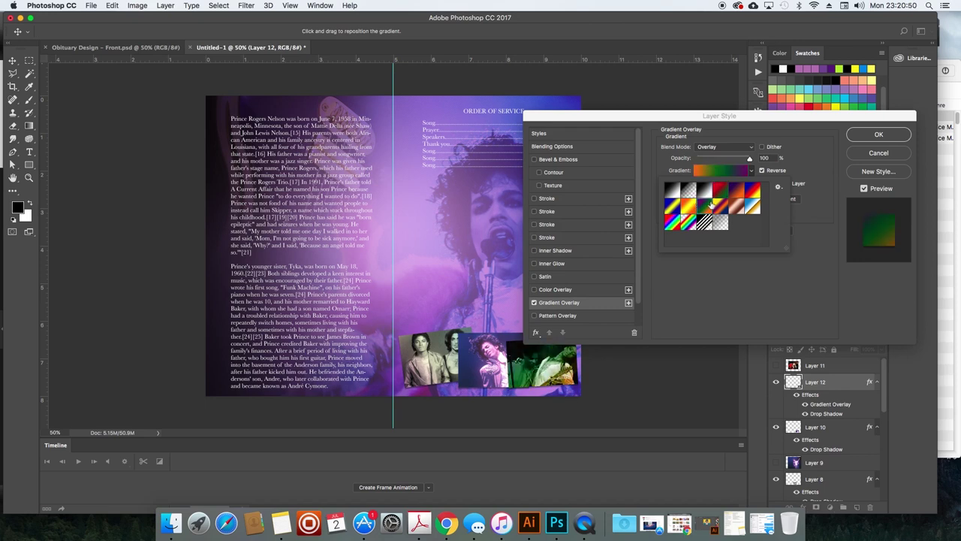
Set the gradient overlay's opacity to 33% and shift the gradient until its violet end tints the Super Bowl photo.
click(738, 162)
drag(737, 160, 714, 160)
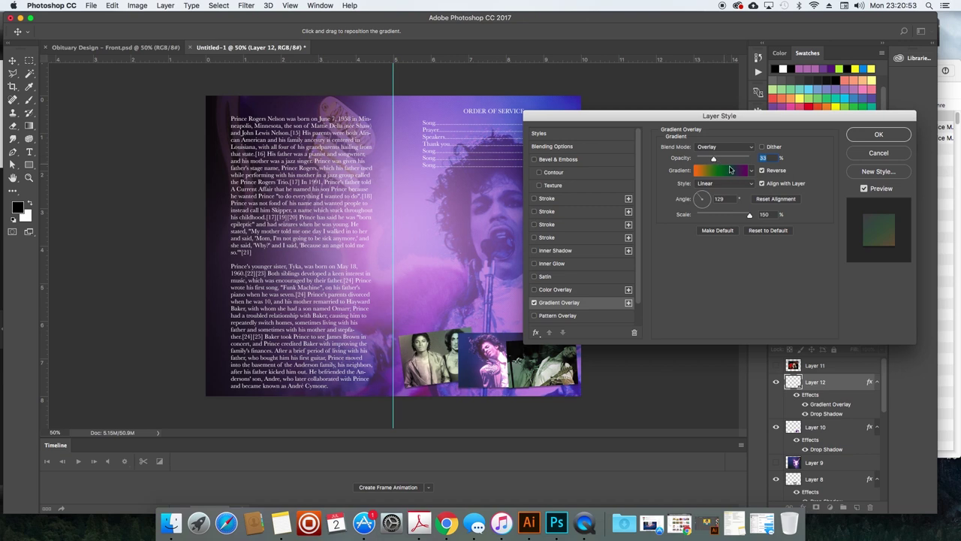
click(753, 170)
key(Escape)
drag(504, 373, 566, 381)
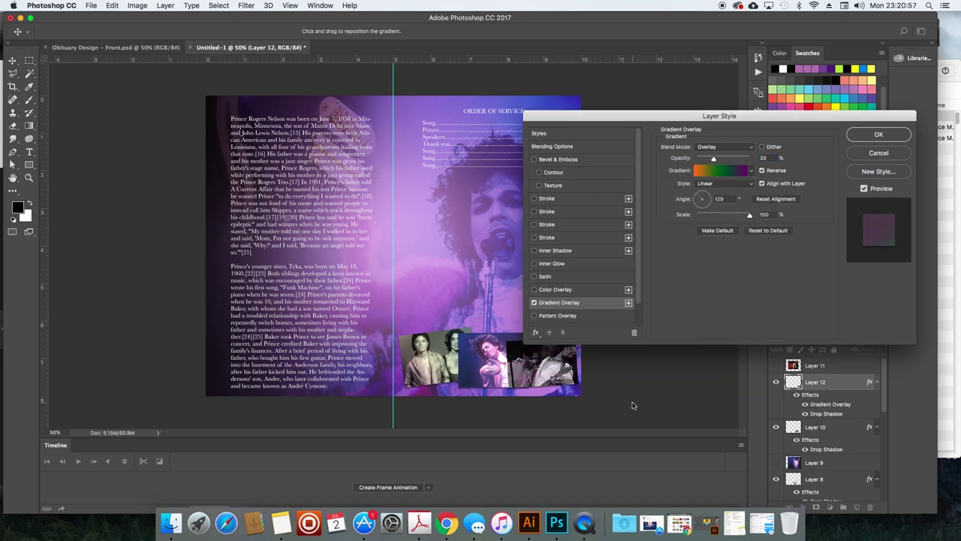
key(Return)
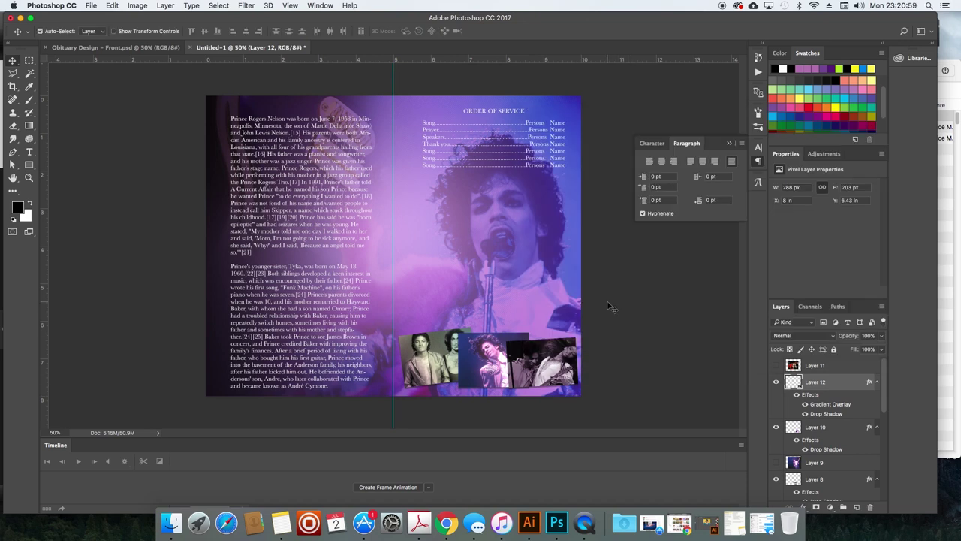
Rotate the Super Bowl photo slightly clockwise, and compare the inside spread with the front cover document.
drag(609, 306, 617, 311)
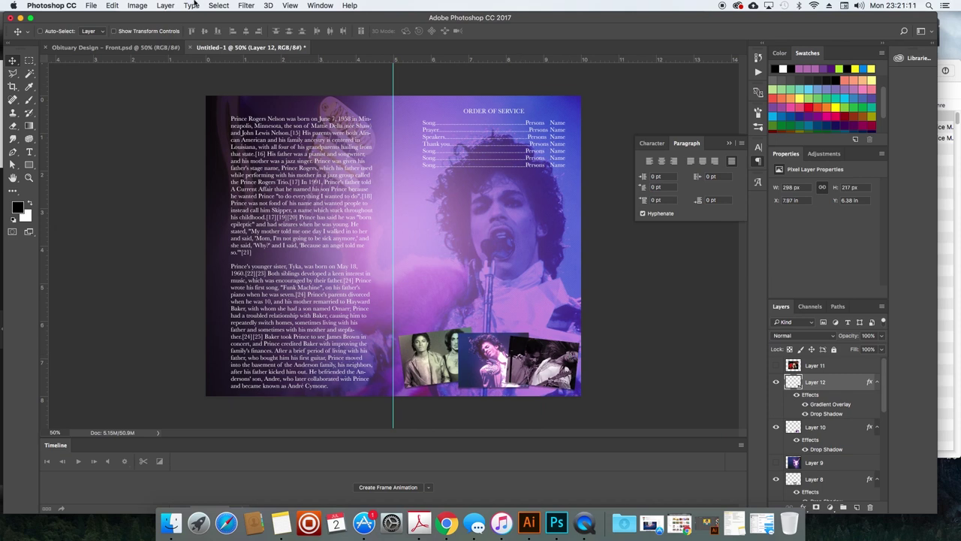
click(142, 47)
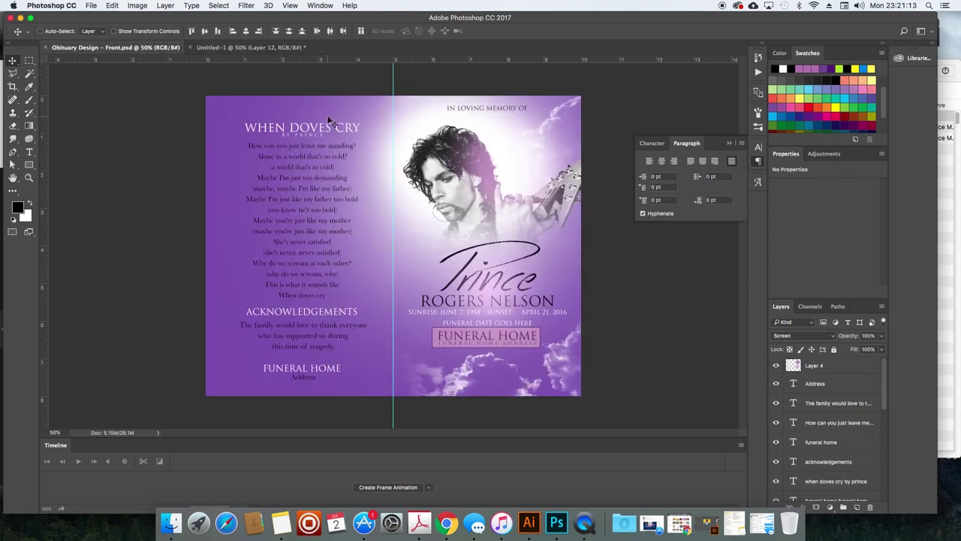
click(275, 48)
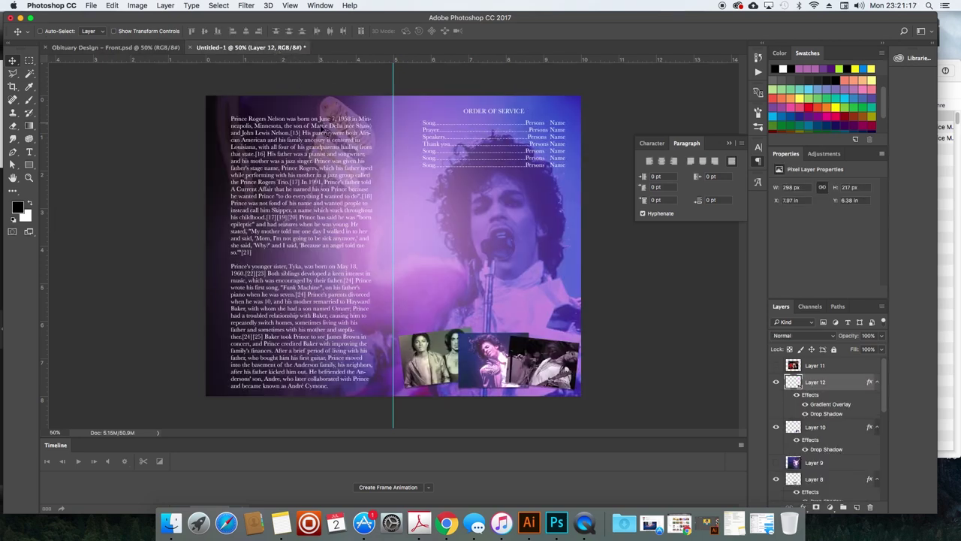